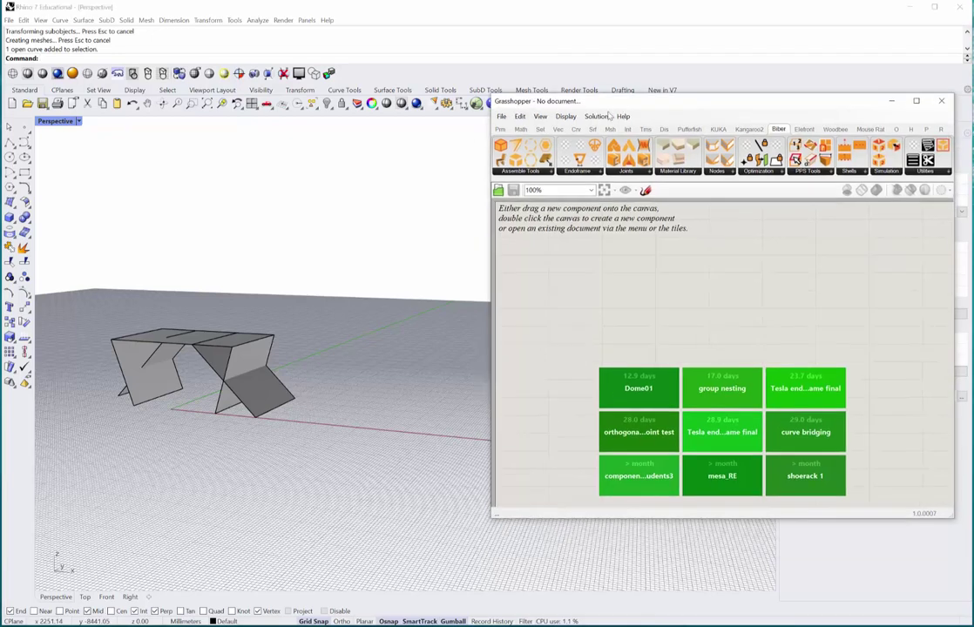
Step: Delete the selected open curve from the table model in Rhino
{"action": "mouse_move", "coordinate": [203, 412]}
{"action": "right_mouse_down", "text": "shift"}
{"action": "mouse_move", "coordinate": [241, 431]}
{"action": "mouse_move", "coordinate": [219, 385]}
{"action": "mouse_move", "coordinate": [215, 406]}
{"action": "right_mouse_up", "text": "shift"}
{"action": "scroll", "coordinate": [226, 401], "scroll_direction": "up", "scroll_amount": 2}
{"action": "scroll", "coordinate": [277, 365], "scroll_direction": "up", "scroll_amount": 2}
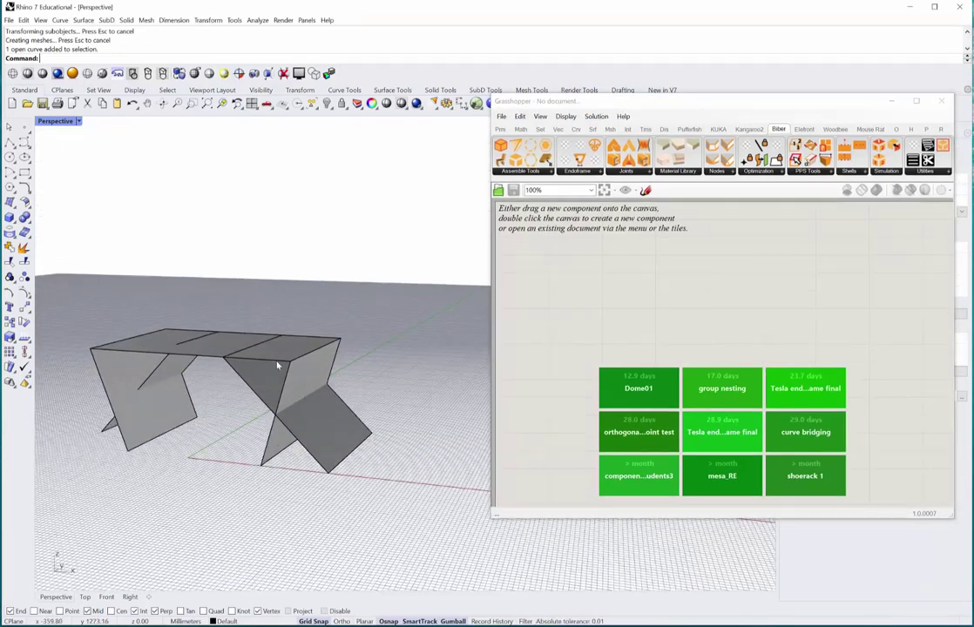
{"action": "key", "text": "Delete"}
Step: Add a Brep parameter to the Grasshopper canvas and reference all the table's surfaces in it as multiple Breps
{"action": "left_click", "coordinate": [329, 351]}
{"action": "mouse_move", "coordinate": [724, 110]}
{"action": "left_mouse_down"}
{"action": "mouse_move", "coordinate": [505, 98]}
{"action": "mouse_move", "coordinate": [718, 122]}
{"action": "left_mouse_up"}
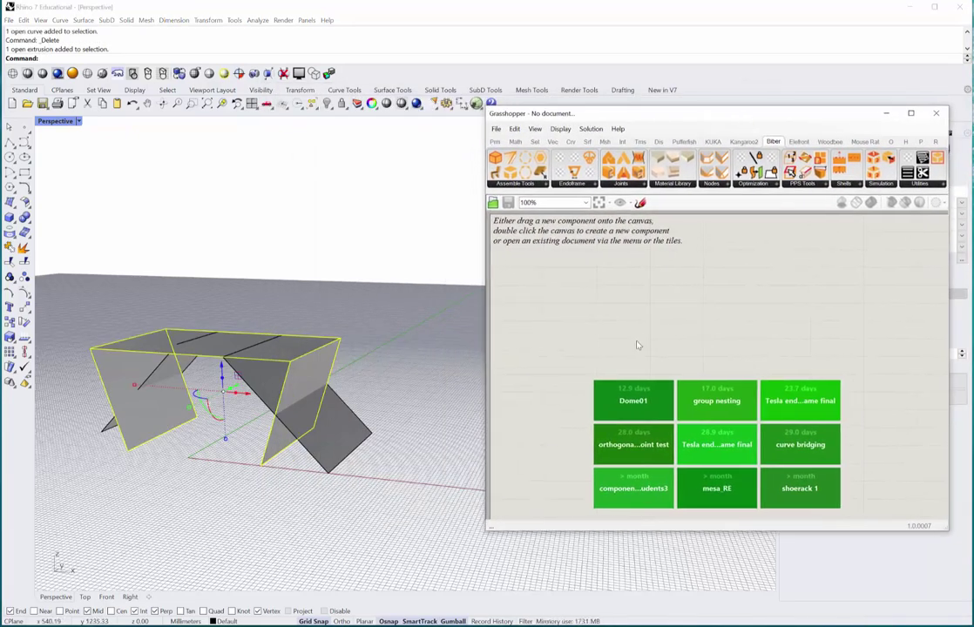
{"action": "double_click", "coordinate": [602, 318]}
{"action": "type", "text": "brep"}
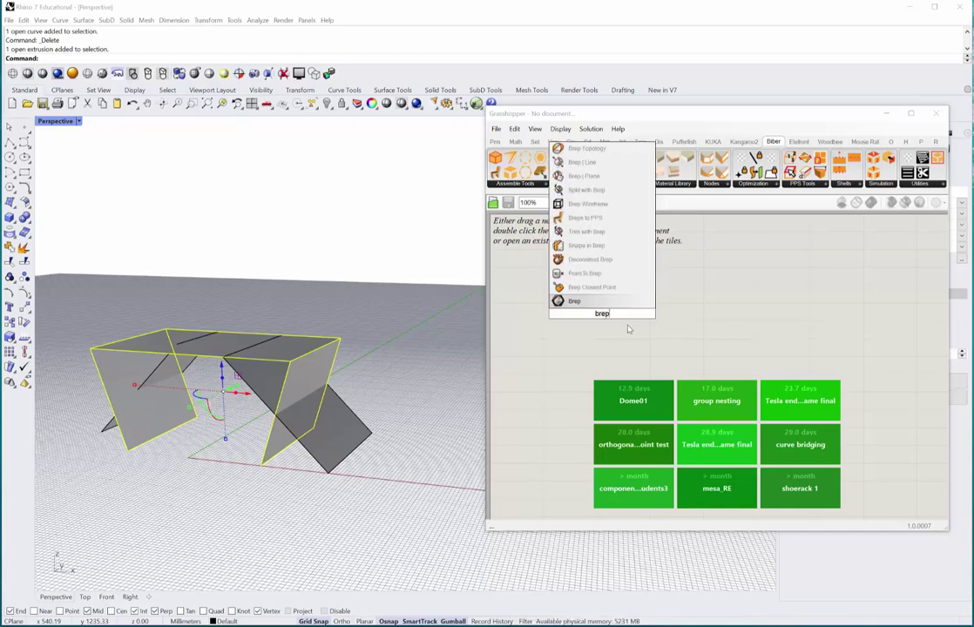
{"action": "key", "text": "Return"}
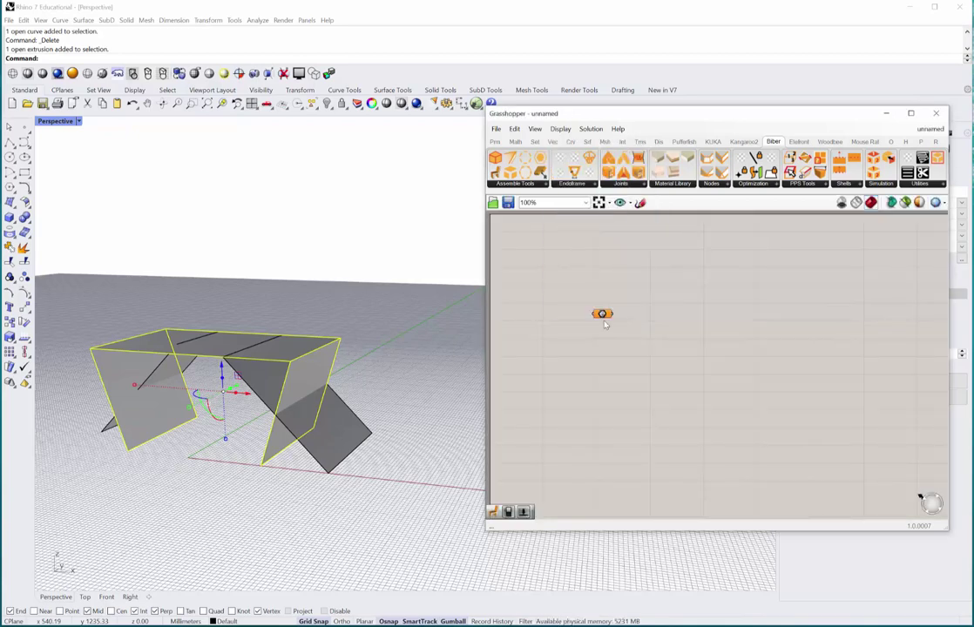
{"action": "right_click", "coordinate": [602, 319]}
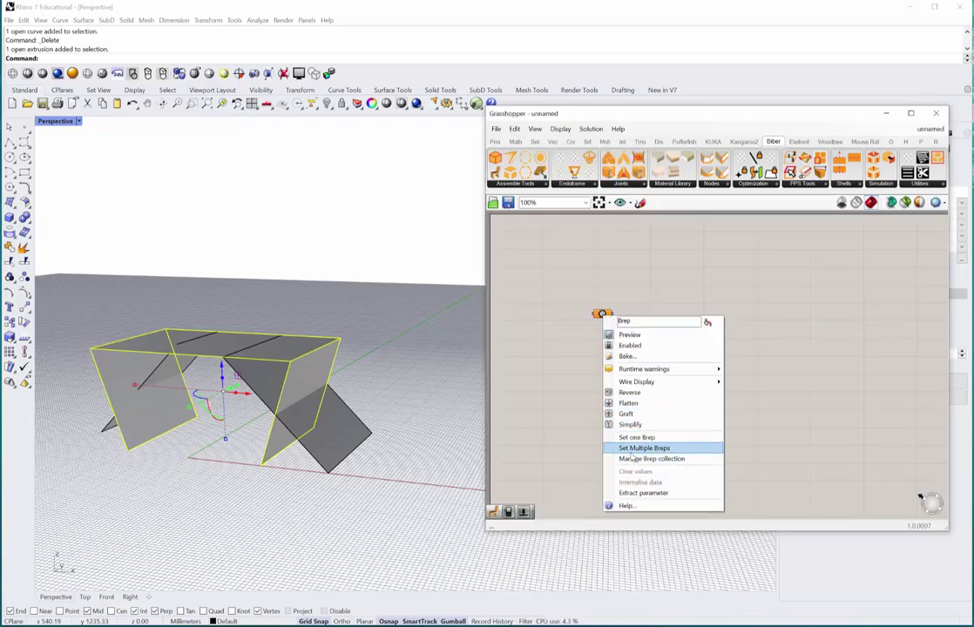
{"action": "left_click", "coordinate": [642, 448]}
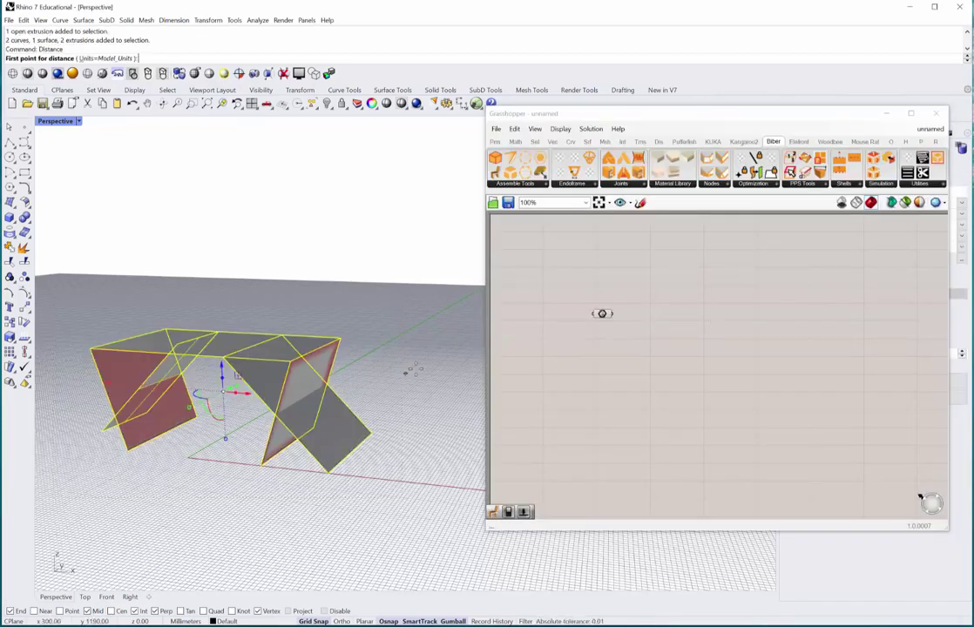
Step: Add a Breps to PPS component and feed the Brep parameter into its Planar Breps input
{"action": "scroll", "coordinate": [661, 353], "scroll_direction": "up", "scroll_amount": 4}
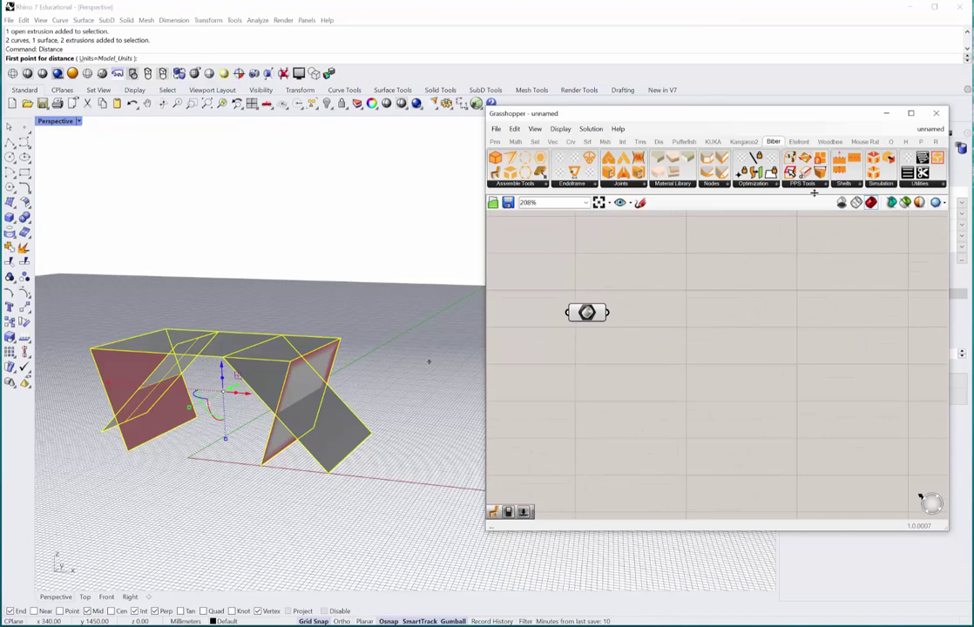
{"action": "left_click_drag", "start_coordinate": [574, 111], "coordinate": [562, 101]}
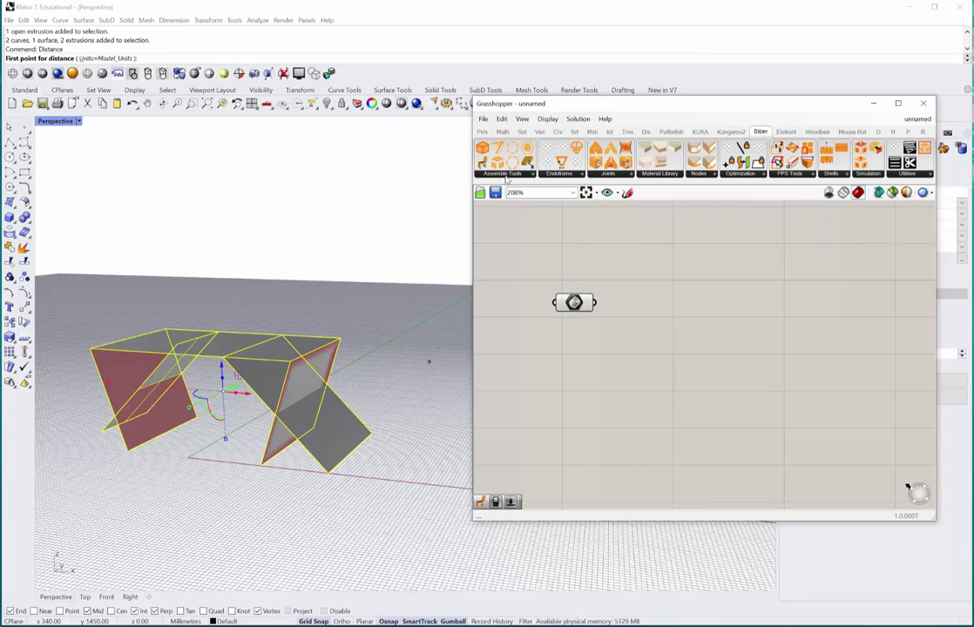
{"action": "left_click_drag", "start_coordinate": [482, 164], "coordinate": [749, 340]}
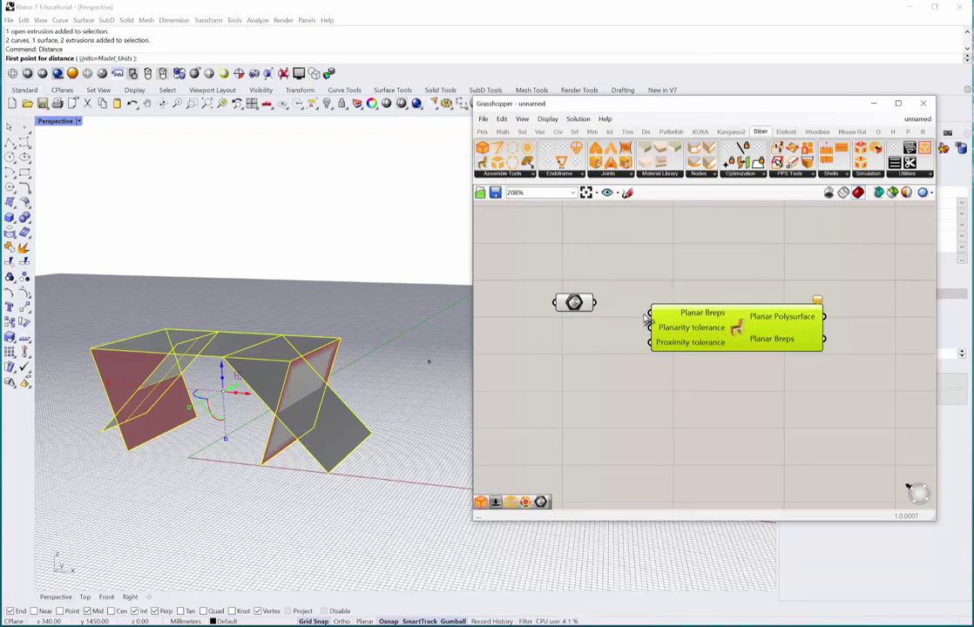
{"action": "left_click_drag", "start_coordinate": [596, 303], "coordinate": [650, 313]}
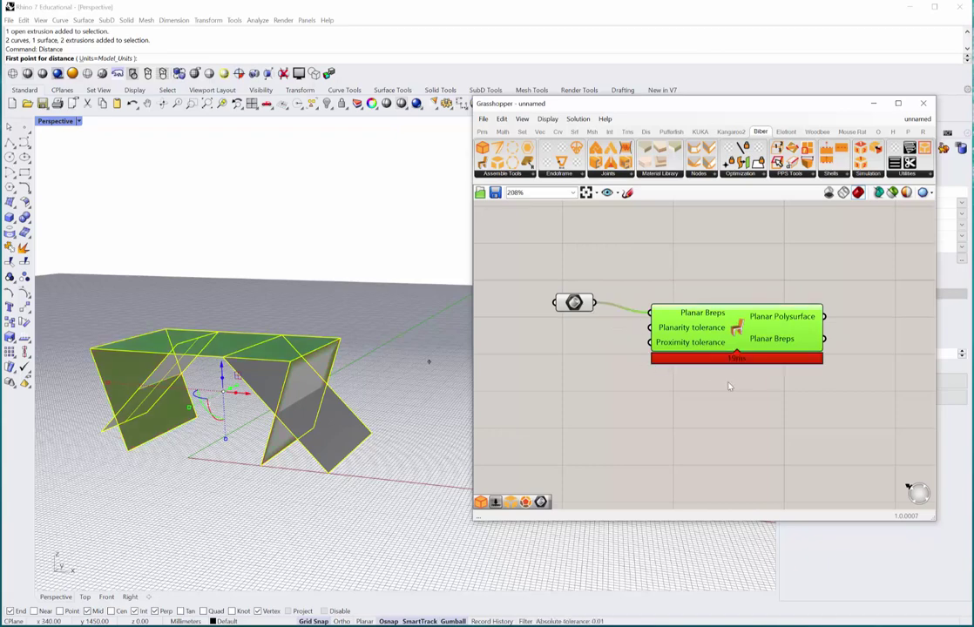
{"action": "left_click_drag", "start_coordinate": [745, 332], "coordinate": [755, 341]}
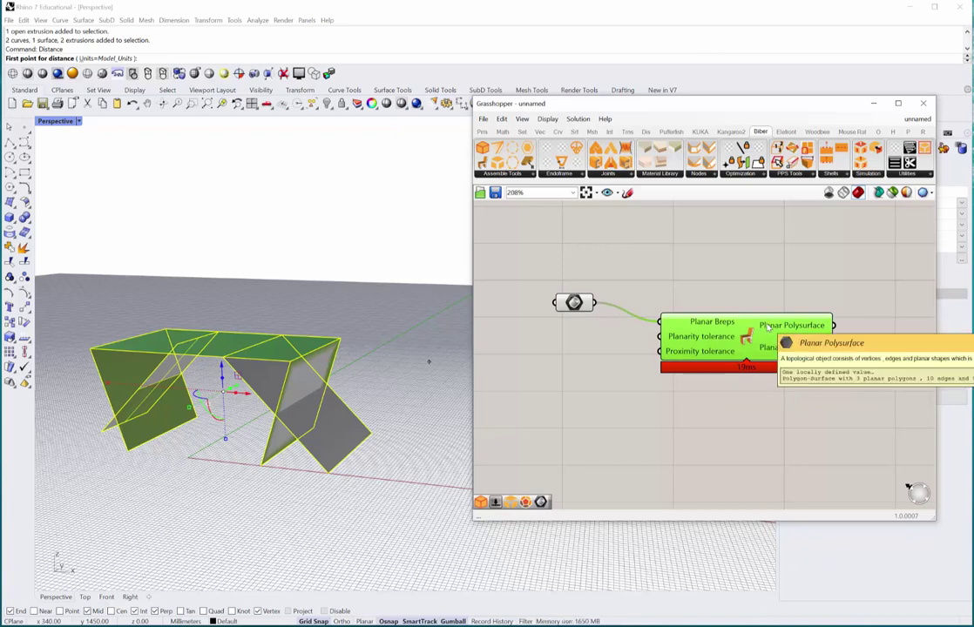
Step: End the Distance command, deselect the table, and turn off the preview of the Brep and Breps to PPS components
{"action": "left_click", "coordinate": [395, 327]}
{"action": "key", "text": "Escape"}
{"action": "key", "text": "Escape"}
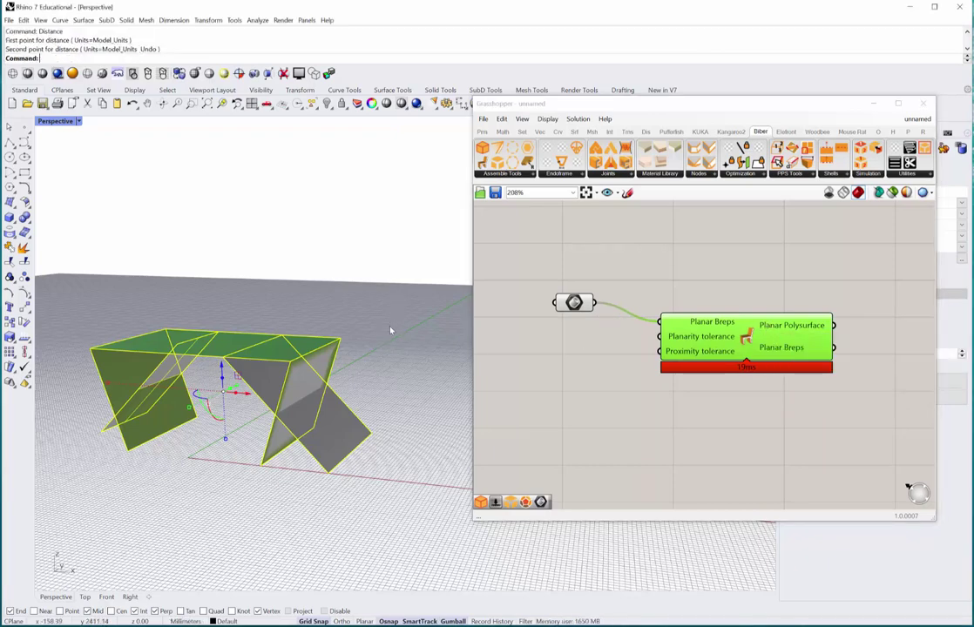
{"action": "left_click", "coordinate": [594, 372]}
{"action": "right_click", "coordinate": [721, 256]}
{"action": "left_click", "coordinate": [750, 274]}
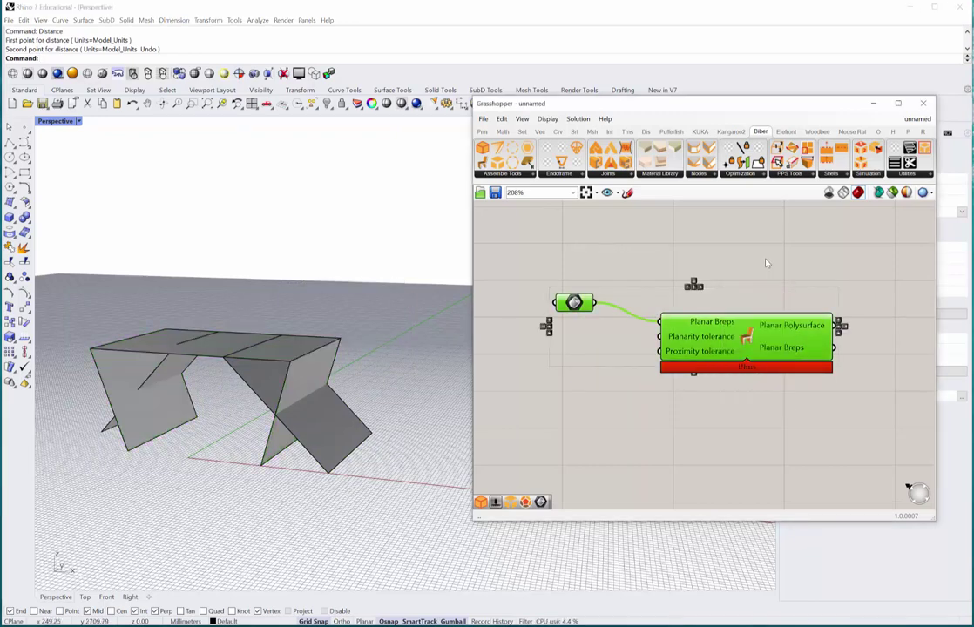
Step: Add an Assemble component to the canvas after the Breps to PPS component
{"action": "right_click_drag", "start_coordinate": [763, 259], "coordinate": [649, 254]}
{"action": "scroll", "coordinate": [649, 253], "scroll_direction": "down", "scroll_amount": 2}
{"action": "double_click", "coordinate": [756, 289]}
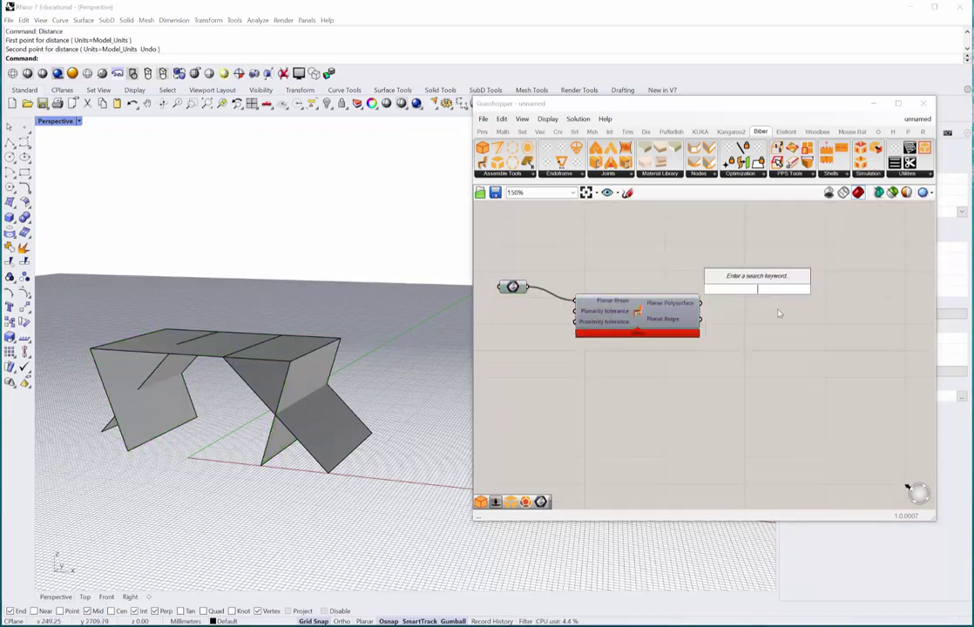
{"action": "type", "text": "ass"}
{"action": "key", "text": "Up"}
{"action": "key", "text": "Up"}
{"action": "key", "text": "Up"}
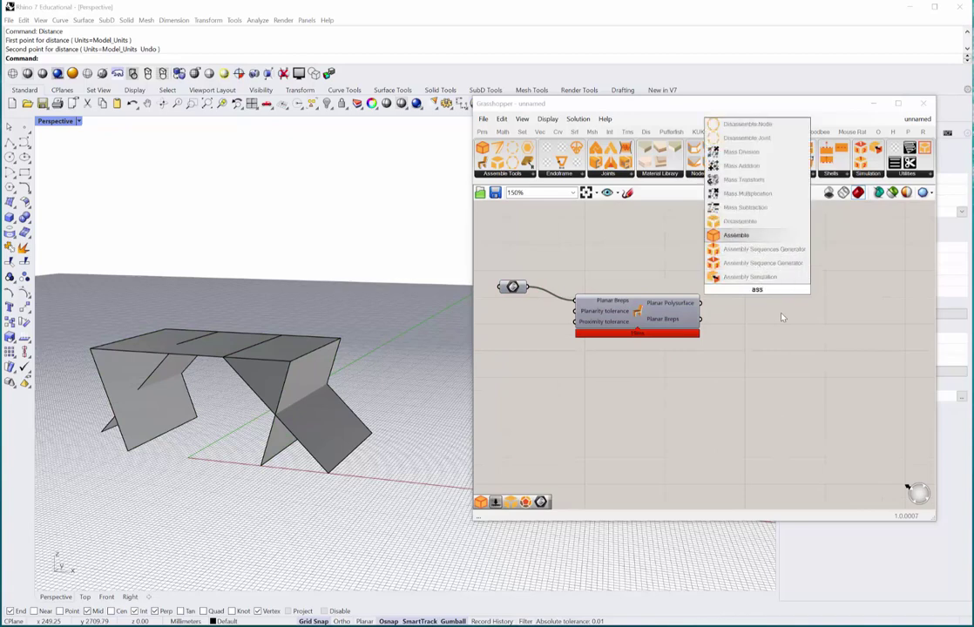
{"action": "key", "text": "Return"}
{"action": "left_click_drag", "start_coordinate": [780, 300], "coordinate": [823, 325]}
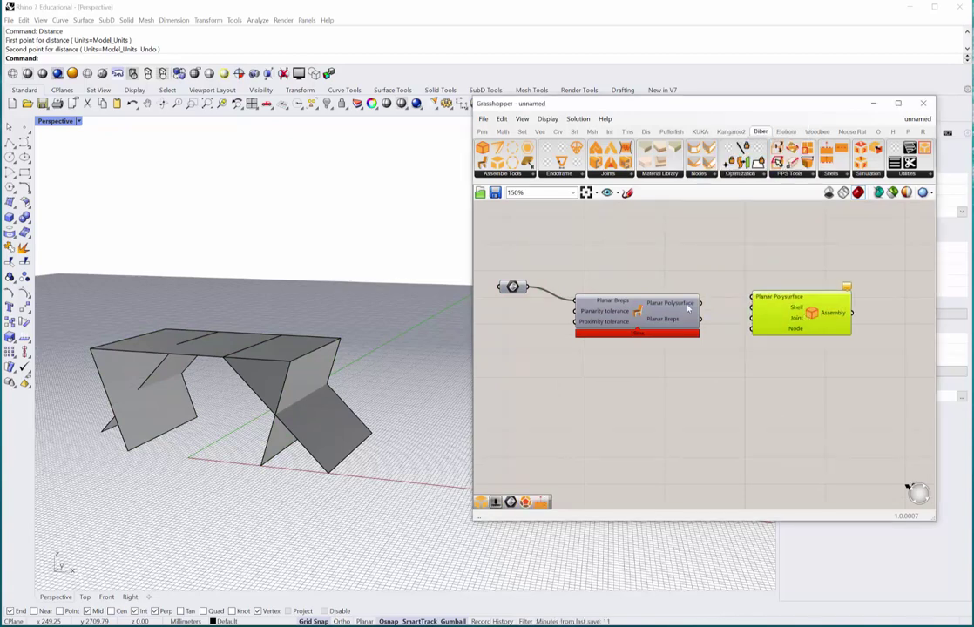
Step: Connect the Planar Polysurface output to the Assemble component's Planar Polysurface input and place Assemble slightly lower on the canvas
{"action": "left_click_drag", "start_coordinate": [701, 305], "coordinate": [751, 298]}
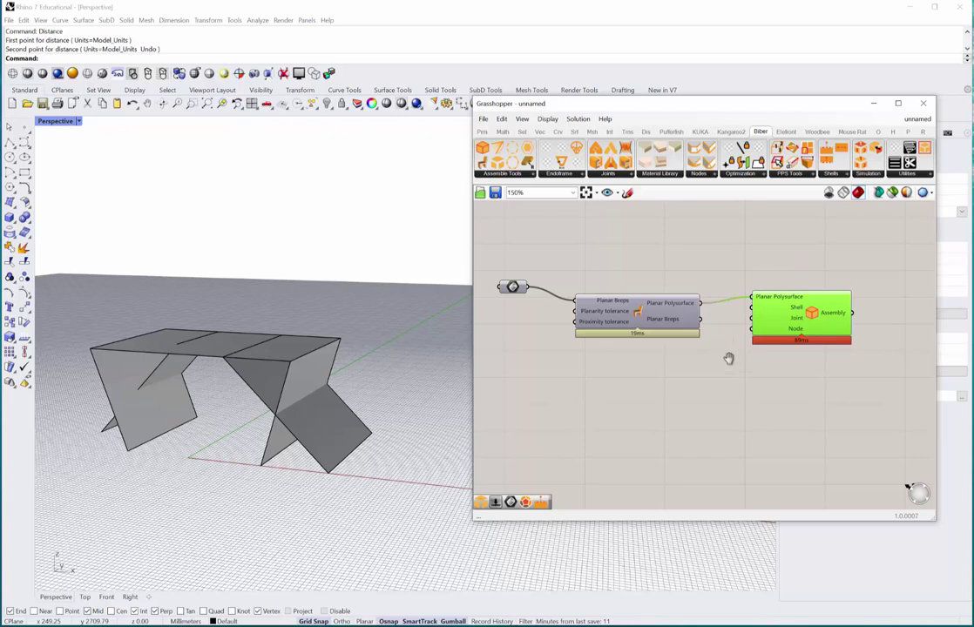
{"action": "right_click_drag", "start_coordinate": [728, 357], "coordinate": [711, 343]}
{"action": "left_click_drag", "start_coordinate": [779, 298], "coordinate": [788, 332]}
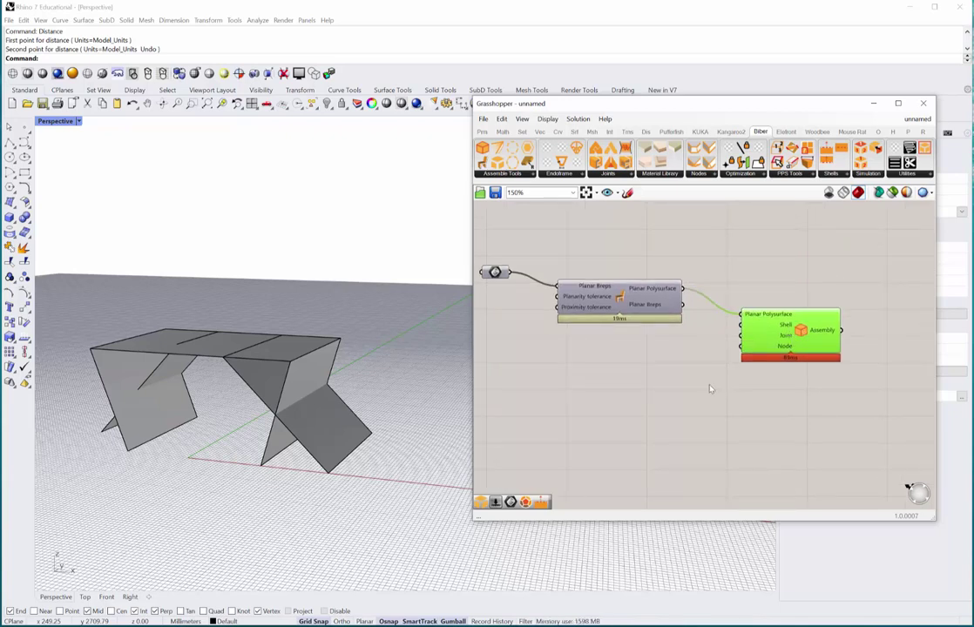
{"action": "right_click_drag", "start_coordinate": [710, 388], "coordinate": [728, 376]}
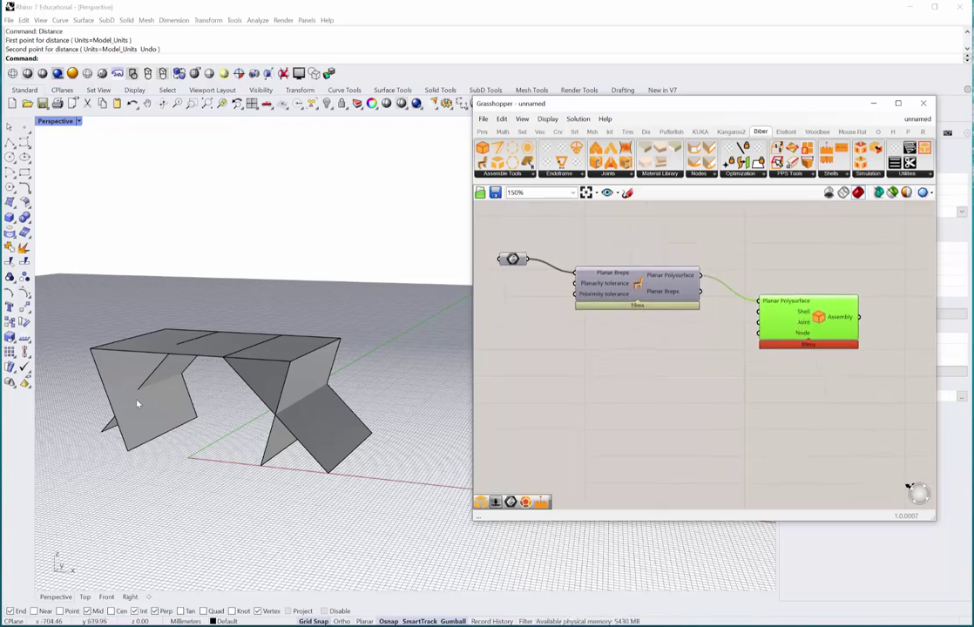
Step: Add a Negative Shell (default) component below the Breps to PPS component
{"action": "right_click_drag", "start_coordinate": [287, 402], "coordinate": [296, 450]}
{"action": "scroll", "coordinate": [296, 450], "scroll_direction": "up", "scroll_amount": 2}
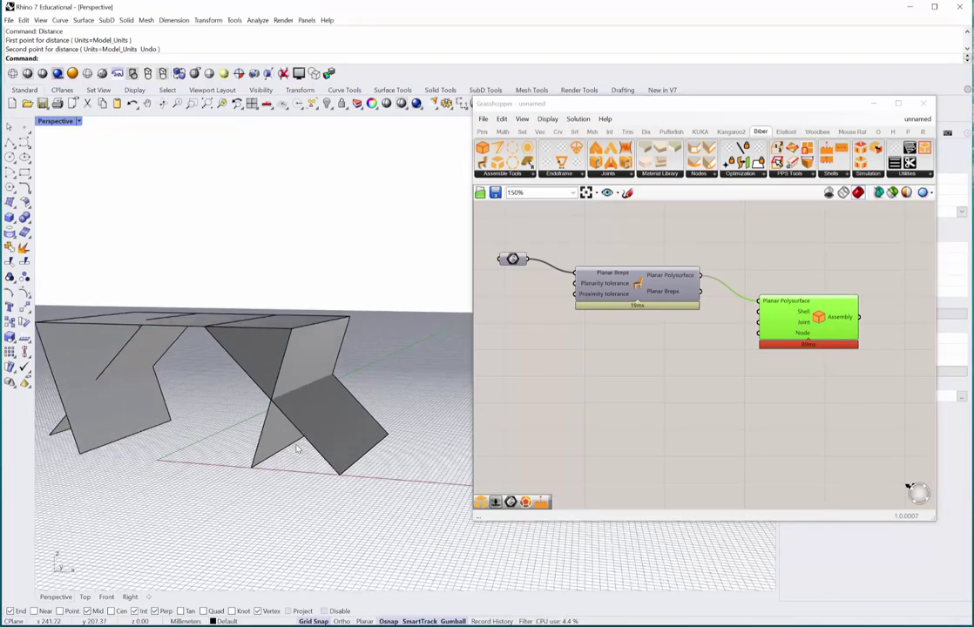
{"action": "double_click", "coordinate": [623, 389]}
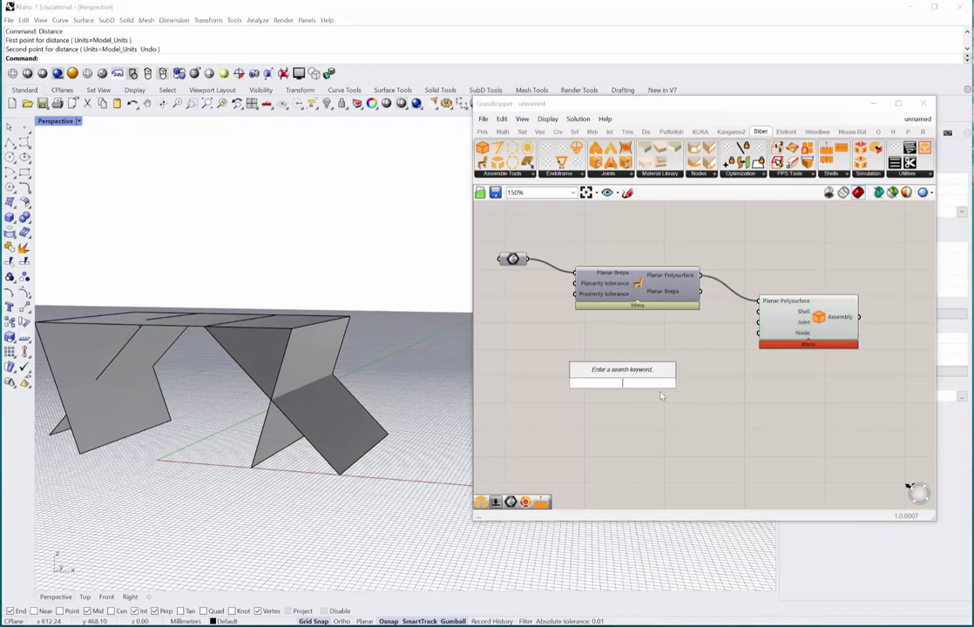
{"action": "type", "text": "shell"}
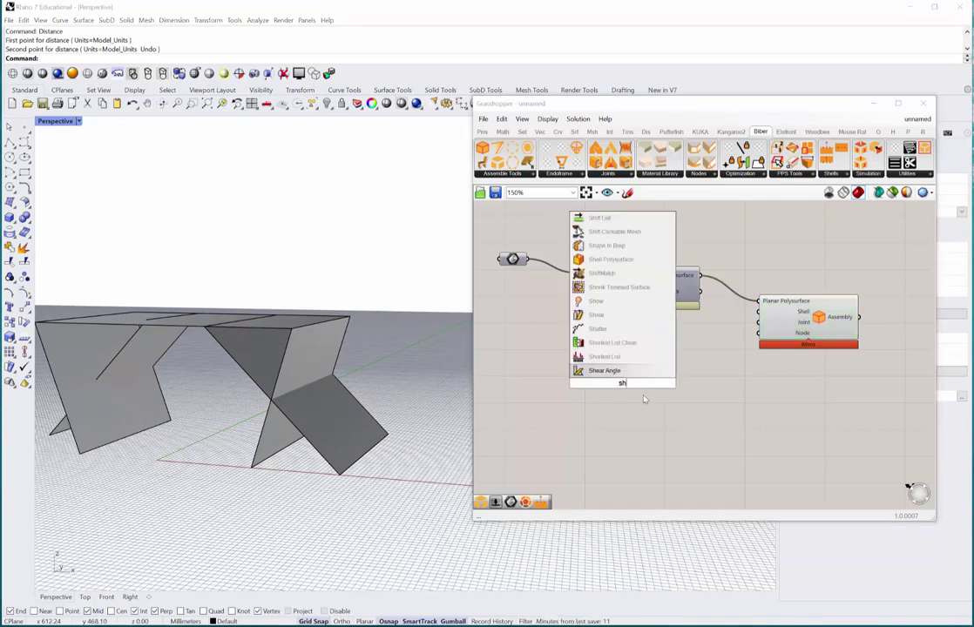
{"action": "key", "text": "Up"}
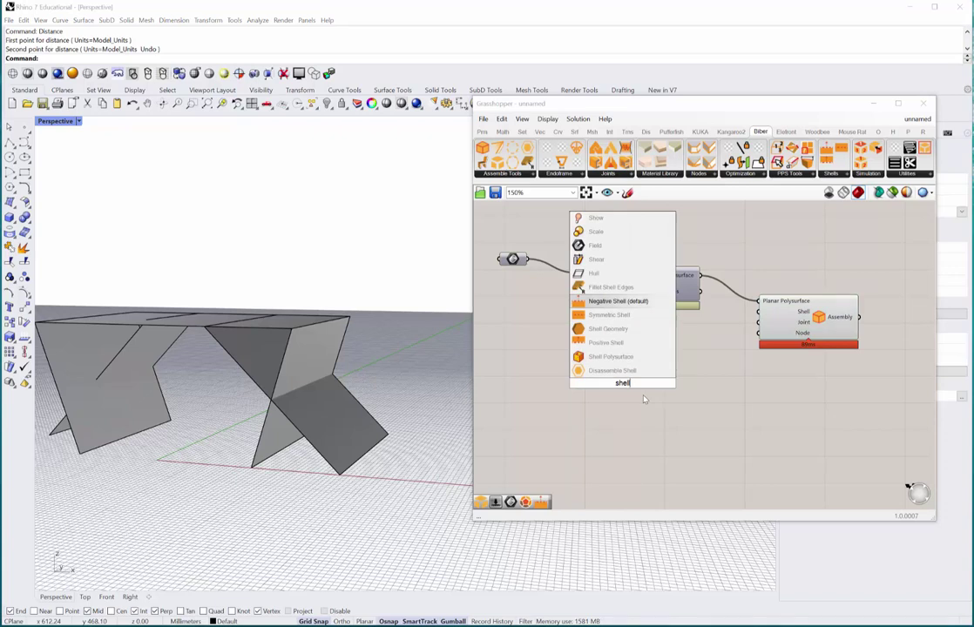
{"action": "key", "text": "Return"}
{"action": "left_click_drag", "start_coordinate": [635, 384], "coordinate": [679, 400]}
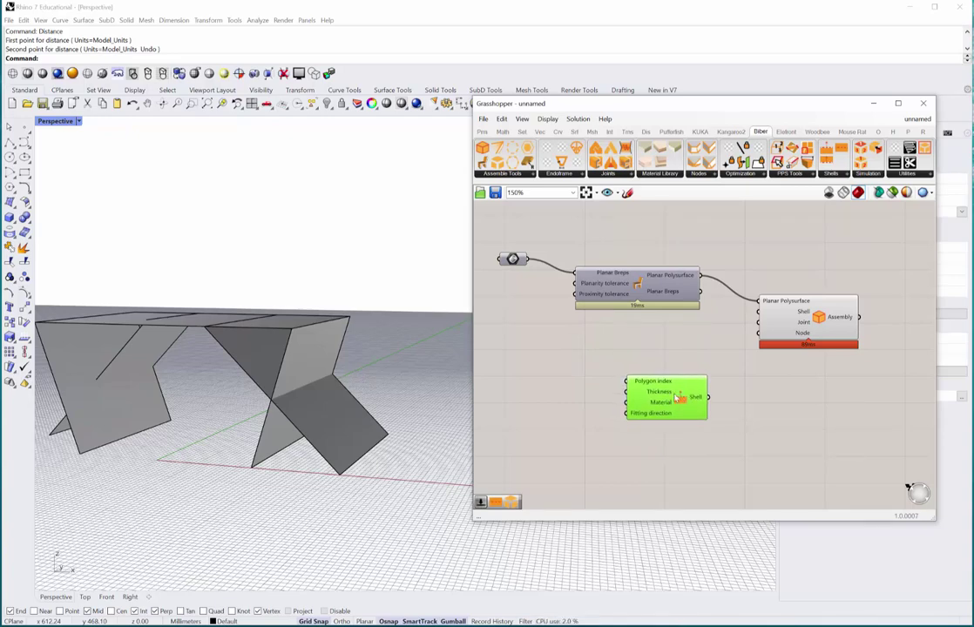
Step: Run ShowDir on the extrusion forming the tabletop and outer legs, and examine its surface normals from several angles
{"action": "right_click_drag", "start_coordinate": [363, 303], "coordinate": [336, 309]}
{"action": "left_click", "coordinate": [288, 332]}
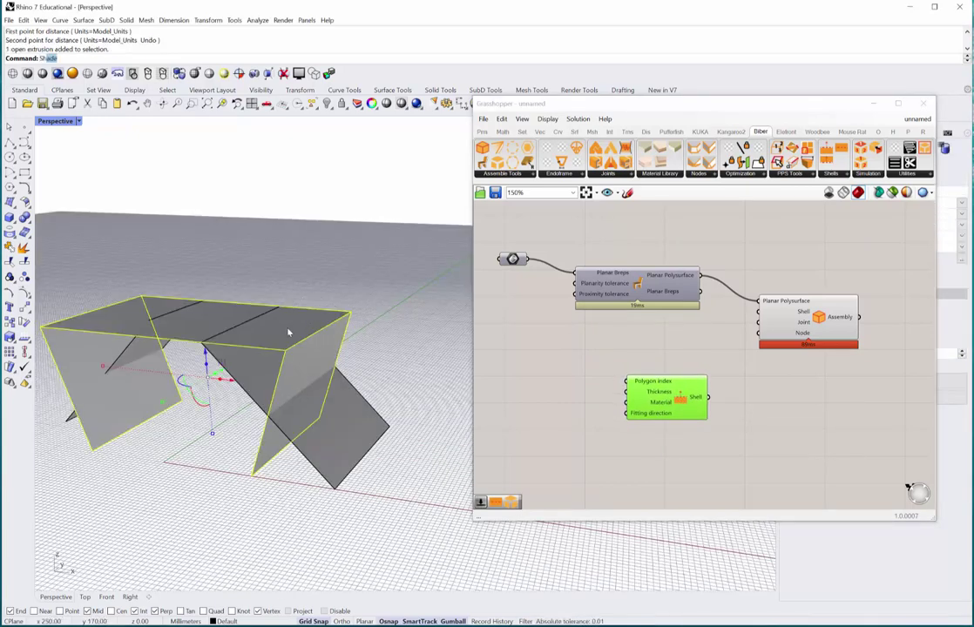
{"action": "type", "text": "Show"}
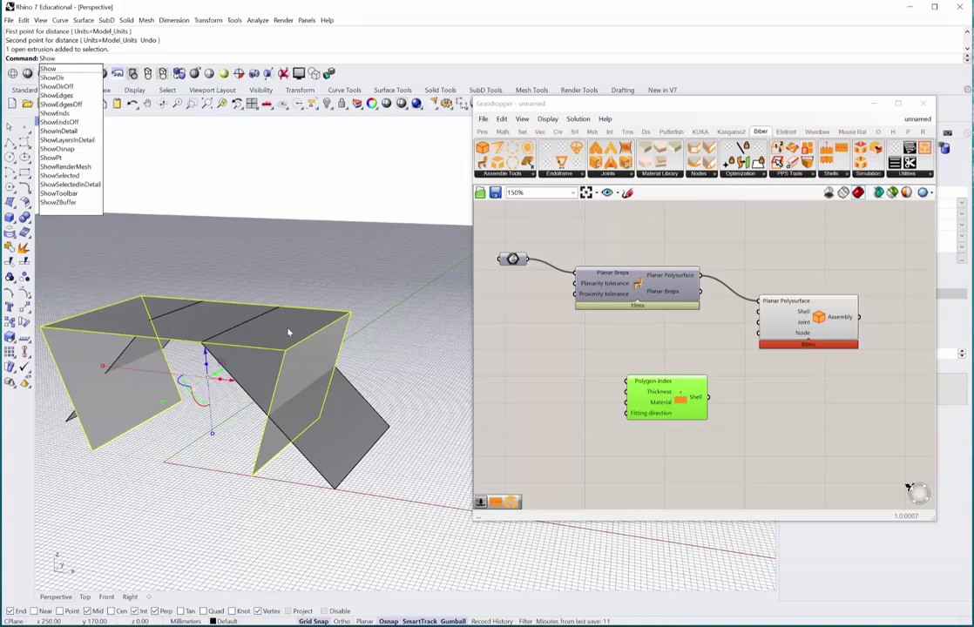
{"action": "type", "text": "Dir"}
{"action": "key", "text": "Return"}
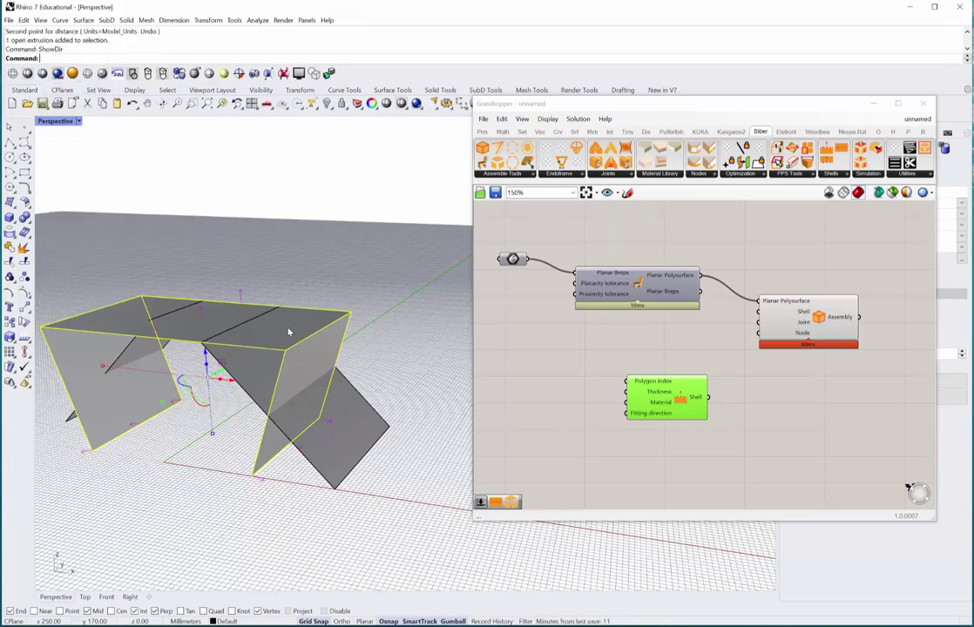
{"action": "right_click_drag", "start_coordinate": [305, 442], "coordinate": [240, 414]}
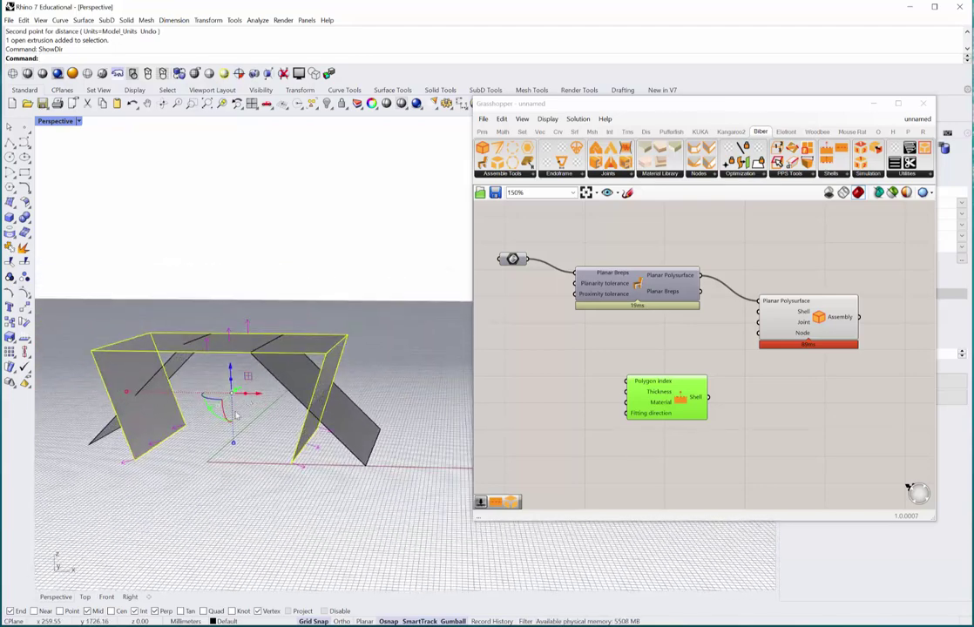
{"action": "scroll", "coordinate": [292, 396], "scroll_direction": "up", "scroll_amount": 4}
{"action": "mouse_move", "coordinate": [340, 428]}
{"action": "right_mouse_down"}
{"action": "mouse_move", "coordinate": [357, 395]}
{"action": "mouse_move", "coordinate": [317, 336]}
{"action": "right_mouse_up"}
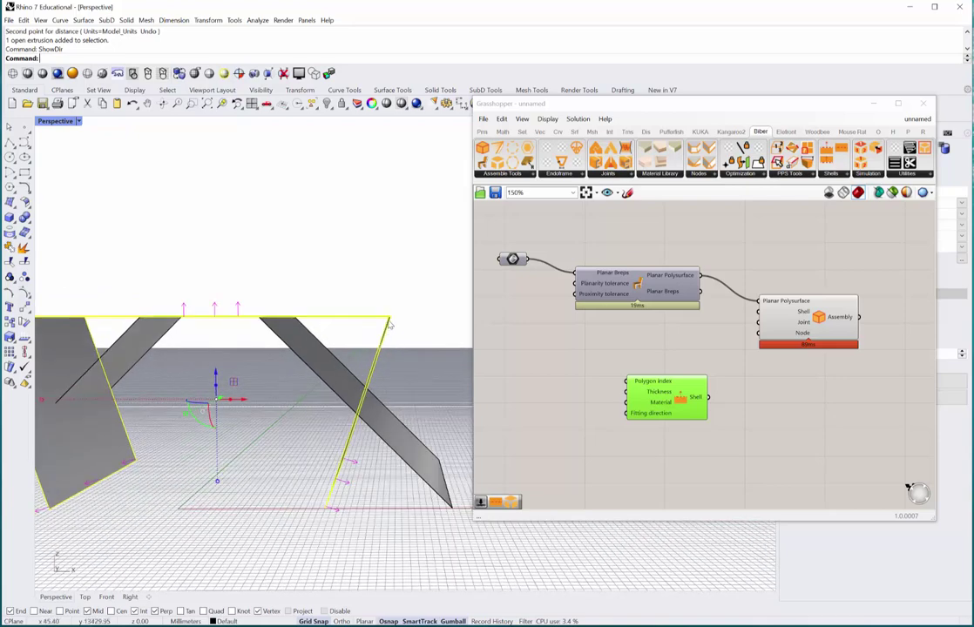
{"action": "scroll", "coordinate": [343, 283], "scroll_direction": "down", "scroll_amount": 2}
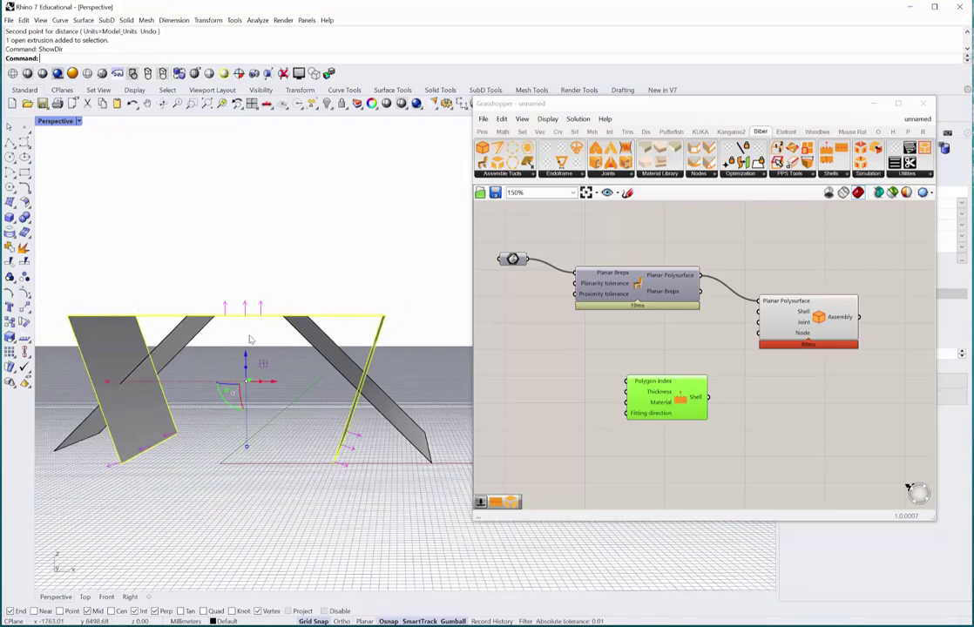
{"action": "right_click_drag", "start_coordinate": [219, 301], "coordinate": [243, 370]}
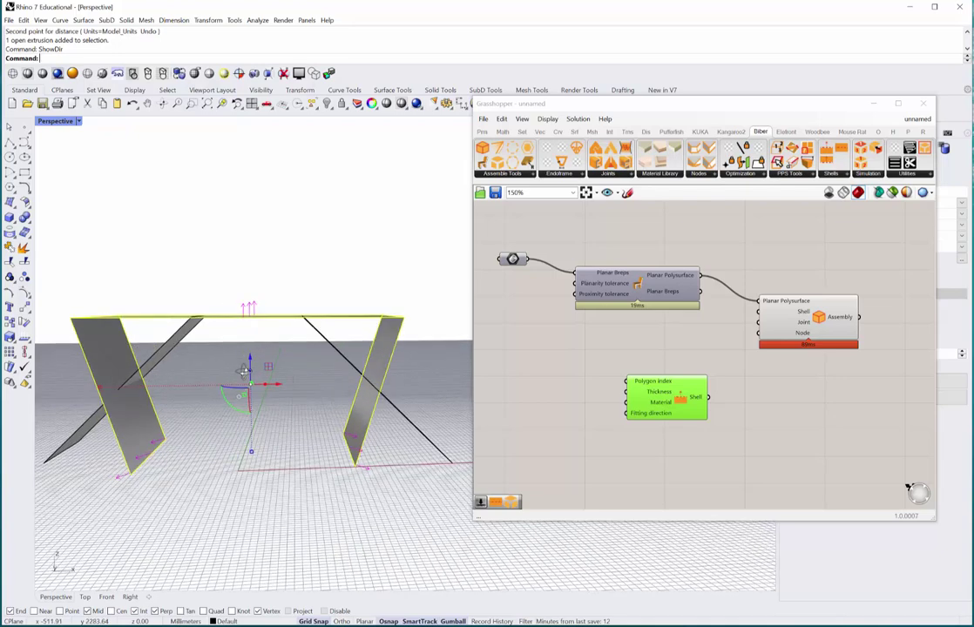
Step: Show the surface directions of the table's diagonal leg pieces and compare them with the tabletop's normals
{"action": "right_click_drag", "start_coordinate": [304, 355], "coordinate": [268, 369]}
{"action": "left_click", "coordinate": [311, 355]}
{"action": "left_click", "coordinate": [186, 352]}
{"action": "left_click", "coordinate": [309, 366]}
{"action": "right_click_drag", "start_coordinate": [247, 331], "coordinate": [204, 352]}
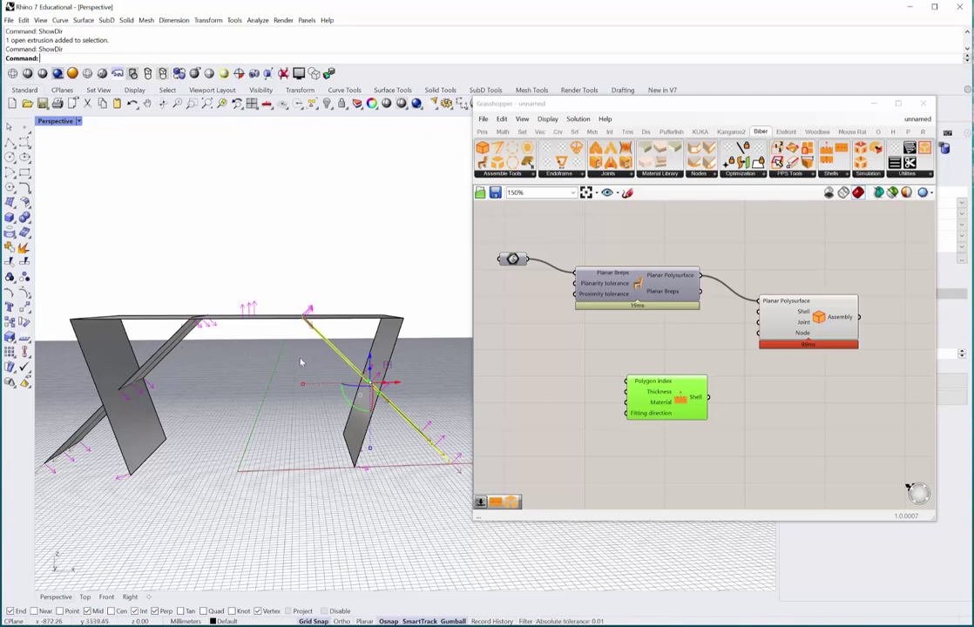
Step: Add a Symmetric Shell component directly below the Negative Shell component
{"action": "double_click", "coordinate": [683, 455]}
{"action": "type", "text": "she"}
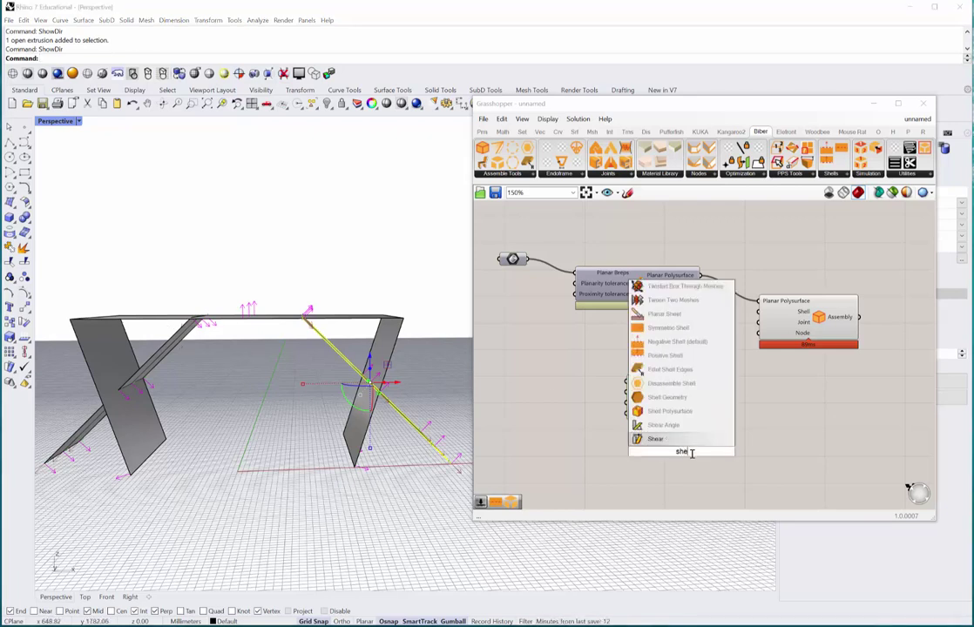
{"action": "key", "text": "Up"}
{"action": "key", "text": "Up"}
{"action": "key", "text": "Up"}
{"action": "key", "text": "Up"}
{"action": "key", "text": "Up"}
{"action": "key", "text": "Up"}
{"action": "key", "text": "Up"}
{"action": "key", "text": "Up"}
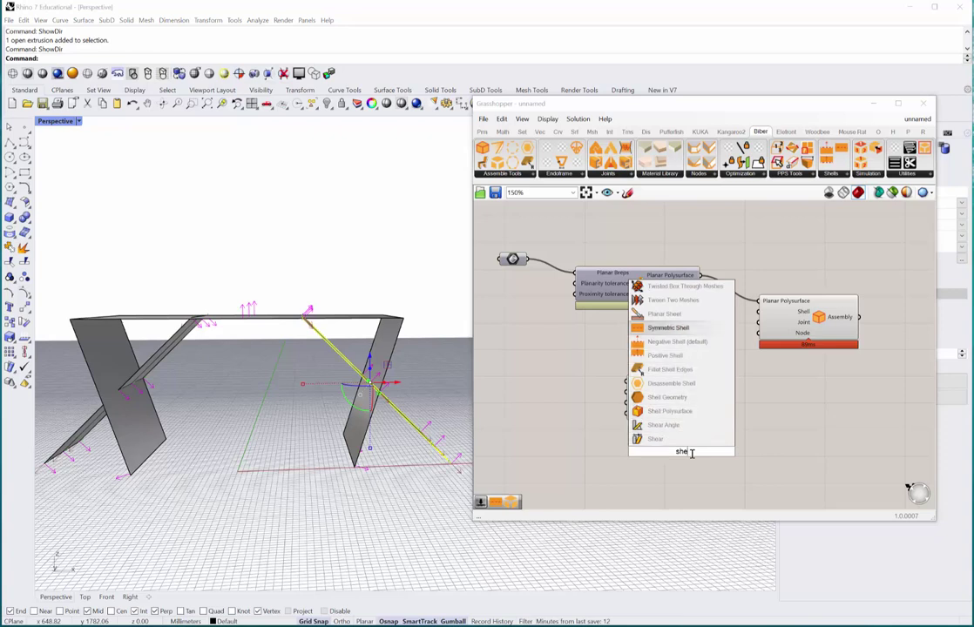
{"action": "key", "text": "Return"}
{"action": "left_click_drag", "start_coordinate": [691, 452], "coordinate": [677, 459]}
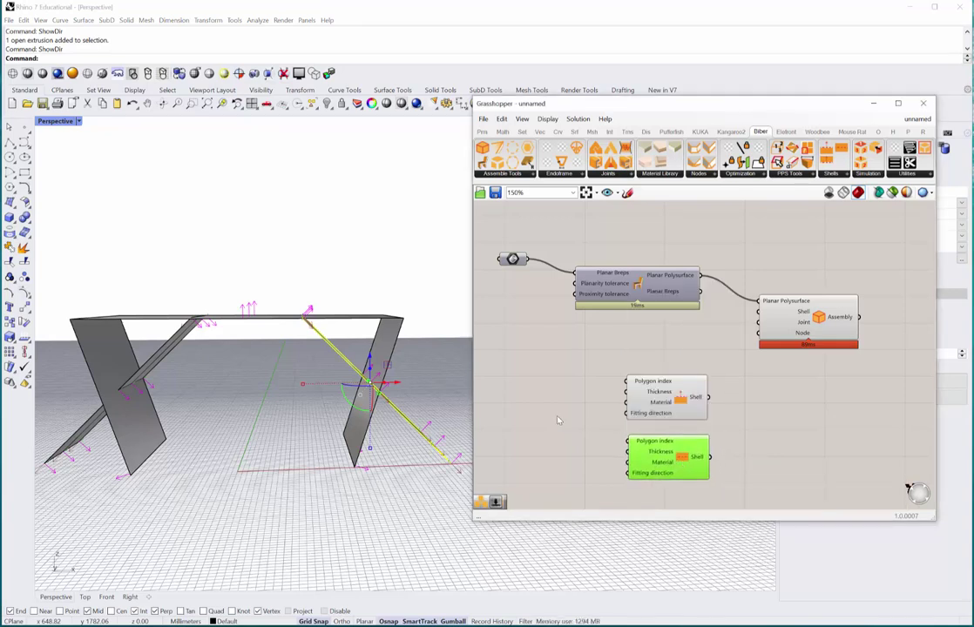
Step: Move the Negative Shell and Symmetric Shell components together to the lower right of the Assembly component
{"action": "right_click_drag", "start_coordinate": [161, 390], "coordinate": [444, 409]}
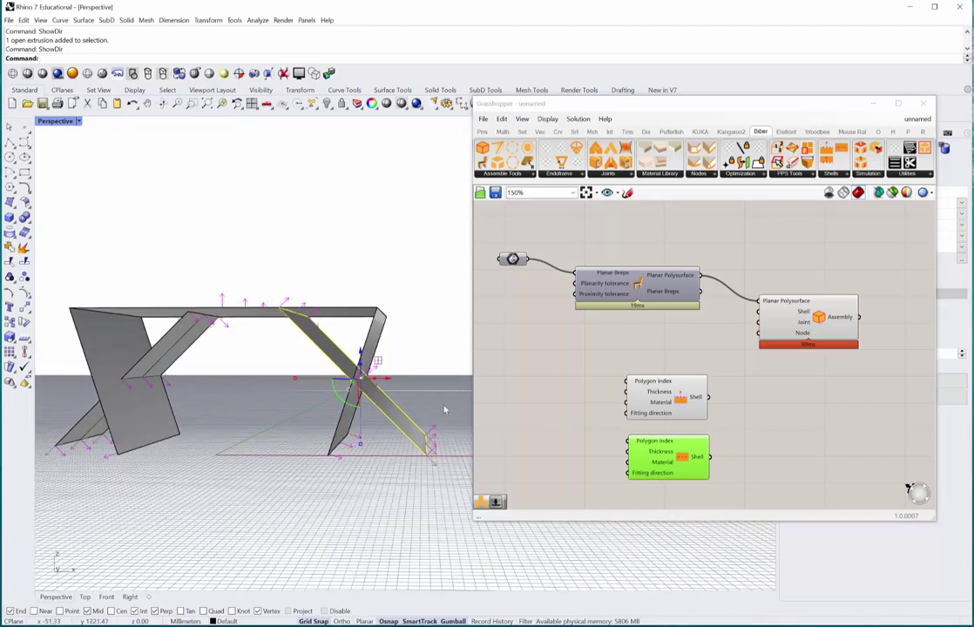
{"action": "left_click", "coordinate": [772, 429]}
{"action": "right_click_drag", "start_coordinate": [552, 454], "coordinate": [580, 426]}
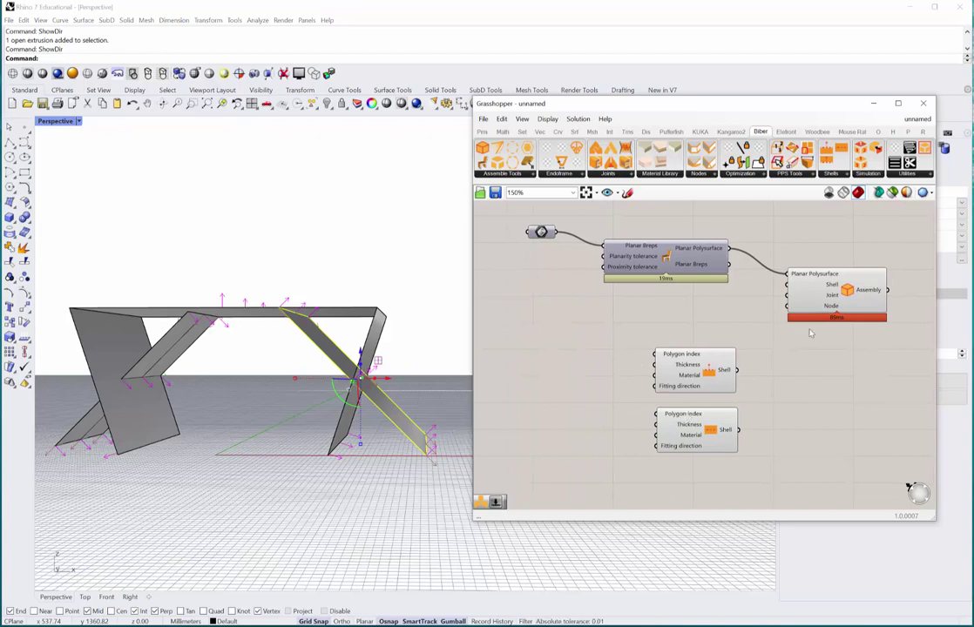
{"action": "scroll", "coordinate": [712, 382], "scroll_direction": "down", "scroll_amount": 3}
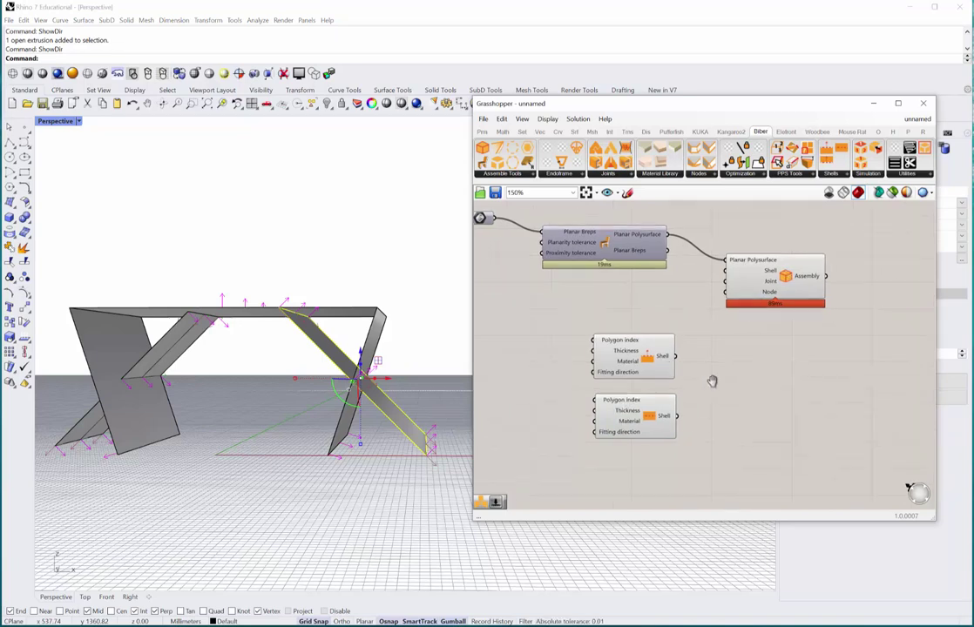
{"action": "left_click_drag", "start_coordinate": [694, 434], "coordinate": [845, 376]}
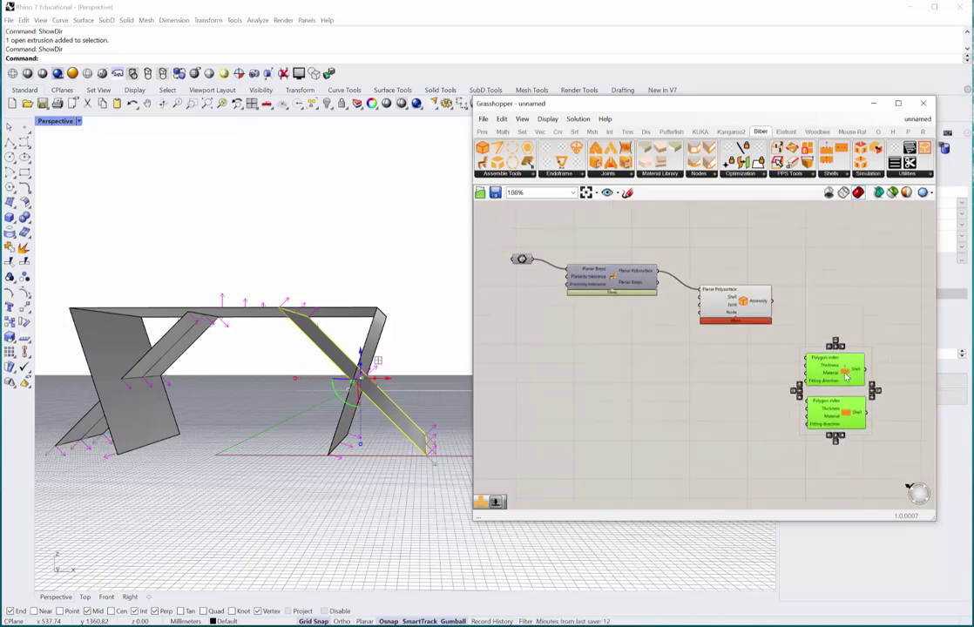
{"action": "left_click", "coordinate": [741, 373]}
Step: Add a Polygon Selection component before the shells and feed it the Planar Polysurface output of Breps to PPS
{"action": "right_click_drag", "start_coordinate": [296, 404], "coordinate": [553, 394]}
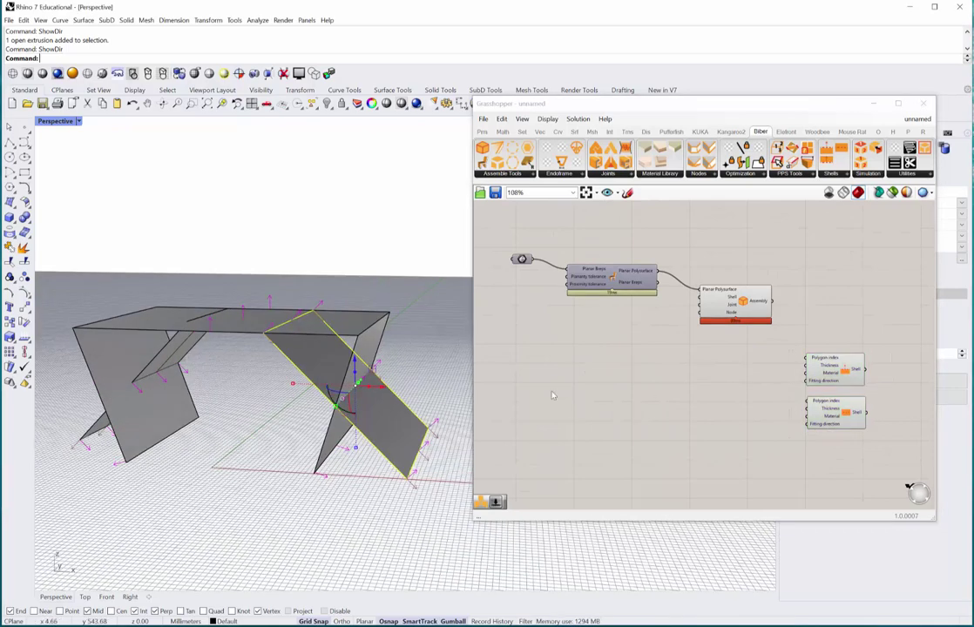
{"action": "double_click", "coordinate": [695, 373]}
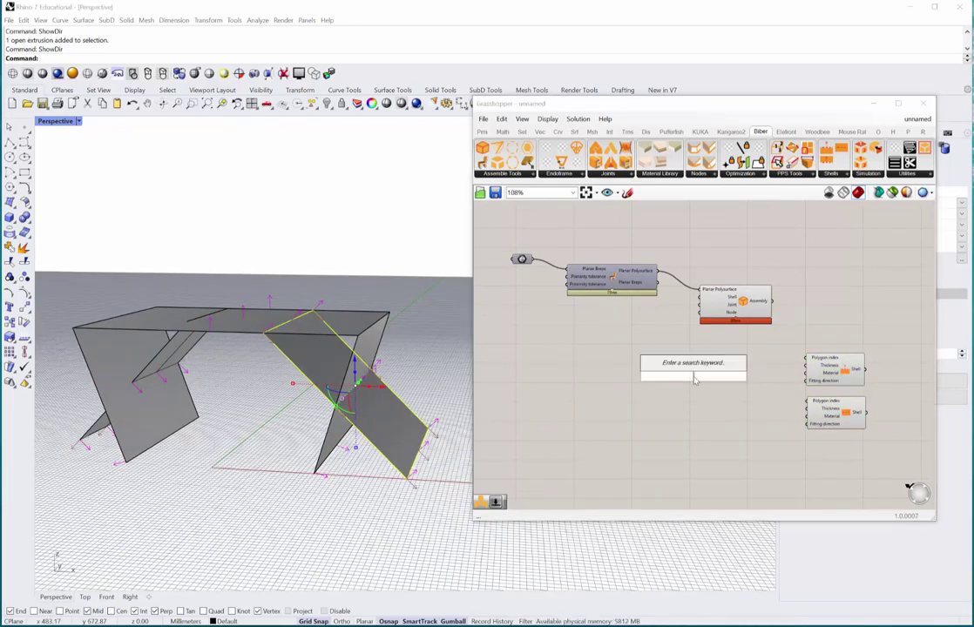
{"action": "left_click", "coordinate": [792, 175]}
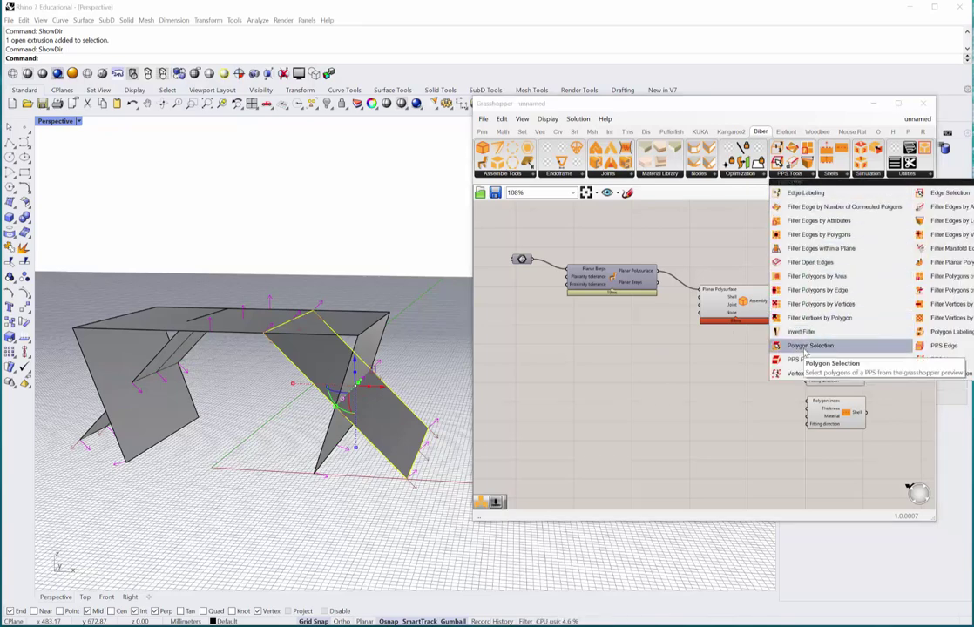
{"action": "left_click_drag", "start_coordinate": [804, 353], "coordinate": [683, 398]}
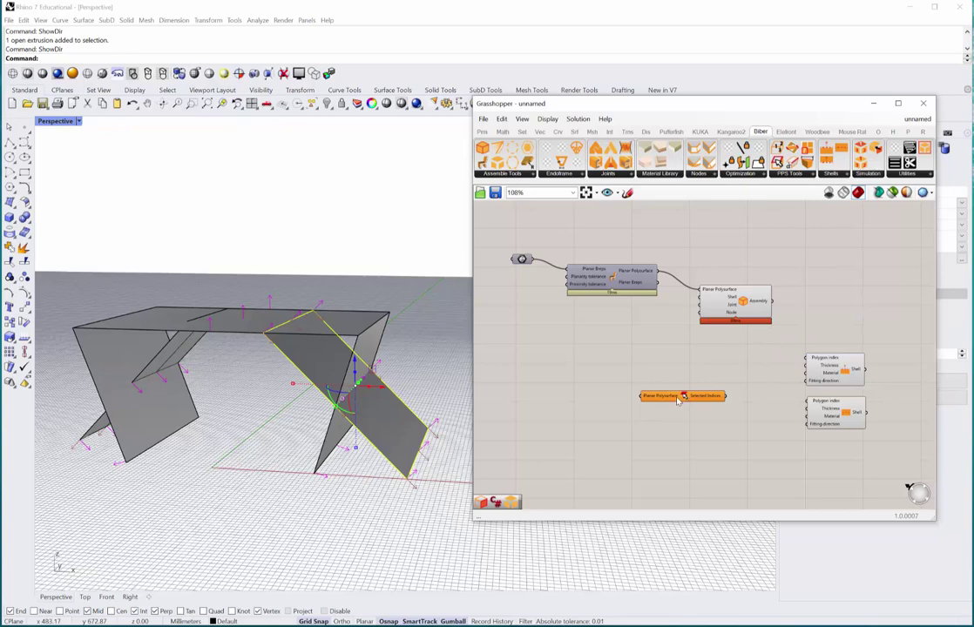
{"action": "left_click_drag", "start_coordinate": [658, 275], "coordinate": [642, 397]}
Step: Hide all the table geometry in Rhino and turn on the preview of the Breps to PPS component
{"action": "left_click", "coordinate": [426, 363]}
{"action": "right_click_drag", "start_coordinate": [424, 366], "coordinate": [410, 352]}
{"action": "left_click_drag", "start_coordinate": [433, 249], "coordinate": [114, 412]}
{"action": "left_click_drag", "start_coordinate": [413, 270], "coordinate": [66, 445]}
{"action": "left_click", "coordinate": [326, 104]}
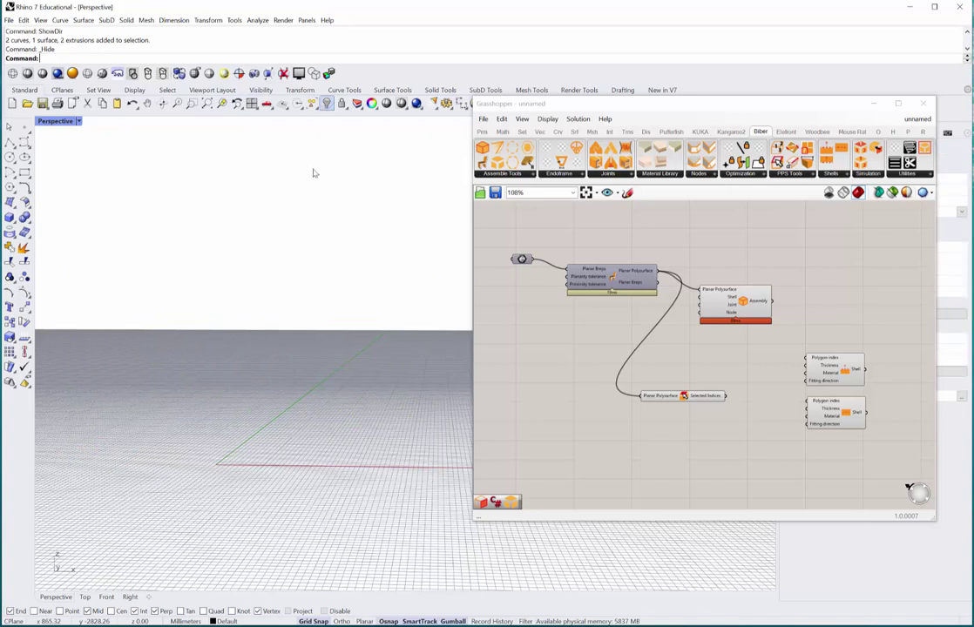
{"action": "right_click", "coordinate": [615, 284]}
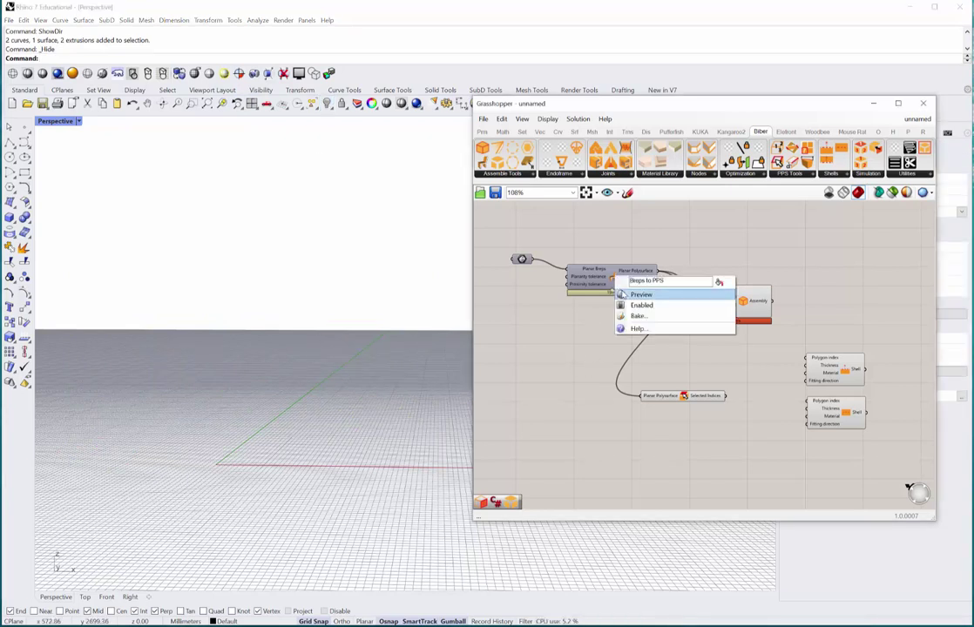
{"action": "left_click", "coordinate": [644, 293]}
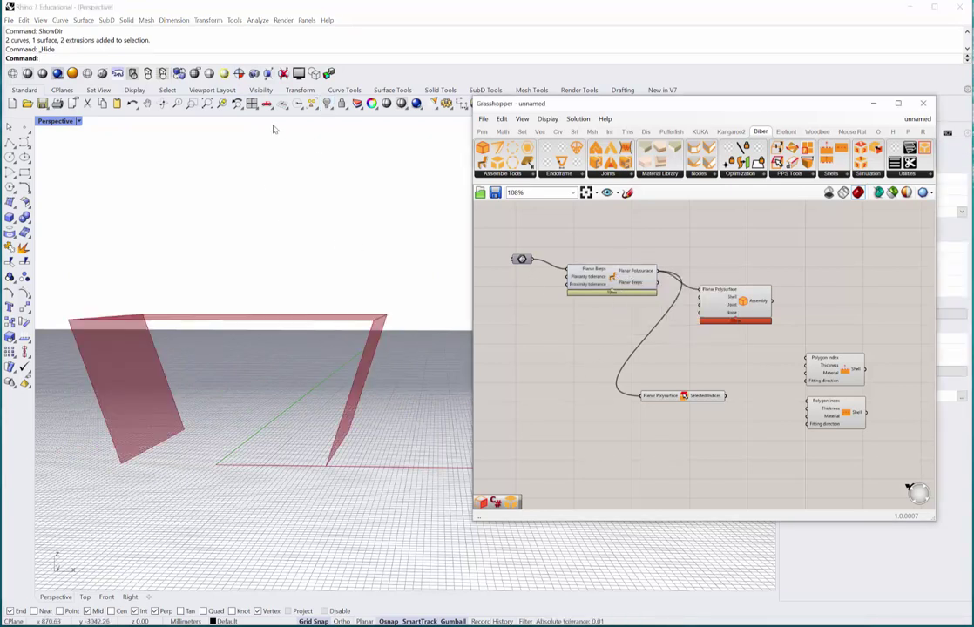
Step: Show the hidden table geometry and reference all of its pieces in the Brep parameter as multiple Breps
{"action": "left_click", "coordinate": [326, 102]}
{"action": "left_click", "coordinate": [341, 123]}
{"action": "right_click", "coordinate": [521, 258]}
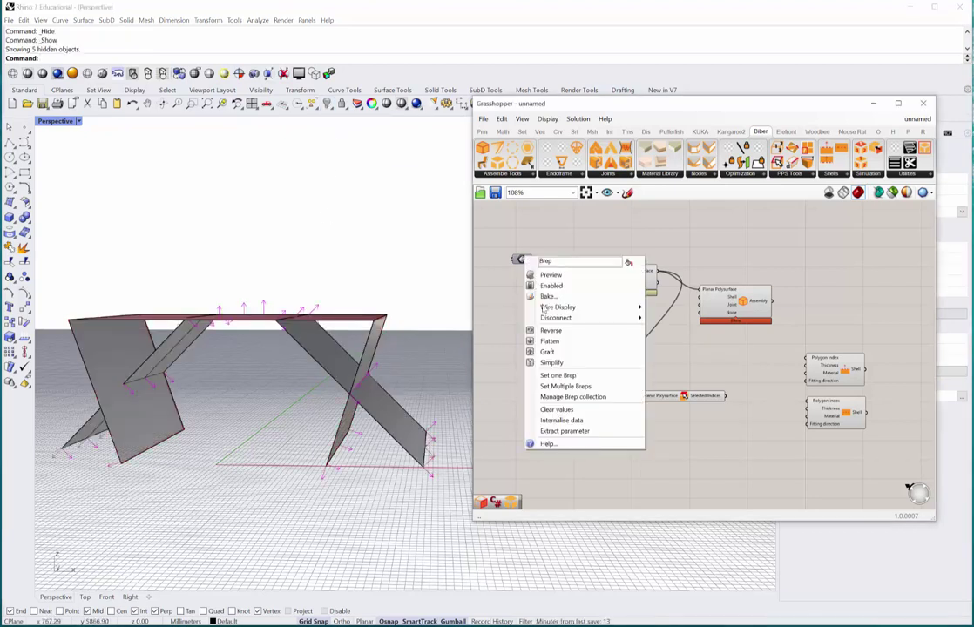
{"action": "left_click", "coordinate": [565, 386]}
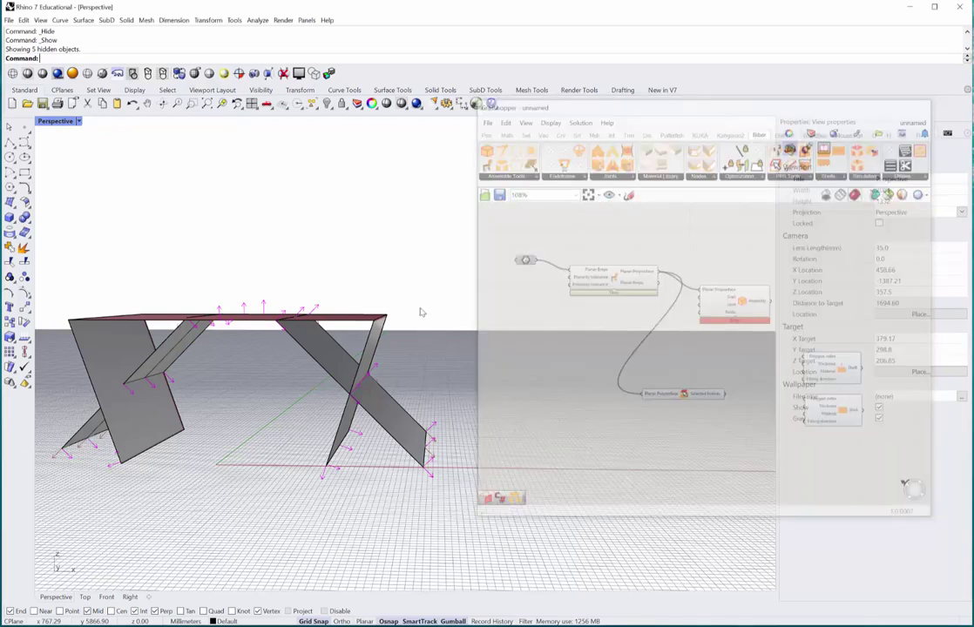
{"action": "left_click_drag", "start_coordinate": [206, 431], "coordinate": [39, 500]}
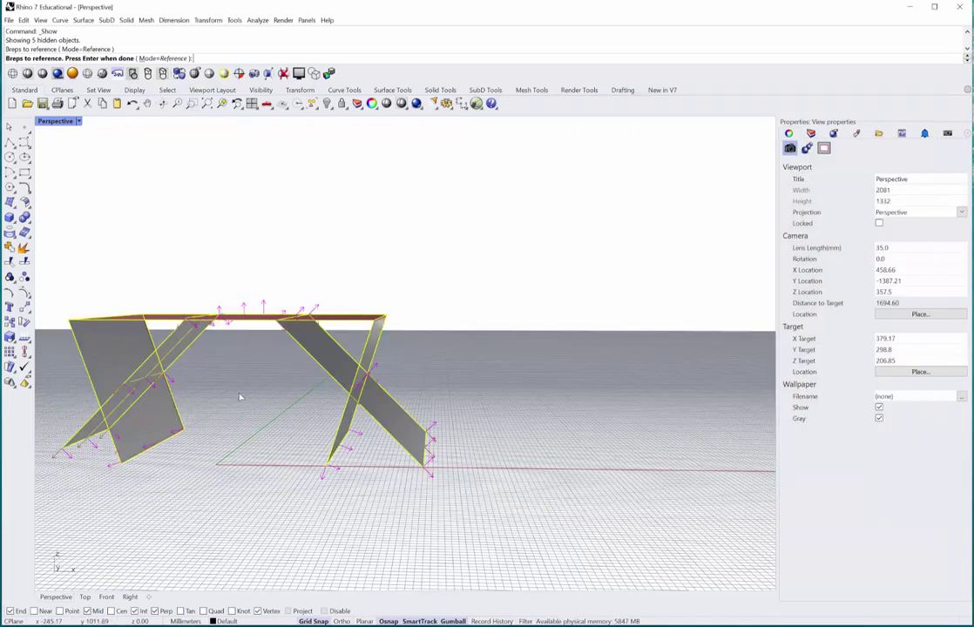
{"action": "key", "text": "Return"}
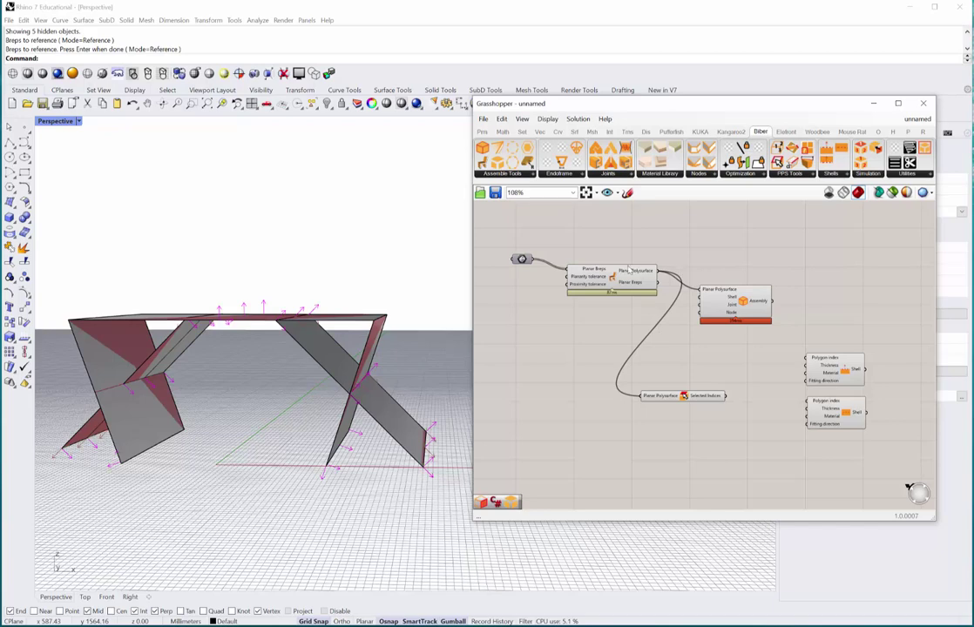
Step: Hide the referenced Rhino table geometry, leaving only the Grasshopper preview in the viewport
{"action": "left_click_drag", "start_coordinate": [406, 210], "coordinate": [80, 471]}
{"action": "key", "text": "ctrl+h"}
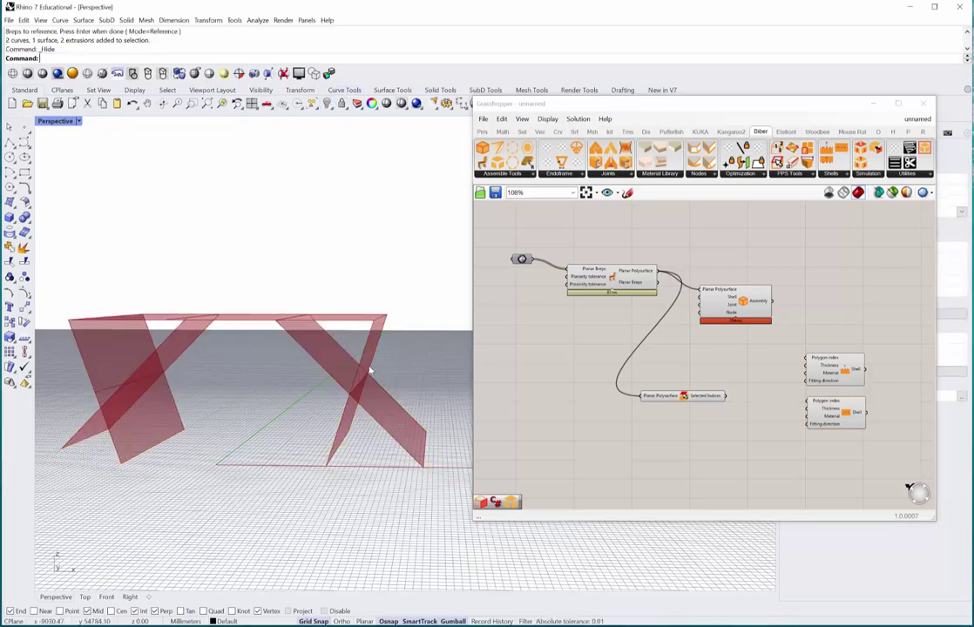
{"action": "right_click_drag", "start_coordinate": [350, 399], "coordinate": [373, 411]}
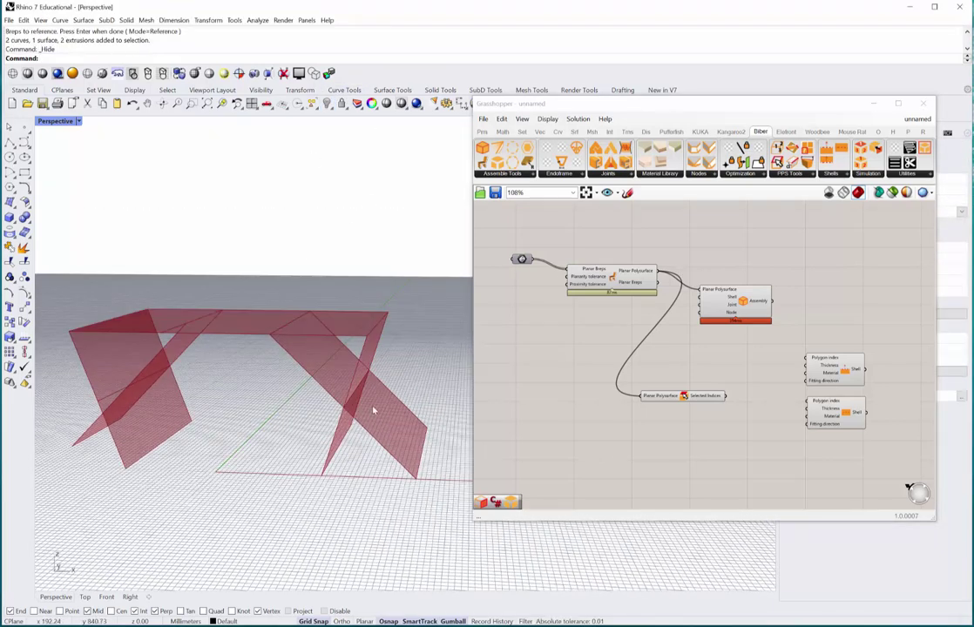
Step: In the Polygon Selection component, select the upper and lower polygons of both diagonal legs and deselect the outer leg piece
{"action": "right_click", "coordinate": [685, 398]}
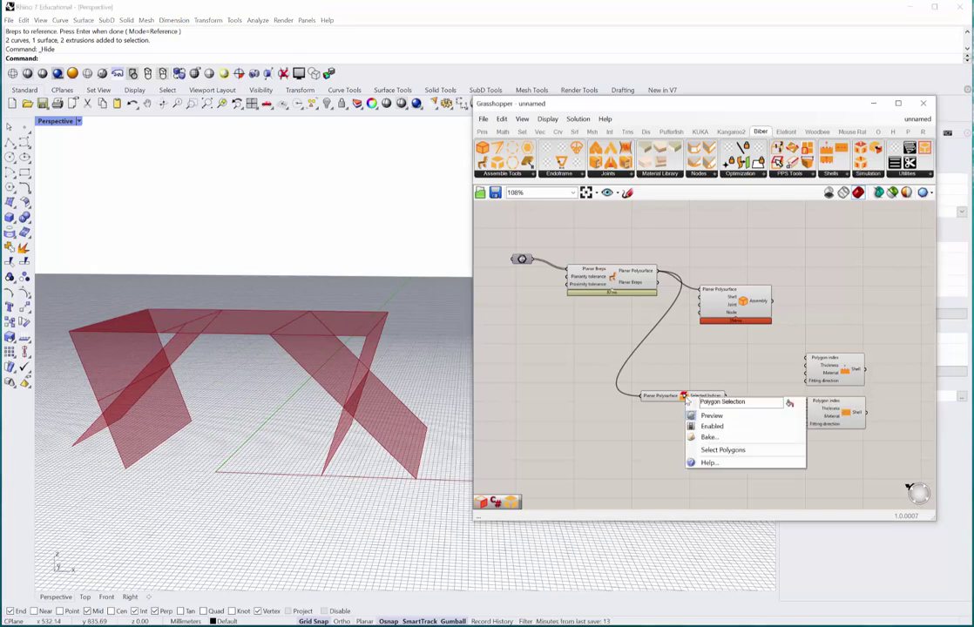
{"action": "left_click", "coordinate": [700, 450]}
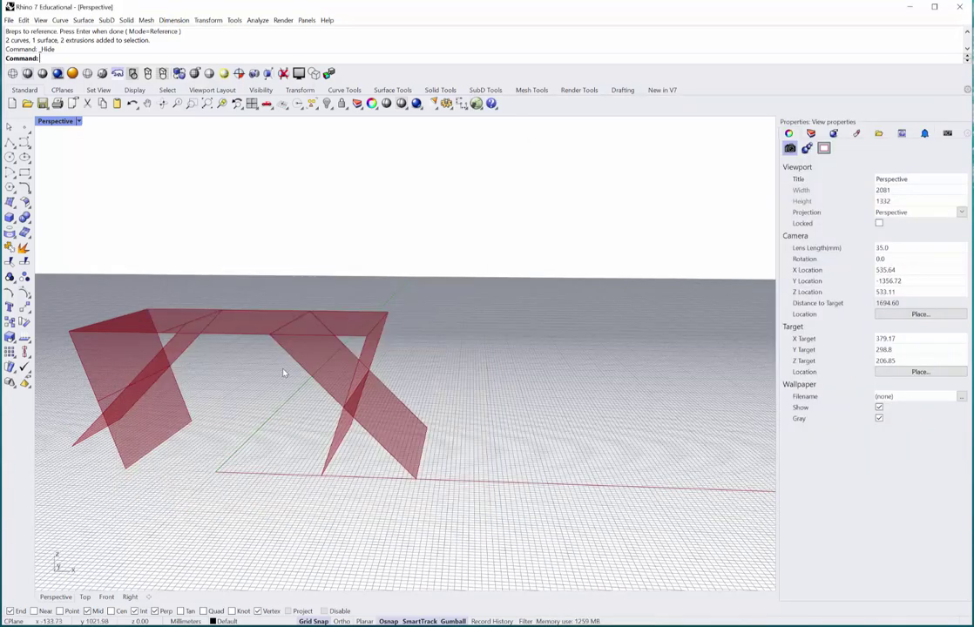
{"action": "left_click", "coordinate": [306, 371]}
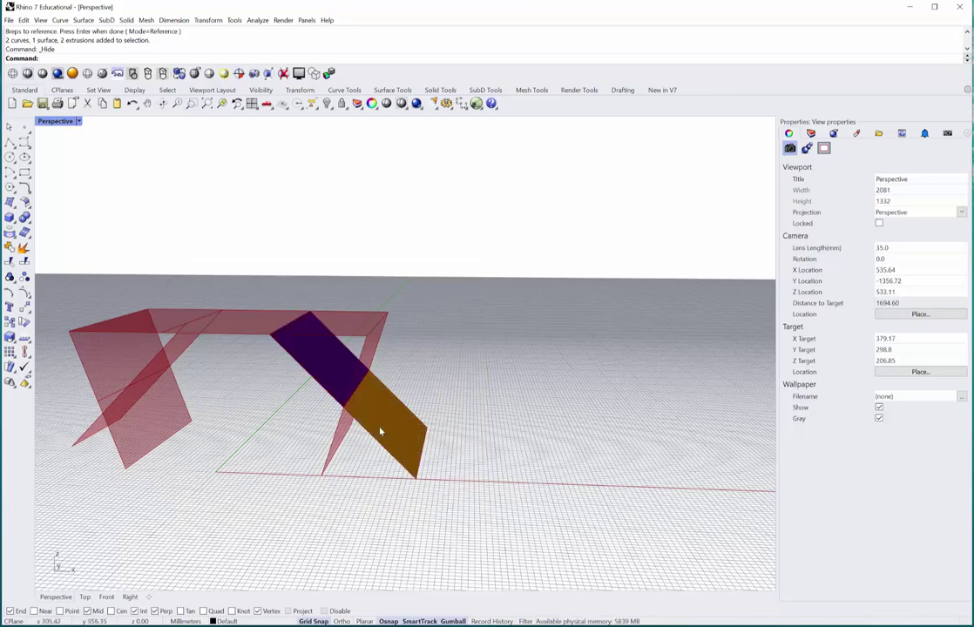
{"action": "left_click", "coordinate": [344, 457]}
{"action": "left_click", "coordinate": [161, 426]}
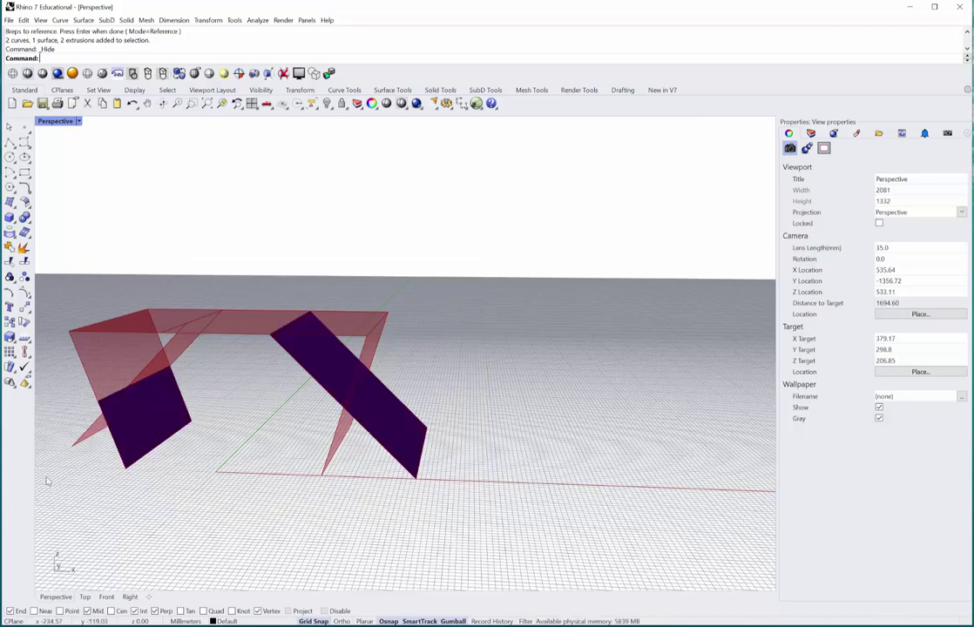
{"action": "left_click", "coordinate": [156, 409]}
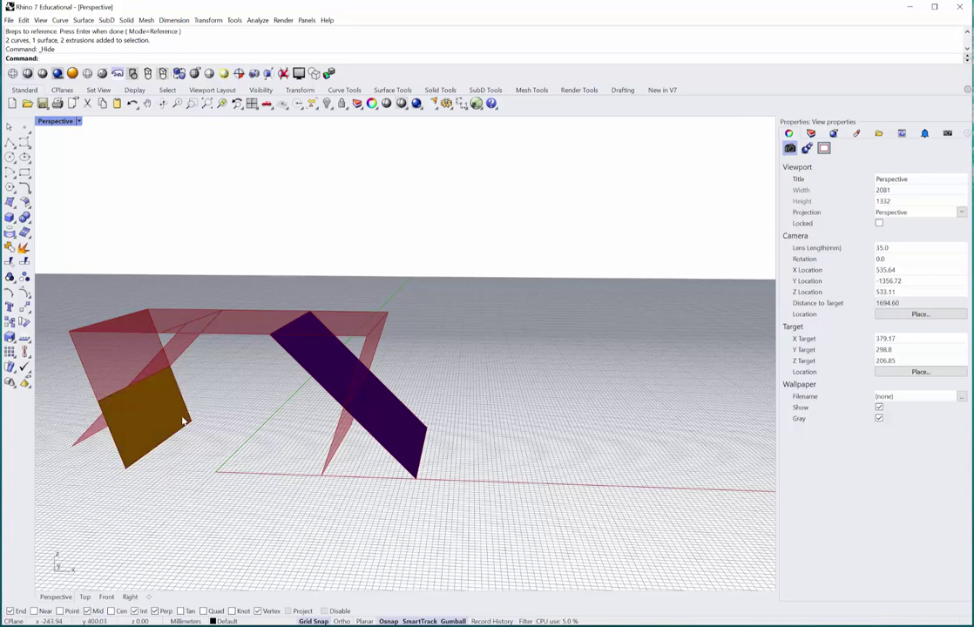
{"action": "left_click", "coordinate": [167, 350]}
{"action": "left_click", "coordinate": [98, 435]}
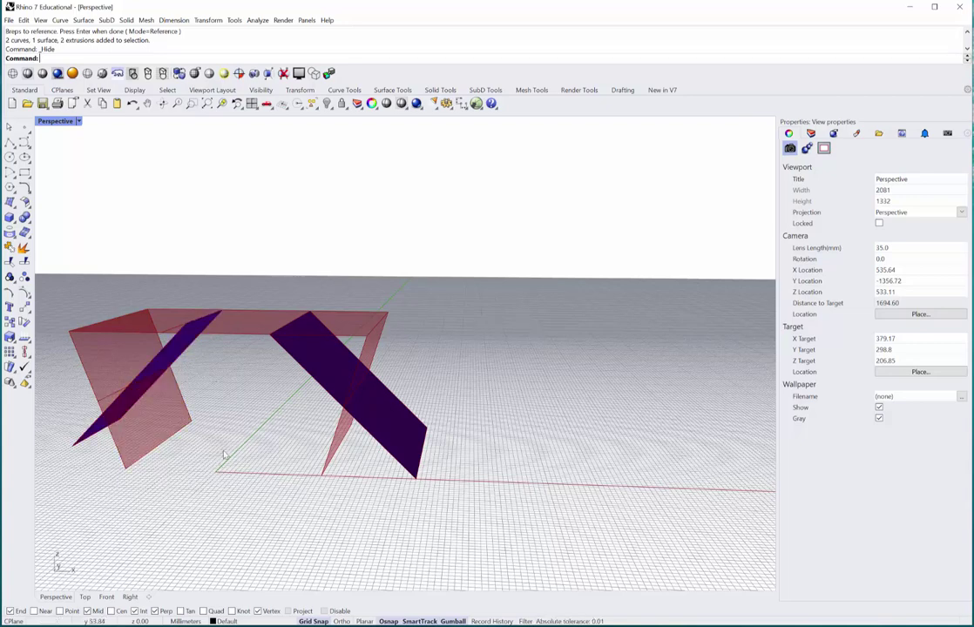
{"action": "key", "text": "Return"}
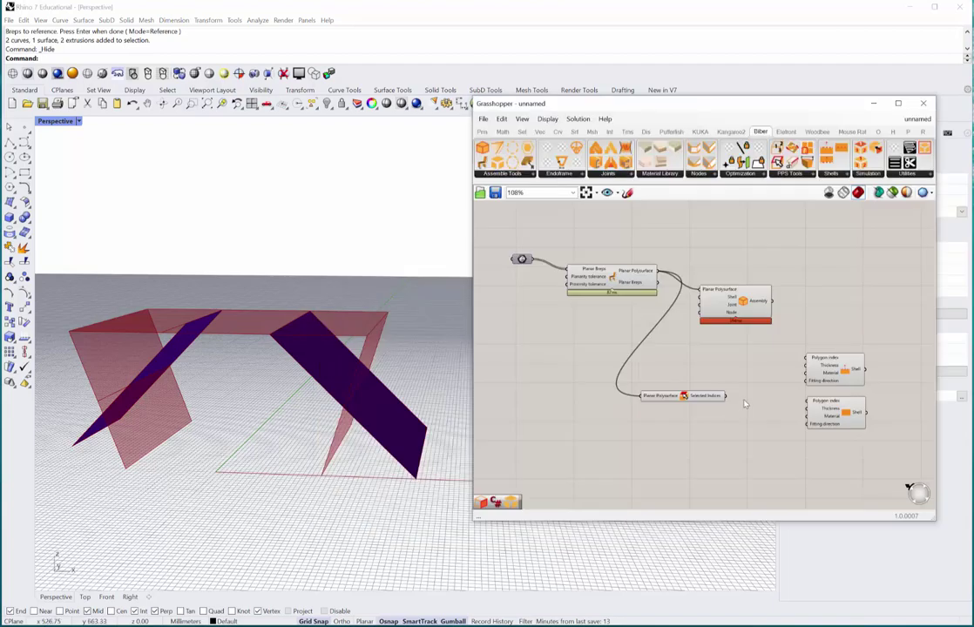
Step: Connect the Selected Indices output to the Symmetric Shell's Polygon index, and place a copy of Polygon Selection above the original
{"action": "left_click_drag", "start_coordinate": [724, 397], "coordinate": [806, 403]}
{"action": "left_click_drag", "start_coordinate": [675, 399], "coordinate": [684, 416]}
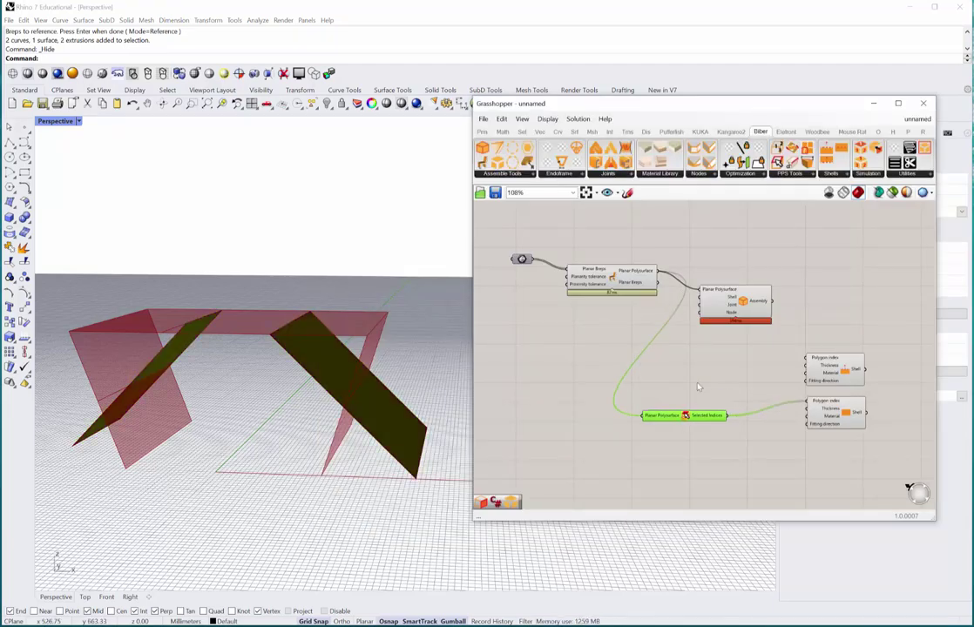
{"action": "double_click", "coordinate": [704, 376]}
{"action": "left_click", "coordinate": [687, 417]}
{"action": "left_click_drag", "start_coordinate": [687, 417], "coordinate": [697, 360], "text": "alt"}
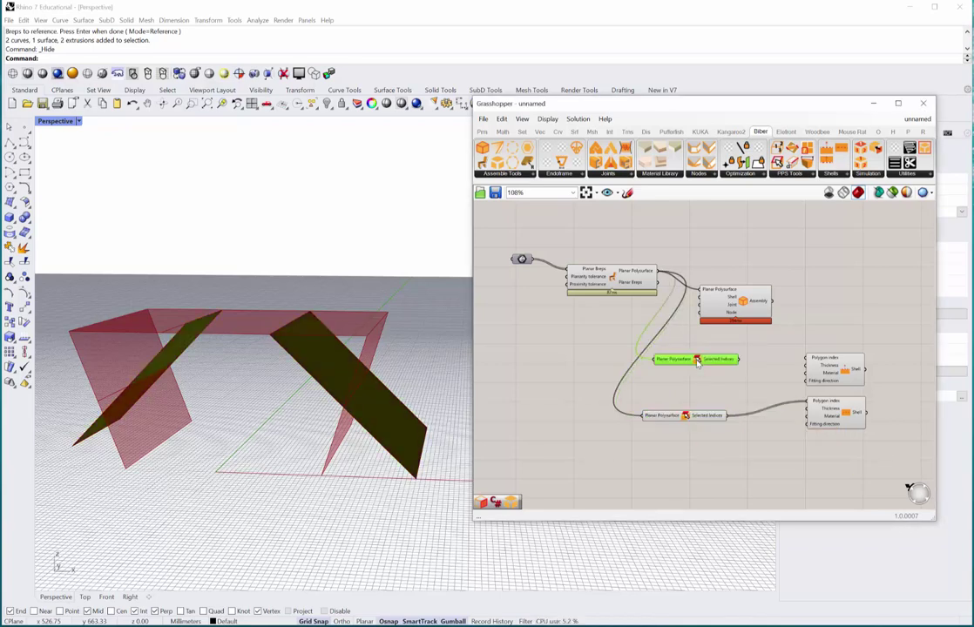
Step: Turn off the preview of the original Polygon Selection component that feeds the Symmetric Shell
{"action": "right_click", "coordinate": [698, 360]}
{"action": "left_click", "coordinate": [656, 395]}
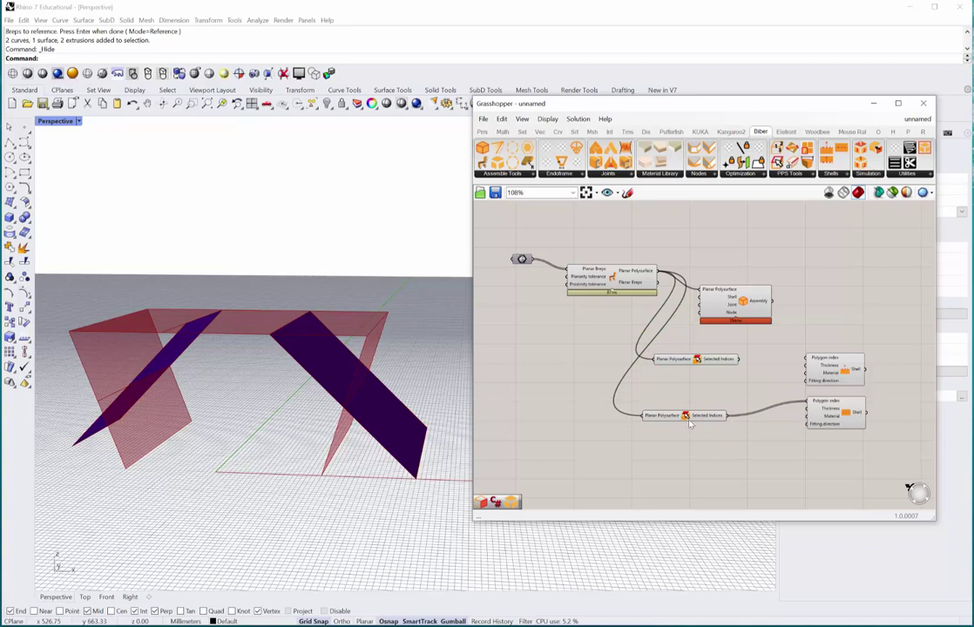
{"action": "right_click", "coordinate": [684, 412]}
{"action": "left_click", "coordinate": [698, 430]}
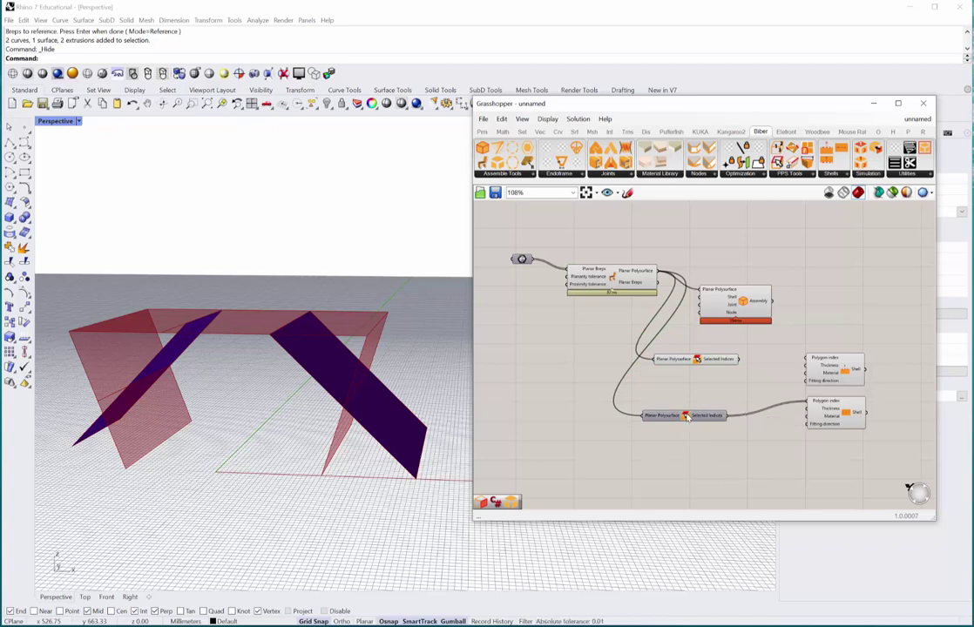
Step: In the copied Polygon Selection component, select the polygons of both outer legs together with the adjoining tabletop ends
{"action": "right_click_drag", "start_coordinate": [418, 322], "coordinate": [413, 362]}
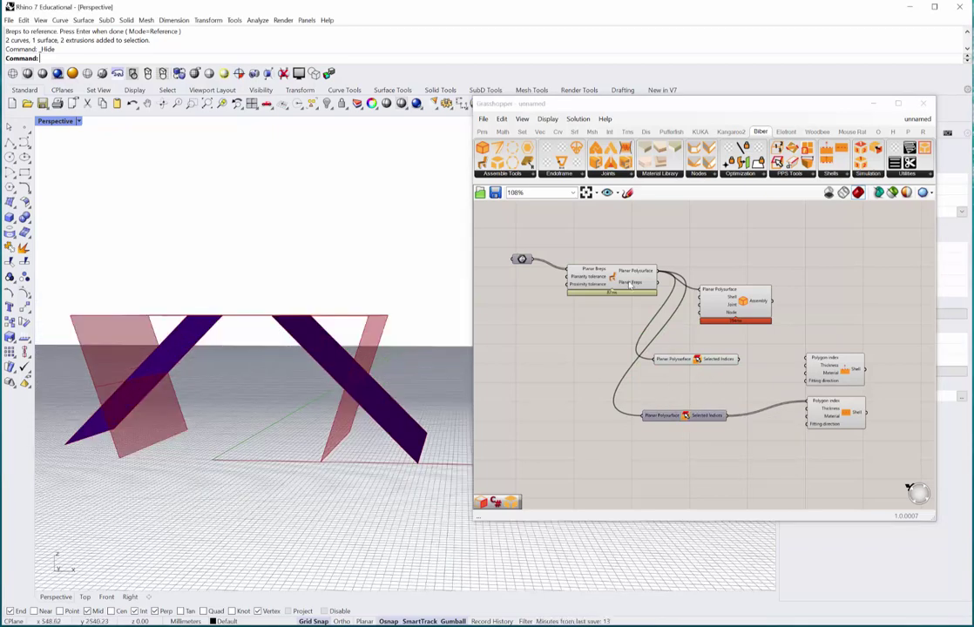
{"action": "left_click", "coordinate": [678, 359]}
{"action": "right_click", "coordinate": [697, 360]}
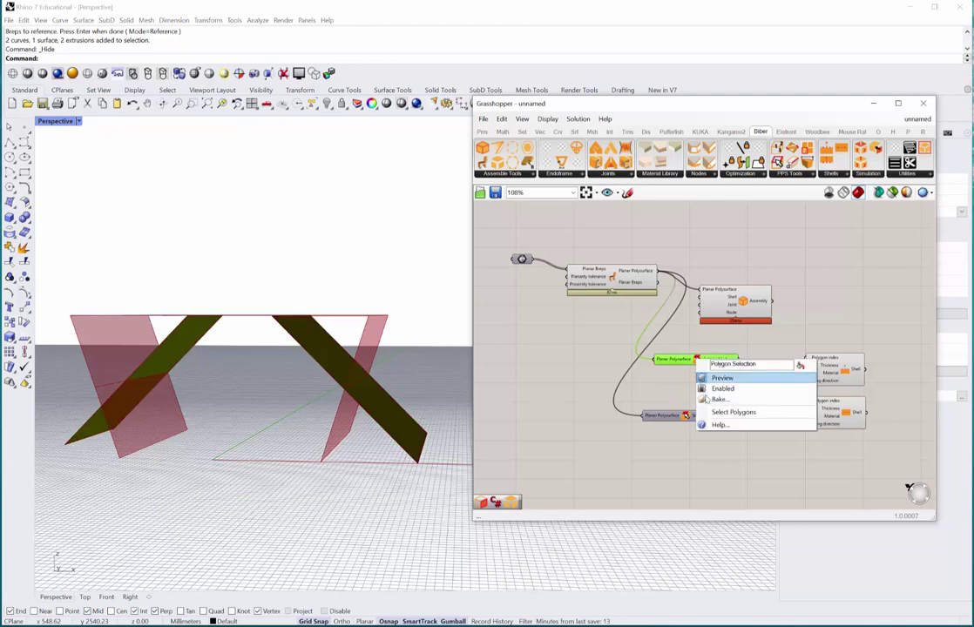
{"action": "left_click", "coordinate": [713, 412]}
{"action": "left_click_drag", "start_coordinate": [421, 301], "coordinate": [378, 334]}
{"action": "left_click_drag", "start_coordinate": [352, 476], "coordinate": [305, 446]}
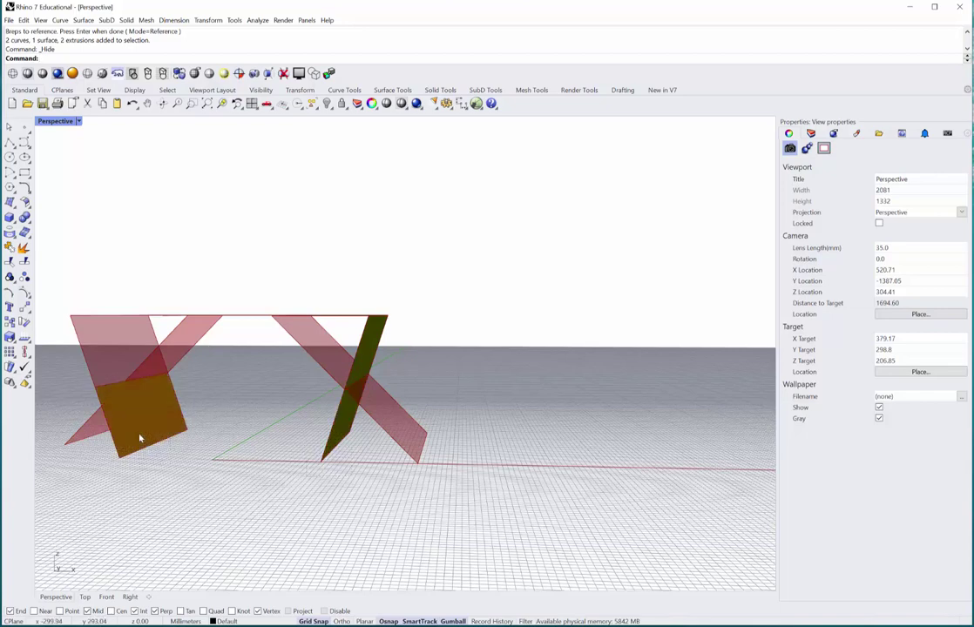
{"action": "left_click_drag", "start_coordinate": [115, 278], "coordinate": [59, 339]}
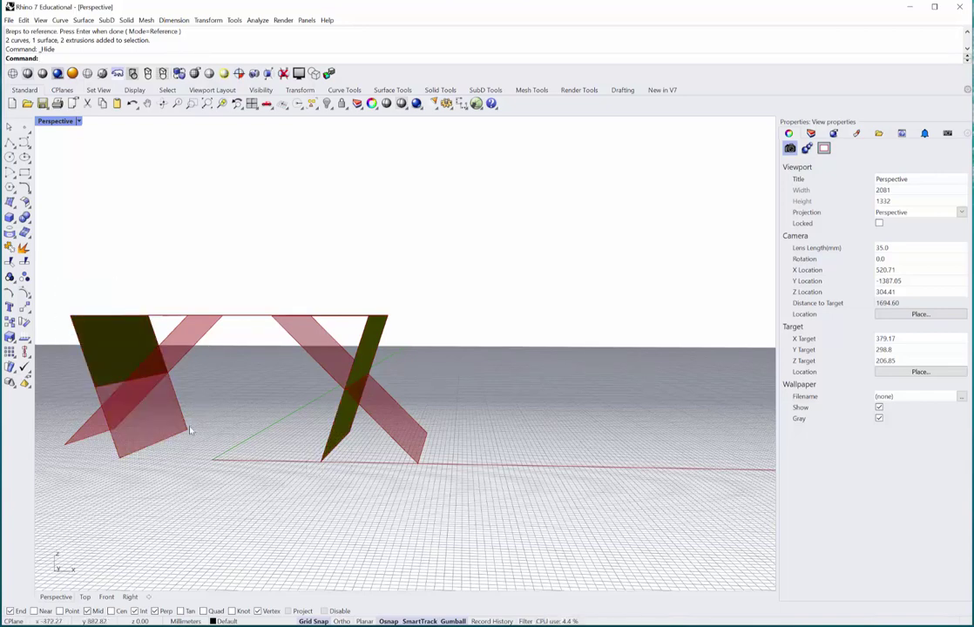
{"action": "left_click_drag", "start_coordinate": [196, 428], "coordinate": [186, 441]}
Step: Add the tabletop's middle polygon to the selection, remove the diagonal leg piece from it, and finish selecting
{"action": "right_click_drag", "start_coordinate": [236, 404], "coordinate": [245, 427]}
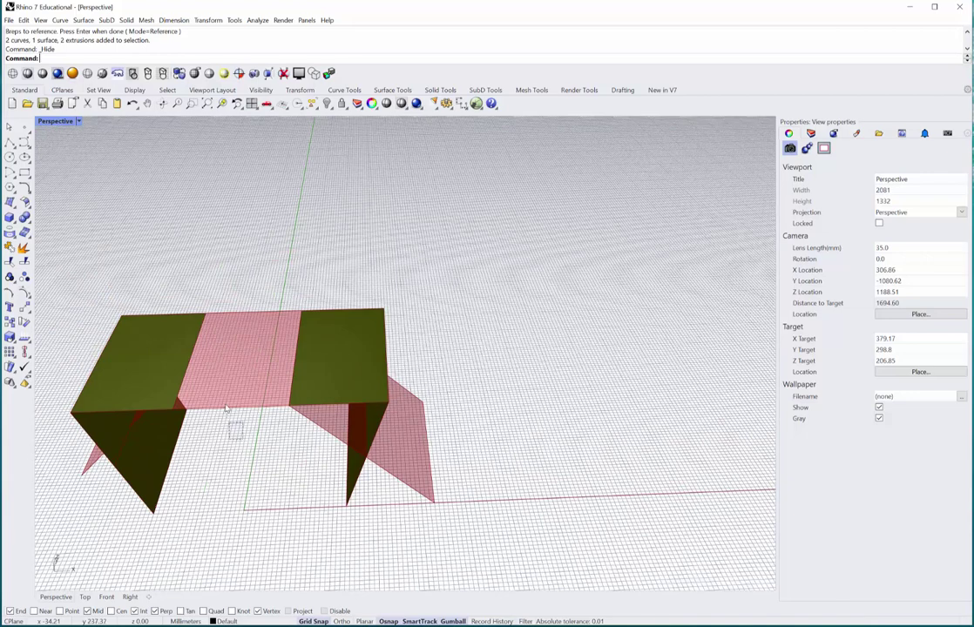
{"action": "left_click_drag", "start_coordinate": [226, 375], "coordinate": [202, 288]}
{"action": "right_click_drag", "start_coordinate": [212, 412], "coordinate": [242, 436]}
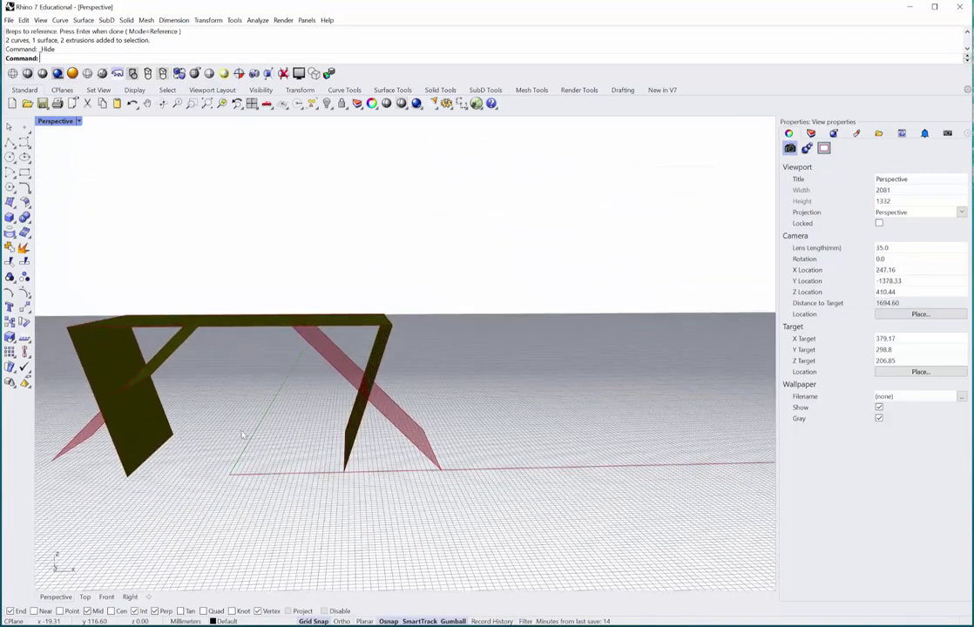
{"action": "left_click", "coordinate": [181, 345]}
{"action": "left_click", "coordinate": [207, 374]}
{"action": "mouse_move", "coordinate": [237, 389]}
{"action": "right_mouse_down"}
{"action": "mouse_move", "coordinate": [242, 415]}
{"action": "mouse_move", "coordinate": [242, 379]}
{"action": "right_mouse_up"}
{"action": "key", "text": "alt+Tab"}
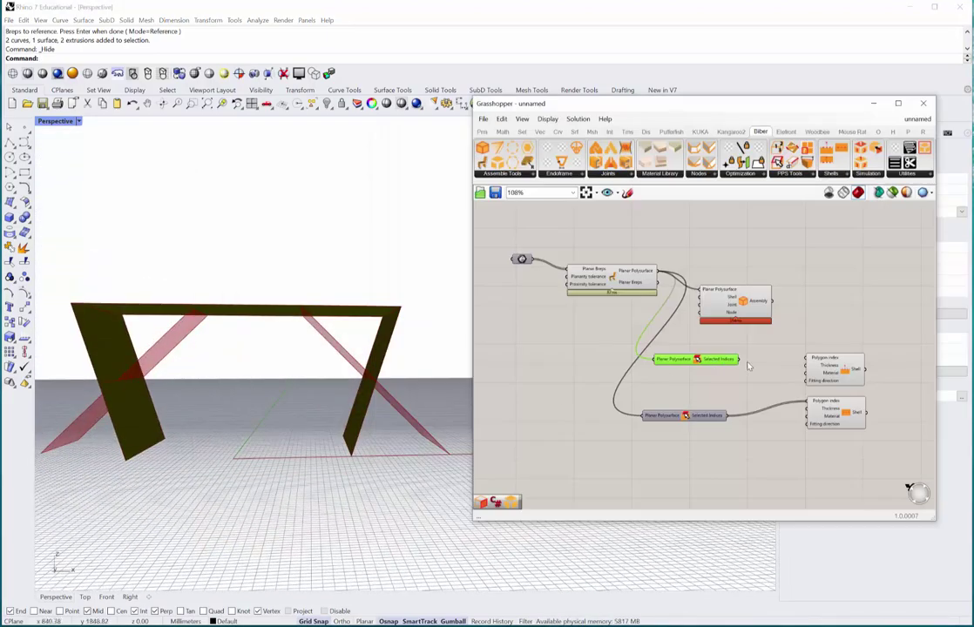
Step: Connect the copied Polygon Selection's Selected Indices to the Negative Shell's Polygon index and turn off the copy's preview
{"action": "left_click_drag", "start_coordinate": [738, 359], "coordinate": [806, 359]}
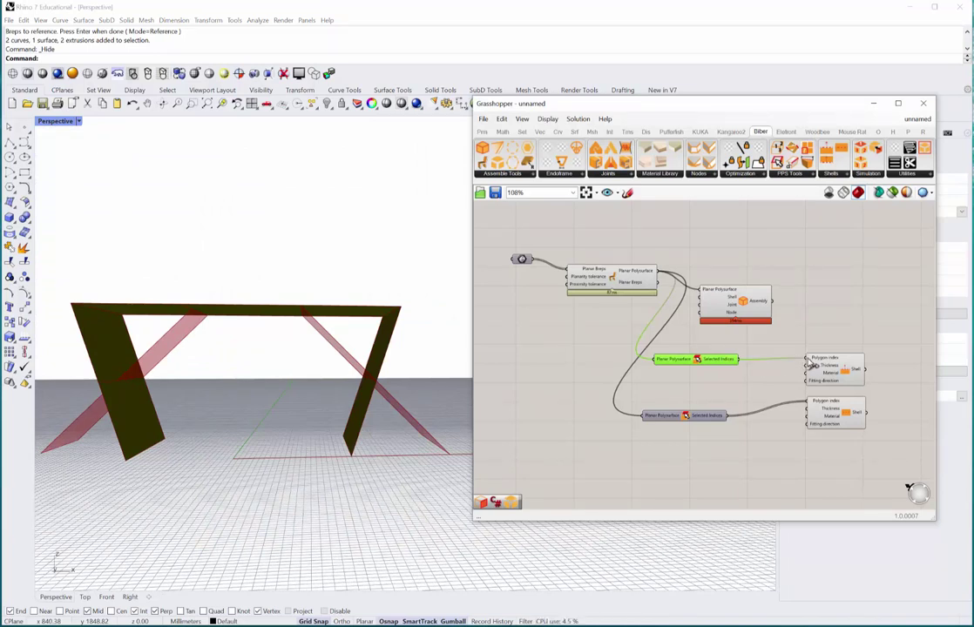
{"action": "right_click", "coordinate": [701, 361]}
{"action": "left_click", "coordinate": [726, 378]}
{"action": "right_click_drag", "start_coordinate": [653, 349], "coordinate": [561, 348]}
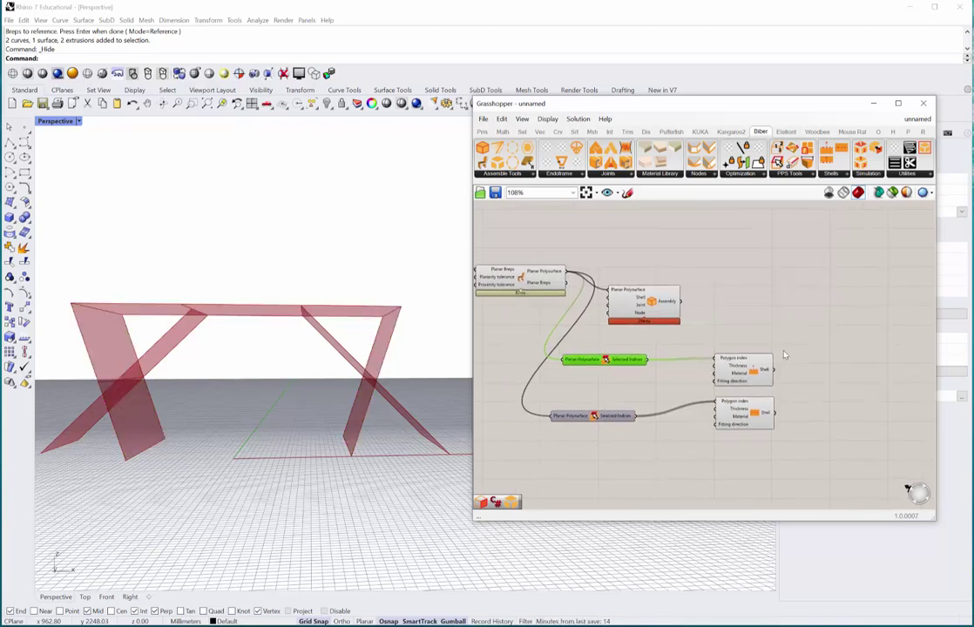
Step: Move the Assembly component well to the right of both shell components to make room for wiring
{"action": "right_click_drag", "start_coordinate": [793, 352], "coordinate": [729, 346]}
{"action": "left_click_drag", "start_coordinate": [592, 297], "coordinate": [827, 313]}
{"action": "right_click_drag", "start_coordinate": [755, 428], "coordinate": [808, 421]}
Step: Add a number slider set to 10.0 between the two Polygon Selection components and raise its maximum
{"action": "left_click", "coordinate": [608, 382]}
{"action": "double_click", "coordinate": [608, 384]}
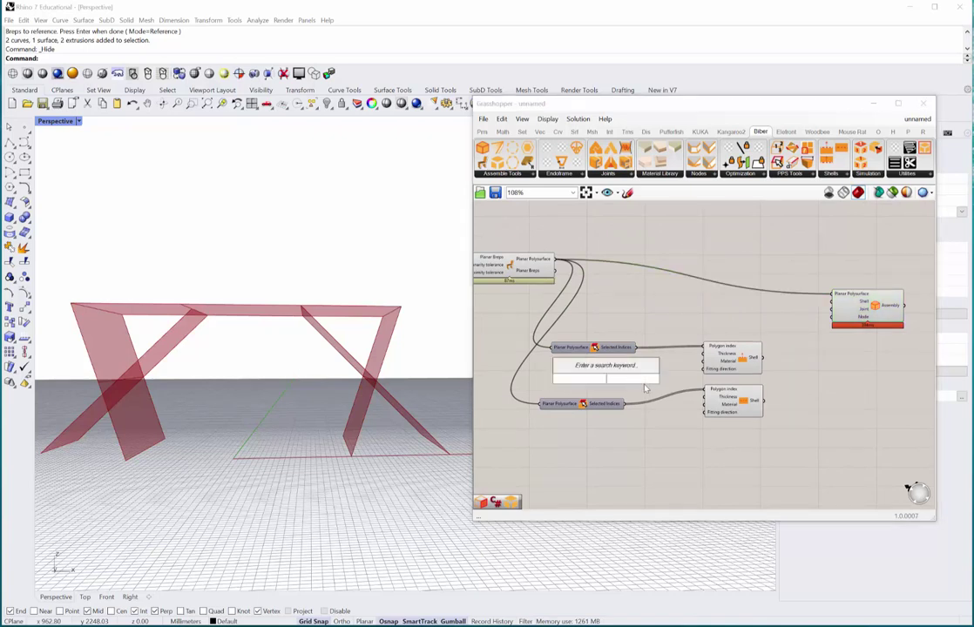
{"action": "type", "text": "10.0"}
{"action": "key", "text": "Return"}
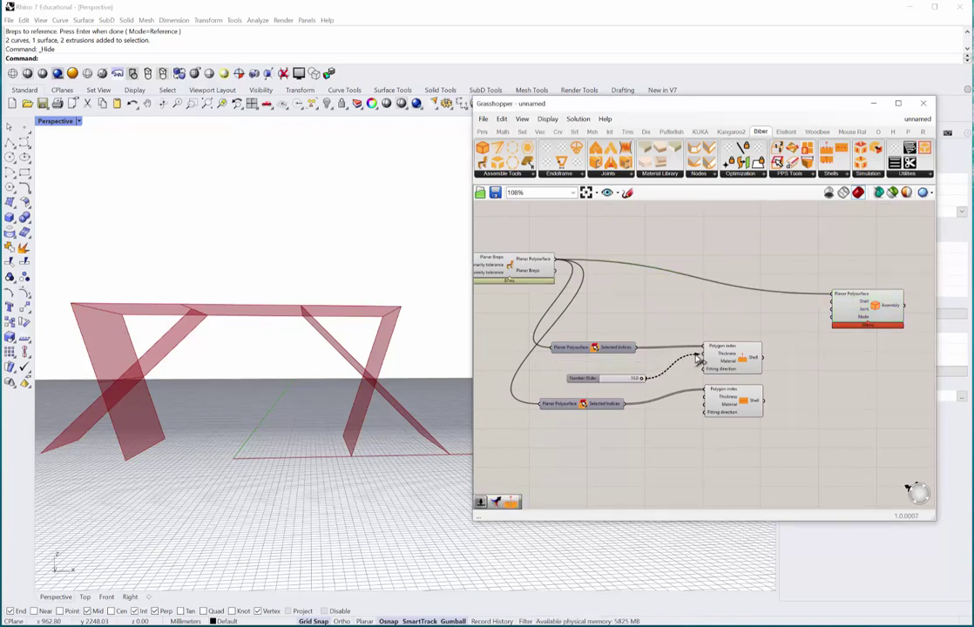
{"action": "double_click", "coordinate": [600, 380]}
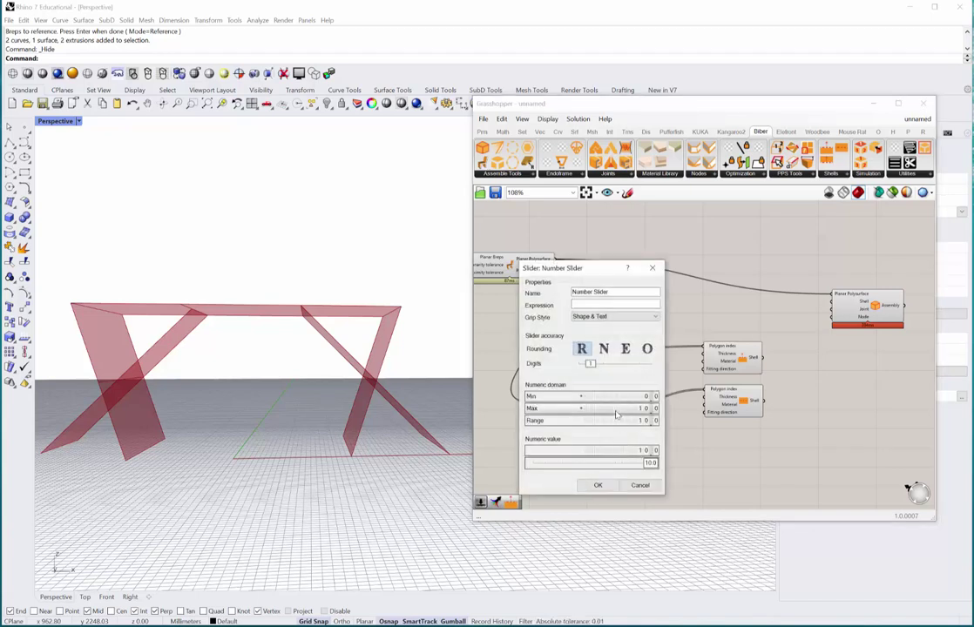
{"action": "double_click", "coordinate": [616, 413]}
{"action": "type", "text": "5"}
{"action": "key", "text": "Return"}
{"action": "left_click", "coordinate": [598, 485]}
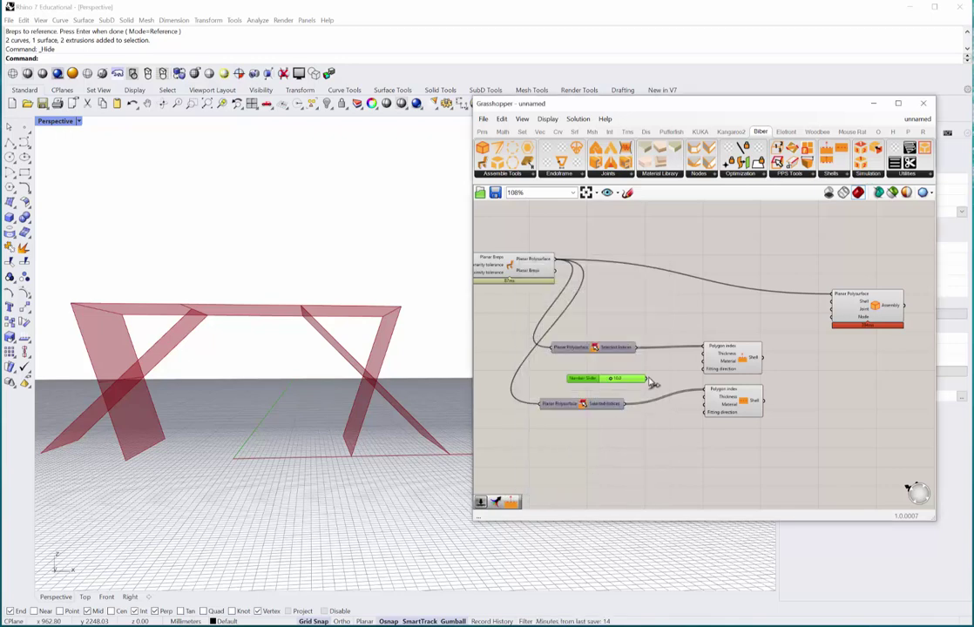
Step: Connect the 10.0 slider to the Thickness inputs of both the Negative Shell and the Symmetric Shell
{"action": "left_click_drag", "start_coordinate": [651, 376], "coordinate": [703, 355]}
{"action": "left_click_drag", "start_coordinate": [650, 378], "coordinate": [704, 397]}
{"action": "right_click_drag", "start_coordinate": [777, 372], "coordinate": [742, 389]}
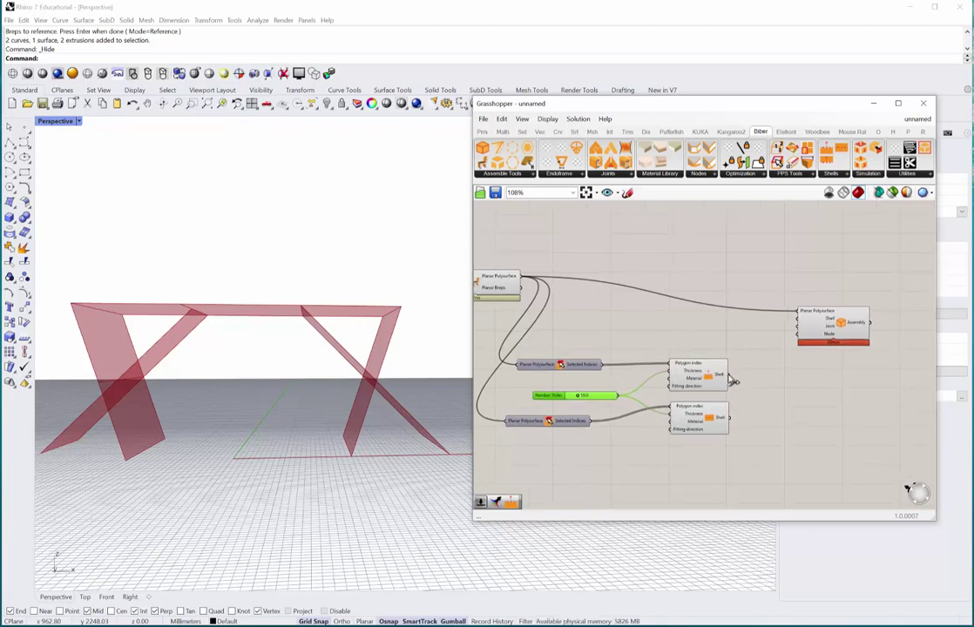
Step: Flatten the Assembly component's Shell input and connect the outputs of both shell components to it
{"action": "left_click_drag", "start_coordinate": [730, 378], "coordinate": [802, 325]}
{"action": "right_click", "coordinate": [828, 321]}
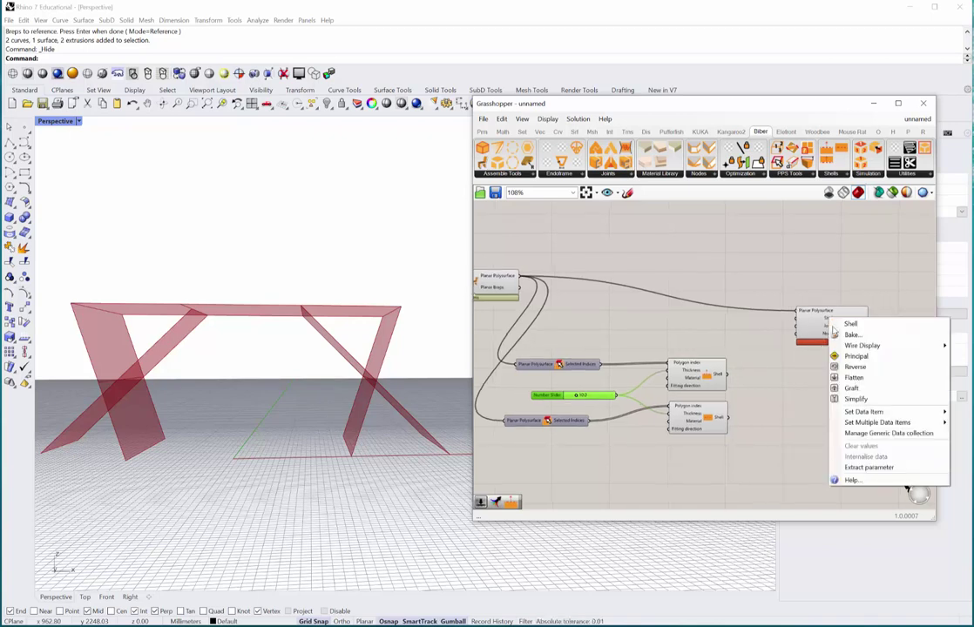
{"action": "left_click", "coordinate": [851, 378]}
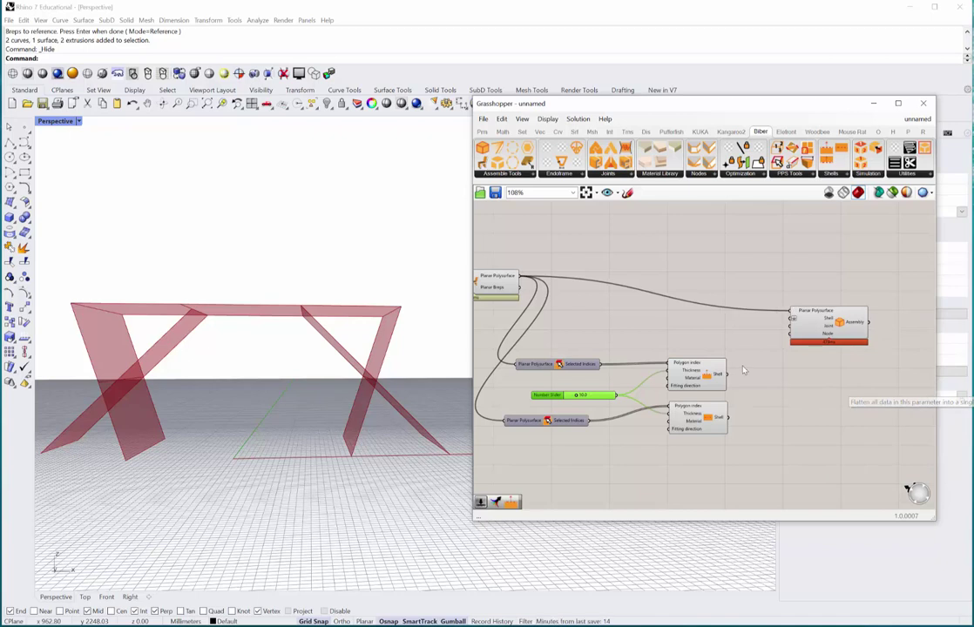
{"action": "left_click_drag", "start_coordinate": [729, 375], "coordinate": [789, 321]}
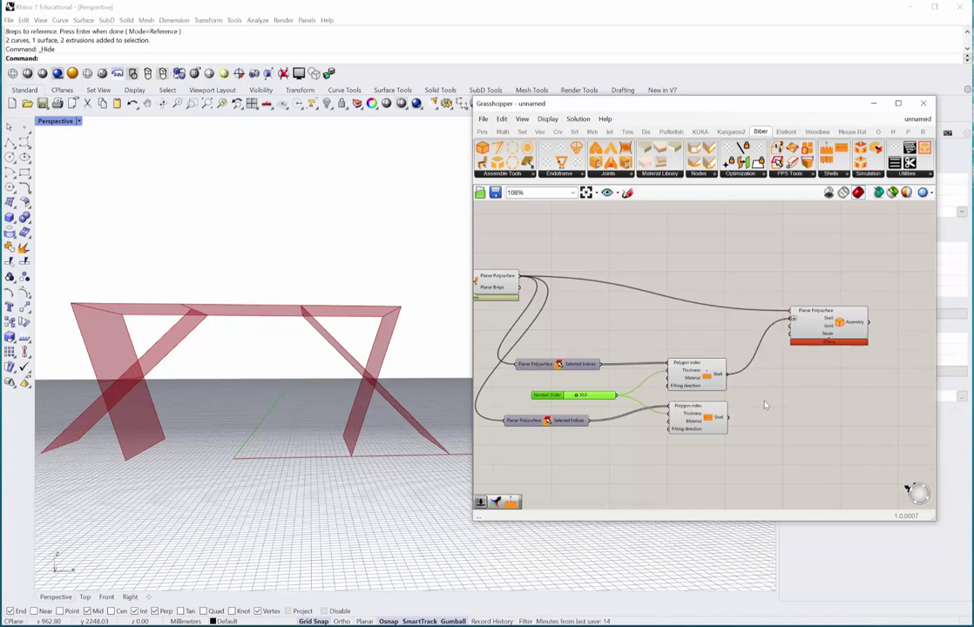
{"action": "left_click_drag", "start_coordinate": [729, 419], "coordinate": [792, 323]}
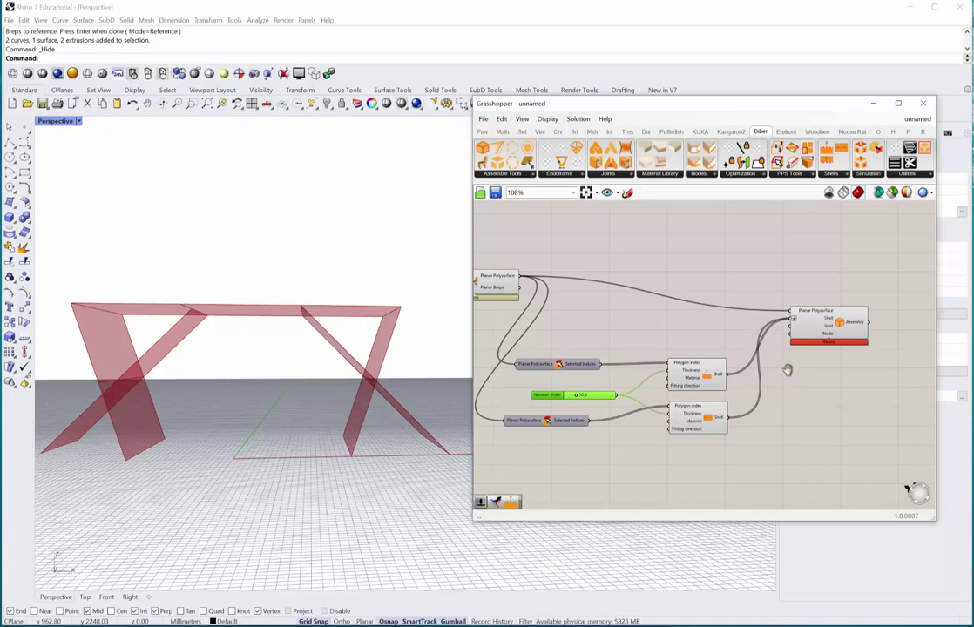
Step: Place a Disassemble component to the right of the Assembly component and feed it the Assembly output
{"action": "right_click_drag", "start_coordinate": [788, 373], "coordinate": [704, 388]}
{"action": "right_click_drag", "start_coordinate": [805, 389], "coordinate": [713, 377]}
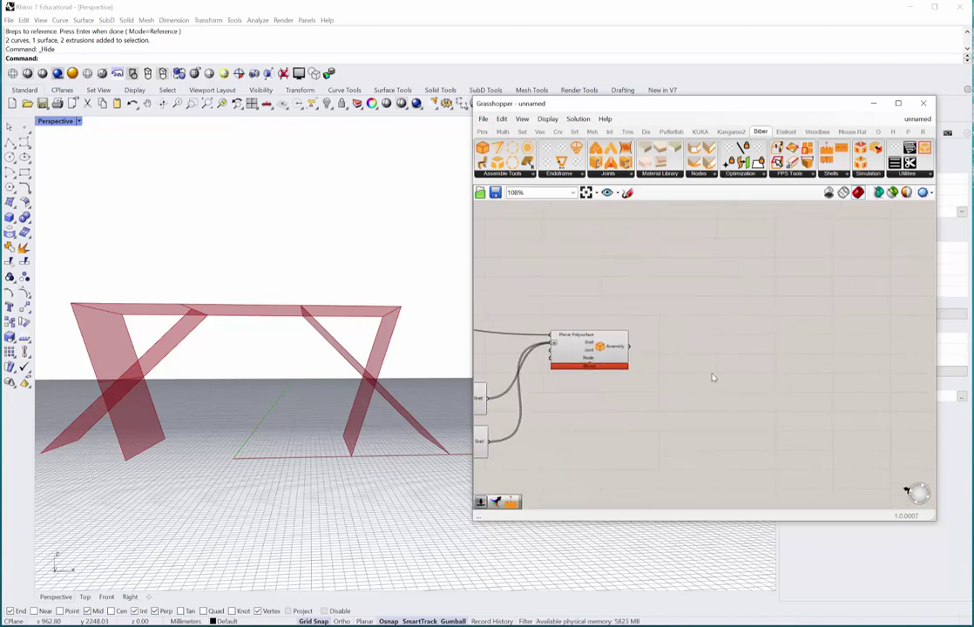
{"action": "double_click", "coordinate": [751, 344]}
{"action": "type", "text": "dis"}
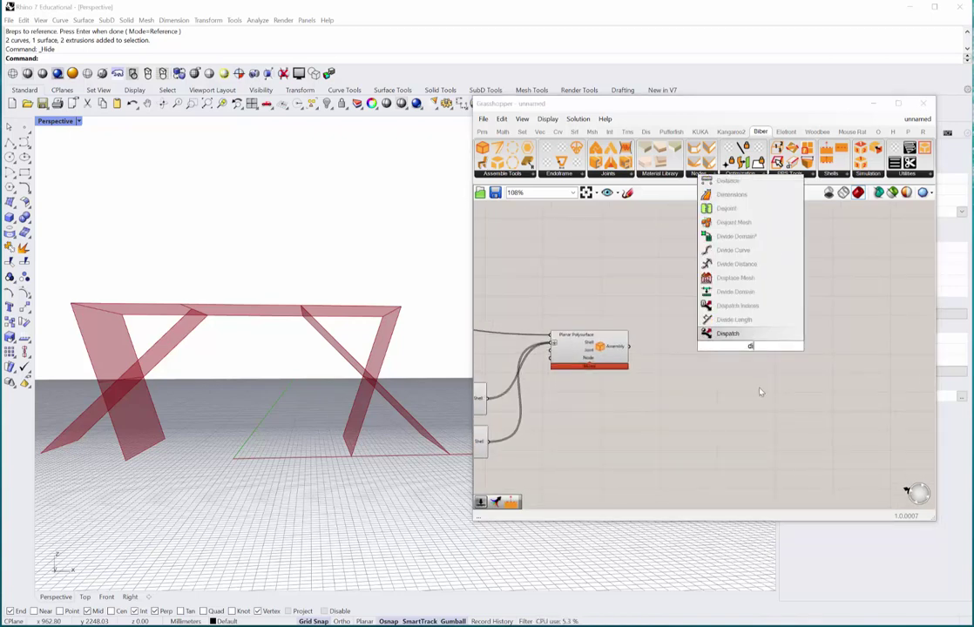
{"action": "key", "text": "Up"}
{"action": "key", "text": "Up"}
{"action": "key", "text": "Up"}
{"action": "key", "text": "Up"}
{"action": "key", "text": "Up"}
{"action": "key", "text": "Up"}
{"action": "key", "text": "Up"}
{"action": "key", "text": "Up"}
{"action": "key", "text": "Up"}
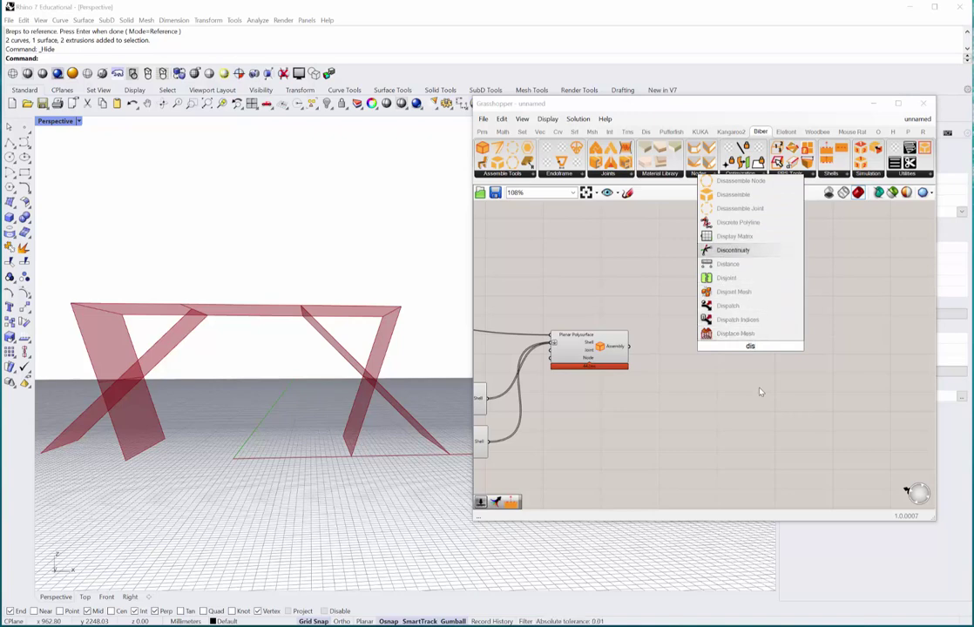
{"action": "key", "text": "Return"}
{"action": "left_click_drag", "start_coordinate": [629, 347], "coordinate": [728, 346]}
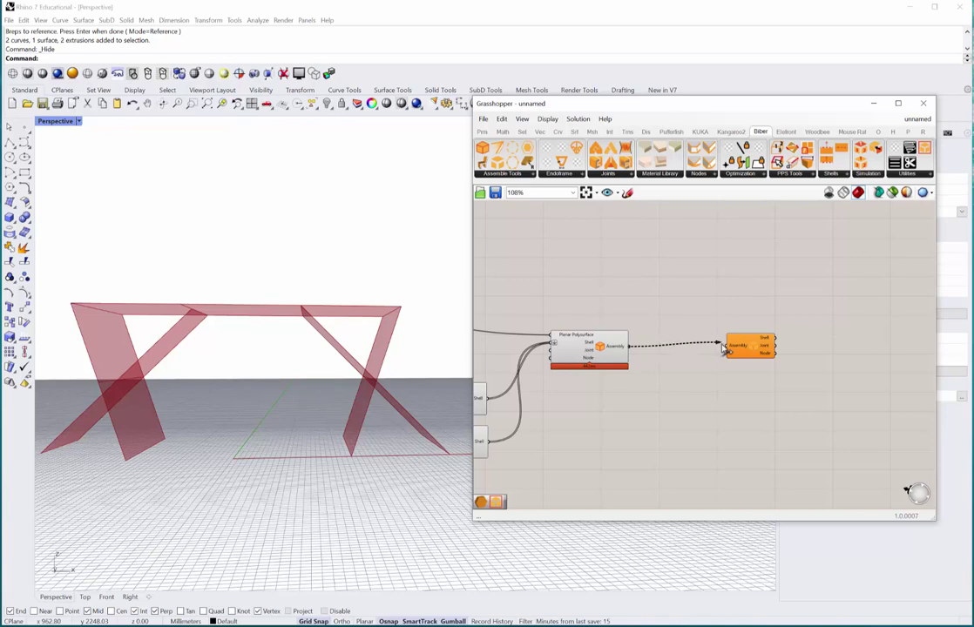
Step: Add an Unfold component beside Disassemble and connect the Shell output to its Shell input
{"action": "right_click_drag", "start_coordinate": [800, 356], "coordinate": [715, 371]}
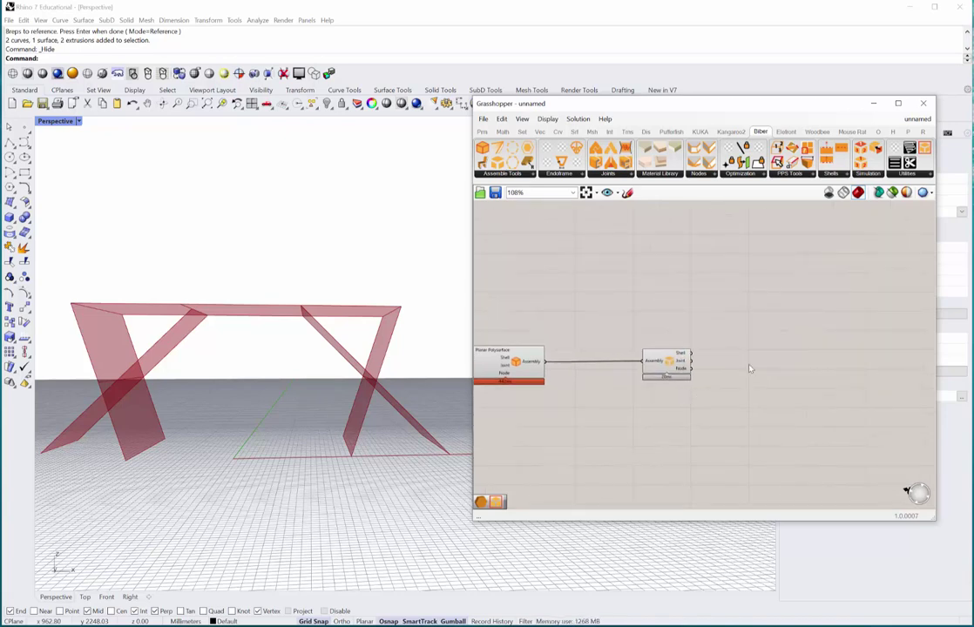
{"action": "double_click", "coordinate": [749, 368]}
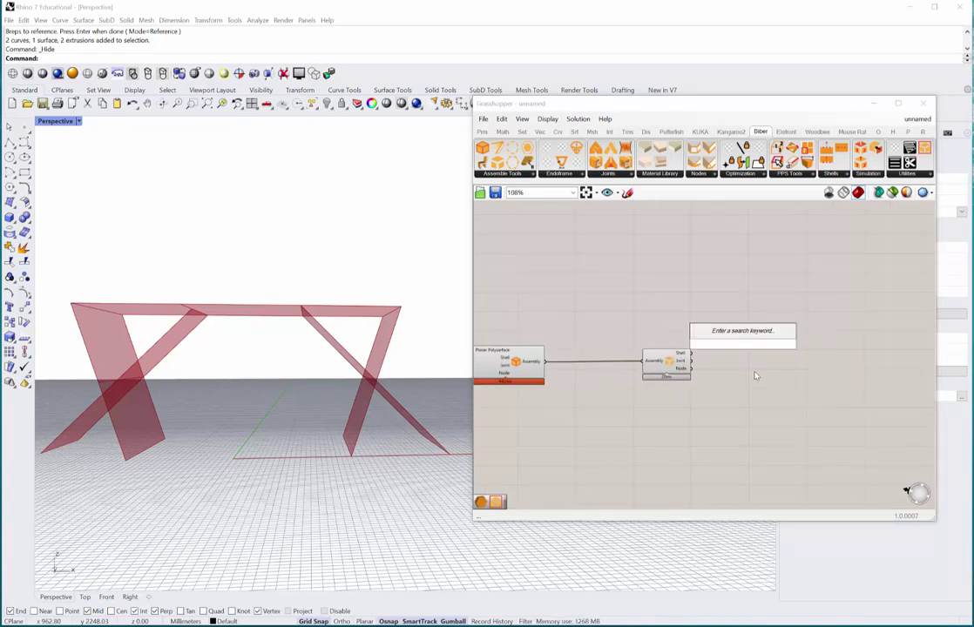
{"action": "type", "text": "solid"}
{"action": "key", "text": "Return"}
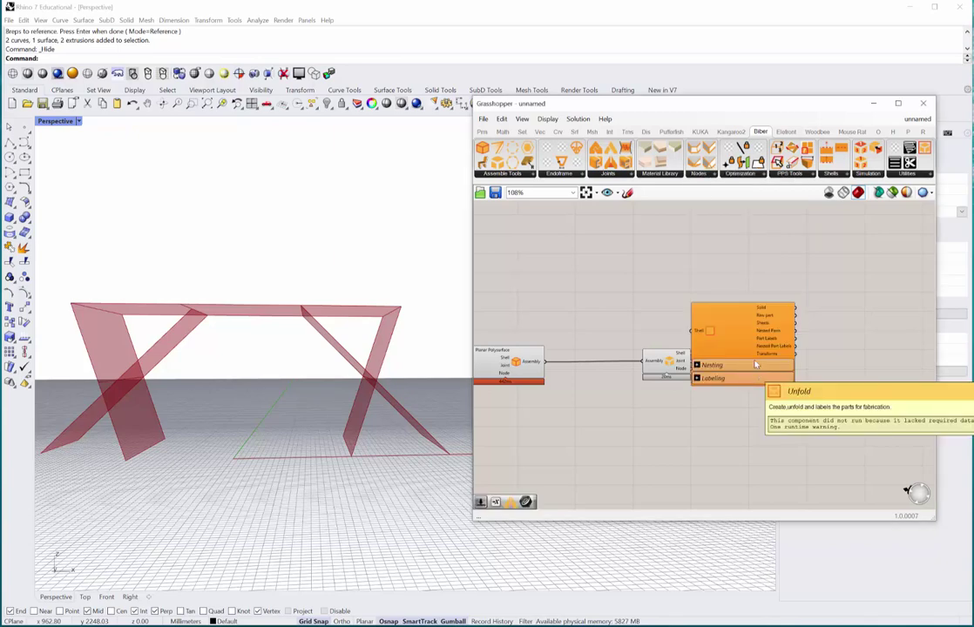
{"action": "left_click_drag", "start_coordinate": [740, 330], "coordinate": [801, 345]}
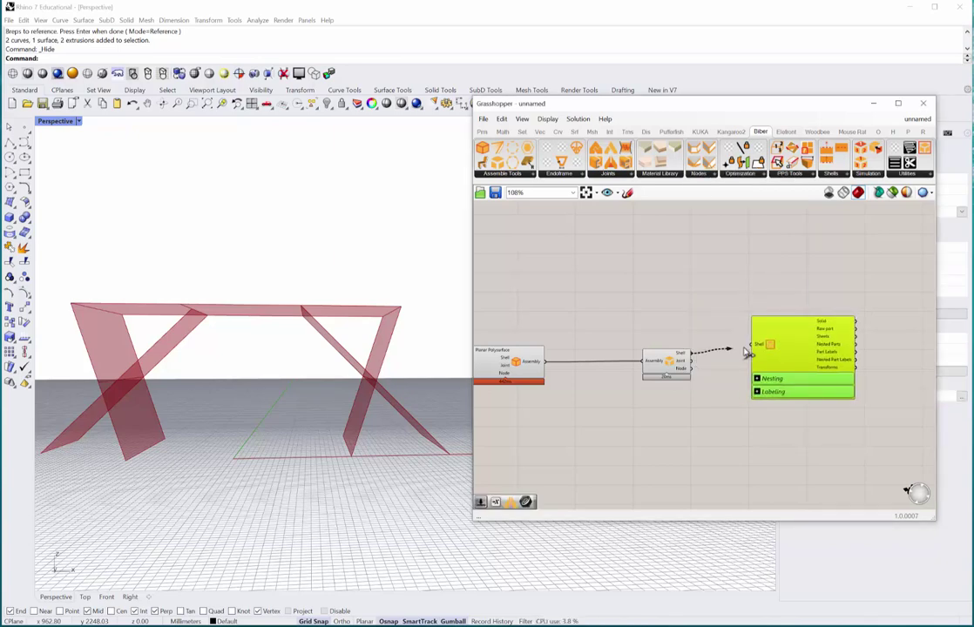
{"action": "left_click_drag", "start_coordinate": [690, 353], "coordinate": [751, 344]}
{"action": "mouse_move", "coordinate": [354, 393]}
{"action": "right_mouse_down"}
{"action": "mouse_move", "coordinate": [330, 413]}
{"action": "mouse_move", "coordinate": [342, 400]}
{"action": "right_mouse_up"}
{"action": "right_click_drag", "start_coordinate": [207, 394], "coordinate": [241, 396]}
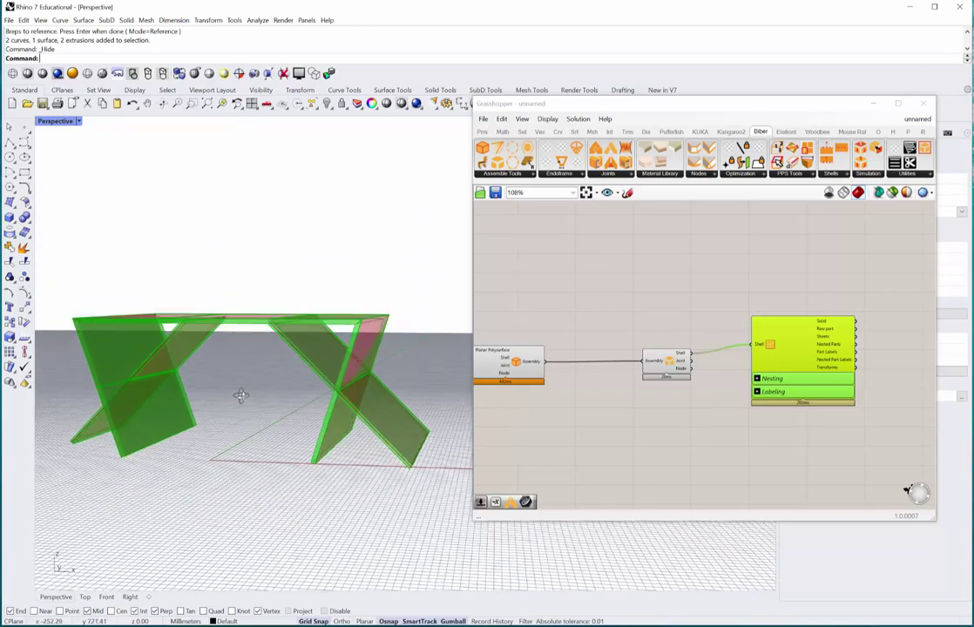
Step: Search the components for "pre" to find a preview component to place beside Unfold
{"action": "right_click_drag", "start_coordinate": [703, 439], "coordinate": [606, 449]}
{"action": "right_click_drag", "start_coordinate": [352, 402], "coordinate": [345, 399]}
{"action": "scroll", "coordinate": [348, 386], "scroll_direction": "up", "scroll_amount": 6}
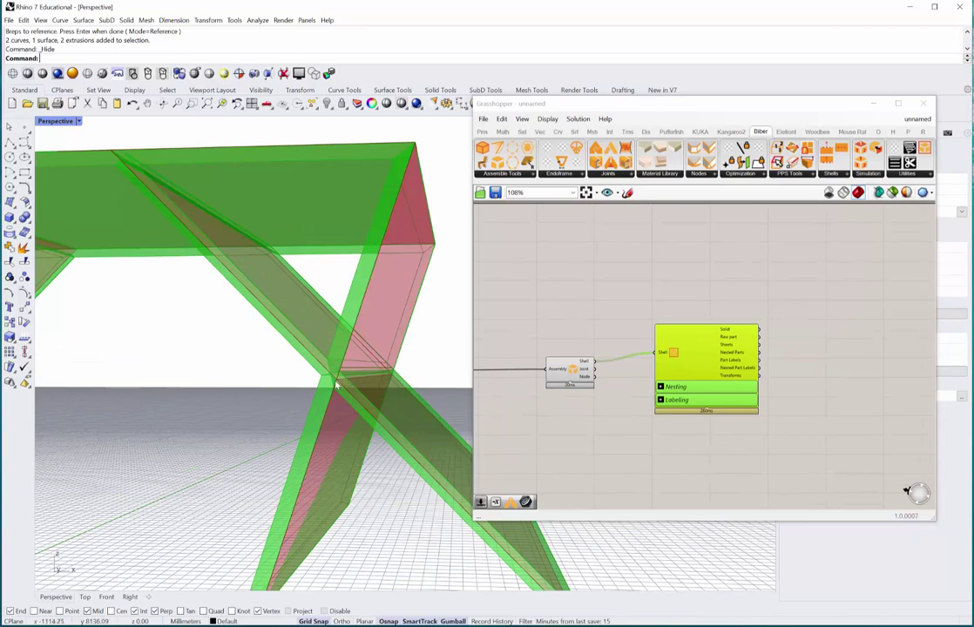
{"action": "scroll", "coordinate": [337, 385], "scroll_direction": "down", "scroll_amount": 5}
{"action": "double_click", "coordinate": [840, 344]}
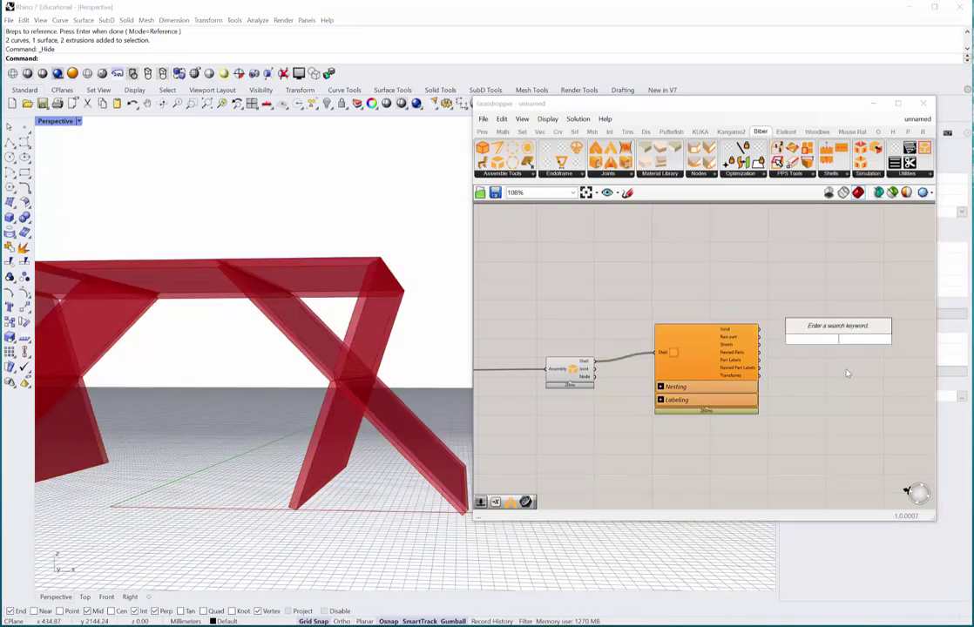
{"action": "type", "text": "pre"}
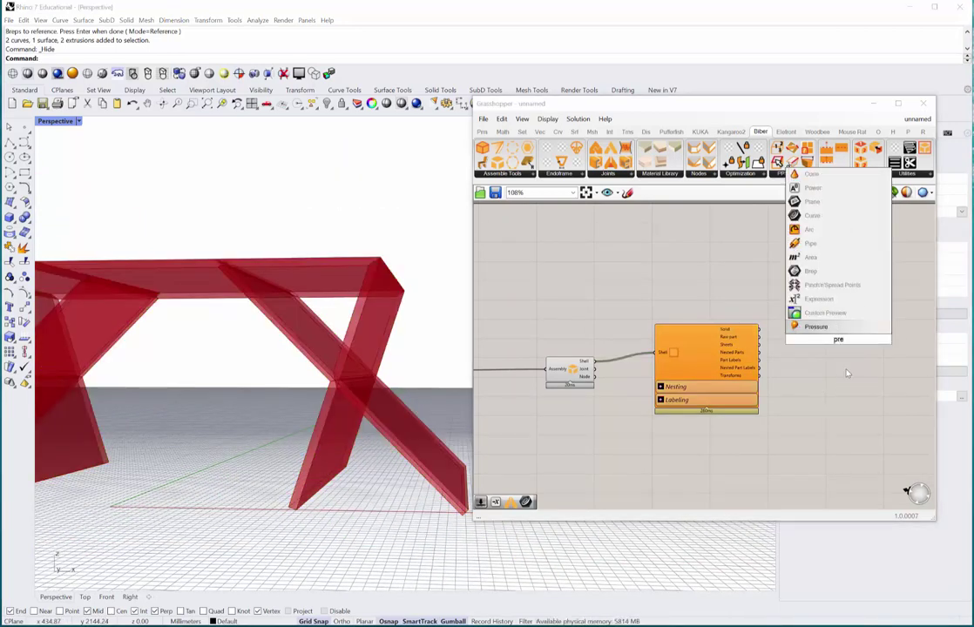
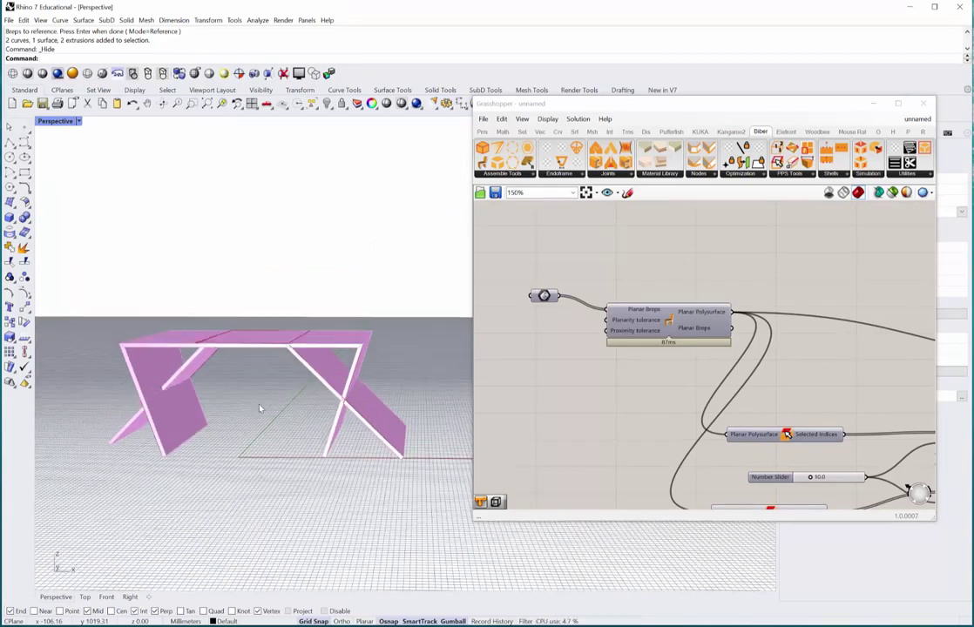
Step: Examine the thickened table's leg crossings and panel edges, together with the overall component graph
{"action": "scroll", "coordinate": [324, 380], "scroll_direction": "up", "scroll_amount": 5}
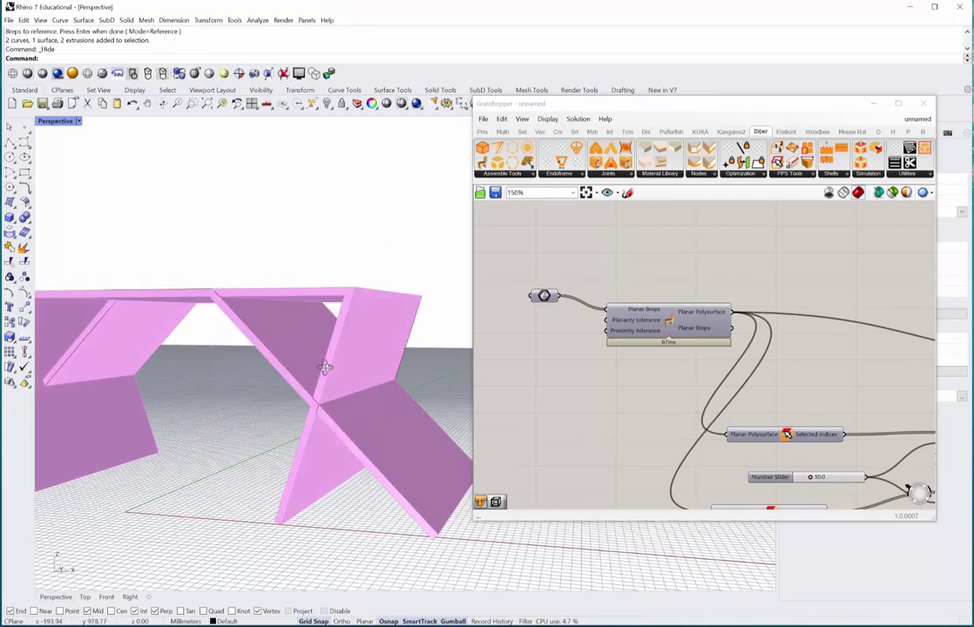
{"action": "scroll", "coordinate": [325, 367], "scroll_direction": "down", "scroll_amount": 3}
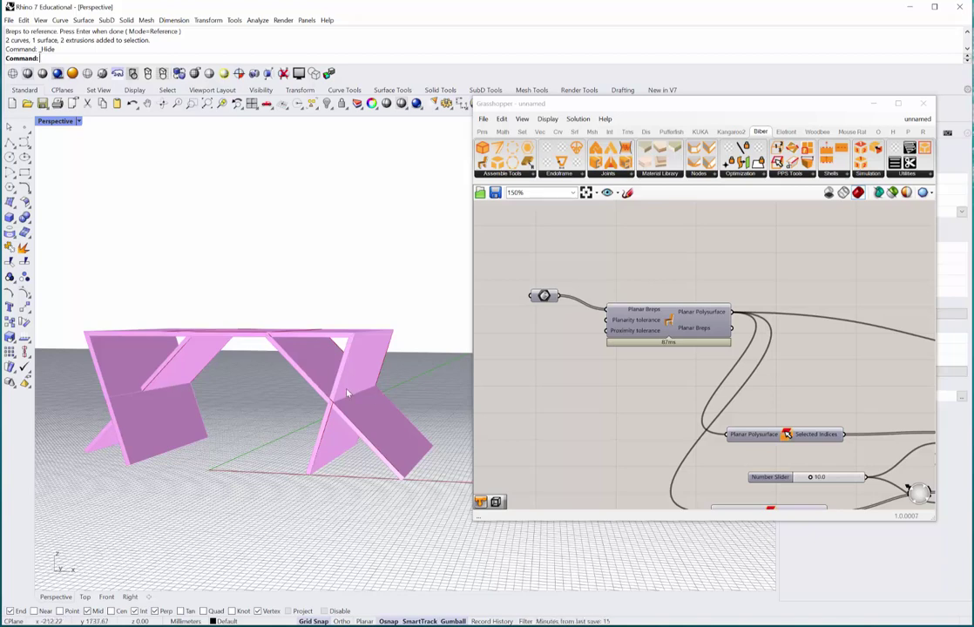
{"action": "scroll", "coordinate": [639, 380], "scroll_direction": "down", "scroll_amount": 2}
{"action": "right_click_drag", "start_coordinate": [630, 427], "coordinate": [576, 348]}
{"action": "right_click_drag", "start_coordinate": [681, 420], "coordinate": [646, 423]}
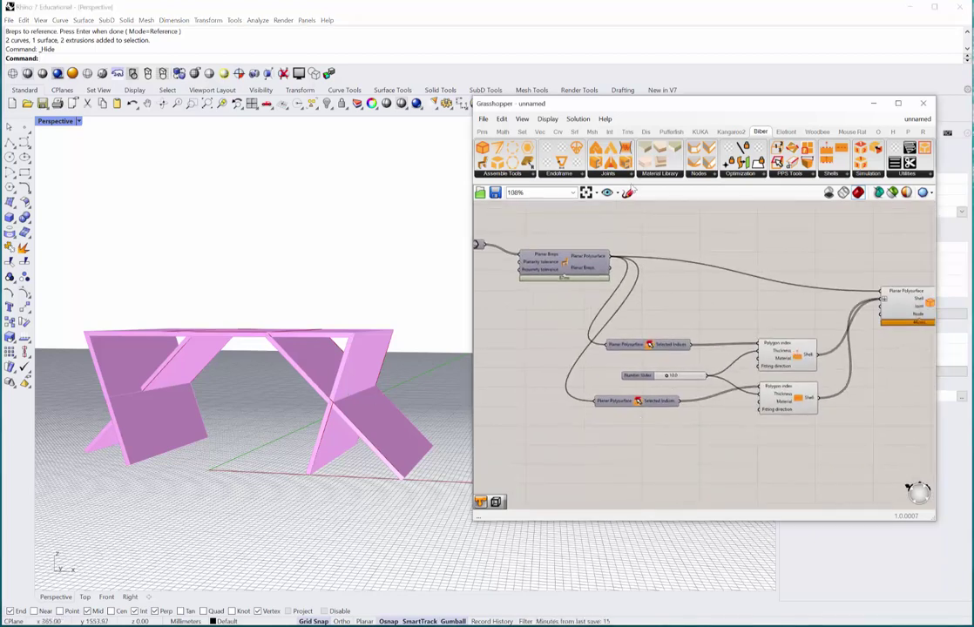
{"action": "scroll", "coordinate": [600, 319], "scroll_direction": "down", "scroll_amount": 3}
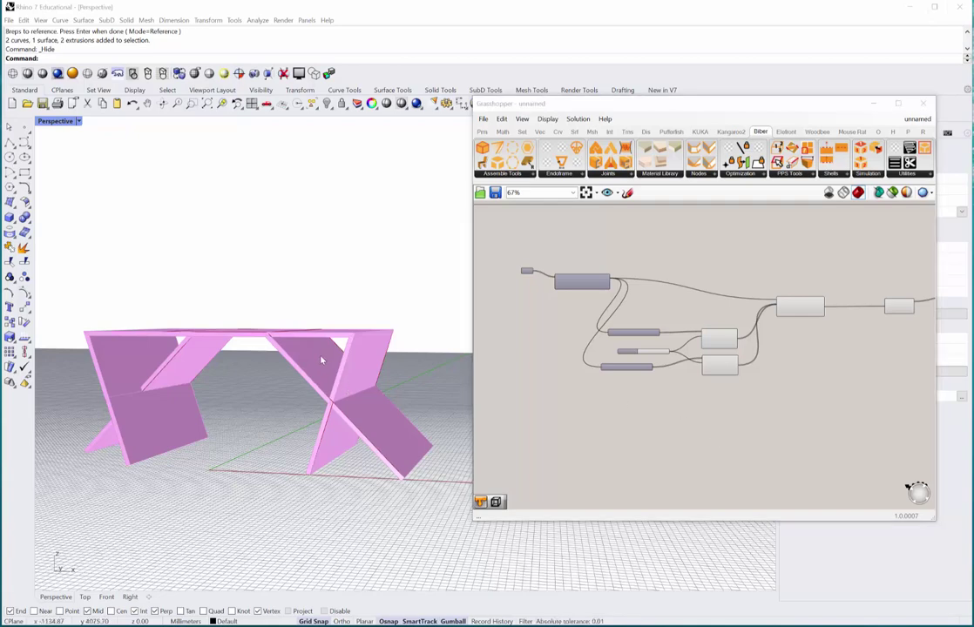
{"action": "right_click_drag", "start_coordinate": [319, 366], "coordinate": [364, 391]}
{"action": "scroll", "coordinate": [805, 360], "scroll_direction": "down", "scroll_amount": 2}
{"action": "right_click_drag", "start_coordinate": [870, 343], "coordinate": [793, 338]}
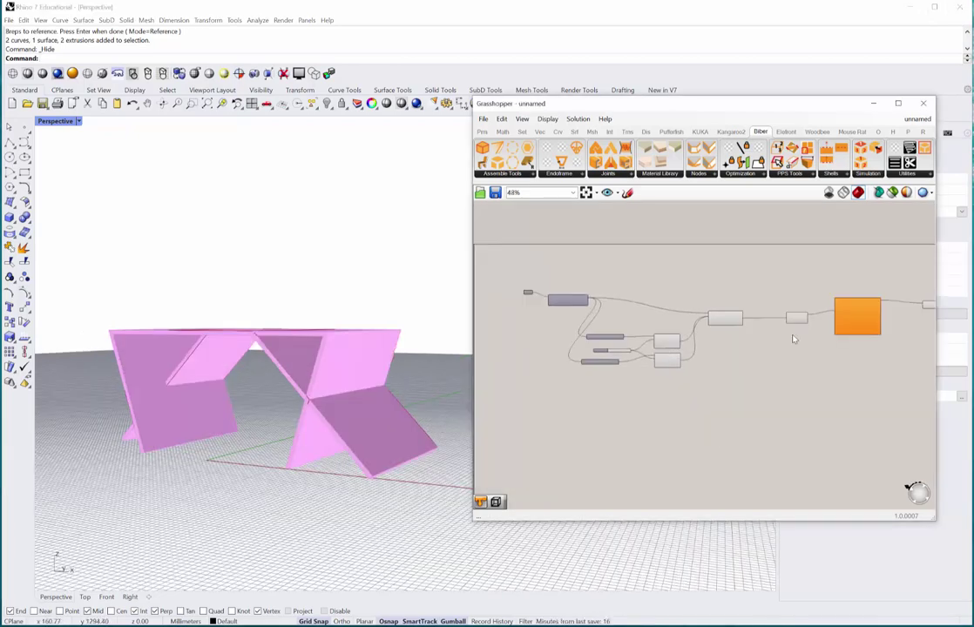
Step: Disable the Unfold component
{"action": "scroll", "coordinate": [555, 293], "scroll_direction": "up", "scroll_amount": 5}
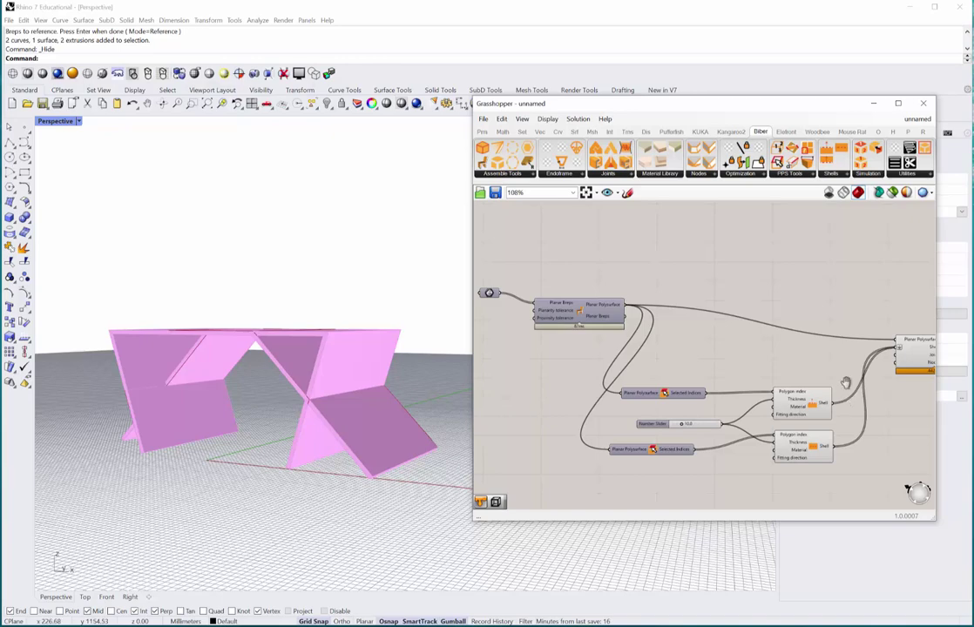
{"action": "right_click_drag", "start_coordinate": [845, 382], "coordinate": [680, 333]}
{"action": "right_click_drag", "start_coordinate": [833, 348], "coordinate": [715, 369]}
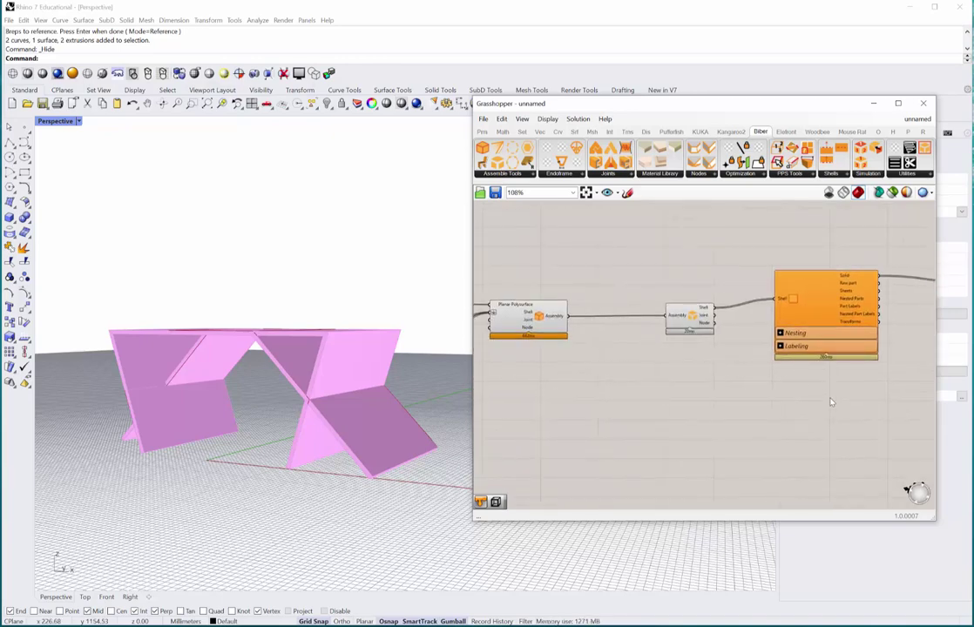
{"action": "left_click_drag", "start_coordinate": [829, 407], "coordinate": [766, 242]}
{"action": "right_click", "coordinate": [765, 239]}
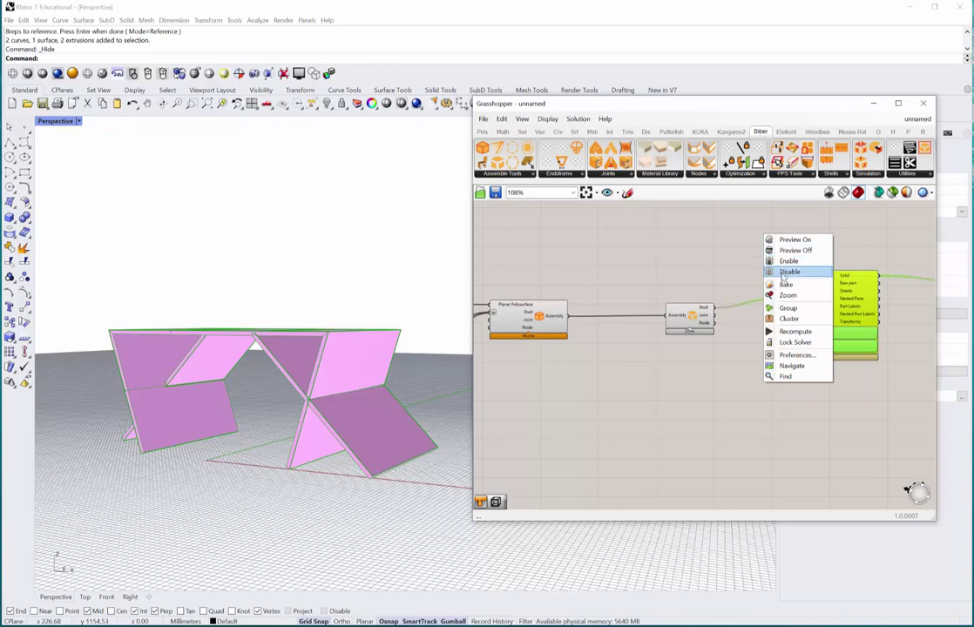
{"action": "left_click", "coordinate": [783, 275]}
Step: Turn on the preview of the Breps to PPS component so the planar table panels display
{"action": "scroll", "coordinate": [714, 350], "scroll_direction": "down", "scroll_amount": 2}
{"action": "right_click_drag", "start_coordinate": [642, 375], "coordinate": [851, 360]}
{"action": "scroll", "coordinate": [518, 288], "scroll_direction": "up", "scroll_amount": 4}
{"action": "right_click", "coordinate": [539, 284]}
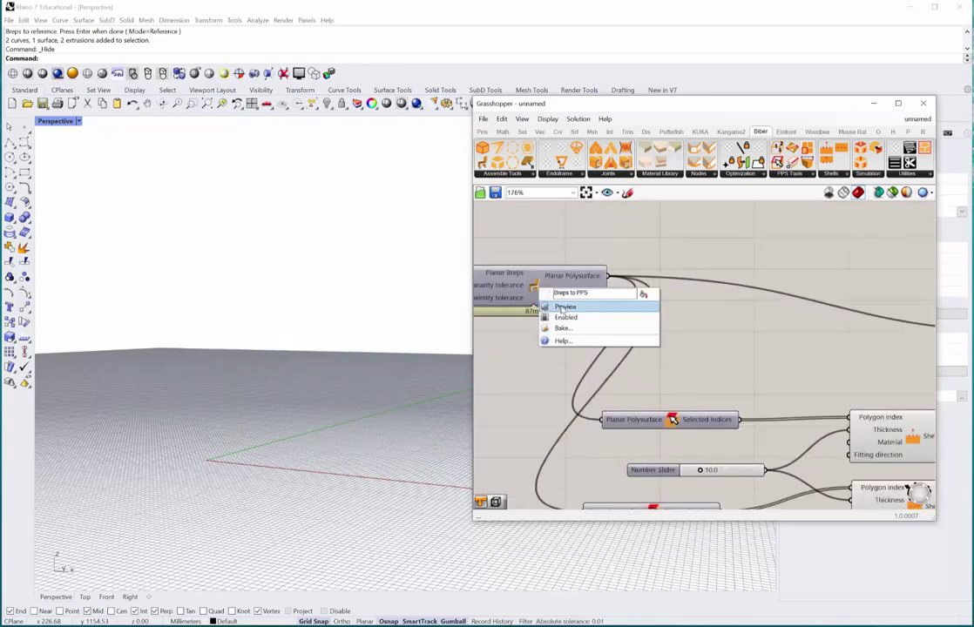
{"action": "left_click", "coordinate": [558, 317]}
{"action": "scroll", "coordinate": [575, 319], "scroll_direction": "down", "scroll_amount": 2}
{"action": "right_click_drag", "start_coordinate": [342, 404], "coordinate": [459, 377]}
Step: Place an Edge Selection component on the canvas below the two shell components
{"action": "right_click_drag", "start_coordinate": [744, 406], "coordinate": [615, 313]}
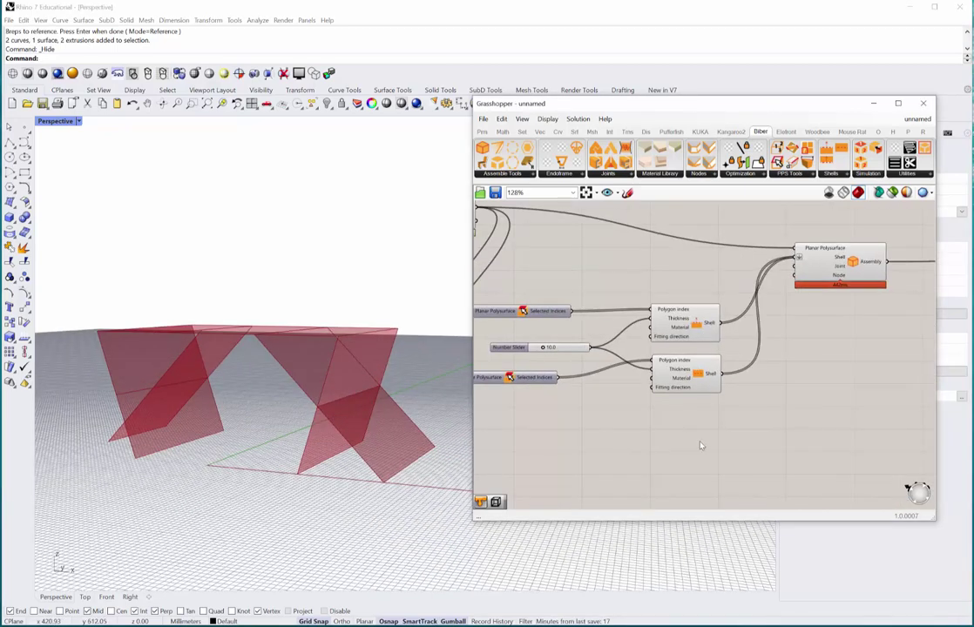
{"action": "double_click", "coordinate": [718, 449]}
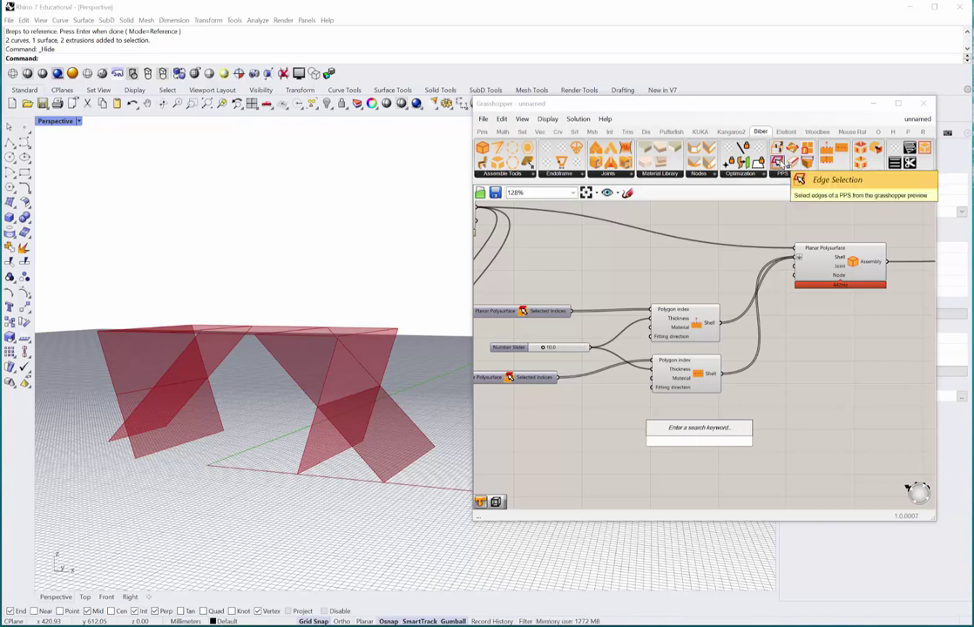
{"action": "left_click", "coordinate": [781, 162]}
{"action": "left_click", "coordinate": [682, 451]}
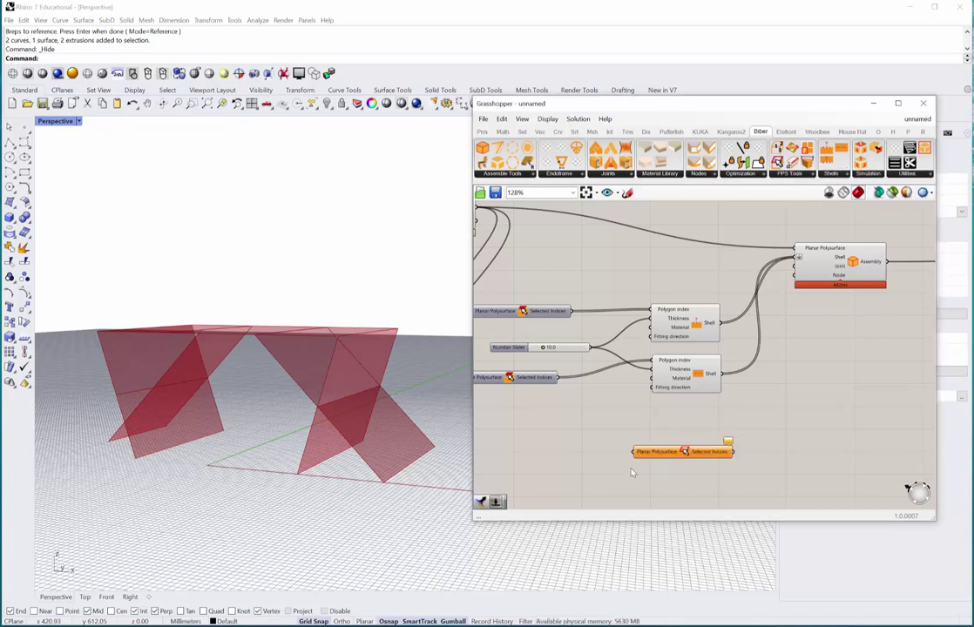
Step: Feed the Planar Polysurface output of Breps to PPS into the Edge Selection component
{"action": "right_click_drag", "start_coordinate": [628, 468], "coordinate": [646, 469]}
{"action": "scroll", "coordinate": [632, 404], "scroll_direction": "down", "scroll_amount": 3}
{"action": "right_click_drag", "start_coordinate": [628, 300], "coordinate": [664, 297]}
{"action": "scroll", "coordinate": [587, 288], "scroll_direction": "up", "scroll_amount": 3}
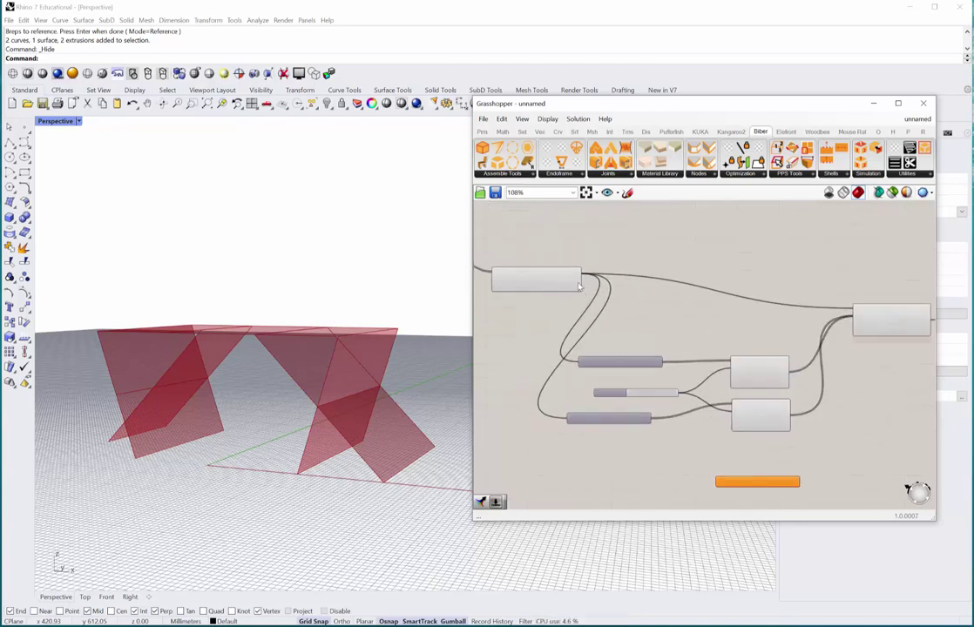
{"action": "scroll", "coordinate": [586, 276], "scroll_direction": "down", "scroll_amount": 2}
{"action": "left_click_drag", "start_coordinate": [581, 271], "coordinate": [697, 447]}
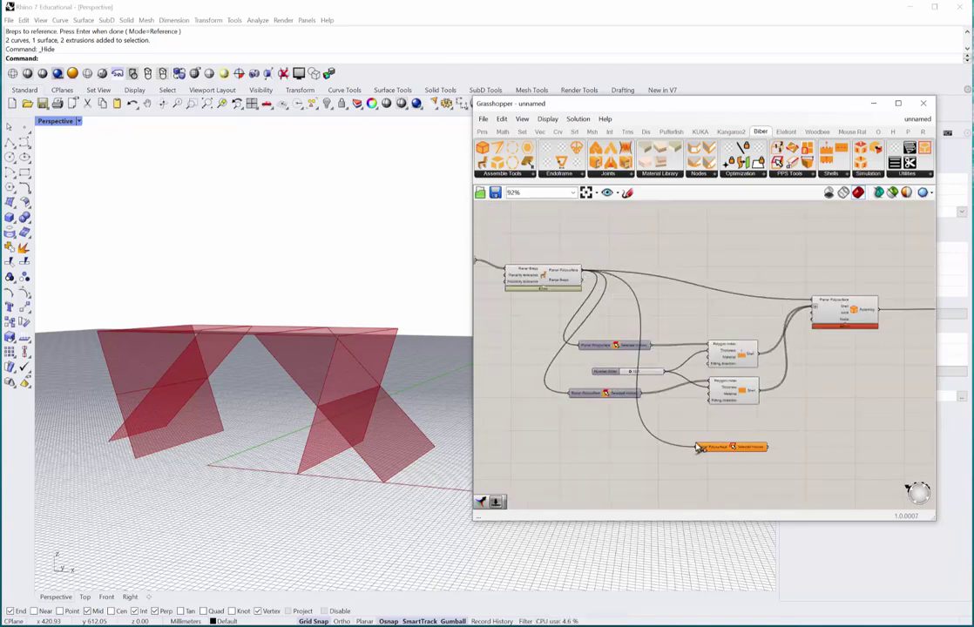
Step: Use Edge Selection to pick the crossing edge of each leg pair in the viewport and accept the selection
{"action": "scroll", "coordinate": [707, 462], "scroll_direction": "up", "scroll_amount": 2}
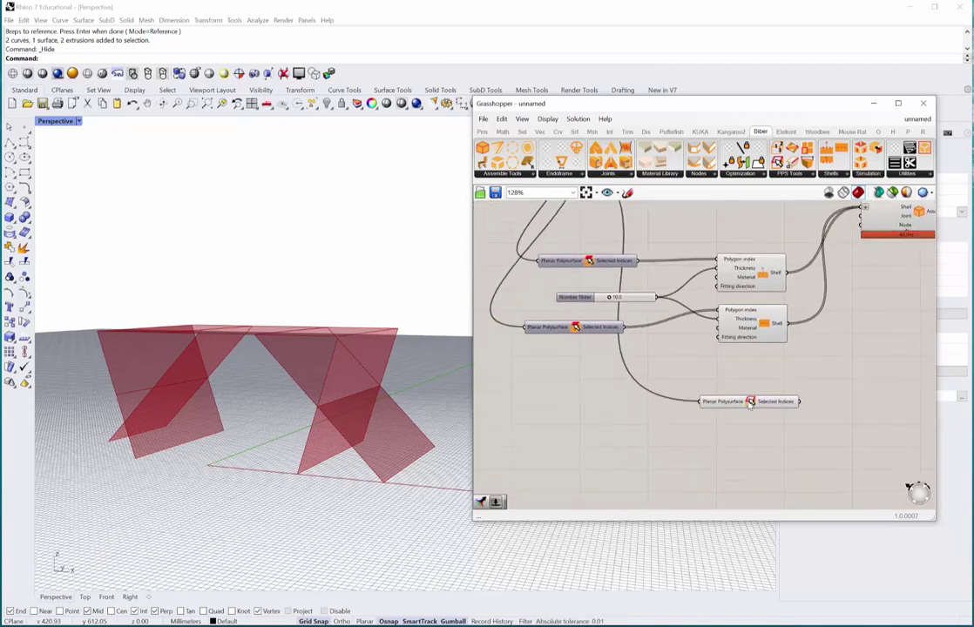
{"action": "right_click", "coordinate": [749, 402]}
{"action": "left_click", "coordinate": [778, 453]}
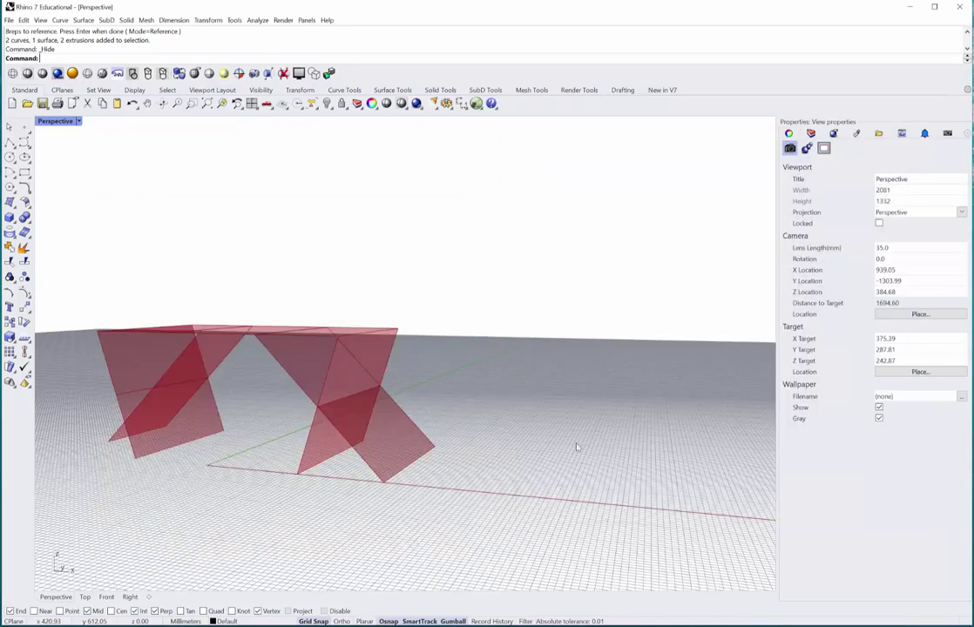
{"action": "left_click", "coordinate": [357, 398]}
{"action": "right_click_drag", "start_coordinate": [249, 452], "coordinate": [213, 434]}
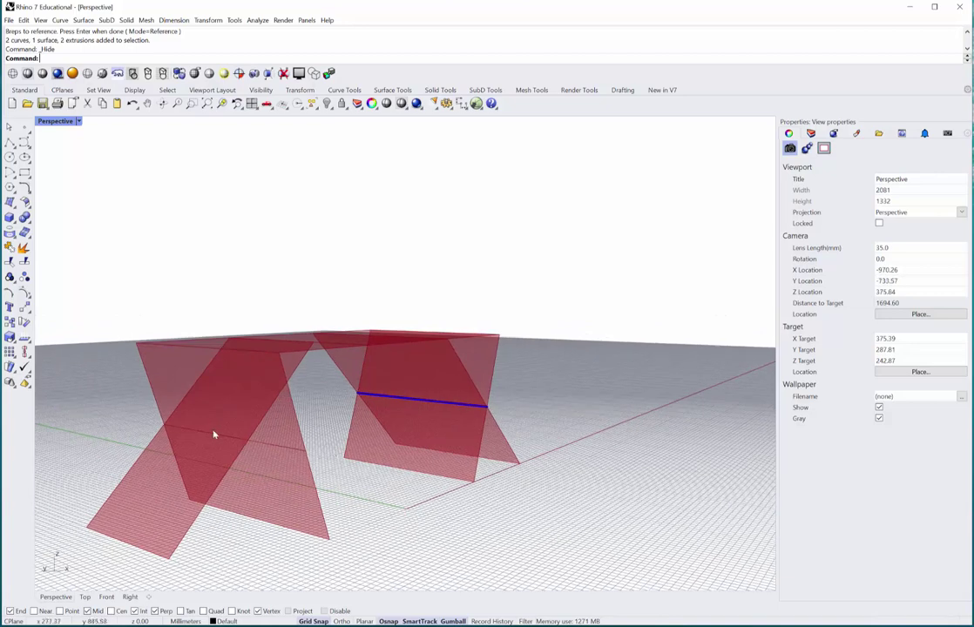
{"action": "left_click", "coordinate": [208, 438]}
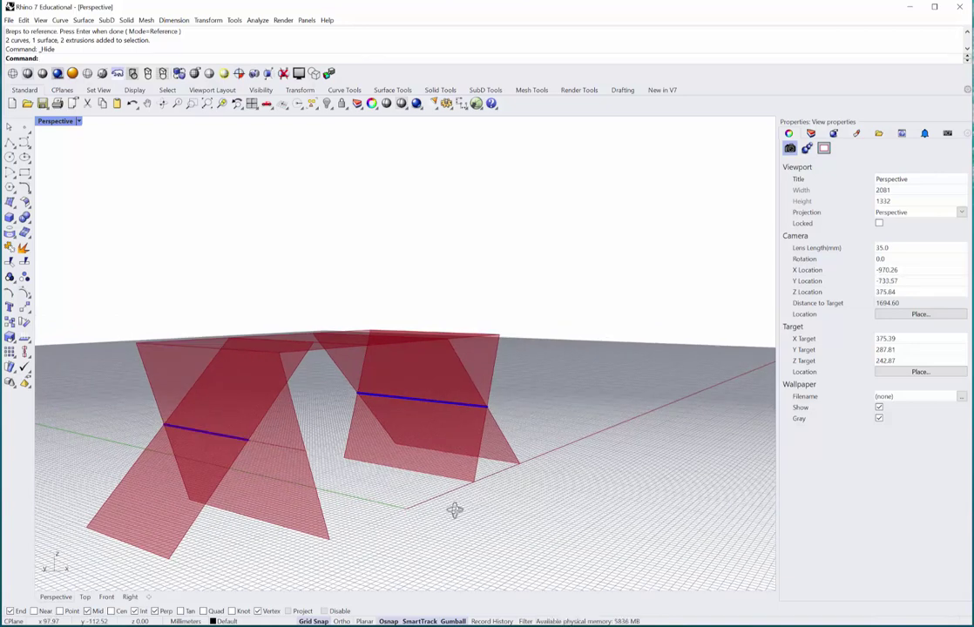
{"action": "right_click_drag", "start_coordinate": [454, 510], "coordinate": [390, 508]}
{"action": "key", "text": "Return"}
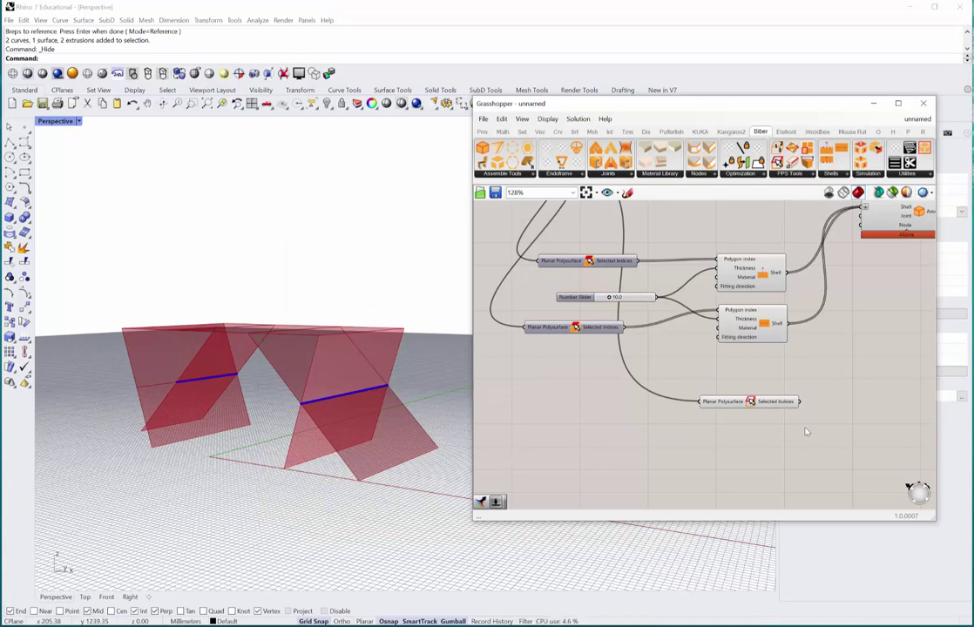
Step: Add a Waffle Joint component driven by the selected edge indices and set its face alignment to Not Aligned
{"action": "right_click_drag", "start_coordinate": [795, 425], "coordinate": [734, 419]}
{"action": "scroll", "coordinate": [692, 418], "scroll_direction": "down", "scroll_amount": 2}
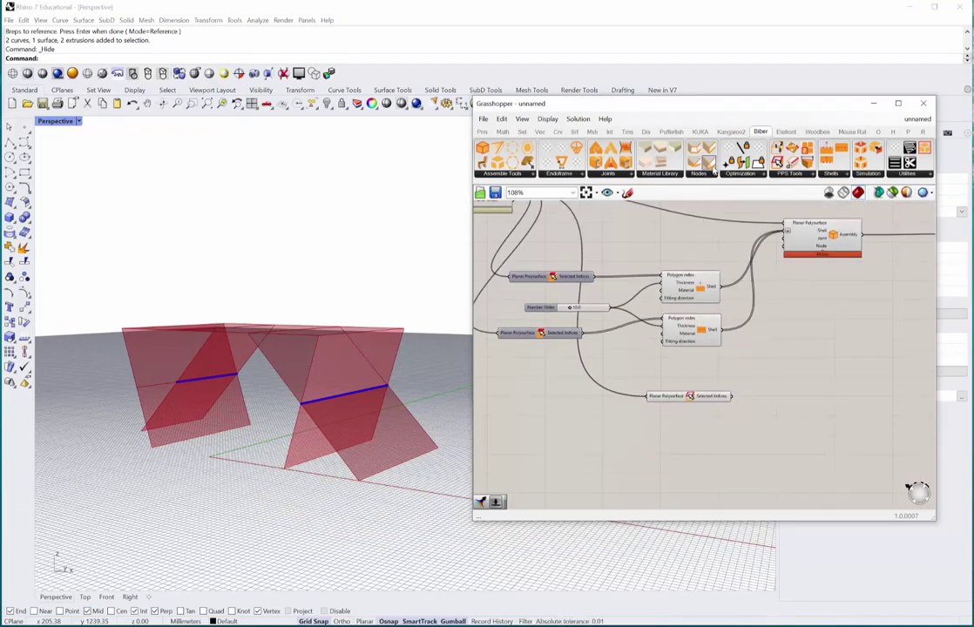
{"action": "left_click", "coordinate": [619, 175]}
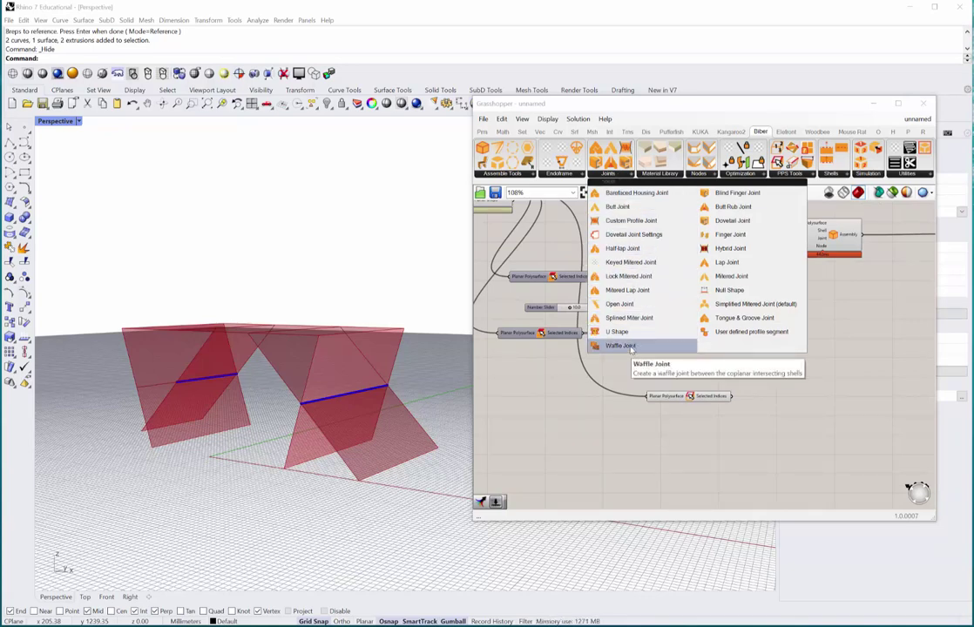
{"action": "left_click_drag", "start_coordinate": [631, 349], "coordinate": [783, 433]}
{"action": "scroll", "coordinate": [725, 452], "scroll_direction": "up", "scroll_amount": 3}
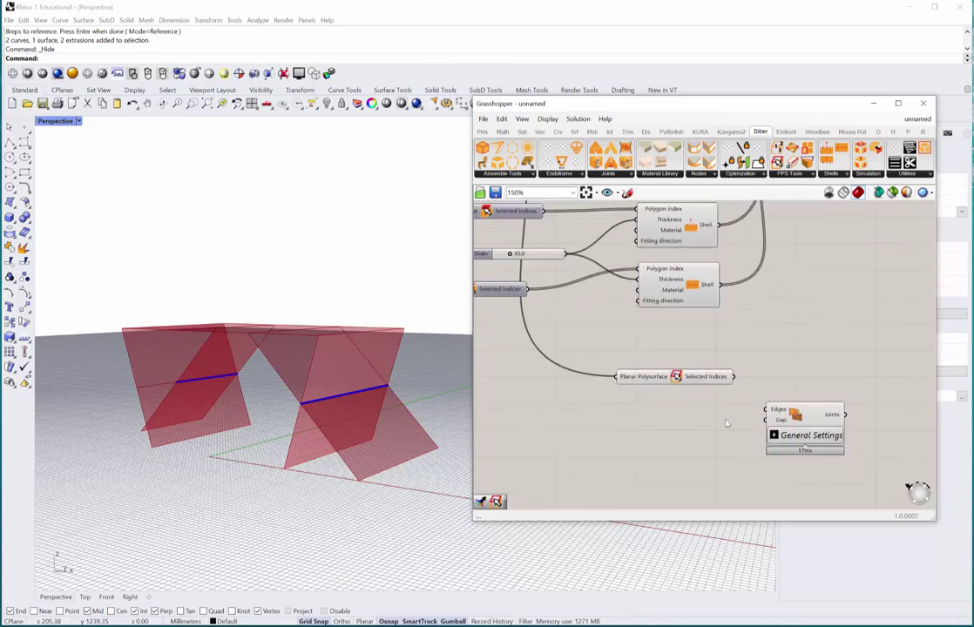
{"action": "left_click_drag", "start_coordinate": [733, 376], "coordinate": [765, 409]}
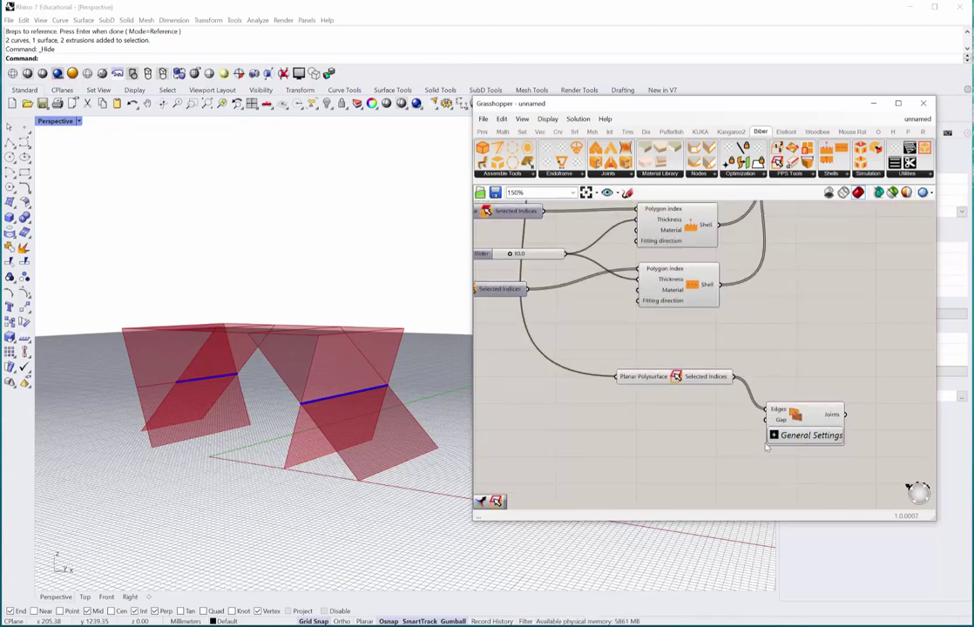
{"action": "right_click_drag", "start_coordinate": [767, 447], "coordinate": [734, 393]}
{"action": "left_click", "coordinate": [736, 386]}
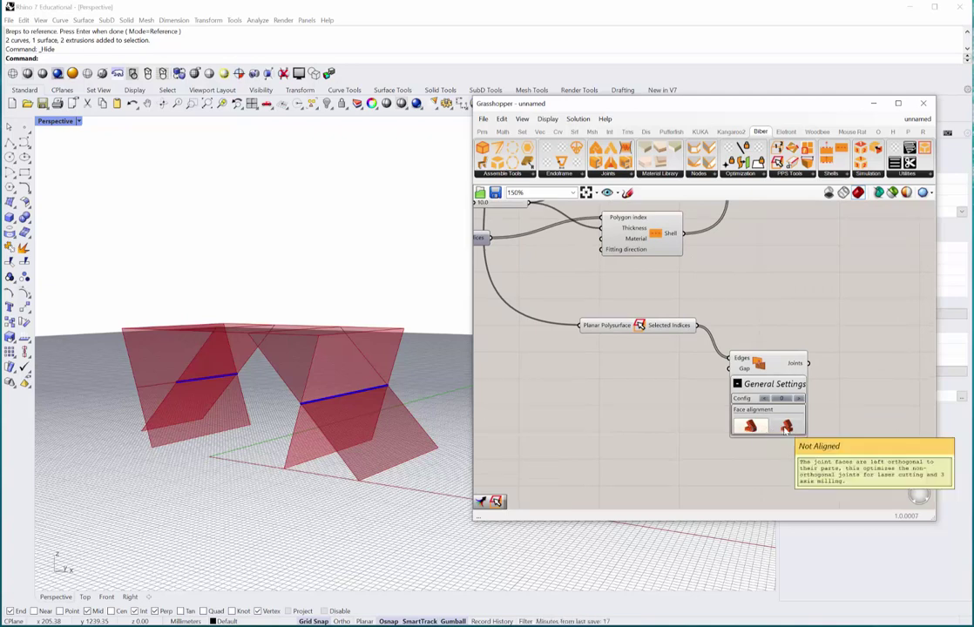
Step: Flatten the Joint input of the Assembly component
{"action": "scroll", "coordinate": [622, 481], "scroll_direction": "down", "scroll_amount": 3}
{"action": "right_click_drag", "start_coordinate": [682, 396], "coordinate": [681, 434]}
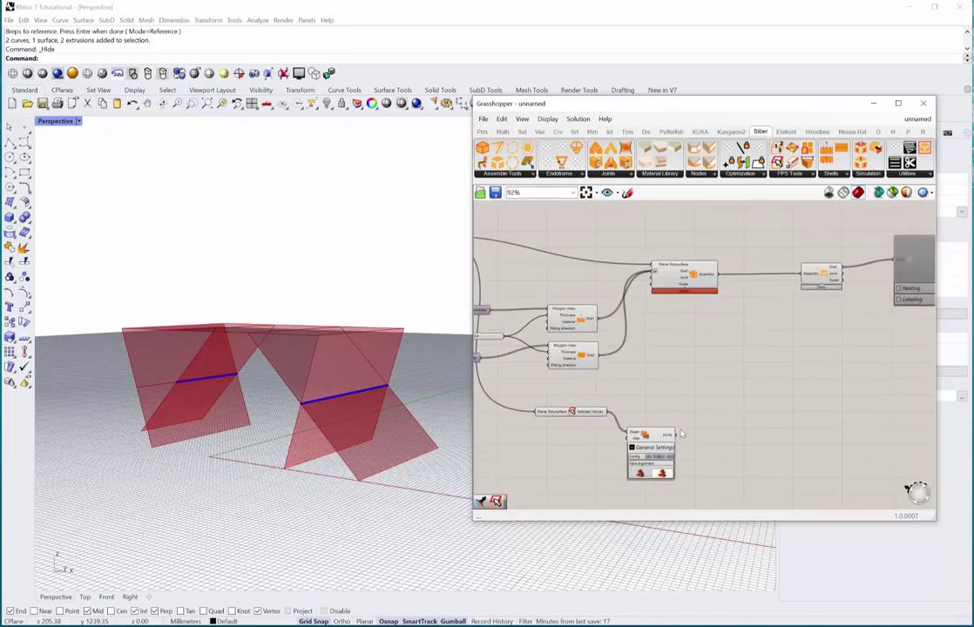
{"action": "scroll", "coordinate": [682, 281], "scroll_direction": "up", "scroll_amount": 4}
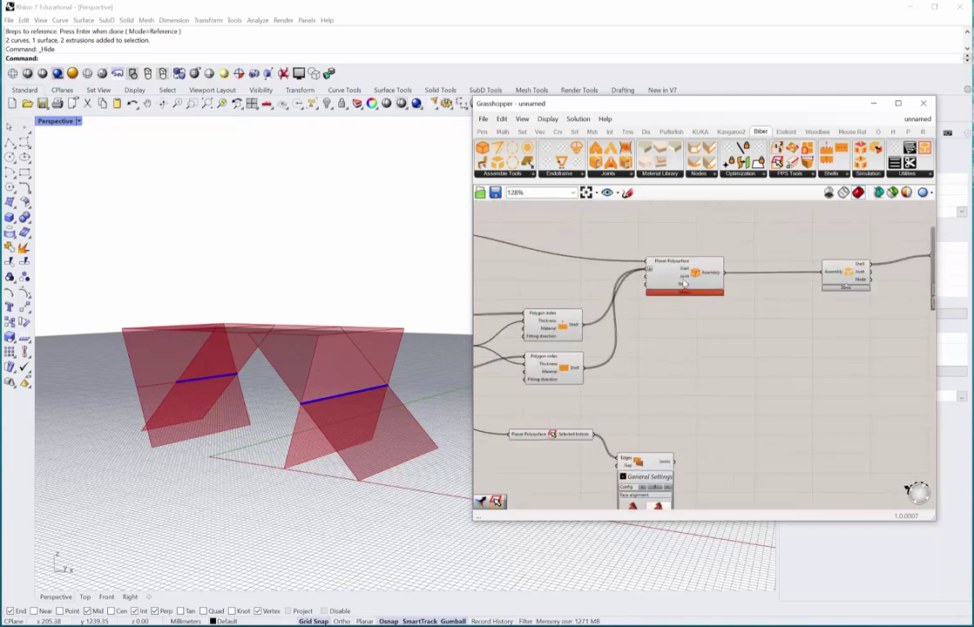
{"action": "right_click", "coordinate": [684, 277]}
{"action": "left_click", "coordinate": [708, 337]}
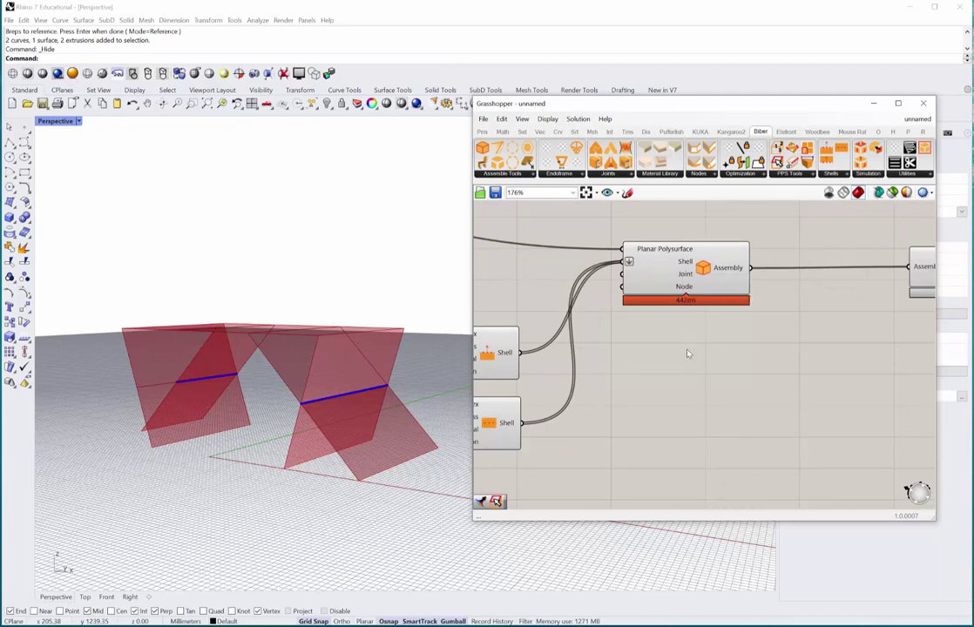
Step: Connect the Waffle Joint's Joints output to the Assembly's Joint input and collapse the joint's General Settings
{"action": "scroll", "coordinate": [687, 354], "scroll_direction": "down", "scroll_amount": 1}
{"action": "right_click_drag", "start_coordinate": [670, 496], "coordinate": [684, 419]}
{"action": "scroll", "coordinate": [684, 417], "scroll_direction": "down", "scroll_amount": 2}
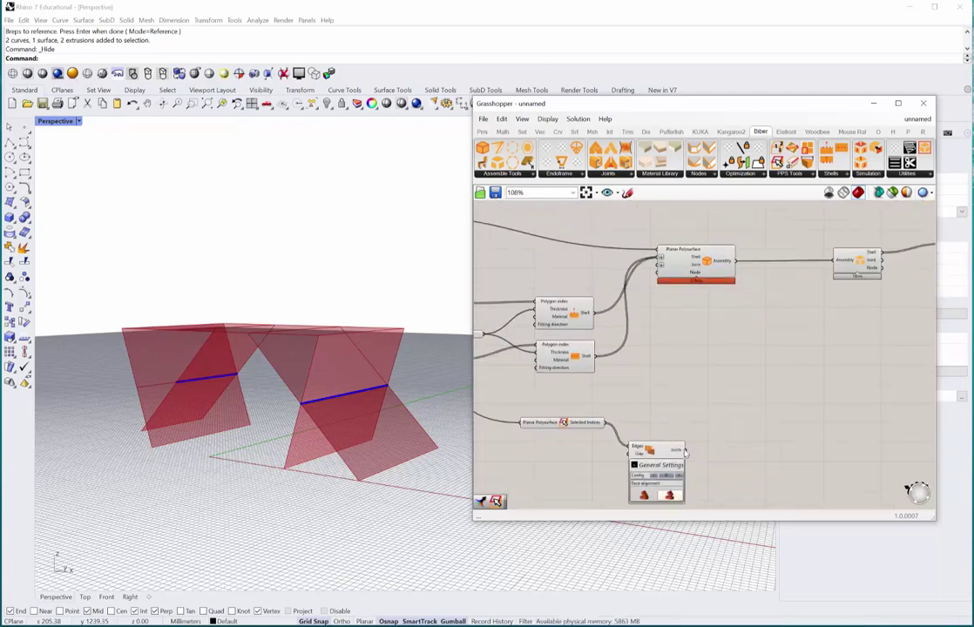
{"action": "left_click_drag", "start_coordinate": [685, 451], "coordinate": [662, 275]}
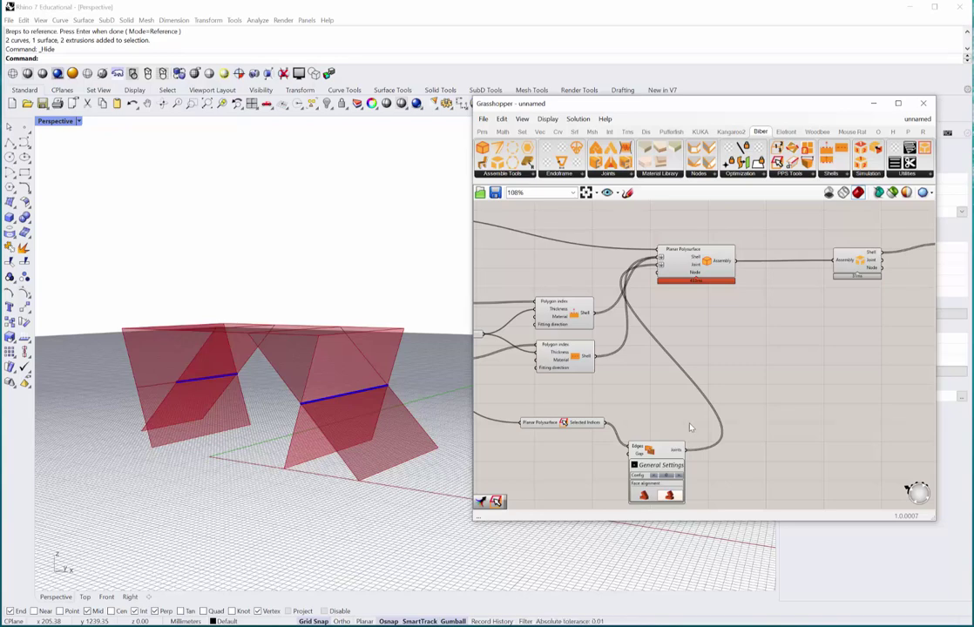
{"action": "right_click_drag", "start_coordinate": [690, 427], "coordinate": [687, 391]}
{"action": "left_click", "coordinate": [630, 430]}
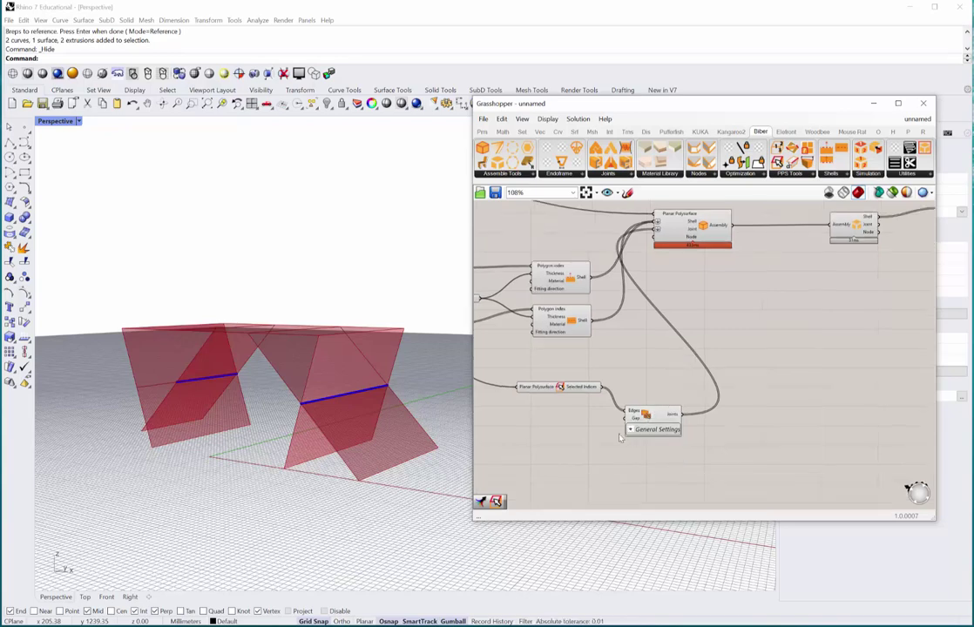
{"action": "right_click_drag", "start_coordinate": [392, 407], "coordinate": [421, 354]}
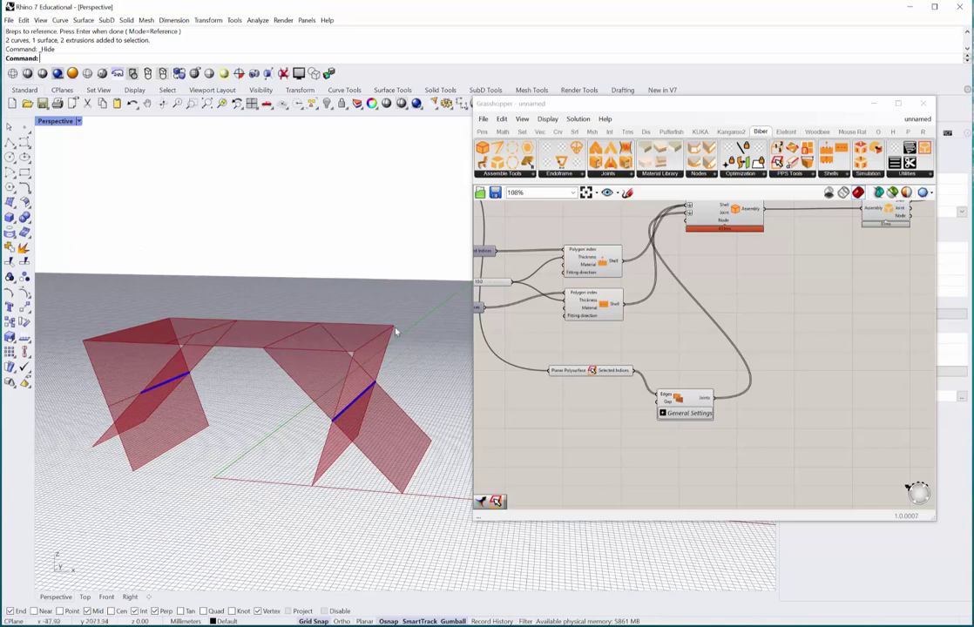
{"action": "scroll", "coordinate": [148, 397], "scroll_direction": "up", "scroll_amount": 2}
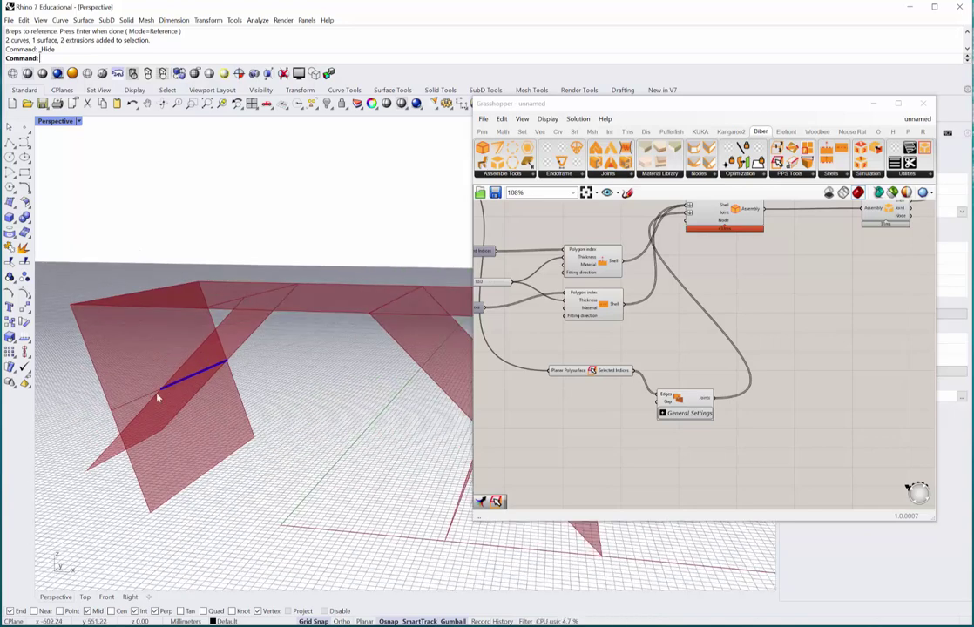
{"action": "right_click_drag", "start_coordinate": [142, 415], "coordinate": [163, 389]}
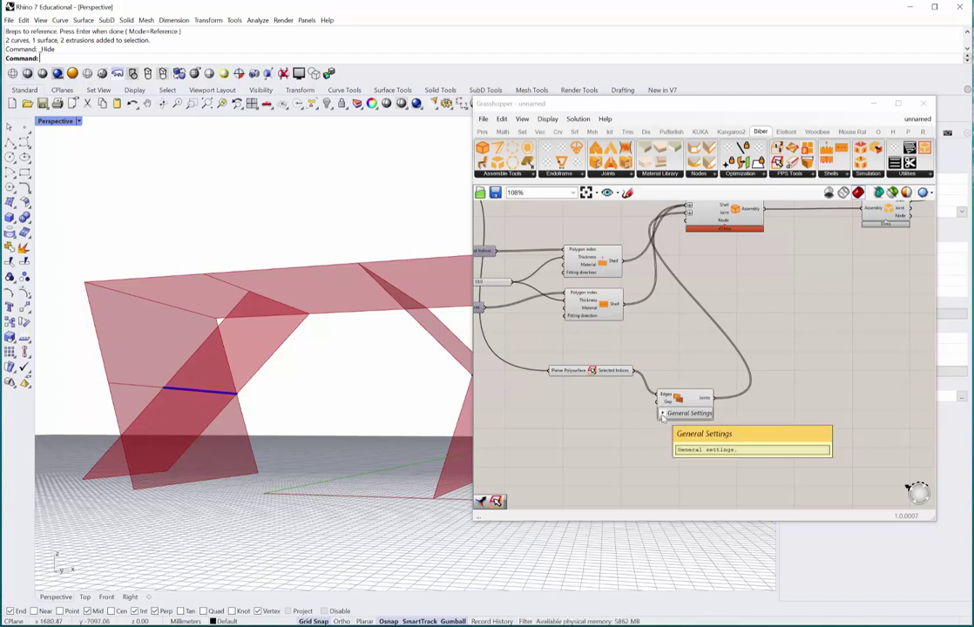
Step: Search the components for "miter" and place a Simplified Mitered Joint (default) above the Waffle Joint
{"action": "right_click_drag", "start_coordinate": [638, 440], "coordinate": [642, 413]}
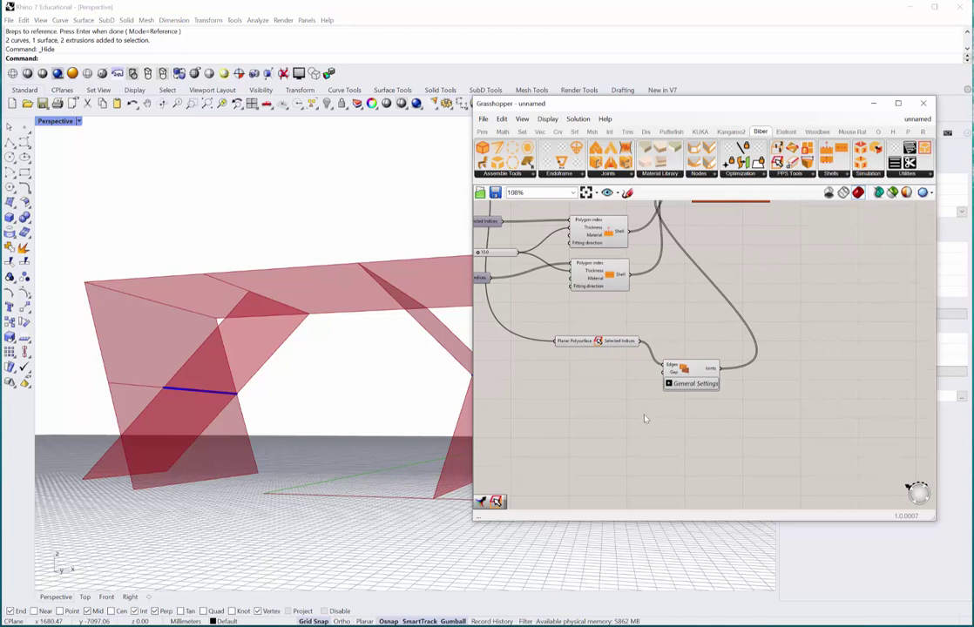
{"action": "scroll", "coordinate": [645, 419], "scroll_direction": "down", "scroll_amount": 2}
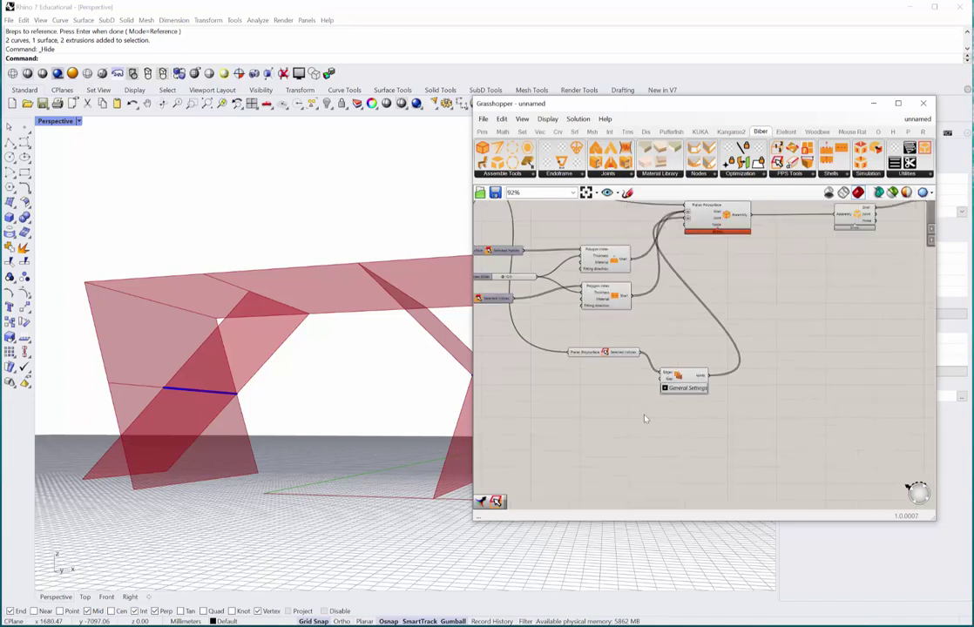
{"action": "double_click", "coordinate": [673, 364]}
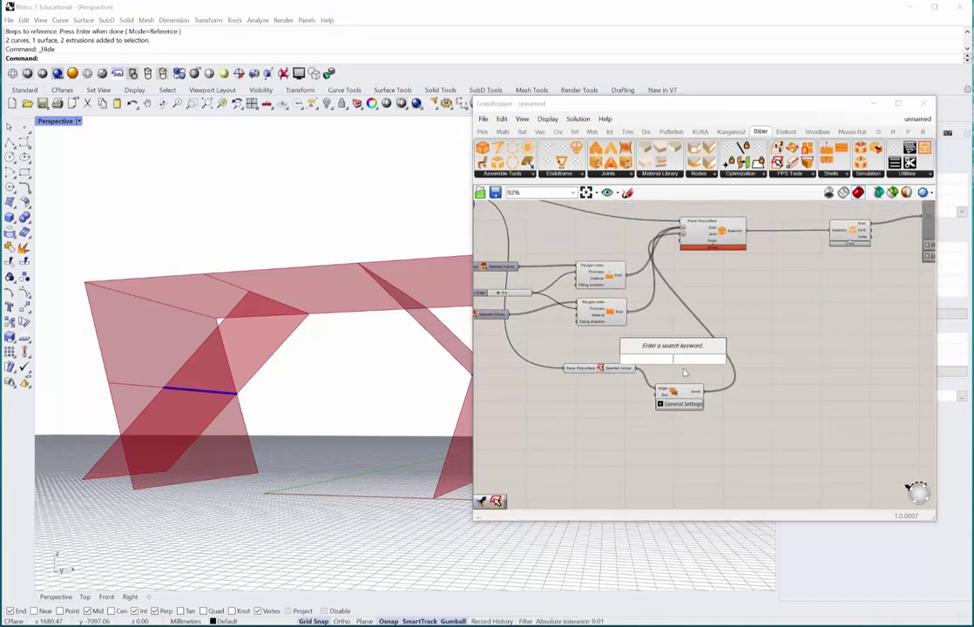
{"action": "type", "text": "mi"}
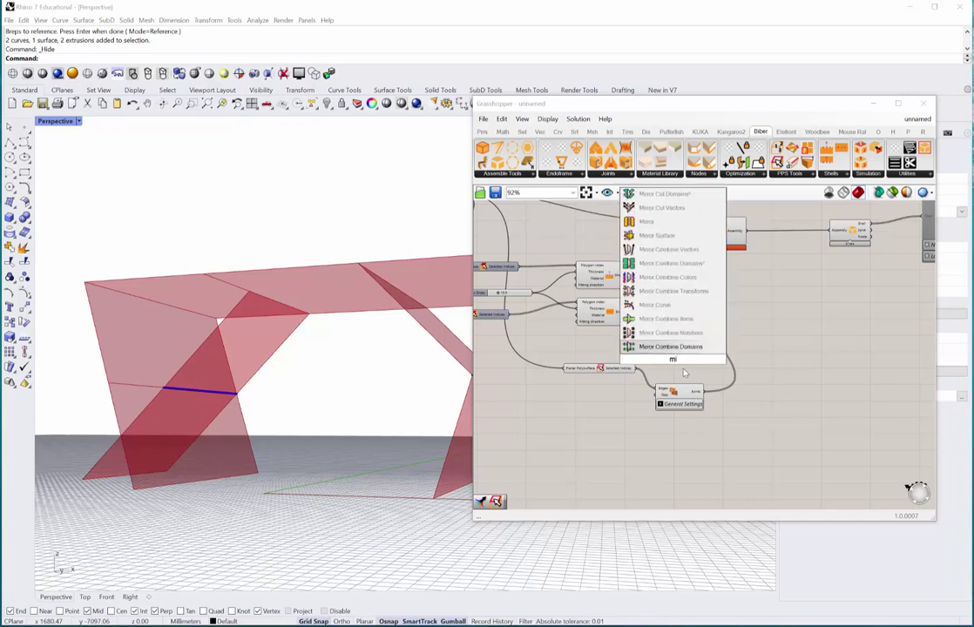
{"action": "type", "text": "ter"}
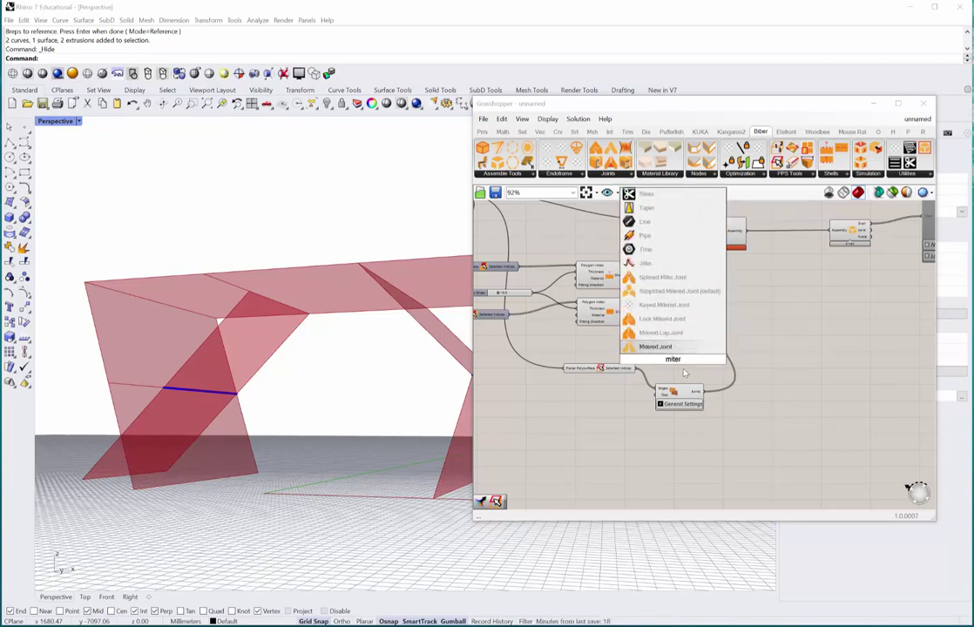
{"action": "key", "text": "Up"}
{"action": "key", "text": "Up"}
{"action": "key", "text": "Up"}
{"action": "key", "text": "Up"}
{"action": "key", "text": "Return"}
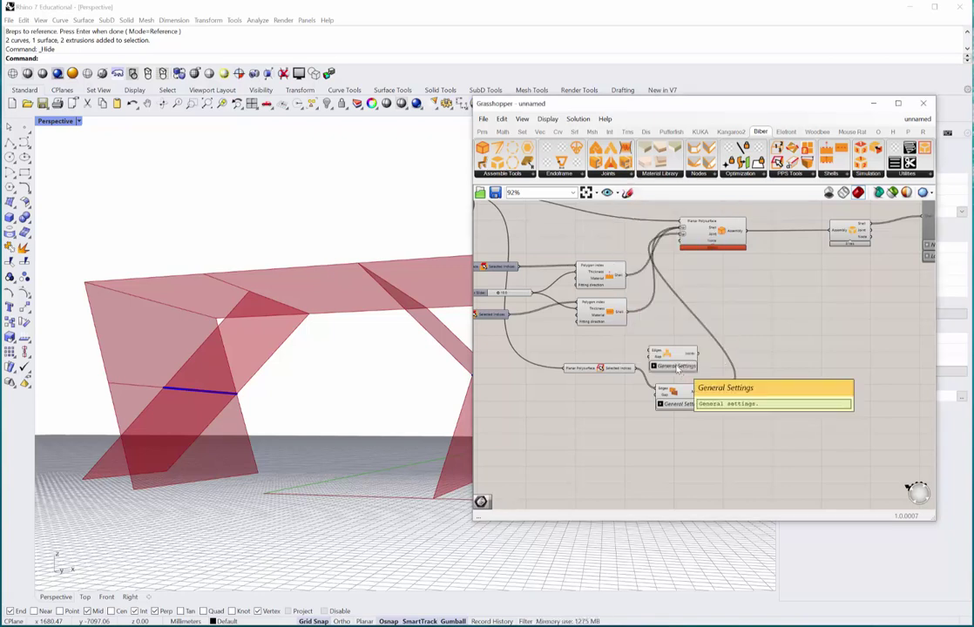
Step: Reposition the Simplified Mitered Joint, expand its General Settings and enable Join Co-planar sheets
{"action": "left_click_drag", "start_coordinate": [677, 368], "coordinate": [663, 335]}
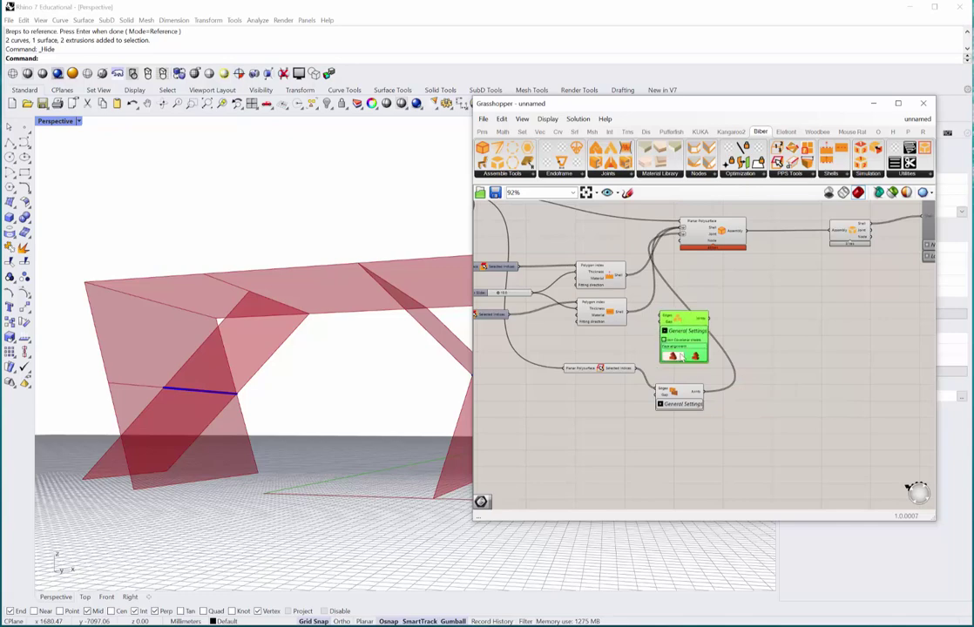
{"action": "scroll", "coordinate": [672, 345], "scroll_direction": "up", "scroll_amount": 5}
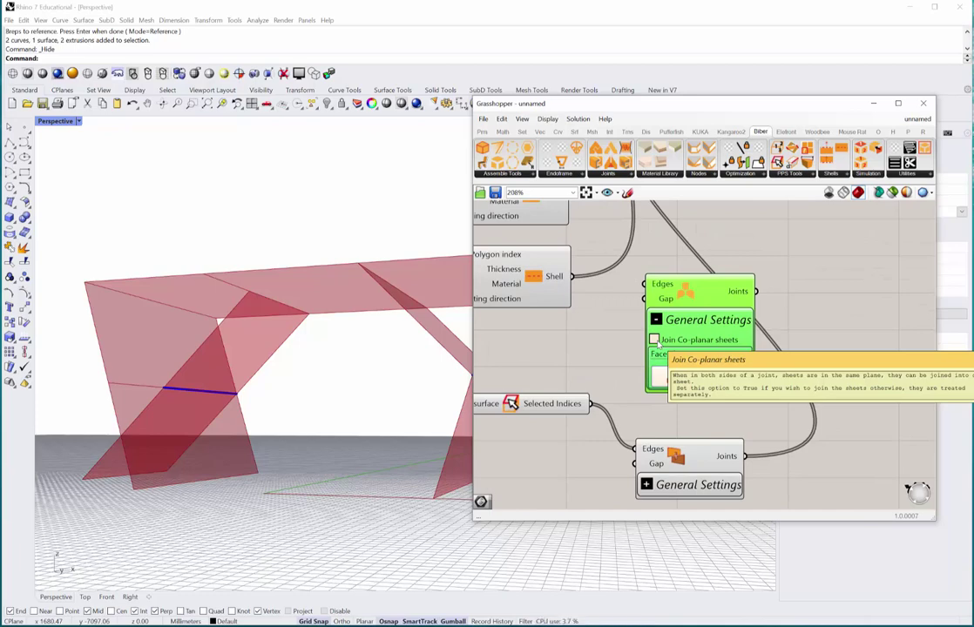
{"action": "left_click", "coordinate": [656, 340]}
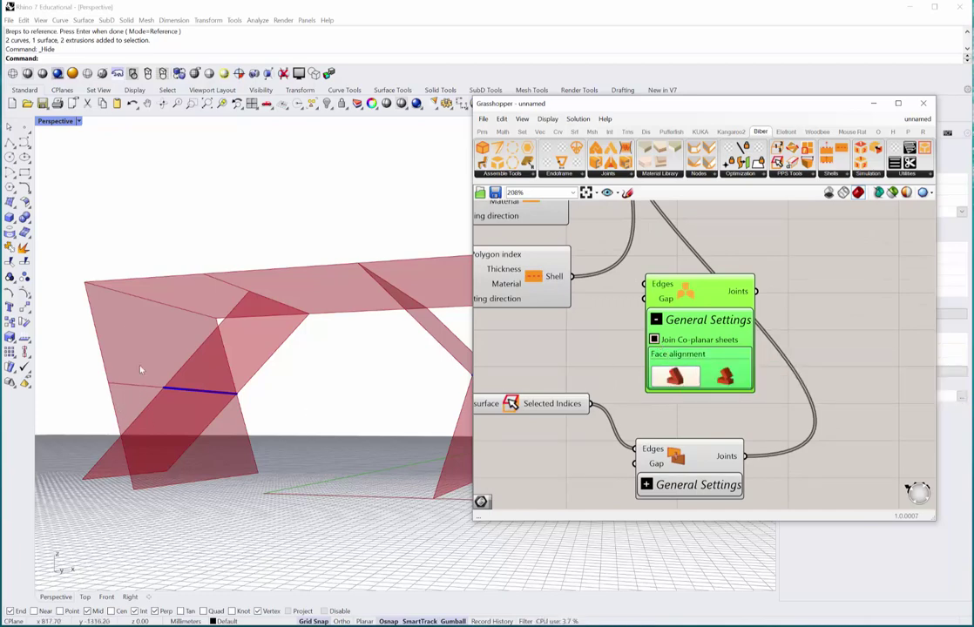
Step: Add the Simplified Mitered Joint's Joints output to the Assembly component's Joint input, keeping the existing Waffle Joint connection
{"action": "right_click_drag", "start_coordinate": [198, 287], "coordinate": [229, 370]}
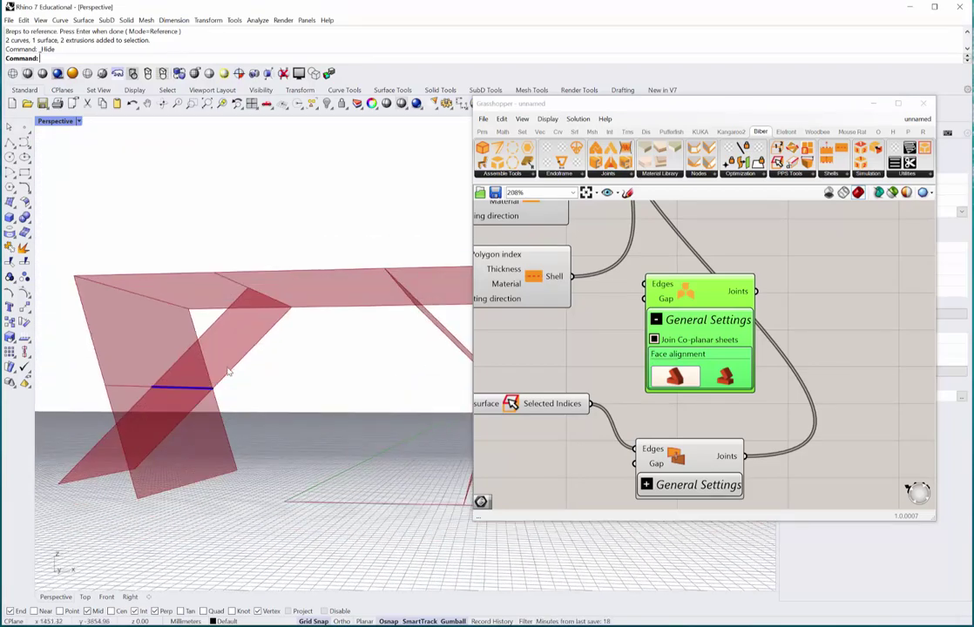
{"action": "scroll", "coordinate": [630, 347], "scroll_direction": "down", "scroll_amount": 4}
{"action": "right_click_drag", "start_coordinate": [720, 318], "coordinate": [674, 389]}
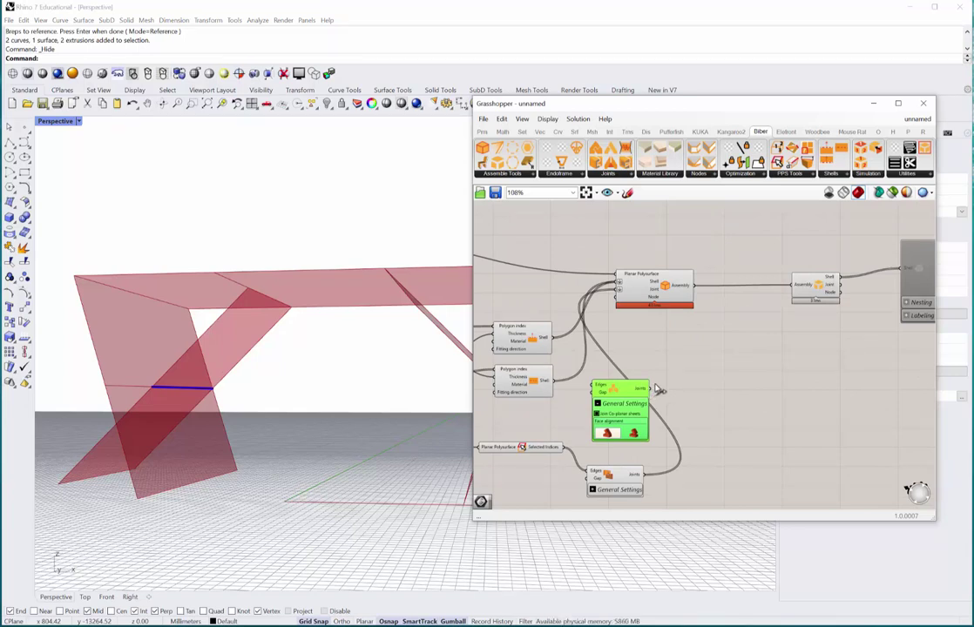
{"action": "left_click_drag", "start_coordinate": [656, 391], "coordinate": [615, 296]}
Step: Enable the disabled component with Nesting and Labeling settings that receives the deconstructed assembly's Shell output
{"action": "right_click_drag", "start_coordinate": [707, 376], "coordinate": [633, 345]}
{"action": "right_click_drag", "start_coordinate": [877, 236], "coordinate": [781, 253]}
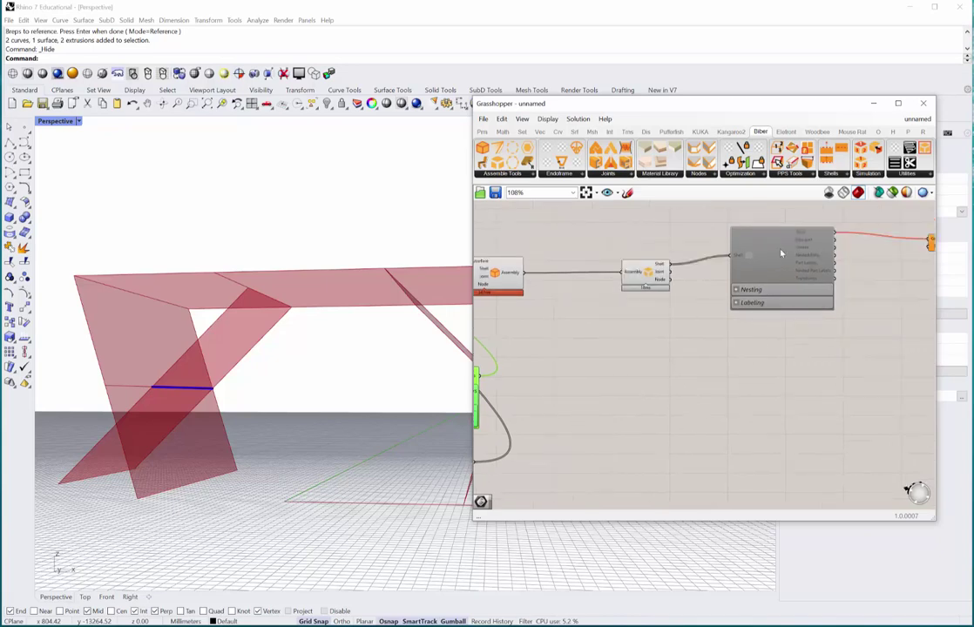
{"action": "right_click", "coordinate": [751, 257]}
{"action": "left_click", "coordinate": [771, 282]}
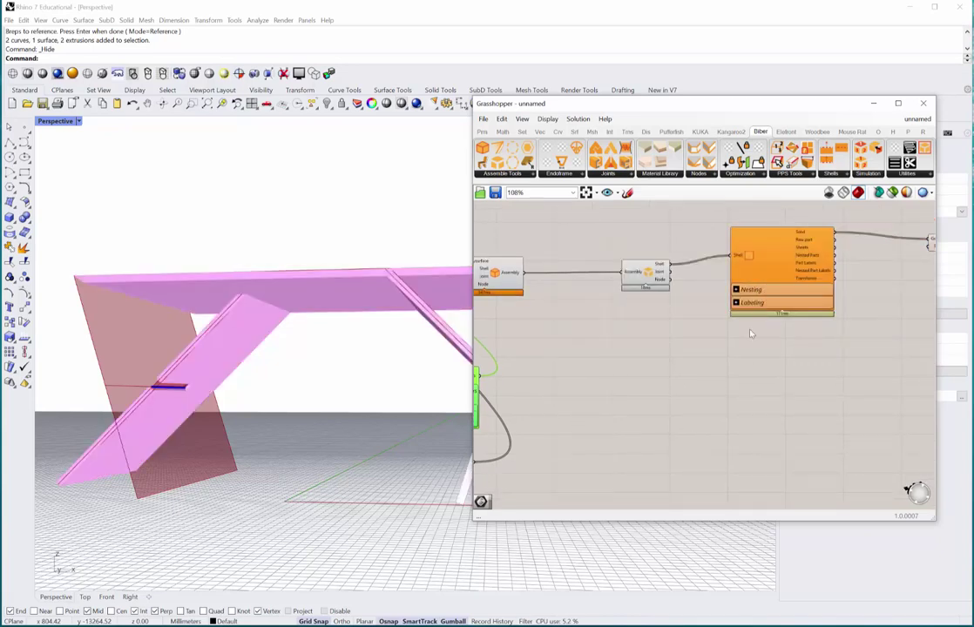
Step: Add the remaining edge segment at the unfinished leg crossing to the Waffle Joint's Edge Selection
{"action": "right_click_drag", "start_coordinate": [260, 389], "coordinate": [301, 392]}
{"action": "scroll", "coordinate": [218, 406], "scroll_direction": "down", "scroll_amount": 3}
{"action": "scroll", "coordinate": [156, 420], "scroll_direction": "up", "scroll_amount": 4}
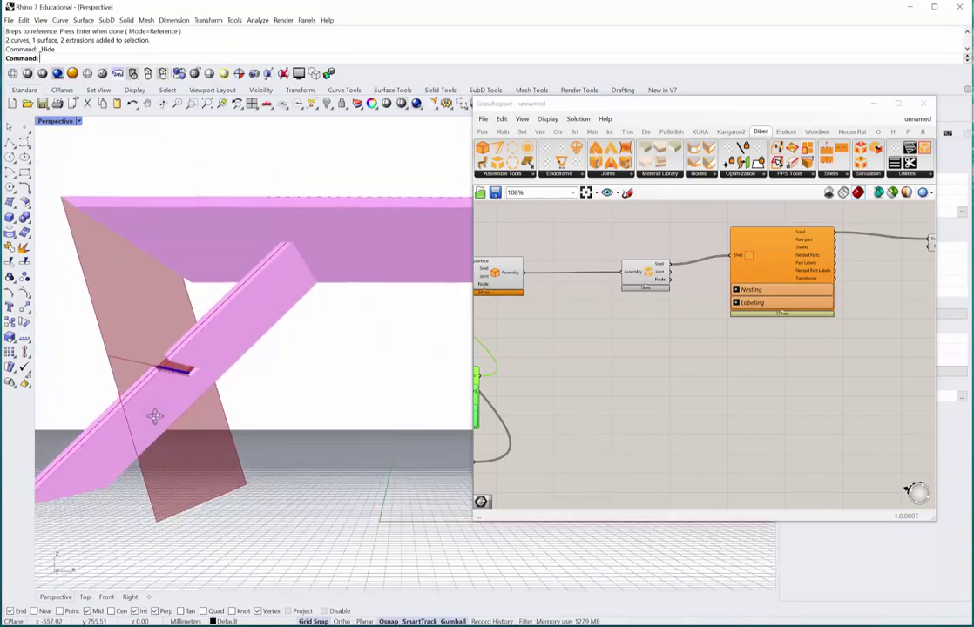
{"action": "right_click_drag", "start_coordinate": [166, 383], "coordinate": [189, 372]}
{"action": "scroll", "coordinate": [750, 376], "scroll_direction": "down", "scroll_amount": 4}
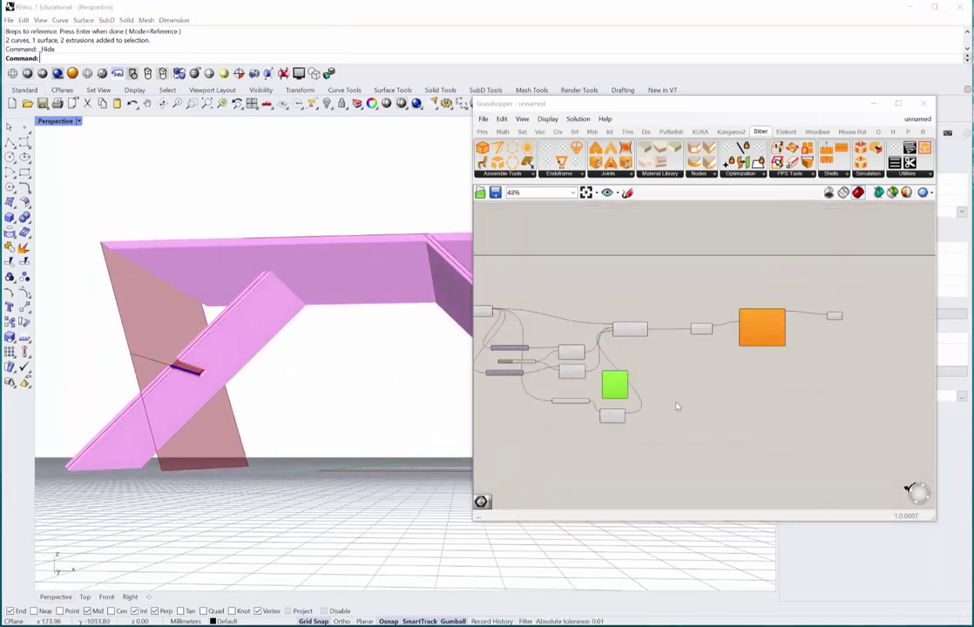
{"action": "scroll", "coordinate": [599, 418], "scroll_direction": "up", "scroll_amount": 5}
{"action": "left_click", "coordinate": [599, 414]}
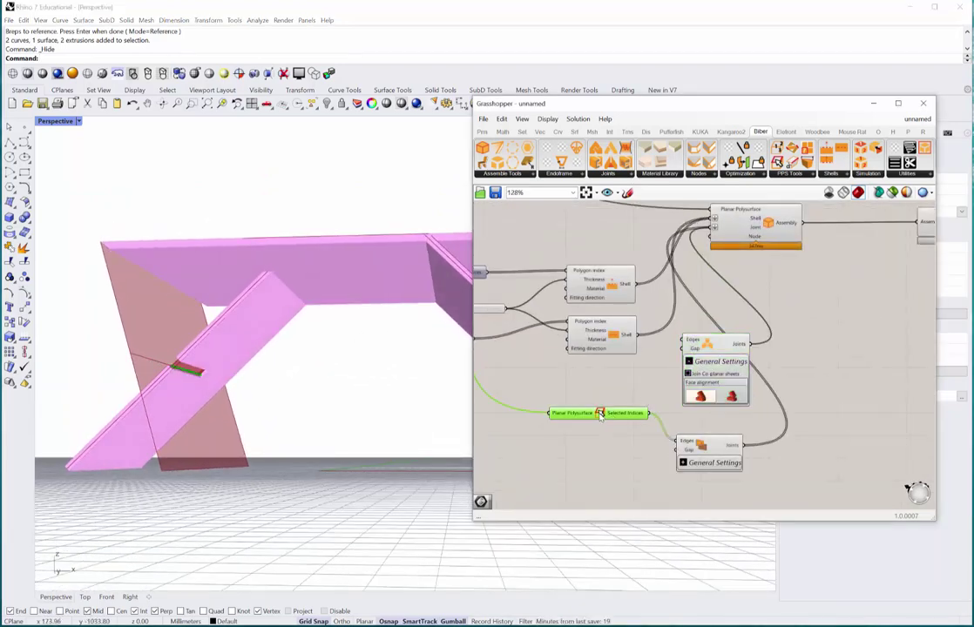
{"action": "right_click", "coordinate": [601, 415]}
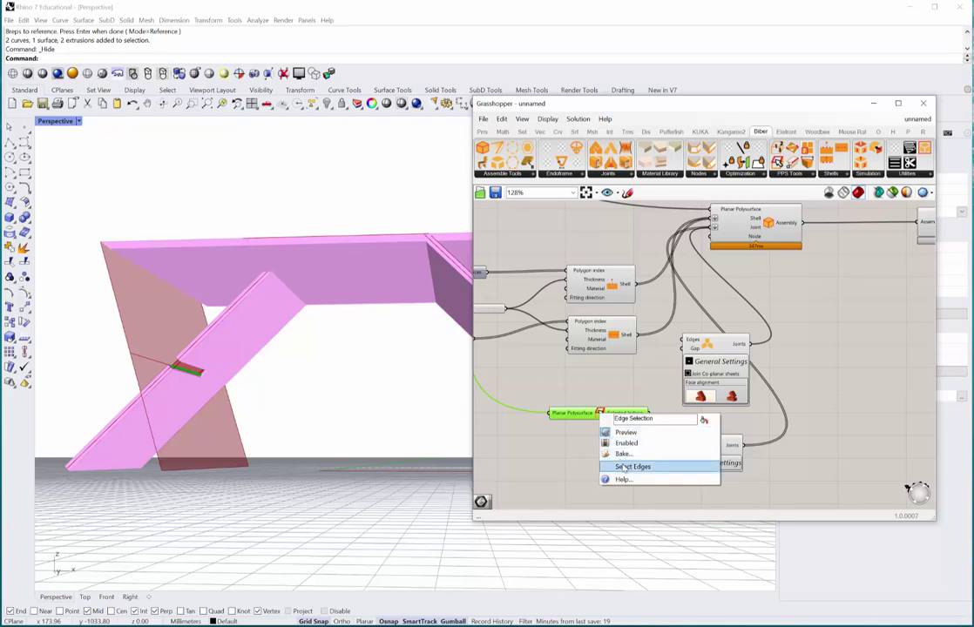
{"action": "left_click", "coordinate": [623, 467]}
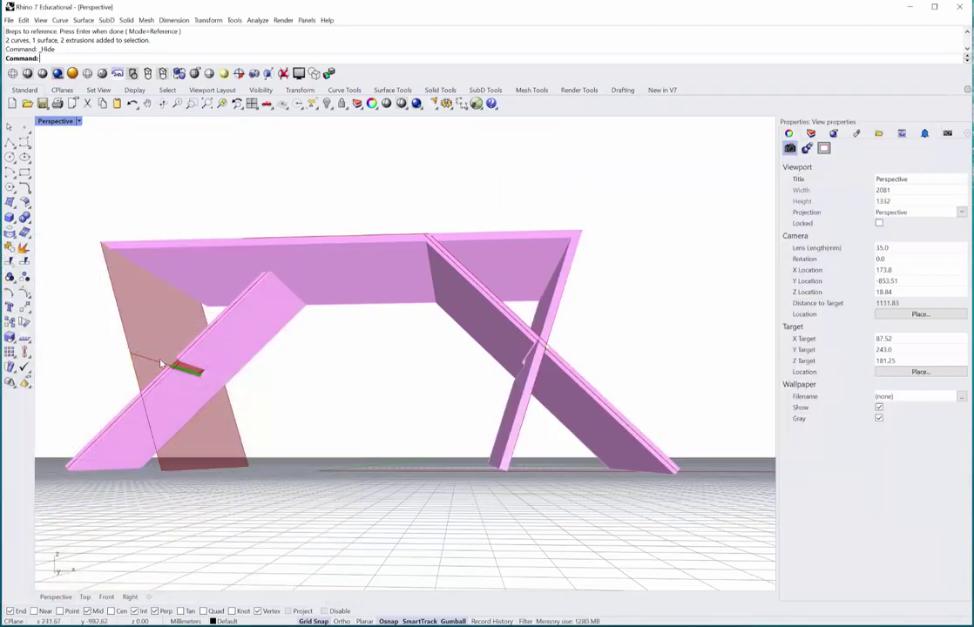
{"action": "left_click", "coordinate": [157, 362]}
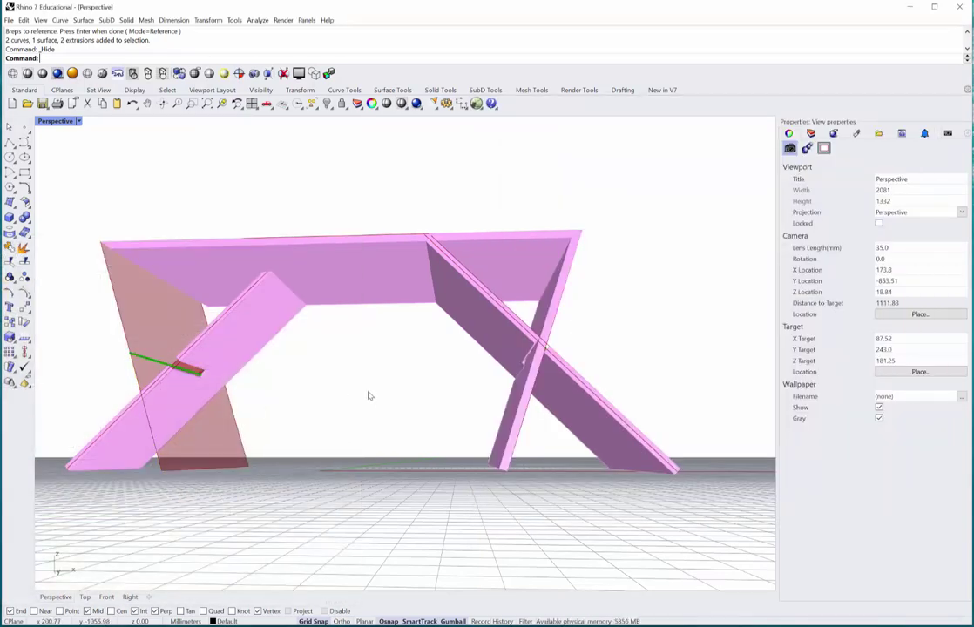
{"action": "key", "text": "Return"}
Step: Examine the solid table from several angles, checking the leg crossings and the corners between legs and tabletop
{"action": "right_click_drag", "start_coordinate": [282, 381], "coordinate": [242, 398]}
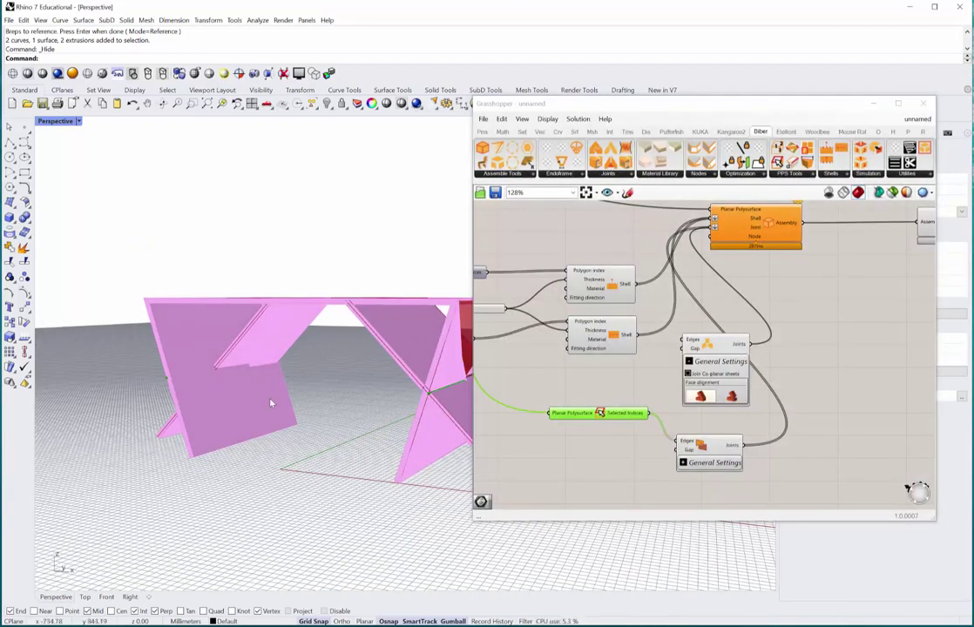
{"action": "right_click_drag", "start_coordinate": [253, 384], "coordinate": [163, 409]}
{"action": "scroll", "coordinate": [299, 409], "scroll_direction": "down", "scroll_amount": 2}
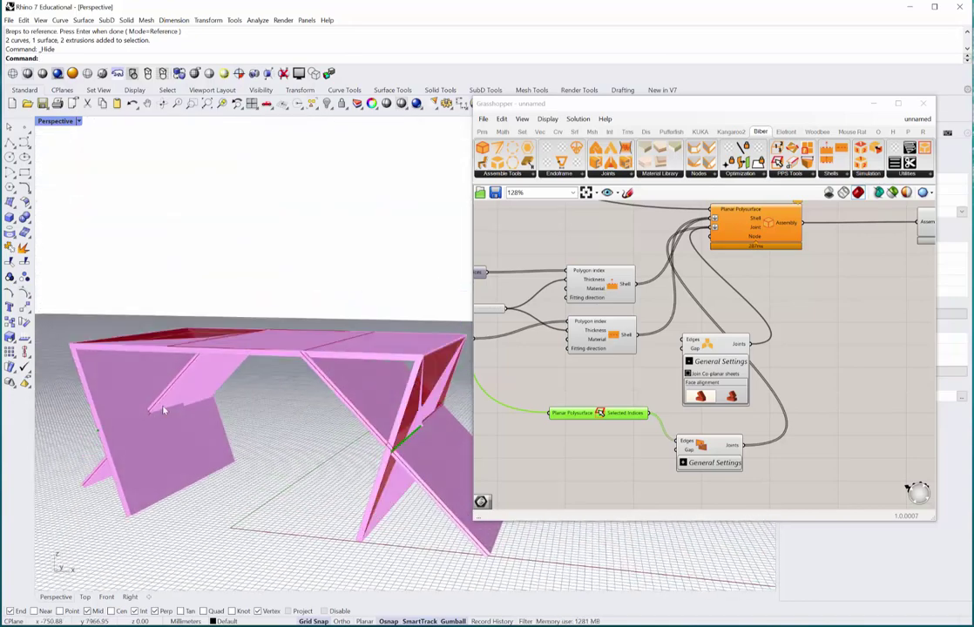
{"action": "right_click_drag", "start_coordinate": [245, 419], "coordinate": [417, 449]}
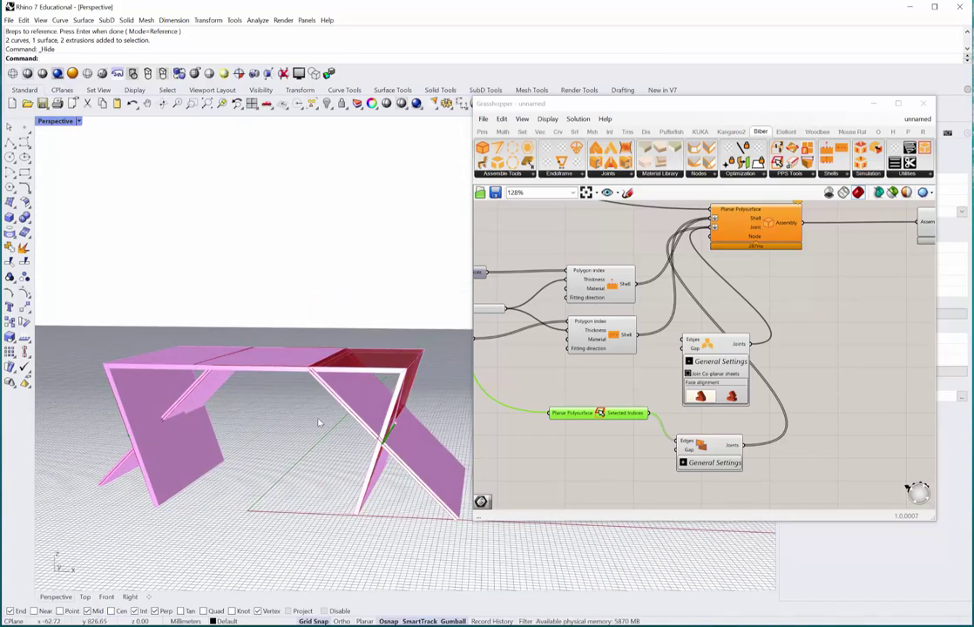
{"action": "right_click_drag", "start_coordinate": [319, 424], "coordinate": [333, 326]}
{"action": "scroll", "coordinate": [388, 378], "scroll_direction": "up", "scroll_amount": 3}
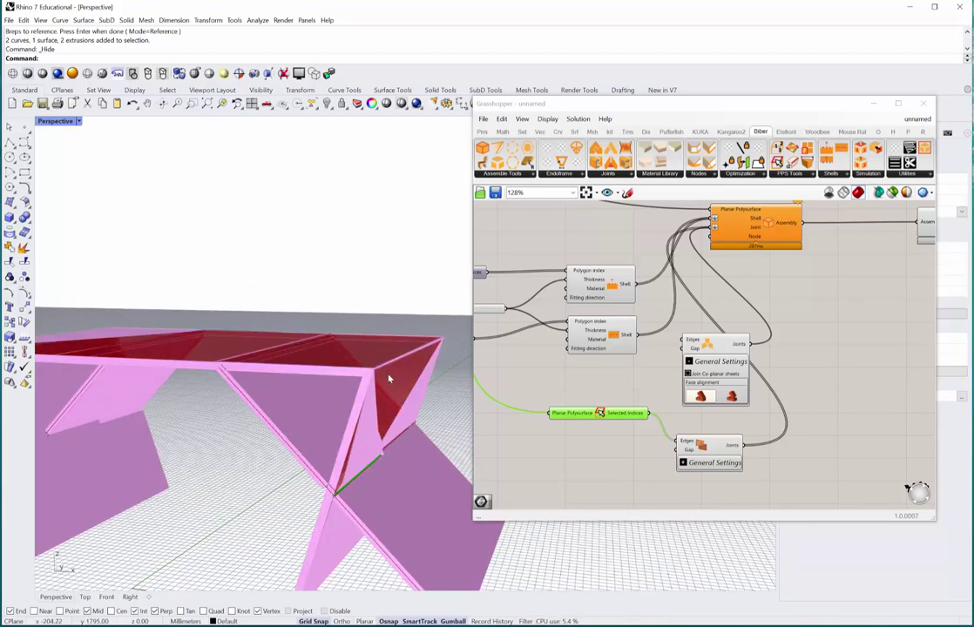
{"action": "right_click_drag", "start_coordinate": [369, 384], "coordinate": [369, 381]}
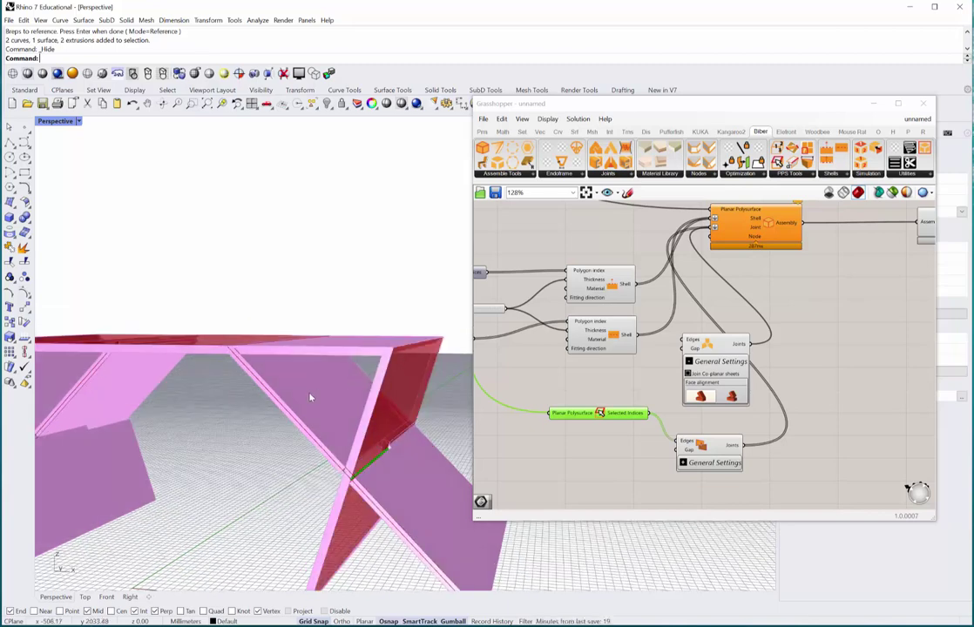
{"action": "scroll", "coordinate": [314, 393], "scroll_direction": "down", "scroll_amount": 5}
{"action": "right_click_drag", "start_coordinate": [305, 403], "coordinate": [305, 405]}
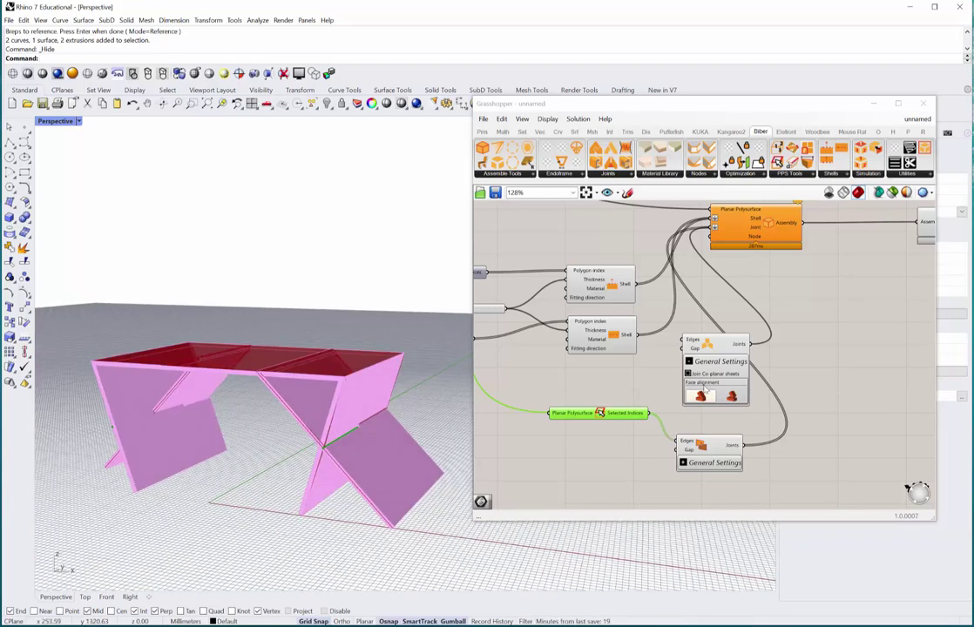
Step: Duplicate the Edge Selection component below the Waffle Joint and select the two short end edges of the tabletop
{"action": "scroll", "coordinate": [712, 384], "scroll_direction": "down", "scroll_amount": 1}
{"action": "right_click_drag", "start_coordinate": [784, 318], "coordinate": [771, 261]}
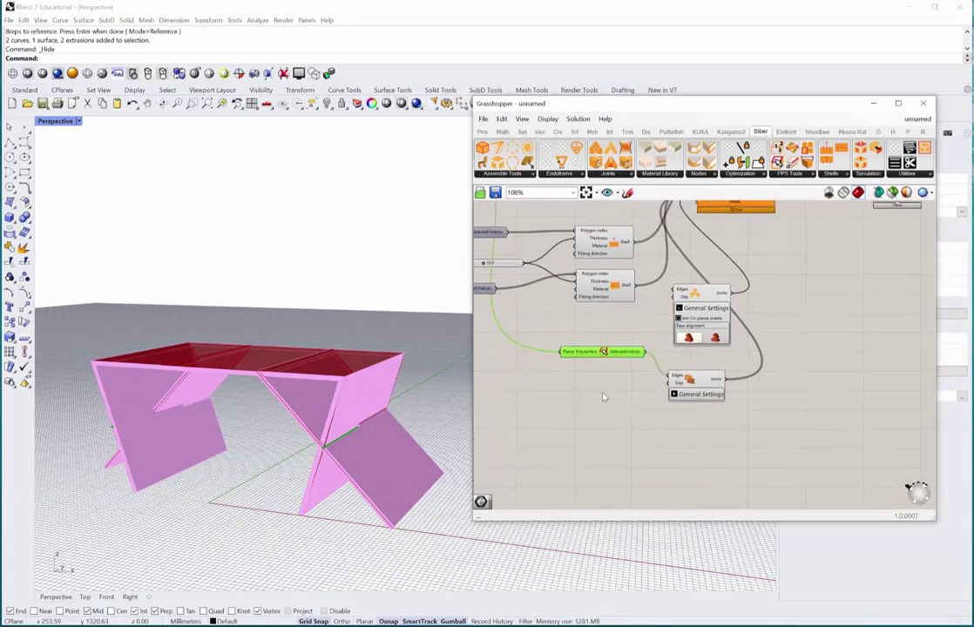
{"action": "right_click_drag", "start_coordinate": [603, 393], "coordinate": [607, 377]}
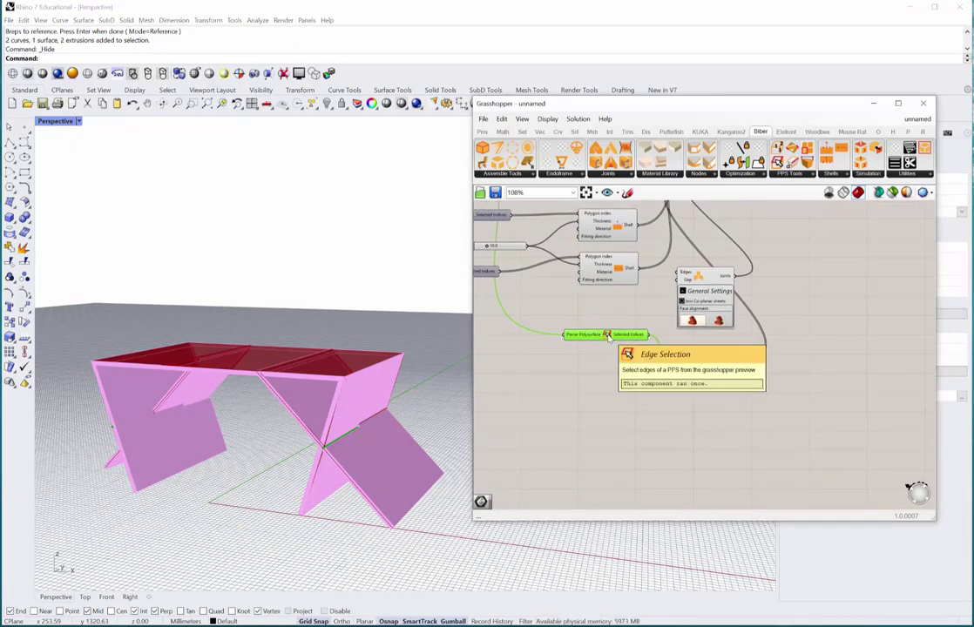
{"action": "left_click_drag", "start_coordinate": [607, 338], "coordinate": [607, 412], "text": "alt"}
{"action": "right_click", "coordinate": [607, 414]}
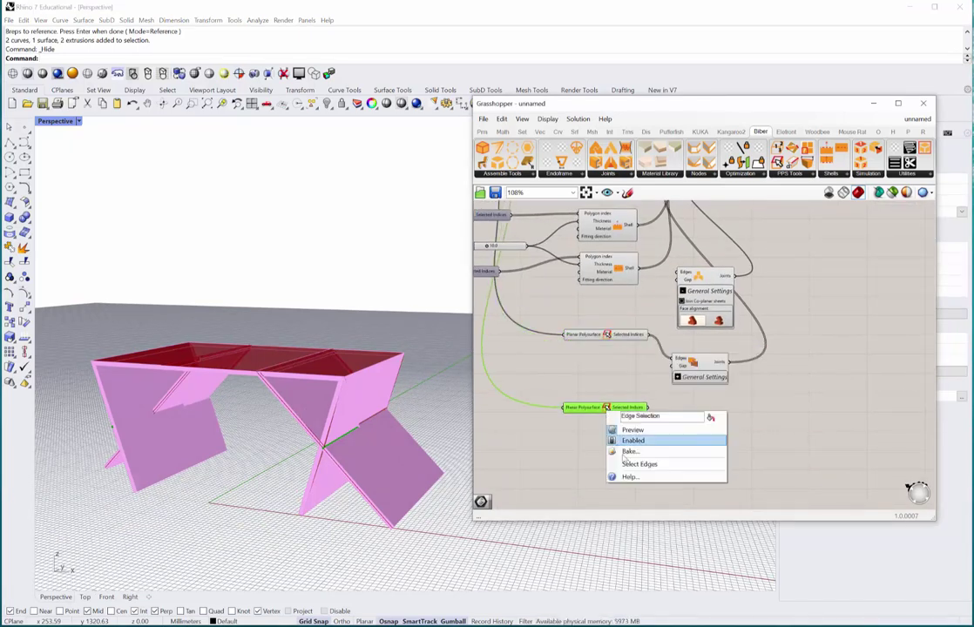
{"action": "left_click", "coordinate": [640, 464]}
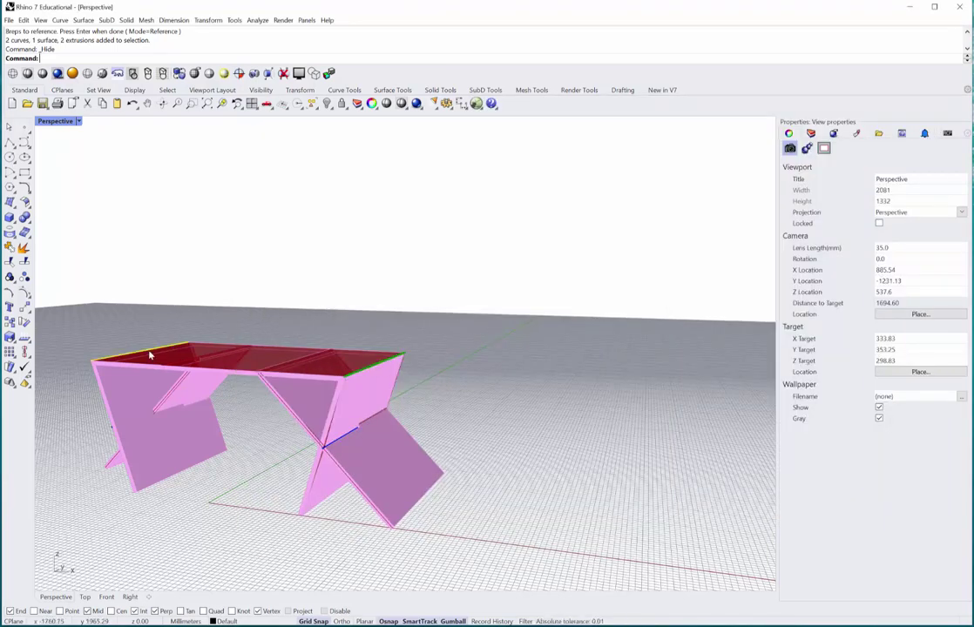
{"action": "key", "text": "Escape"}
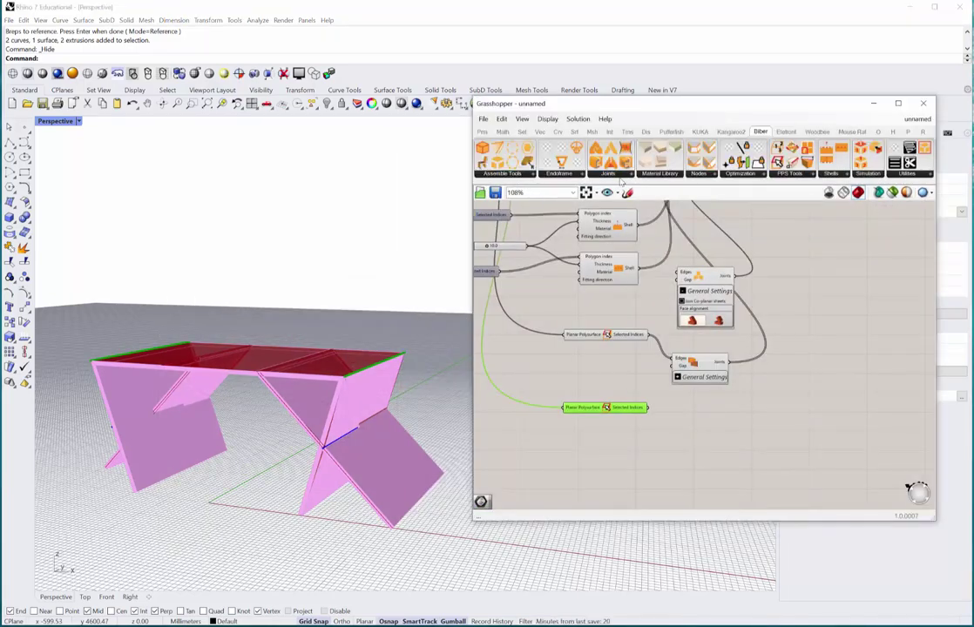
Step: Place a Finger Joint component beside the copied Edge Selection and expand its General Settings
{"action": "left_click", "coordinate": [613, 175]}
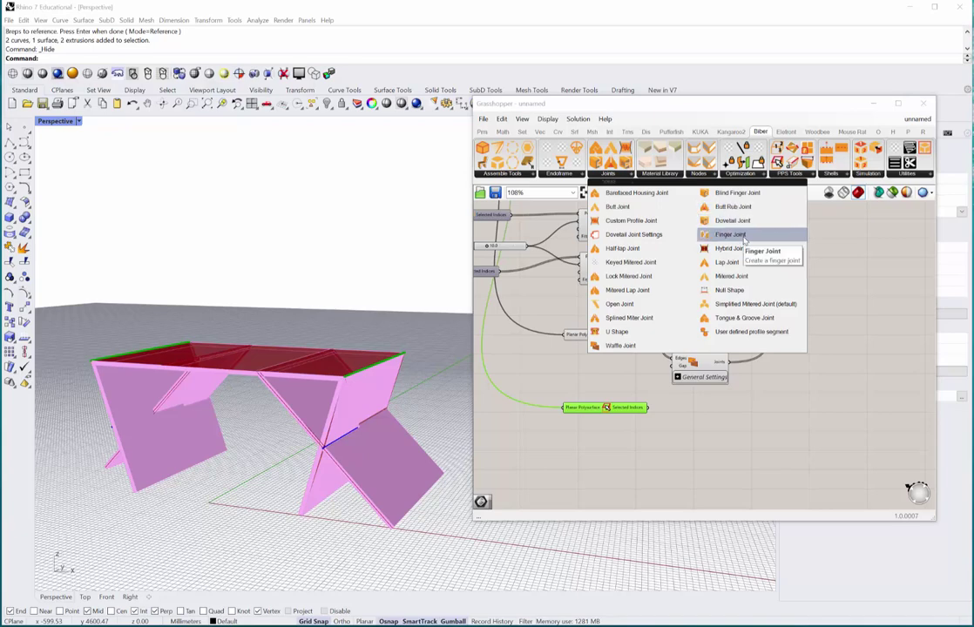
{"action": "left_click_drag", "start_coordinate": [744, 237], "coordinate": [706, 446]}
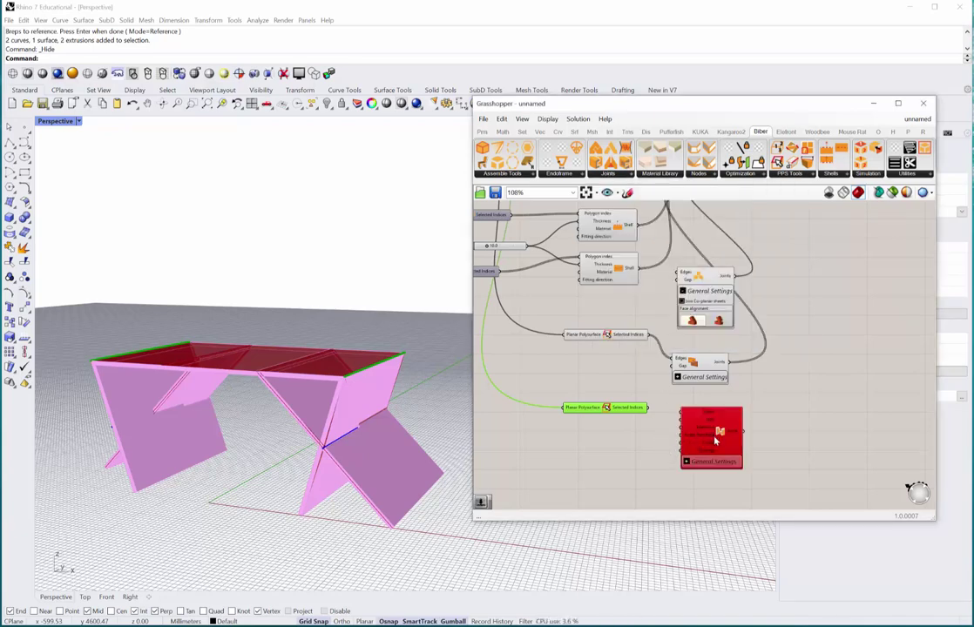
{"action": "scroll", "coordinate": [714, 436], "scroll_direction": "up", "scroll_amount": 2}
{"action": "left_click", "coordinate": [675, 470]}
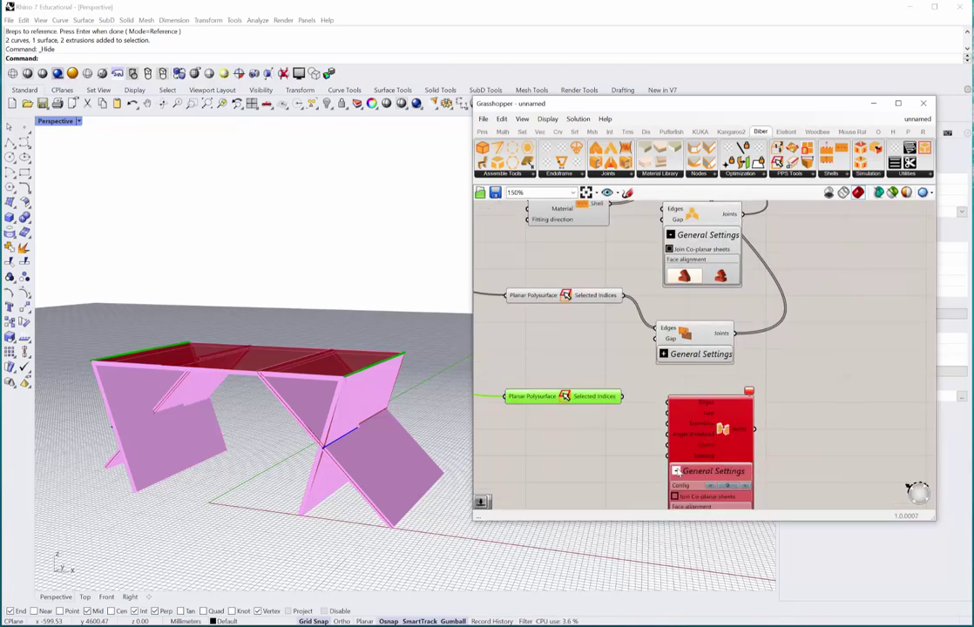
{"action": "mouse_move", "coordinate": [648, 485]}
{"action": "right_mouse_down"}
{"action": "mouse_move", "coordinate": [640, 440]}
{"action": "mouse_move", "coordinate": [641, 471]}
{"action": "right_mouse_up"}
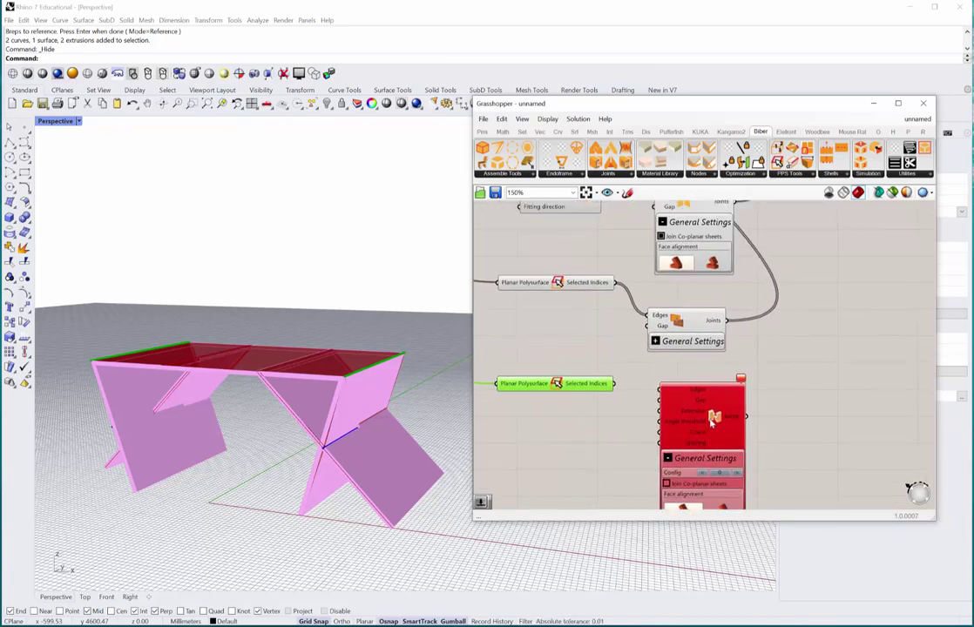
{"action": "left_click_drag", "start_coordinate": [711, 421], "coordinate": [725, 440]}
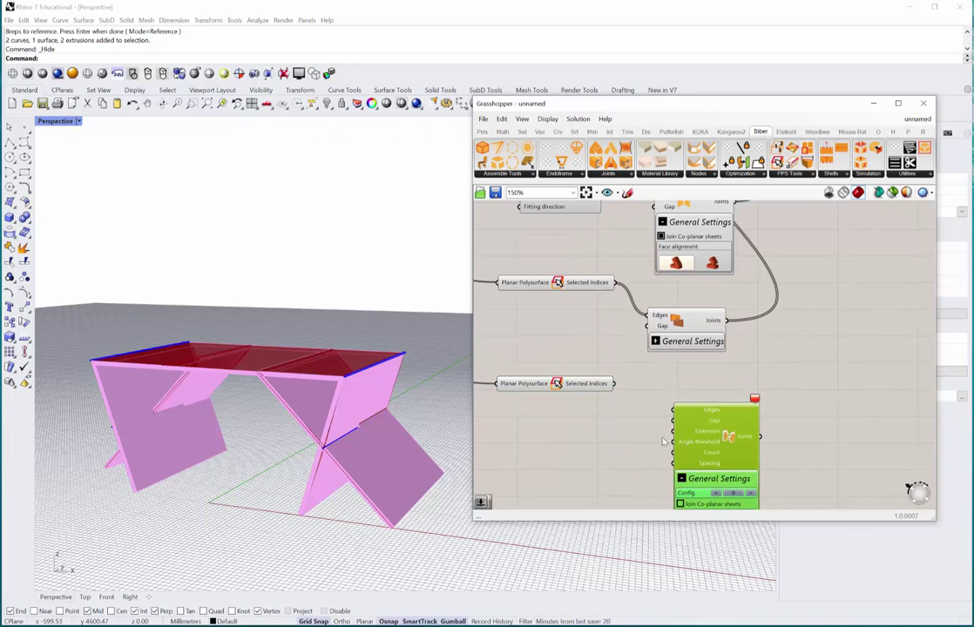
{"action": "right_click_drag", "start_coordinate": [659, 441], "coordinate": [668, 416]}
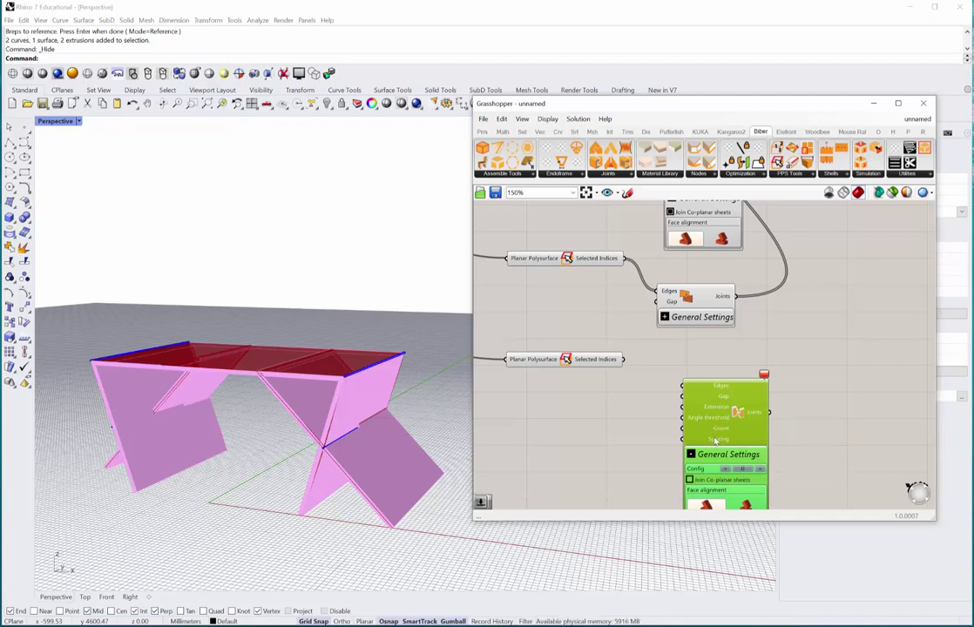
Step: Connect a new number slider of 50 to the Finger Joint's Spacing and the copied Edge Selection's Selected Indices to its Edges
{"action": "double_click", "coordinate": [566, 441]}
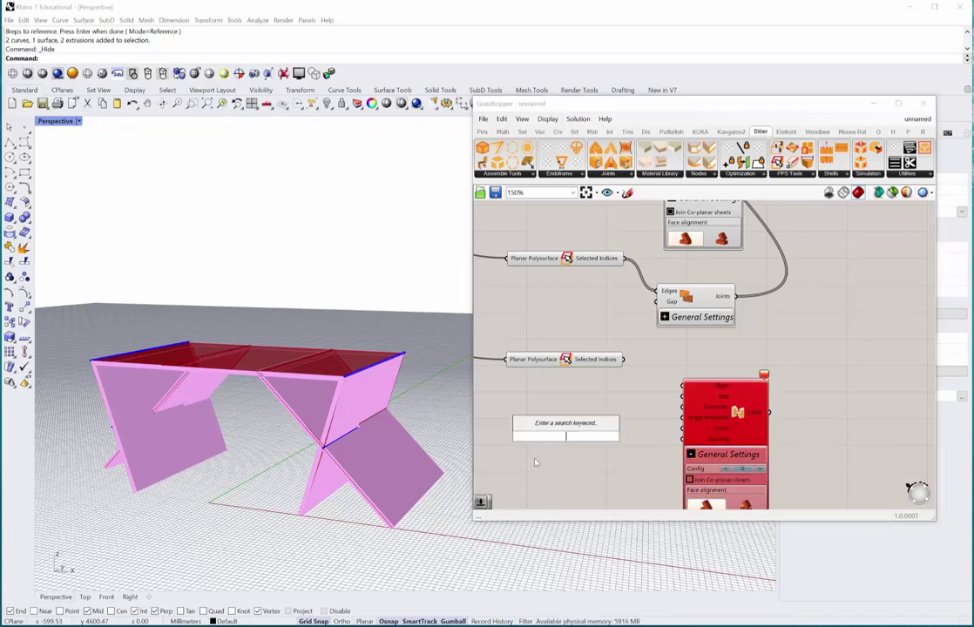
{"action": "type", "text": "50"}
{"action": "key", "text": "Return"}
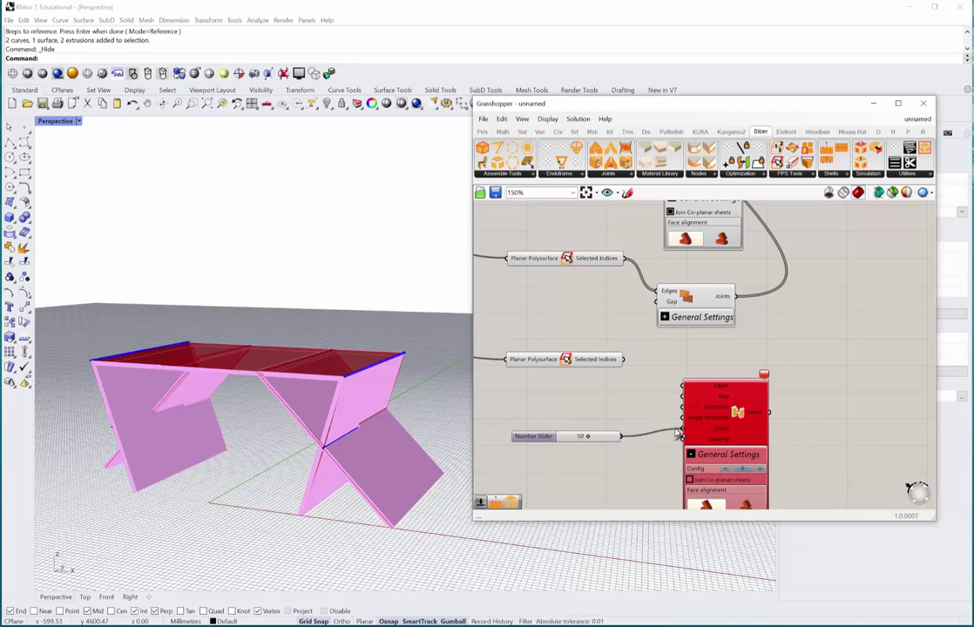
{"action": "left_click_drag", "start_coordinate": [620, 436], "coordinate": [682, 439]}
{"action": "right_click_drag", "start_coordinate": [621, 408], "coordinate": [630, 400]}
{"action": "left_click_drag", "start_coordinate": [631, 352], "coordinate": [694, 378]}
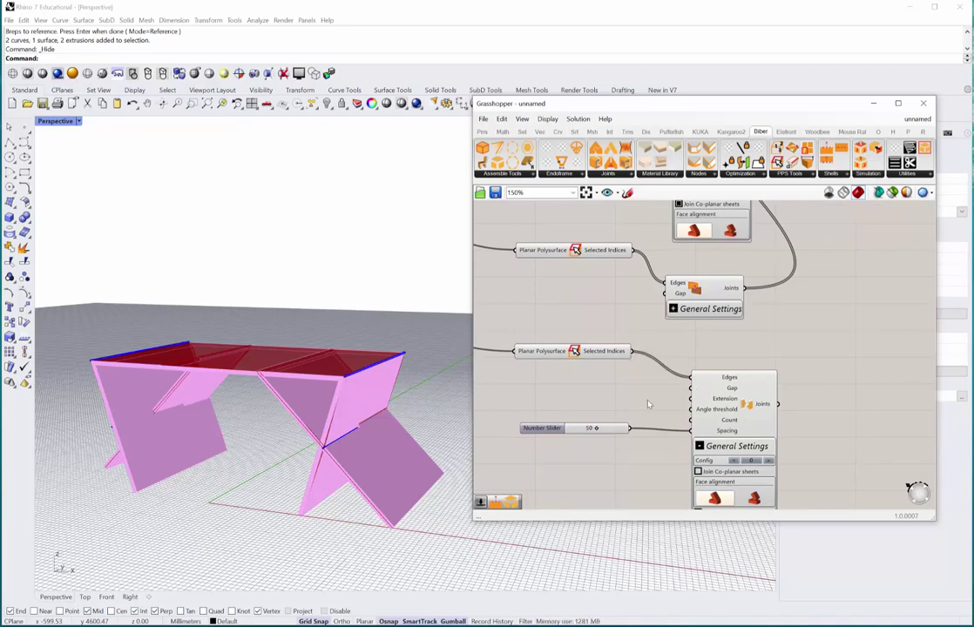
Step: Set the Finger Joint's Face alignment to the second option and add its Joints output to the Assembly's Joint input
{"action": "right_click_drag", "start_coordinate": [637, 394], "coordinate": [614, 369]}
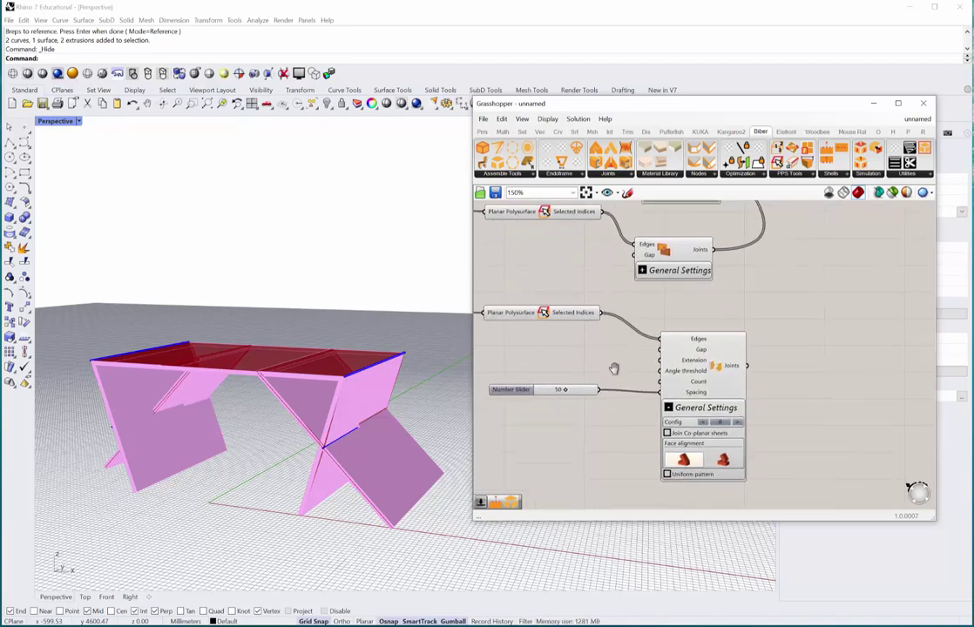
{"action": "left_click", "coordinate": [723, 463]}
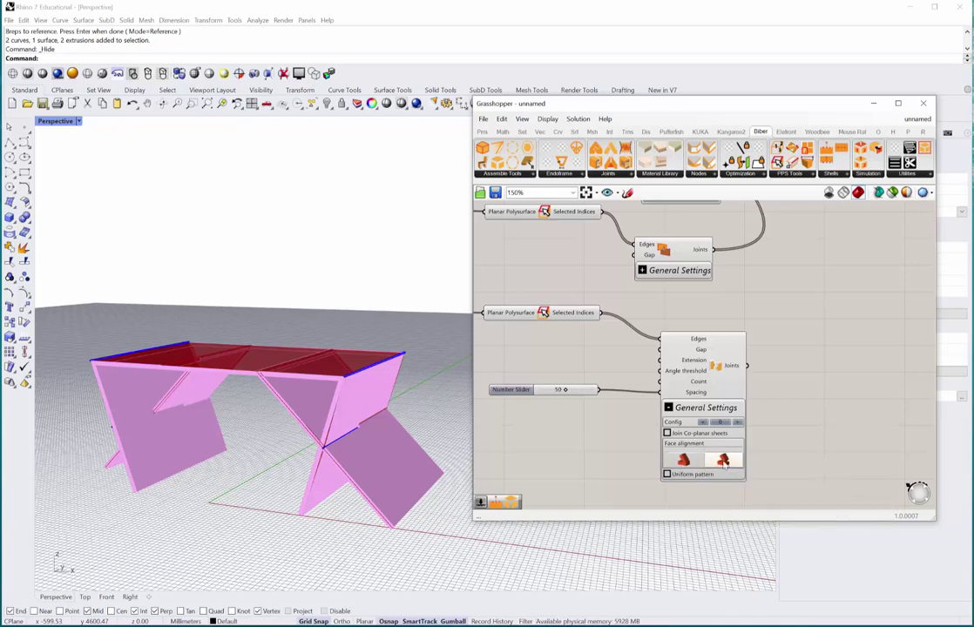
{"action": "scroll", "coordinate": [717, 434], "scroll_direction": "down", "scroll_amount": 5}
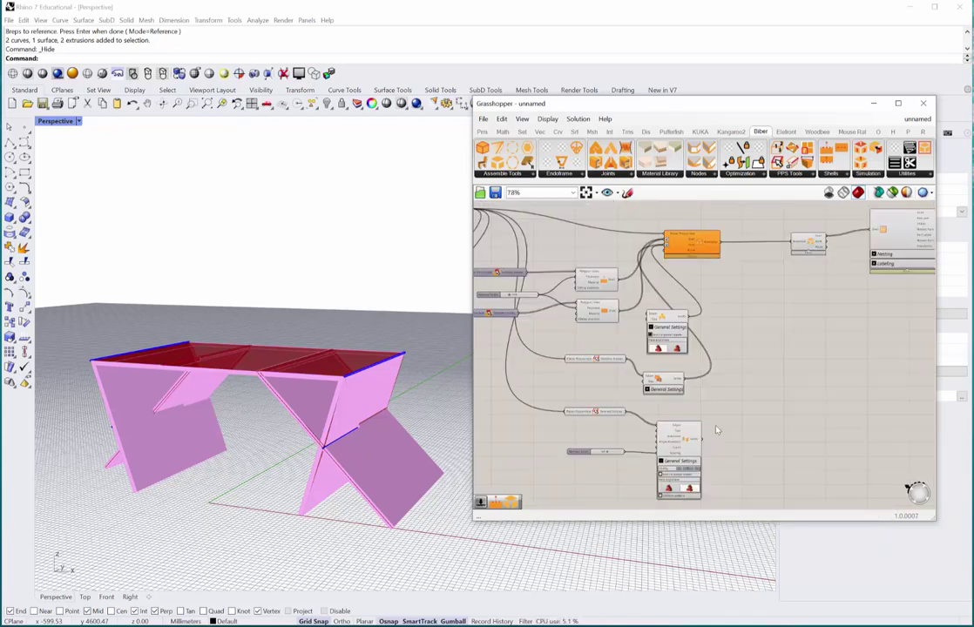
{"action": "scroll", "coordinate": [717, 431], "scroll_direction": "up", "scroll_amount": 2}
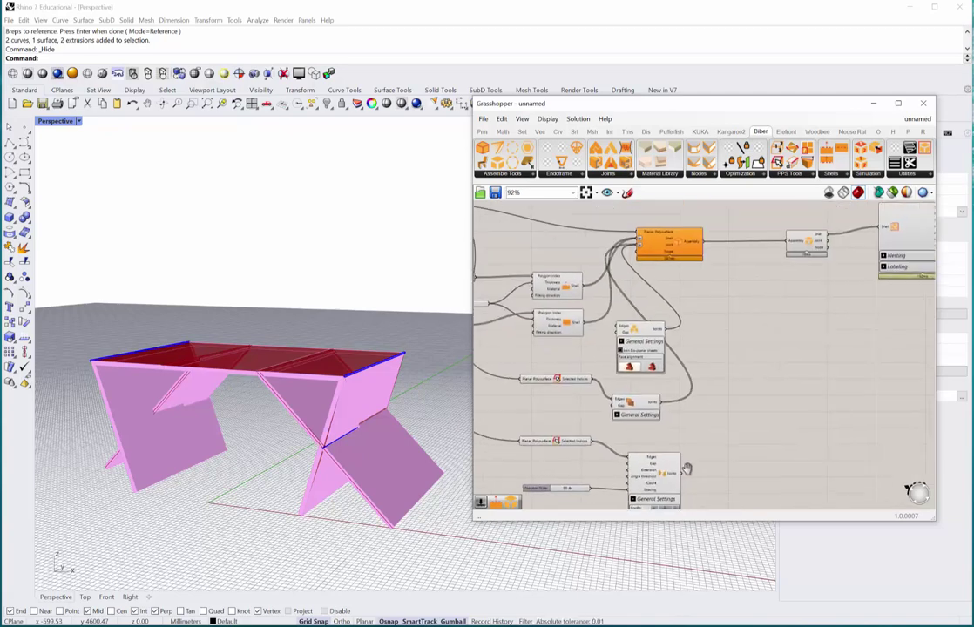
{"action": "left_click_drag", "start_coordinate": [686, 470], "coordinate": [633, 256]}
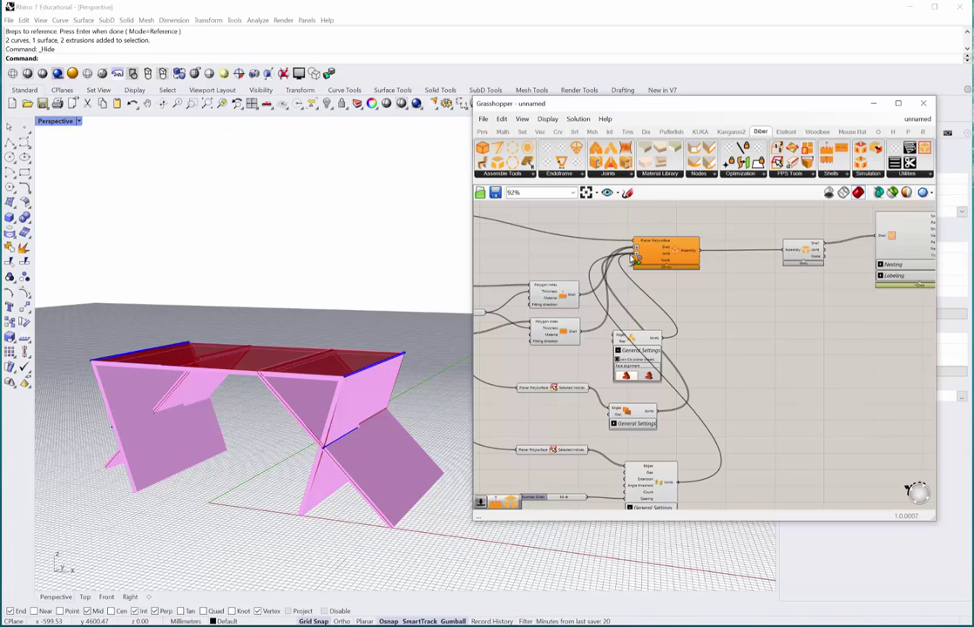
Step: Turn off the preview of the Breps to PPS component and inspect the finger joints at the tabletop's end
{"action": "right_click_drag", "start_coordinate": [328, 451], "coordinate": [344, 429]}
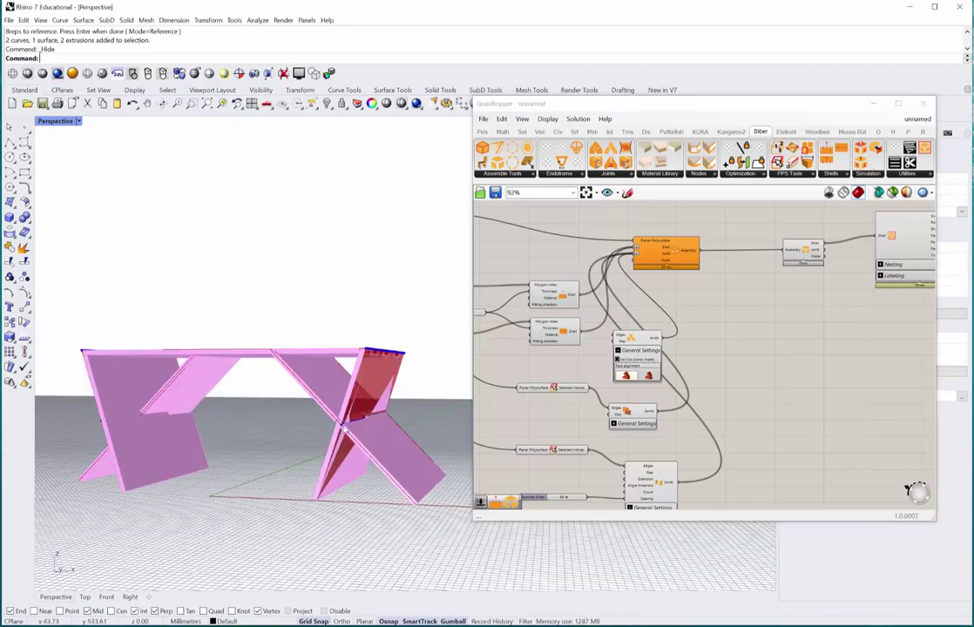
{"action": "scroll", "coordinate": [344, 427], "scroll_direction": "up", "scroll_amount": 6}
{"action": "scroll", "coordinate": [811, 364], "scroll_direction": "down", "scroll_amount": 3}
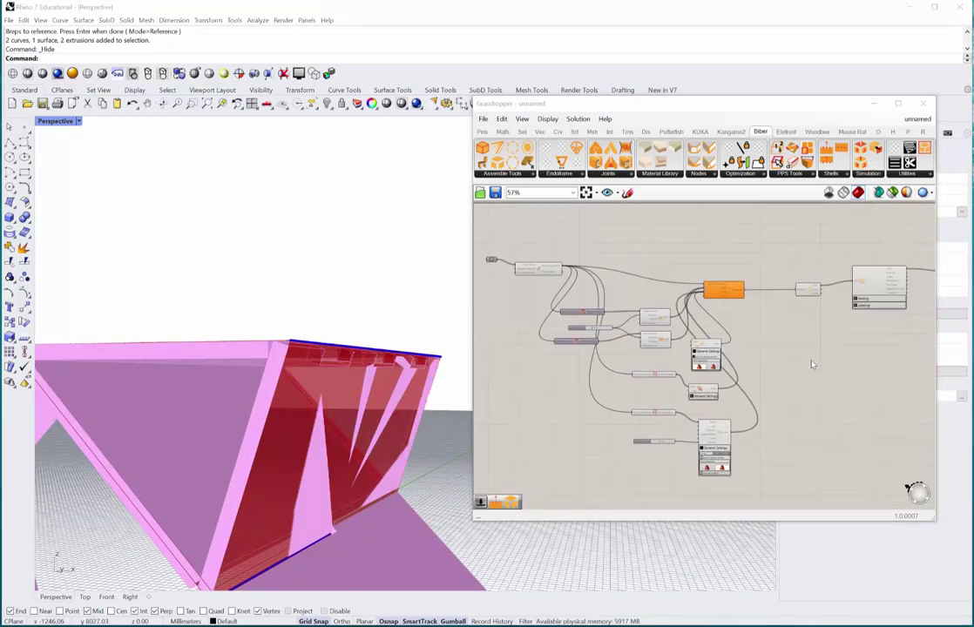
{"action": "scroll", "coordinate": [530, 239], "scroll_direction": "up", "scroll_amount": 5}
{"action": "right_click", "coordinate": [548, 317]}
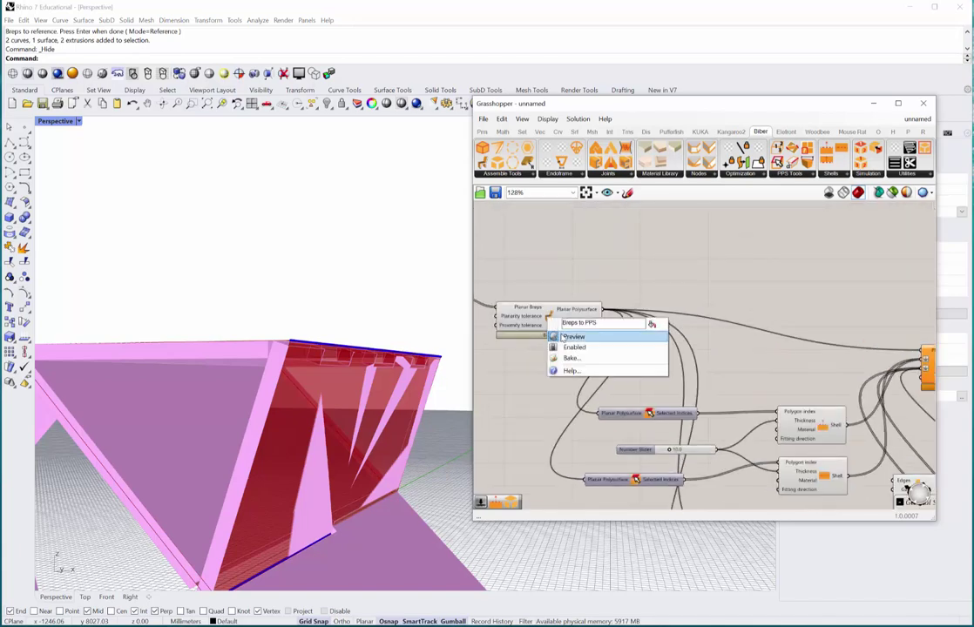
{"action": "left_click", "coordinate": [563, 336]}
{"action": "scroll", "coordinate": [560, 365], "scroll_direction": "down", "scroll_amount": 2}
{"action": "right_click_drag", "start_coordinate": [285, 358], "coordinate": [319, 444]}
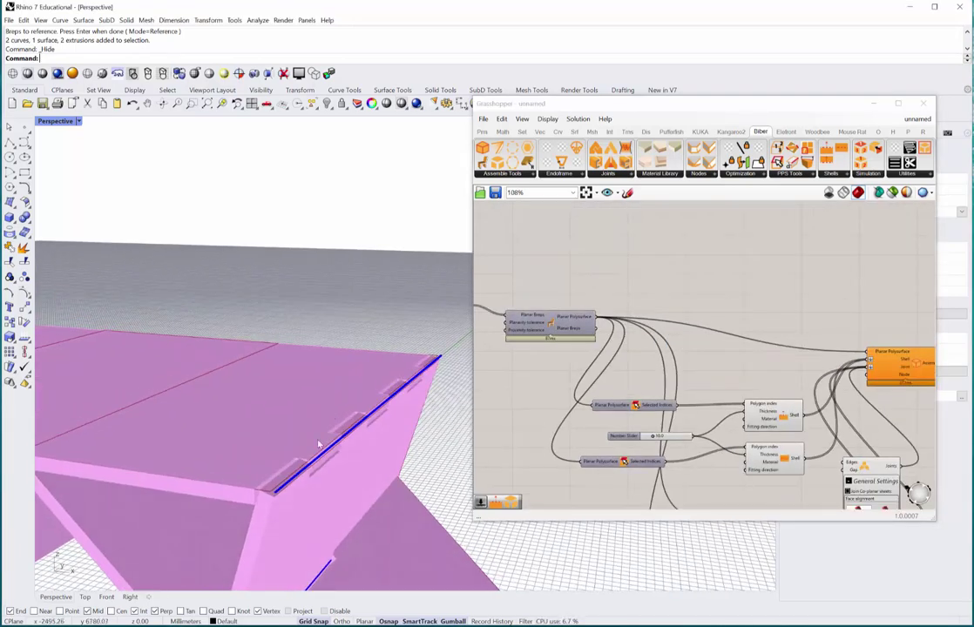
{"action": "scroll", "coordinate": [318, 448], "scroll_direction": "up", "scroll_amount": 2}
{"action": "mouse_move", "coordinate": [389, 382]}
{"action": "right_mouse_down"}
{"action": "mouse_move", "coordinate": [365, 400]}
{"action": "mouse_move", "coordinate": [343, 398]}
{"action": "mouse_move", "coordinate": [341, 377]}
{"action": "mouse_move", "coordinate": [387, 373]}
{"action": "right_mouse_up"}
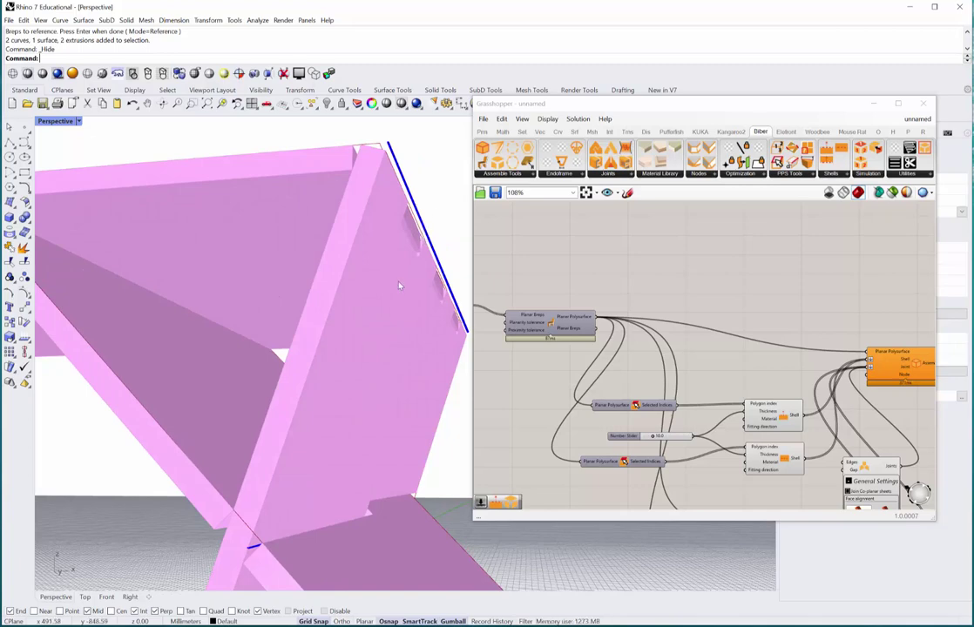
{"action": "right_click_drag", "start_coordinate": [399, 281], "coordinate": [393, 289]}
{"action": "right_click_drag", "start_coordinate": [699, 443], "coordinate": [639, 331]}
{"action": "scroll", "coordinate": [696, 407], "scroll_direction": "up", "scroll_amount": 2}
{"action": "scroll", "coordinate": [695, 407], "scroll_direction": "up", "scroll_amount": 1}
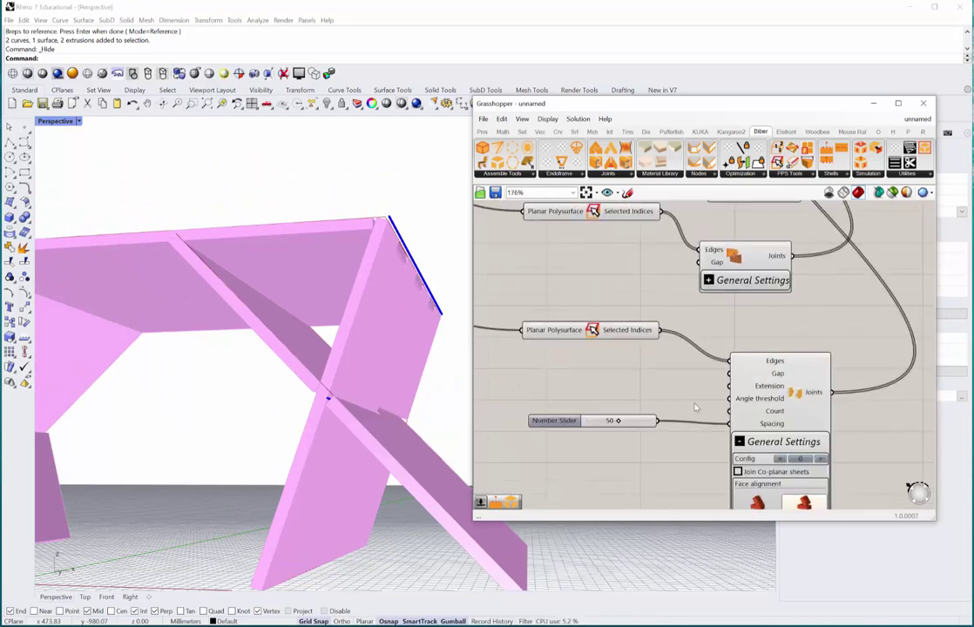
{"action": "double_click", "coordinate": [617, 394]}
{"action": "type", "text": "10"}
{"action": "key", "text": "Return"}
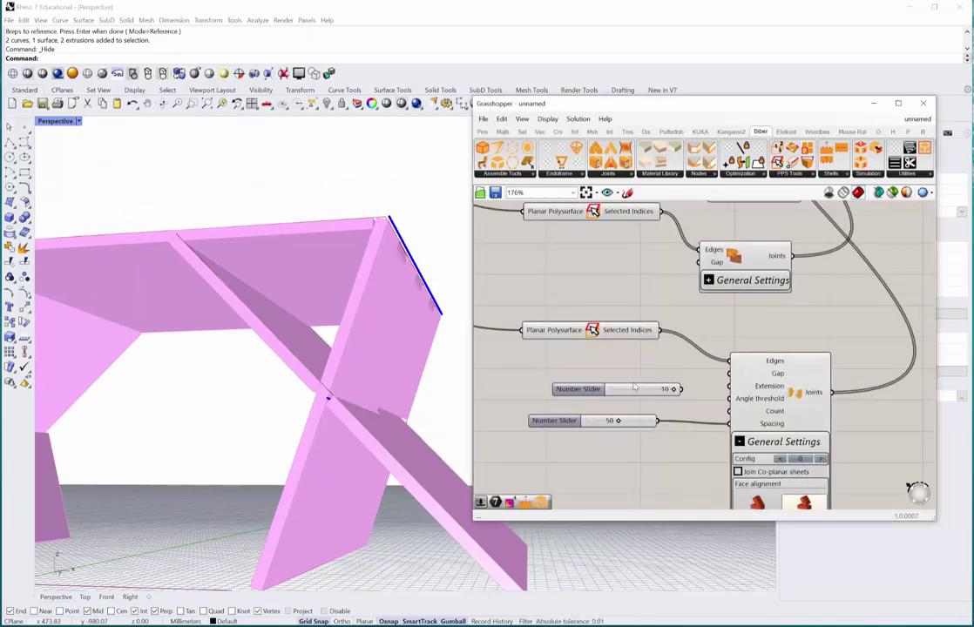
{"action": "left_click", "coordinate": [639, 393]}
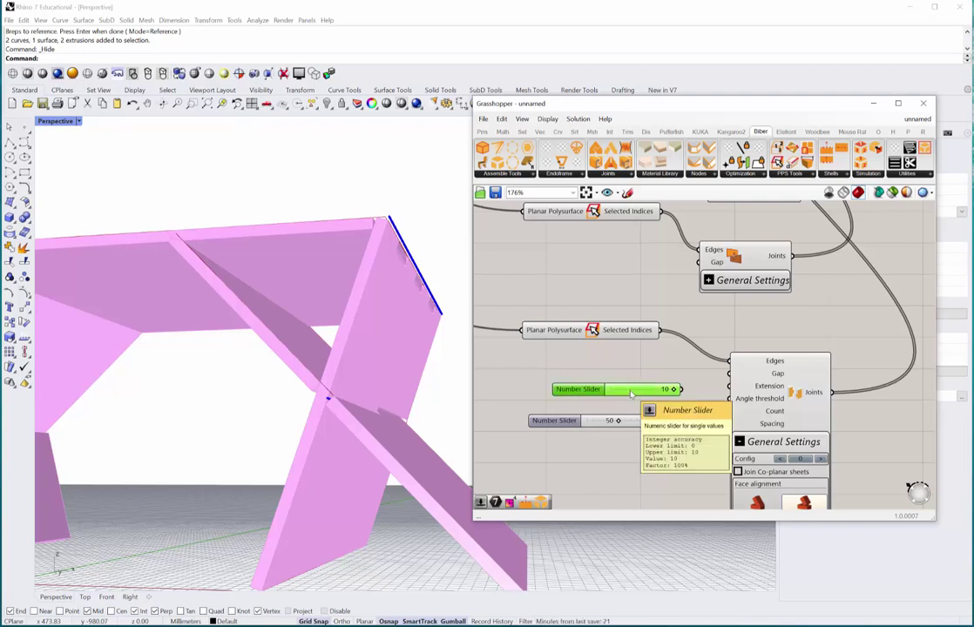
{"action": "key", "text": "Delete"}
Step: Add a number slider of 10.0 ranging from 0 to 50 and connect it to the Finger Joint's Extension input
{"action": "double_click", "coordinate": [609, 383]}
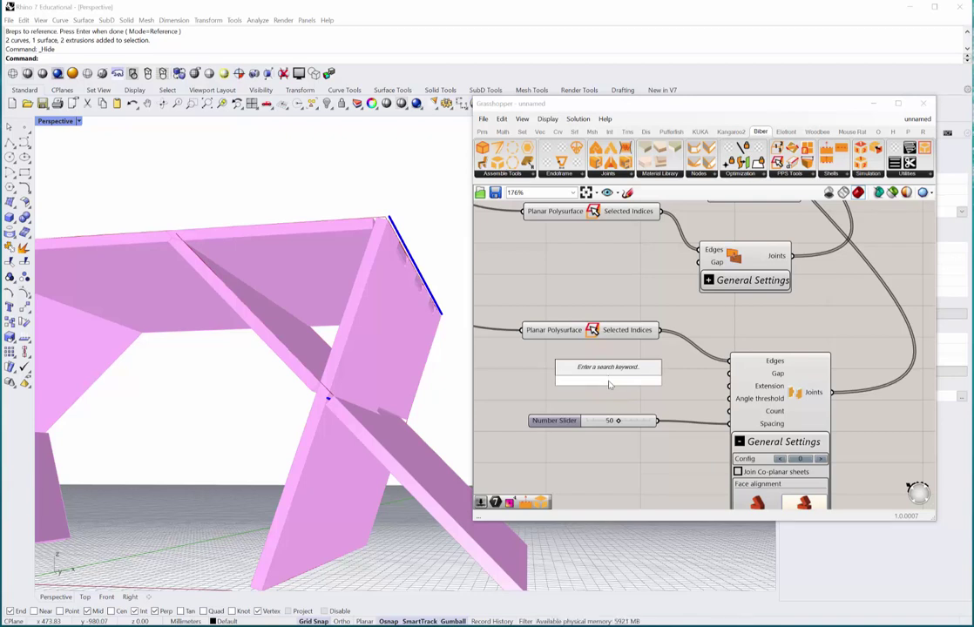
{"action": "type", "text": "0<10"}
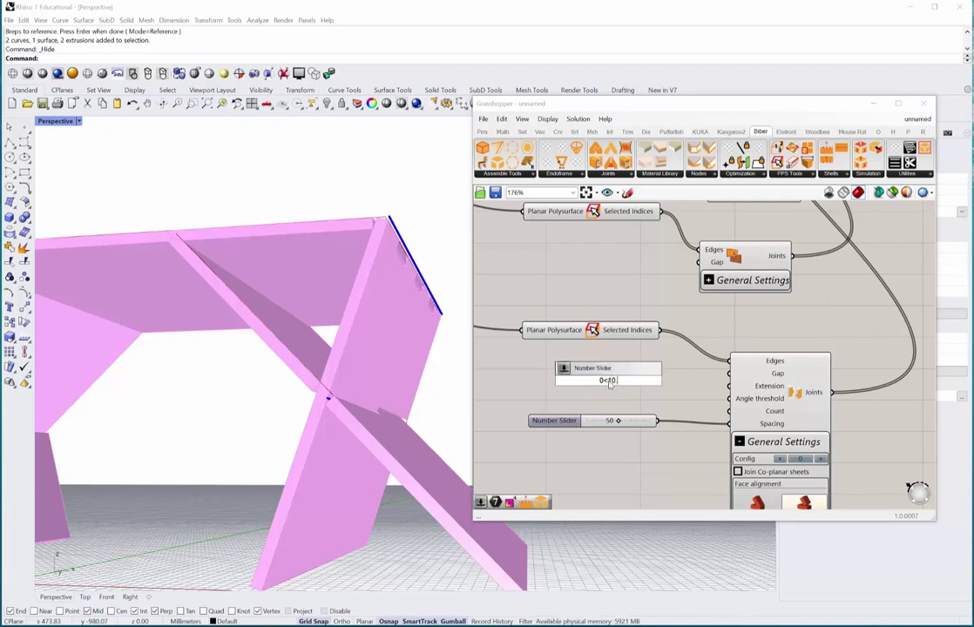
{"action": "type", "text": ".0<50"}
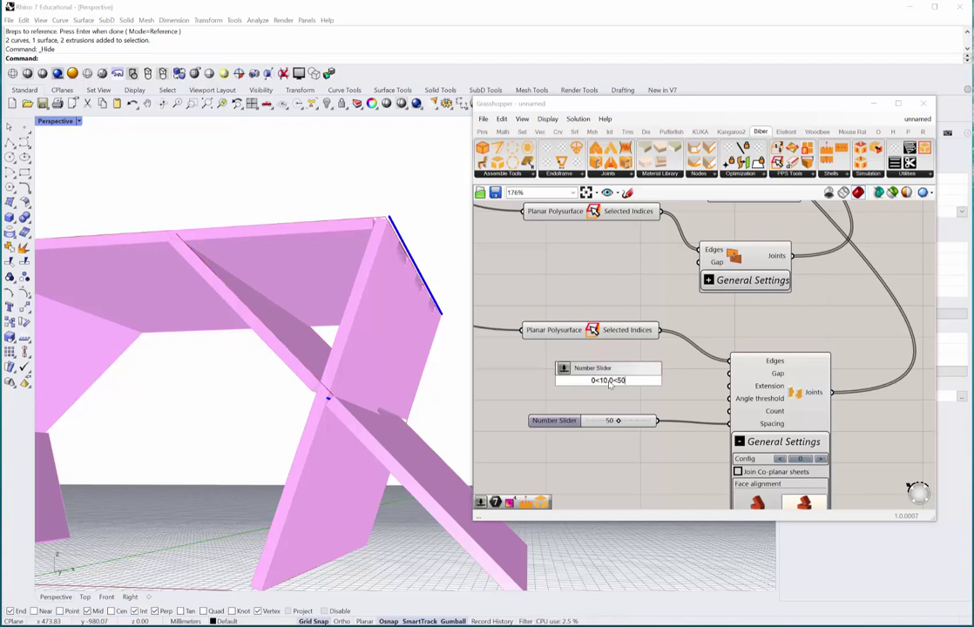
{"action": "key", "text": "Return"}
{"action": "left_click_drag", "start_coordinate": [673, 381], "coordinate": [728, 386]}
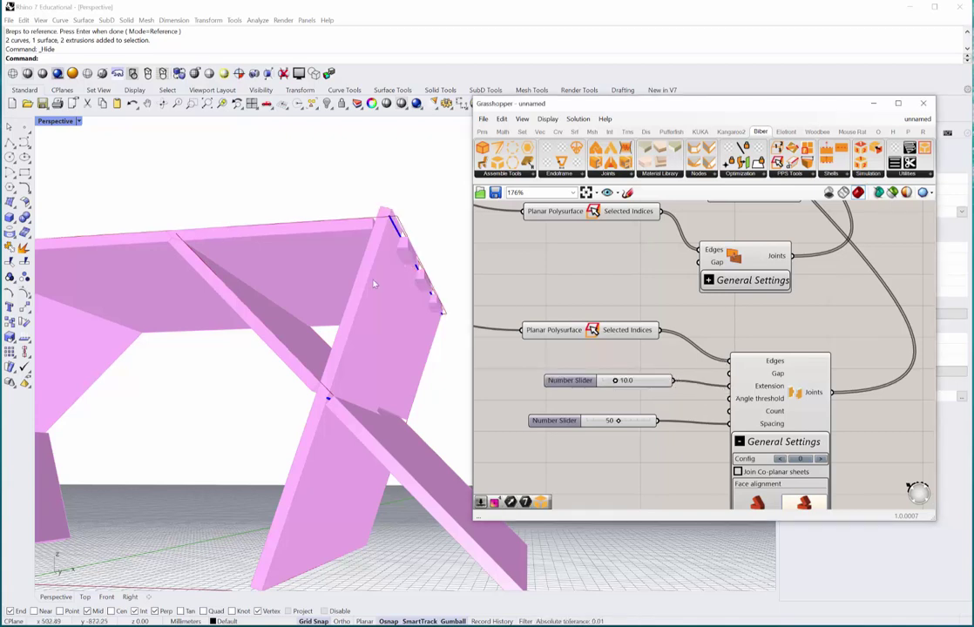
Step: Set the Finger Joint's Extension slider to 5.0
{"action": "right_click_drag", "start_coordinate": [416, 298], "coordinate": [383, 396]}
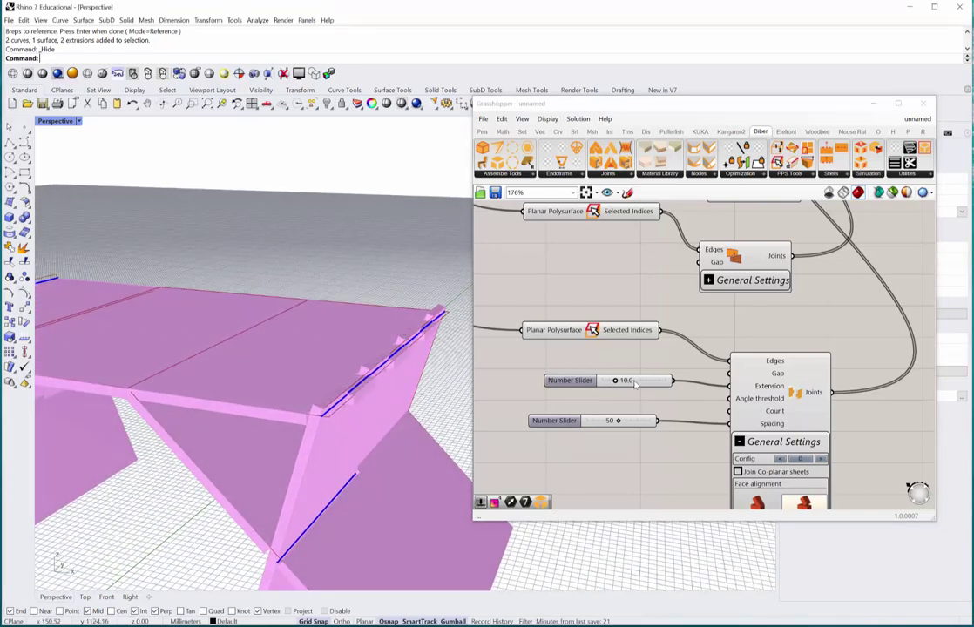
{"action": "double_click", "coordinate": [637, 384]}
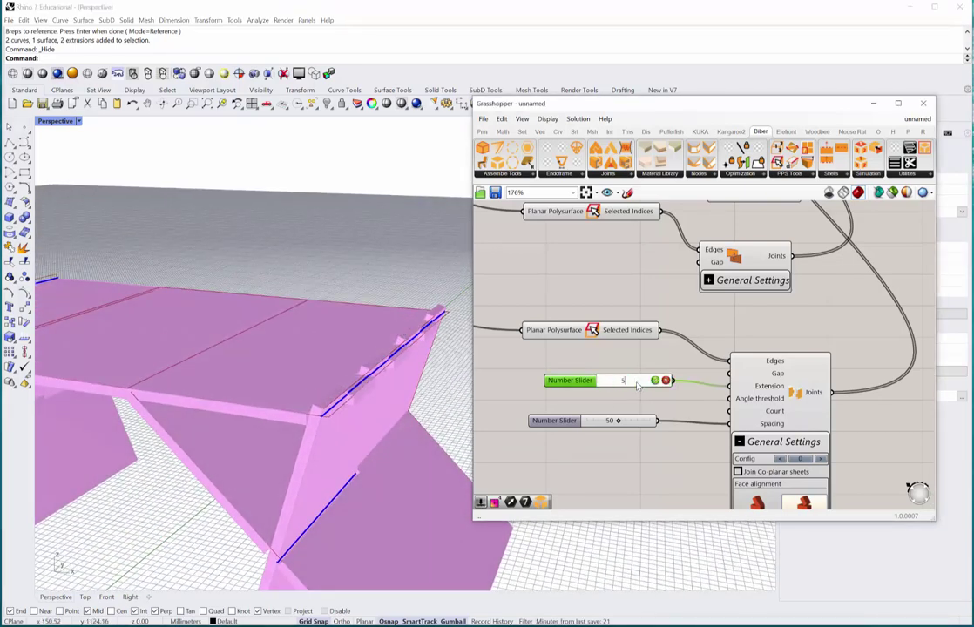
{"action": "key", "text": "Return"}
Step: Examine the finger joints at both tabletop ends and the seams where the slanted legs meet the tabletop
{"action": "right_click_drag", "start_coordinate": [350, 452], "coordinate": [343, 379]}
{"action": "scroll", "coordinate": [416, 348], "scroll_direction": "down", "scroll_amount": 5}
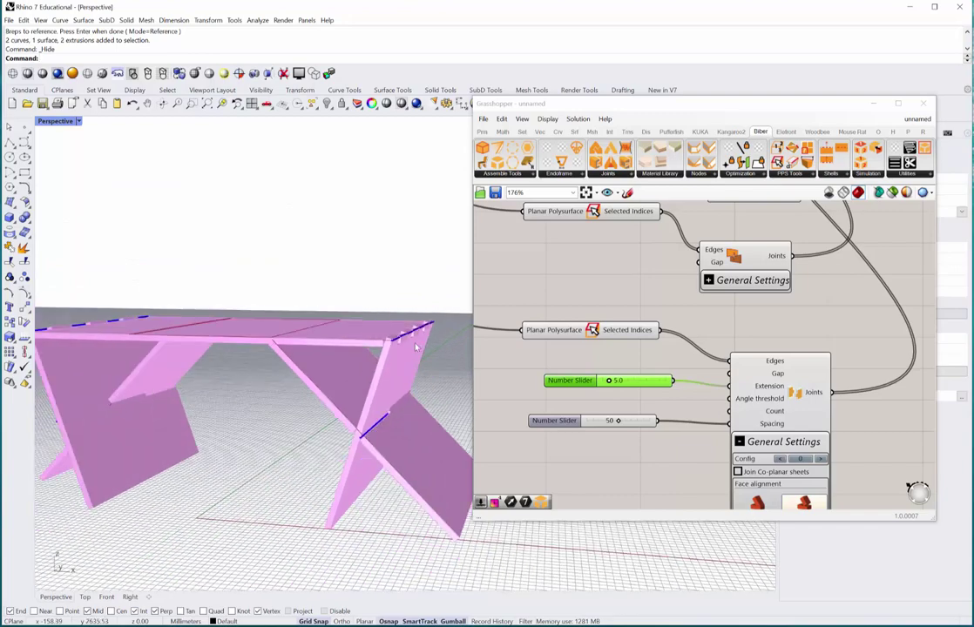
{"action": "scroll", "coordinate": [415, 347], "scroll_direction": "down", "scroll_amount": 3}
{"action": "right_click_drag", "start_coordinate": [410, 348], "coordinate": [134, 350]}
{"action": "scroll", "coordinate": [150, 335], "scroll_direction": "up", "scroll_amount": 6}
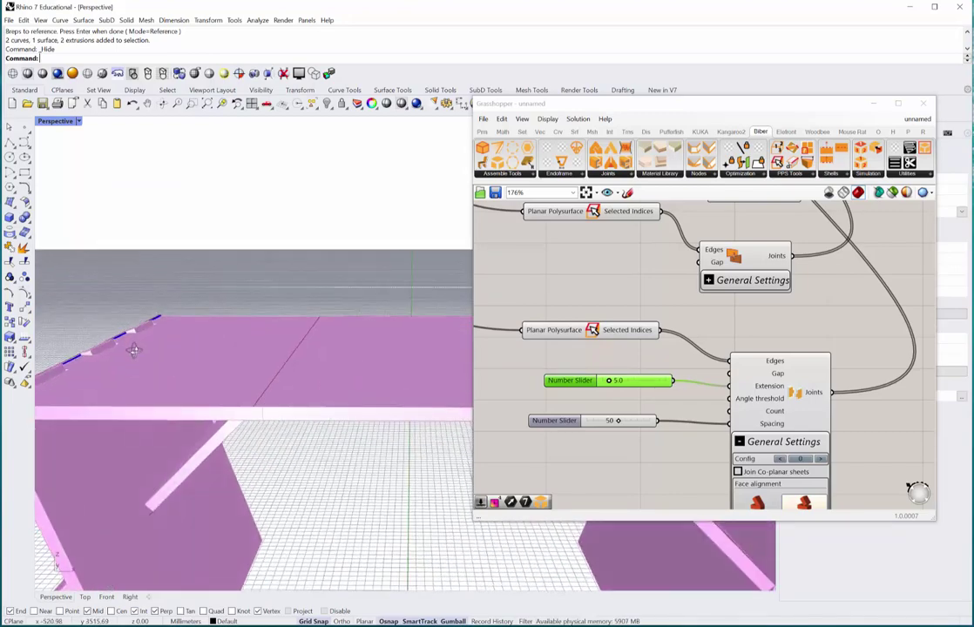
{"action": "scroll", "coordinate": [133, 349], "scroll_direction": "down", "scroll_amount": 8}
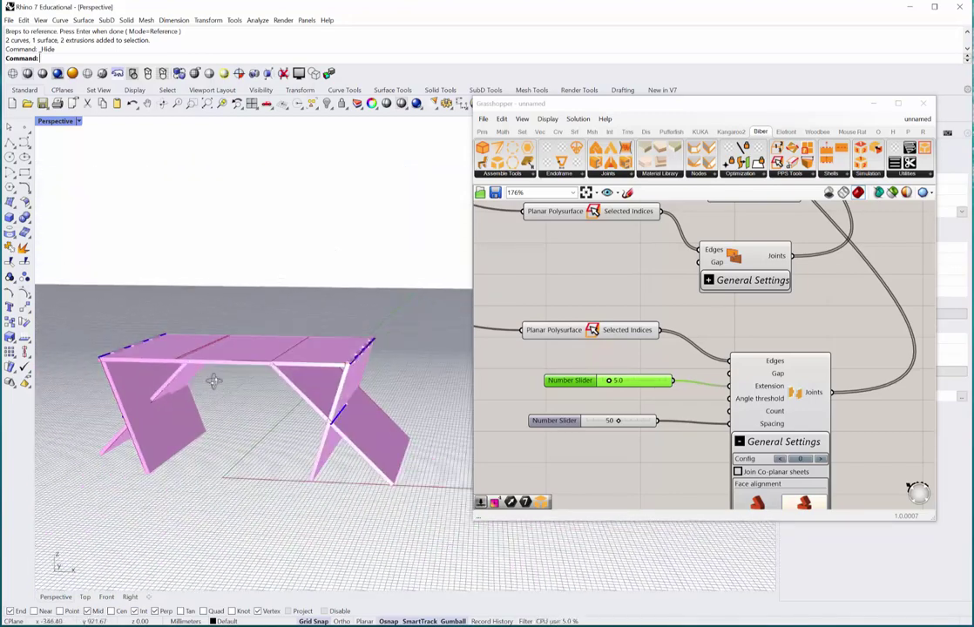
{"action": "right_click_drag", "start_coordinate": [213, 381], "coordinate": [236, 373]}
{"action": "scroll", "coordinate": [233, 382], "scroll_direction": "up", "scroll_amount": 3}
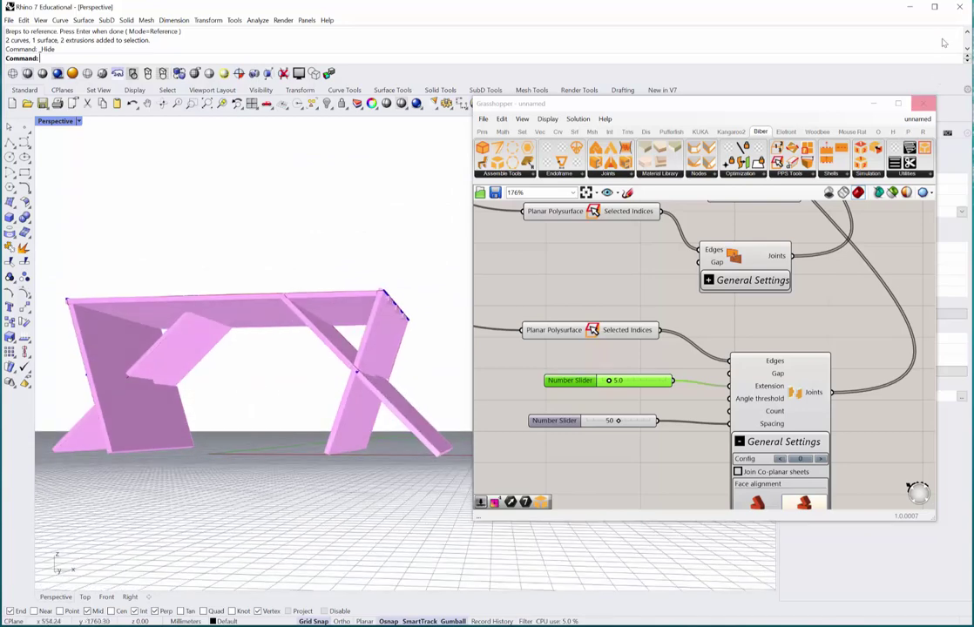
{"action": "left_click", "coordinate": [619, 324]}
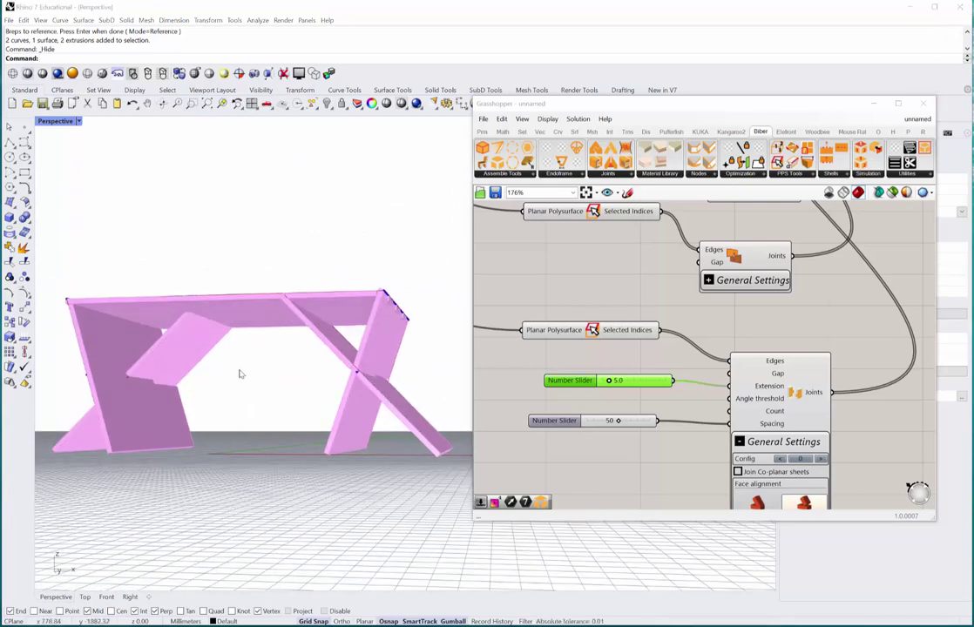
{"action": "mouse_move", "coordinate": [232, 389]}
{"action": "right_mouse_down"}
{"action": "mouse_move", "coordinate": [220, 391]}
{"action": "mouse_move", "coordinate": [228, 394]}
{"action": "right_mouse_up"}
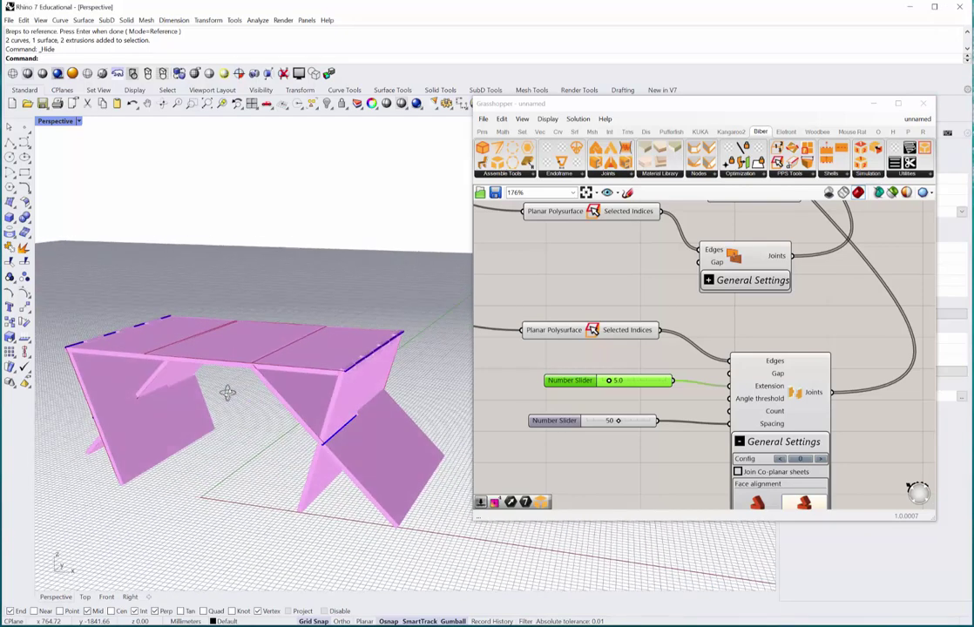
{"action": "right_click_drag", "start_coordinate": [273, 367], "coordinate": [193, 372]}
{"action": "scroll", "coordinate": [193, 372], "scroll_direction": "up", "scroll_amount": 5}
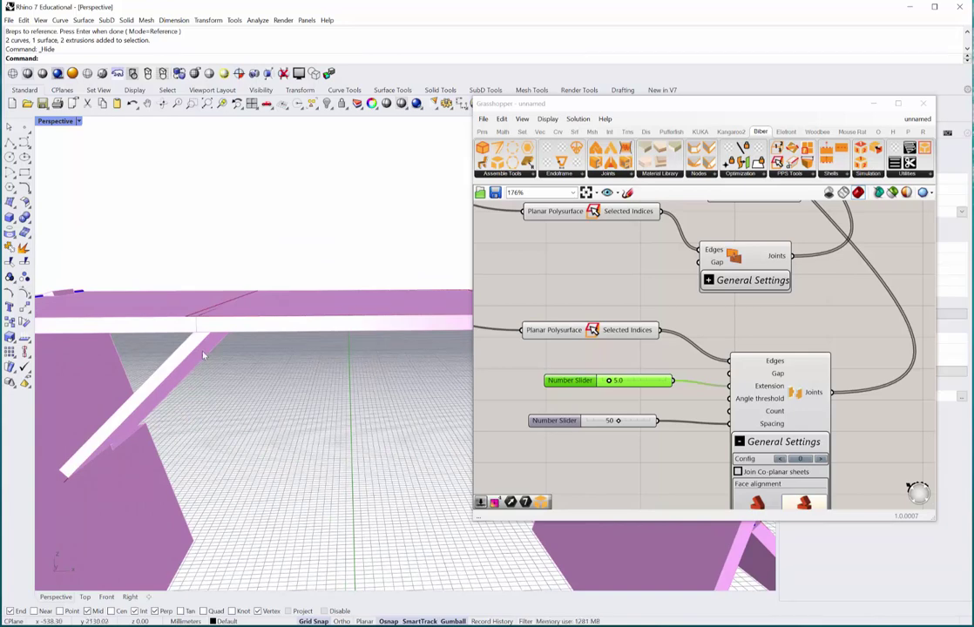
{"action": "right_click_drag", "start_coordinate": [249, 324], "coordinate": [269, 339]}
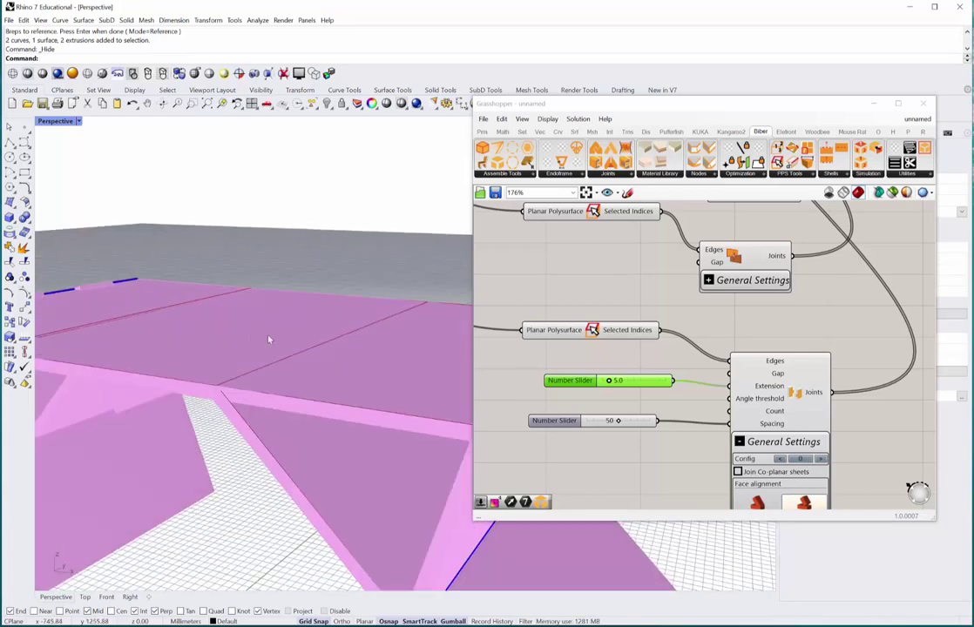
{"action": "scroll", "coordinate": [269, 339], "scroll_direction": "down", "scroll_amount": 4}
{"action": "right_click_drag", "start_coordinate": [272, 380], "coordinate": [303, 353]}
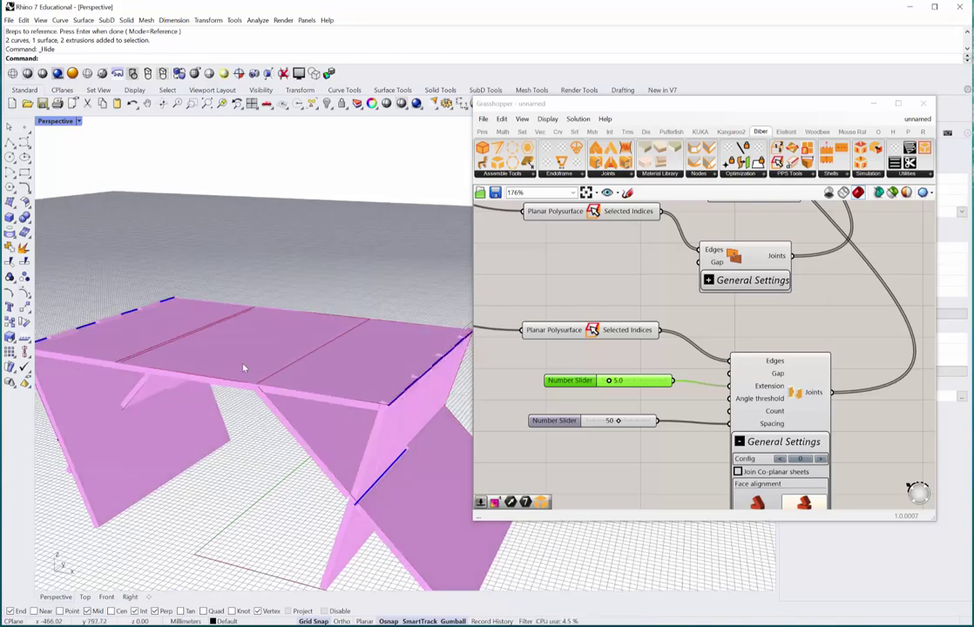
{"action": "right_click_drag", "start_coordinate": [245, 369], "coordinate": [250, 348]}
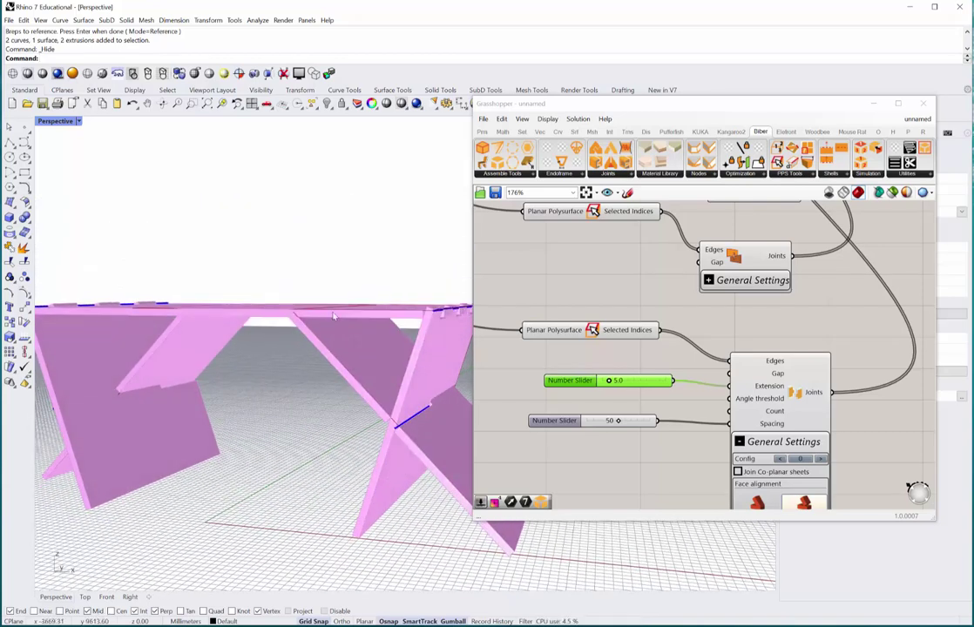
Step: Collapse the Finger Joint's General Settings and duplicate its Edge Selection component below the two sliders
{"action": "left_click", "coordinate": [739, 442]}
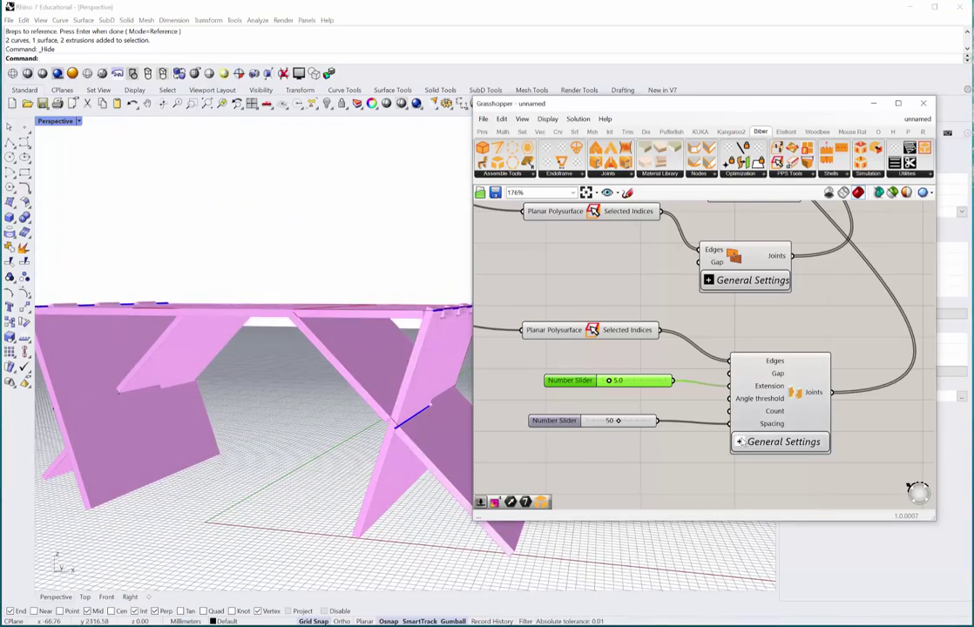
{"action": "right_click_drag", "start_coordinate": [682, 471], "coordinate": [644, 413]}
{"action": "right_click_drag", "start_coordinate": [264, 355], "coordinate": [341, 342]}
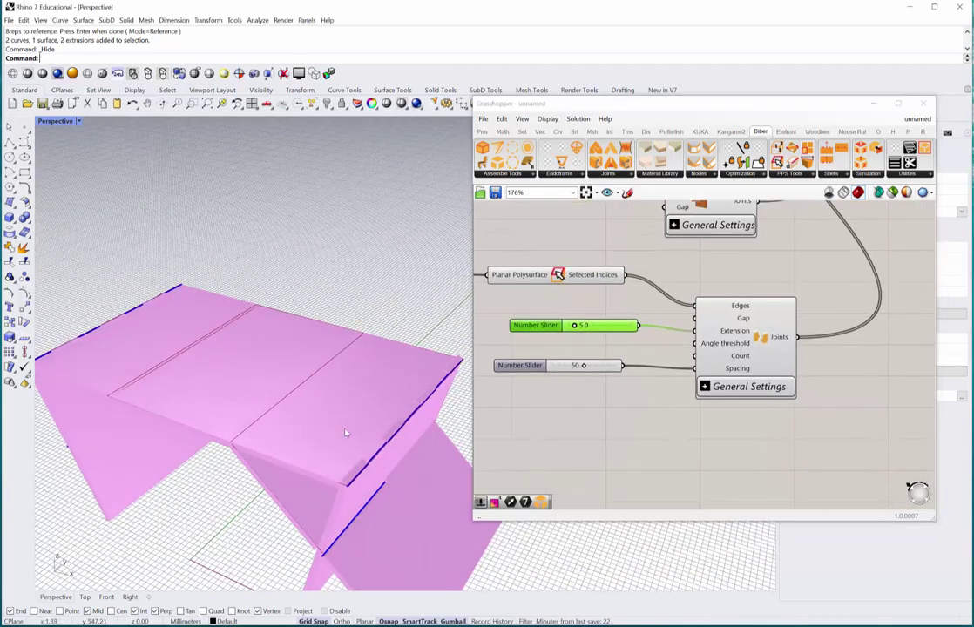
{"action": "right_click_drag", "start_coordinate": [315, 407], "coordinate": [319, 376]}
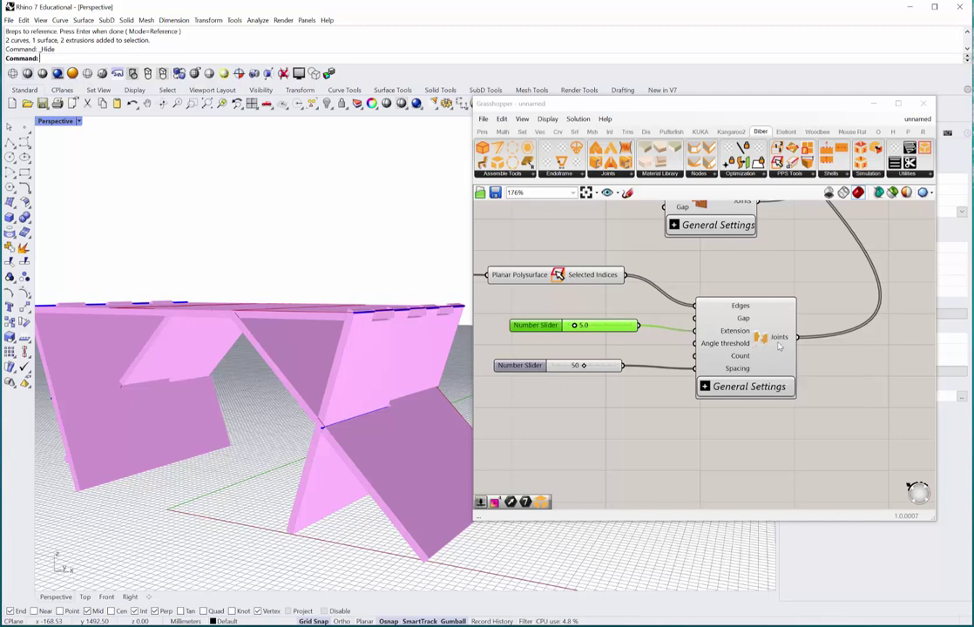
{"action": "scroll", "coordinate": [765, 362], "scroll_direction": "down", "scroll_amount": 2}
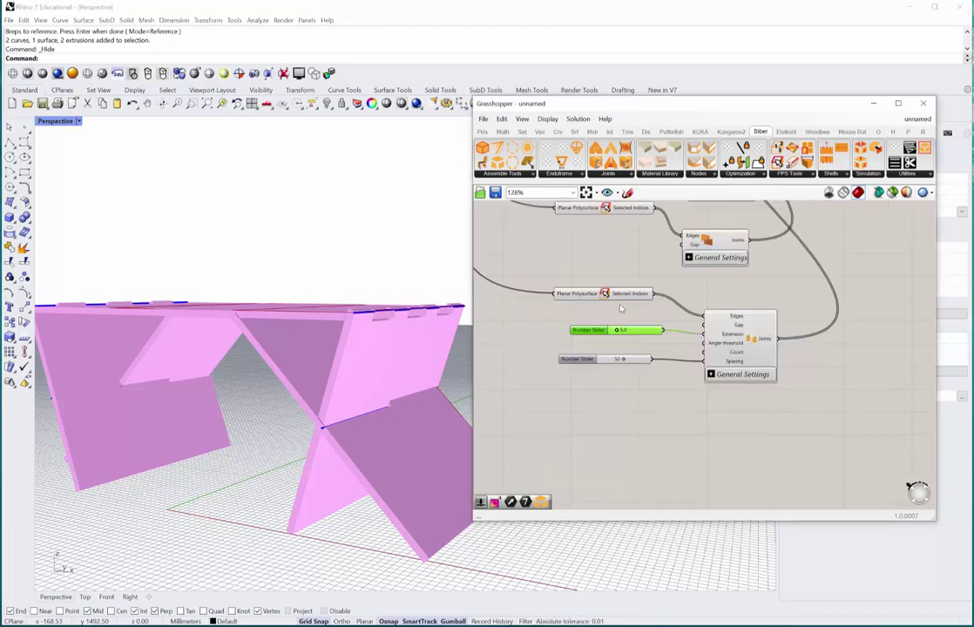
{"action": "left_click", "coordinate": [614, 297]}
{"action": "key", "text": "ctrl+c"}
{"action": "key", "text": "ctrl+v"}
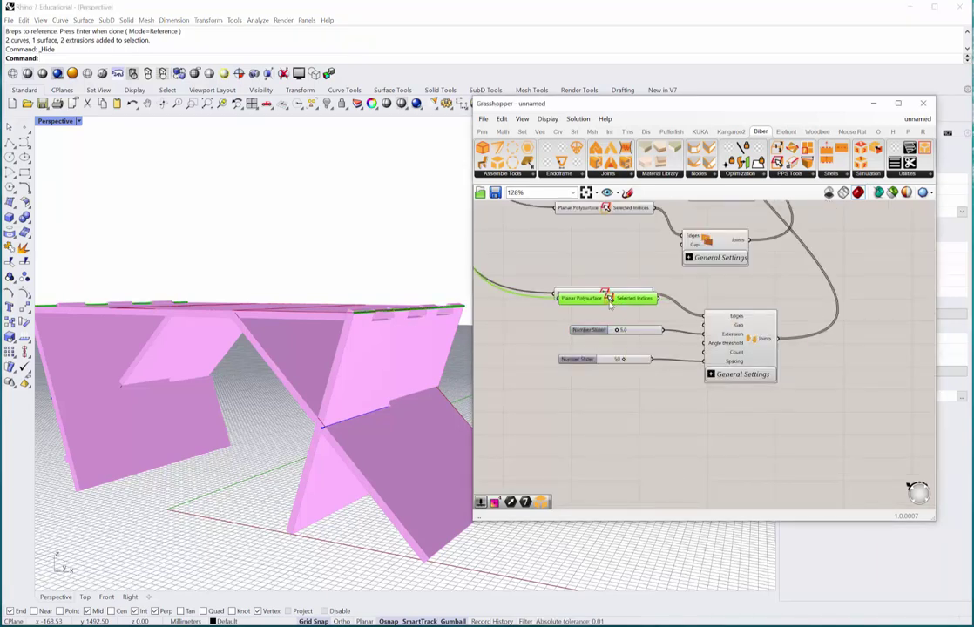
{"action": "left_click_drag", "start_coordinate": [615, 297], "coordinate": [618, 424]}
Step: Duplicate the Finger Joint component with its inputs directly below the original, beside the new Edge Selection copy
{"action": "left_click", "coordinate": [755, 344]}
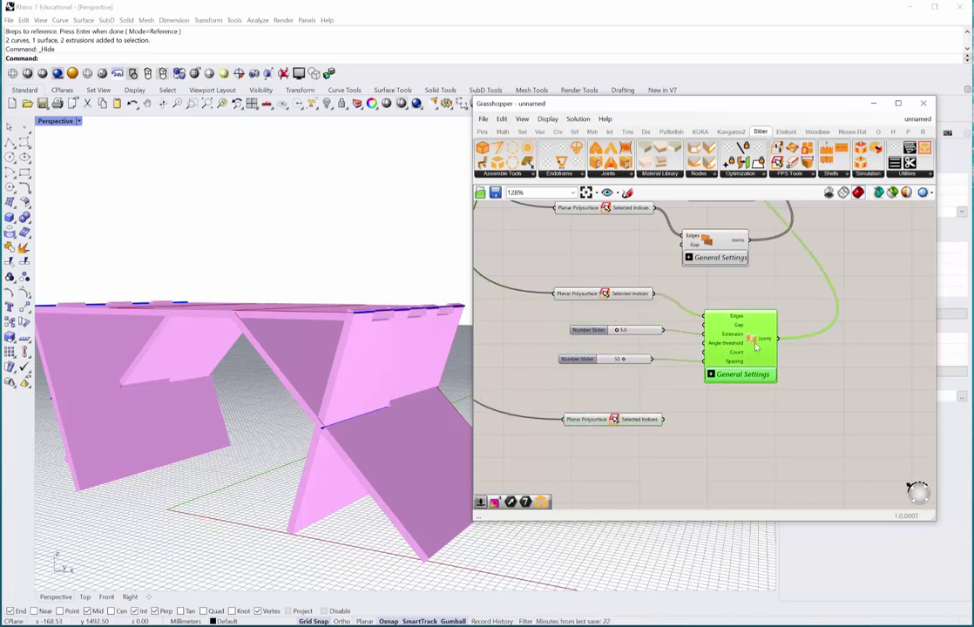
{"action": "left_click_drag", "start_coordinate": [752, 335], "coordinate": [749, 425], "text": "alt"}
{"action": "scroll", "coordinate": [654, 401], "scroll_direction": "up", "scroll_amount": 2}
Step: Pick the two inner tabletop seams, where the slanted legs meet it, as the edges of the copied Edge Selection component
{"action": "left_click", "coordinate": [592, 431]}
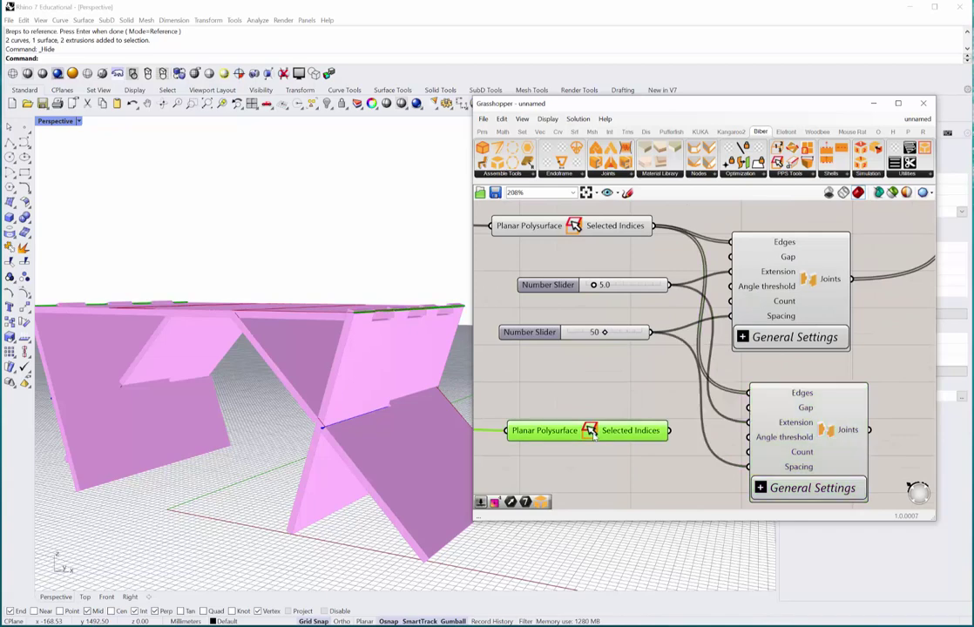
{"action": "right_click", "coordinate": [593, 433]}
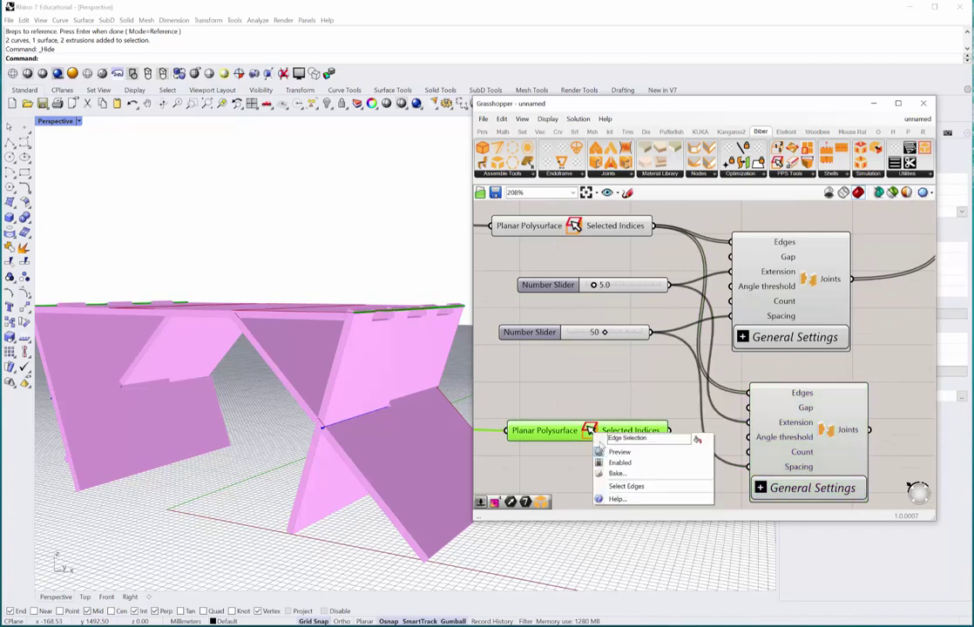
{"action": "left_click", "coordinate": [619, 486]}
{"action": "right_click_drag", "start_coordinate": [316, 269], "coordinate": [315, 378]}
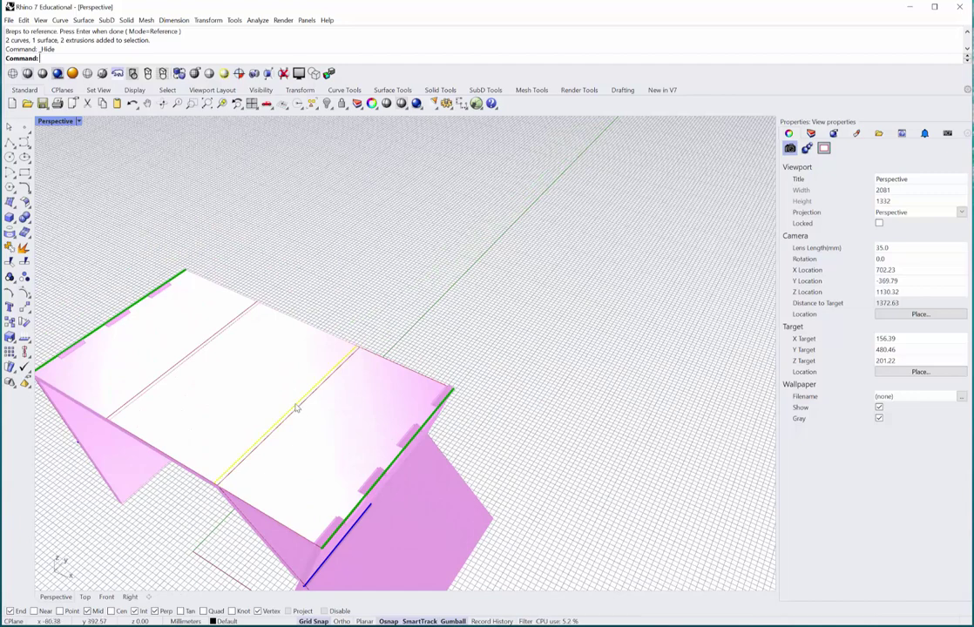
{"action": "left_click", "coordinate": [296, 408]}
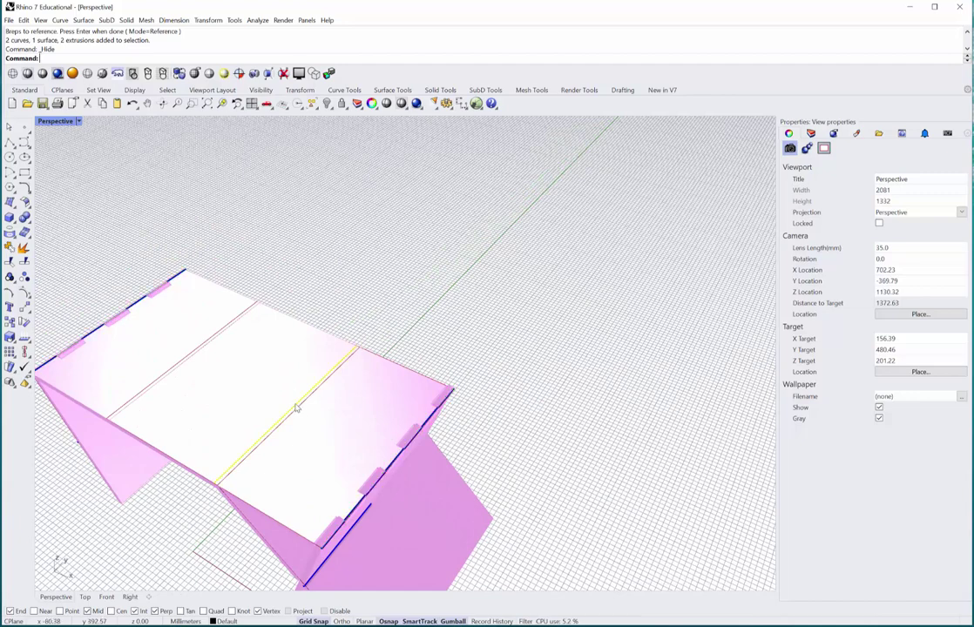
{"action": "left_click", "coordinate": [226, 363]}
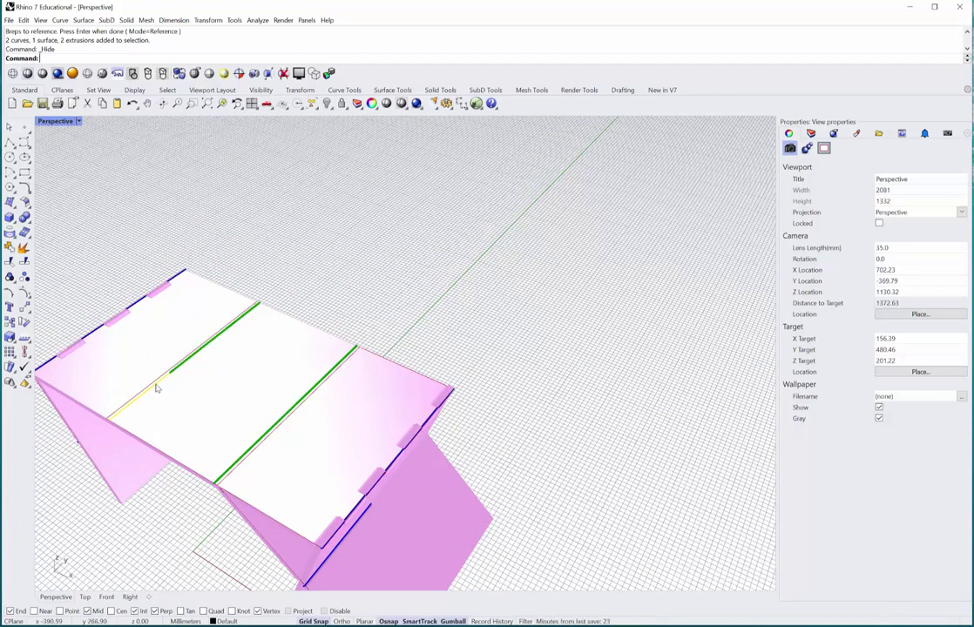
{"action": "right_click_drag", "start_coordinate": [222, 389], "coordinate": [254, 326]}
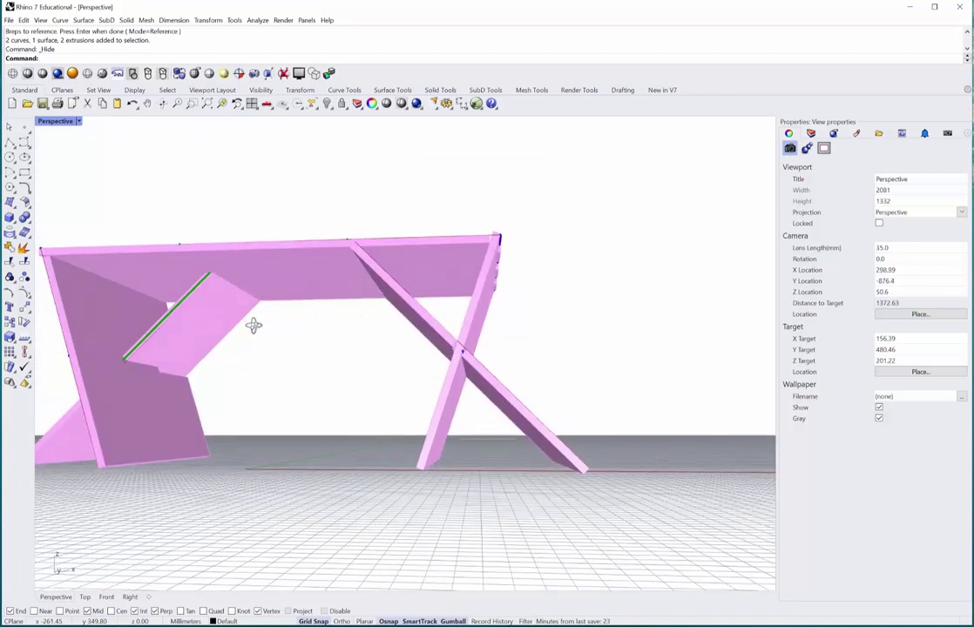
{"action": "key", "text": "alt+Tab"}
Step: Connect the copied Edge Selection's Selected Indices to the duplicate Finger Joint's Edges input, replacing the original selection
{"action": "scroll", "coordinate": [663, 381], "scroll_direction": "down", "scroll_amount": 2}
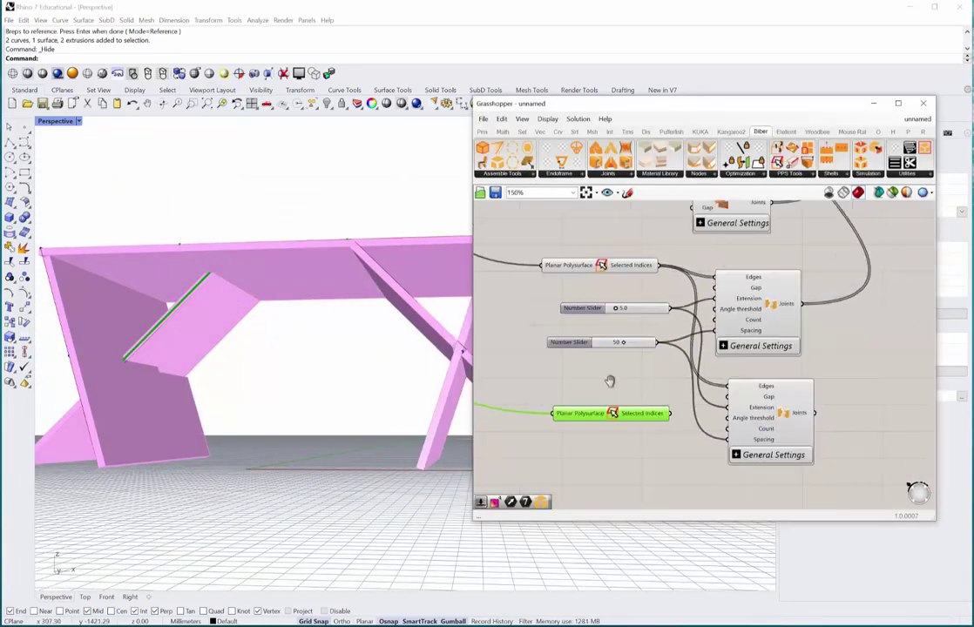
{"action": "right_click_drag", "start_coordinate": [610, 382], "coordinate": [502, 382]}
{"action": "scroll", "coordinate": [562, 412], "scroll_direction": "up", "scroll_amount": 2}
{"action": "left_click_drag", "start_coordinate": [559, 414], "coordinate": [640, 383]}
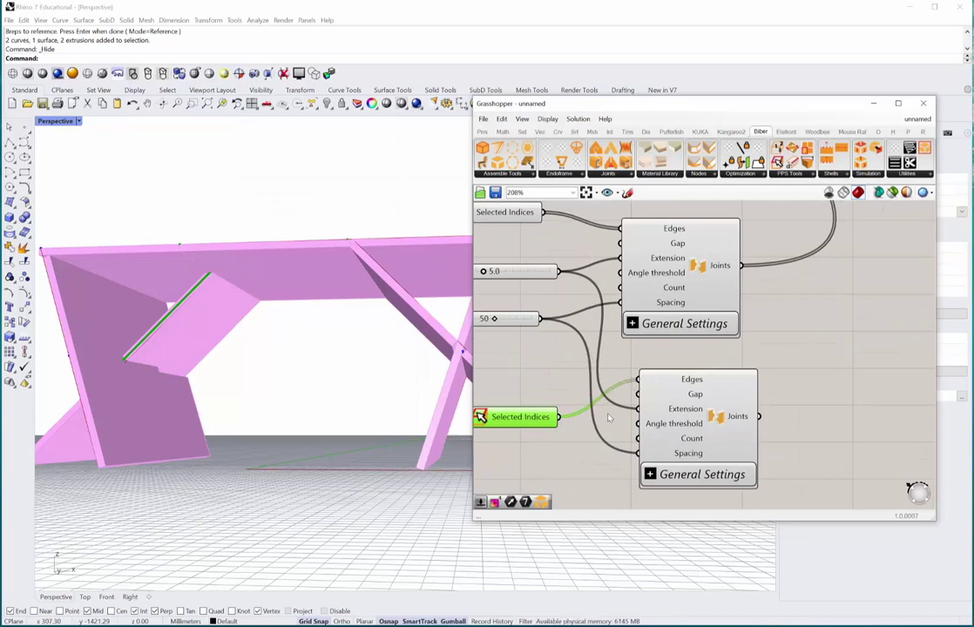
{"action": "scroll", "coordinate": [607, 417], "scroll_direction": "down", "scroll_amount": 2}
{"action": "right_click_drag", "start_coordinate": [583, 389], "coordinate": [600, 410]}
{"action": "scroll", "coordinate": [596, 402], "scroll_direction": "down", "scroll_amount": 2}
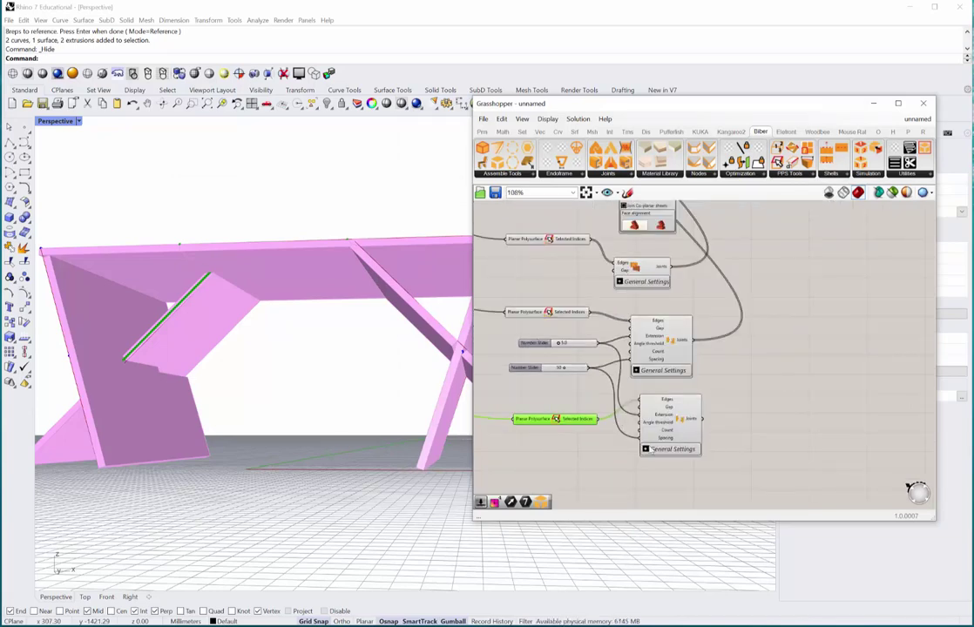
Step: Expand the duplicate Finger Joint's General Settings and enable Join Co-planar sheets
{"action": "left_click", "coordinate": [646, 449]}
{"action": "scroll", "coordinate": [643, 471], "scroll_direction": "up", "scroll_amount": 4}
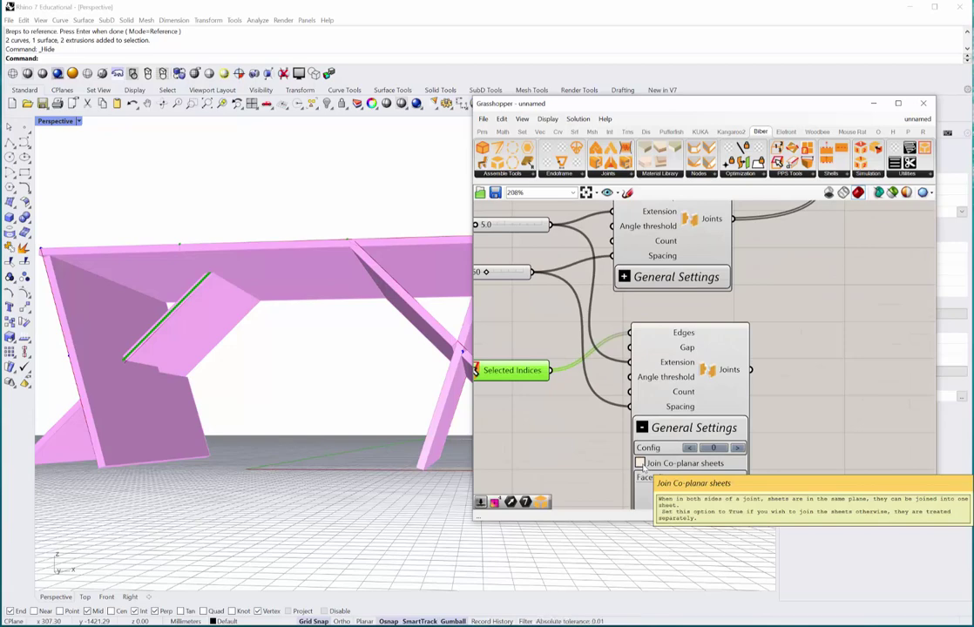
{"action": "left_click", "coordinate": [640, 464]}
{"action": "scroll", "coordinate": [564, 463], "scroll_direction": "down", "scroll_amount": 1}
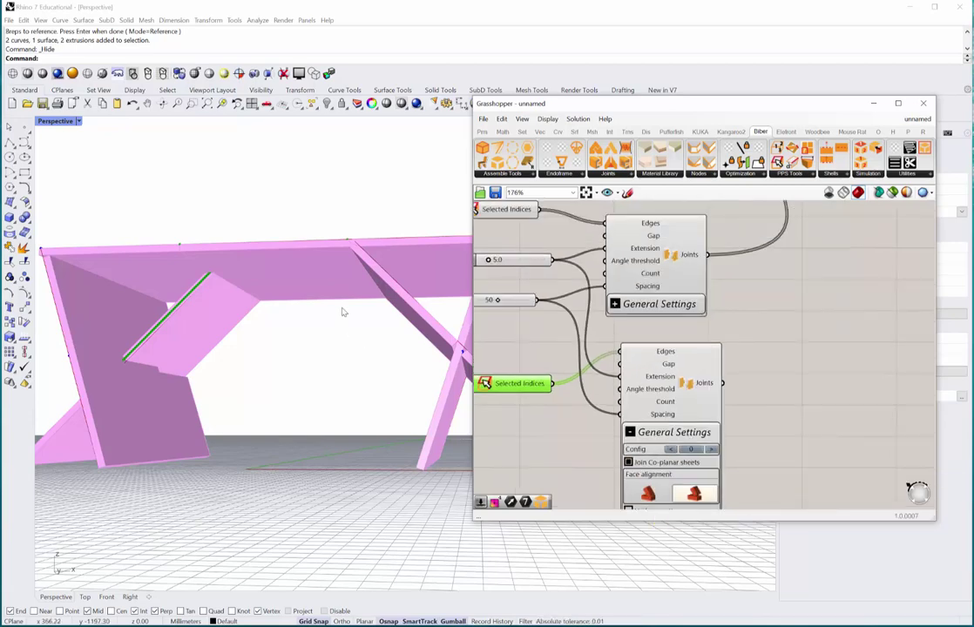
{"action": "right_click_drag", "start_coordinate": [343, 311], "coordinate": [384, 374]}
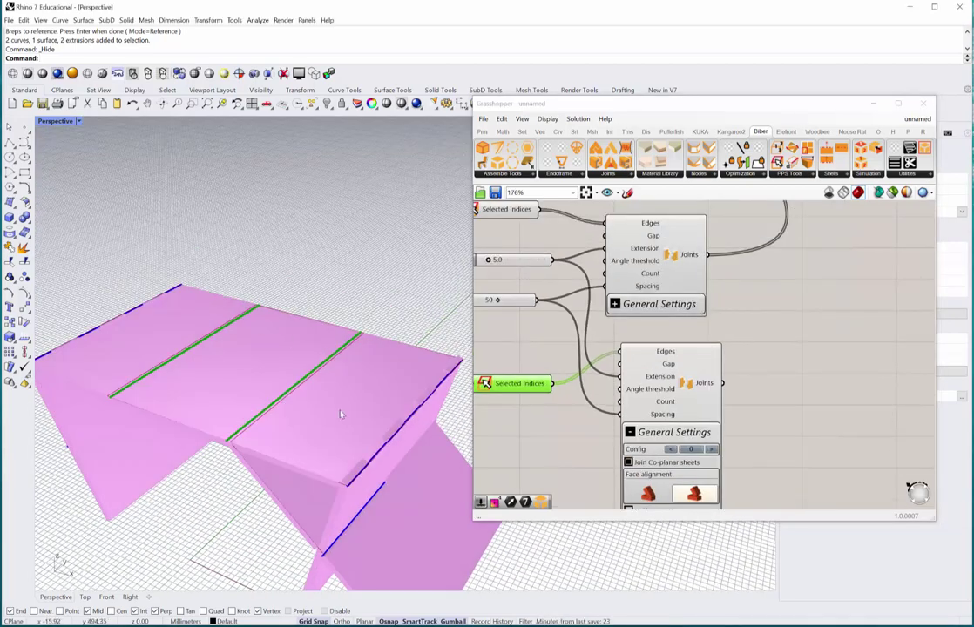
Step: Move the Assembly component beside the finger joint components and add the duplicate Finger Joint's output to its Joint input
{"action": "scroll", "coordinate": [702, 388], "scroll_direction": "down", "scroll_amount": 2}
{"action": "right_click_drag", "start_coordinate": [702, 365], "coordinate": [593, 459]}
{"action": "scroll", "coordinate": [680, 289], "scroll_direction": "down", "scroll_amount": 4}
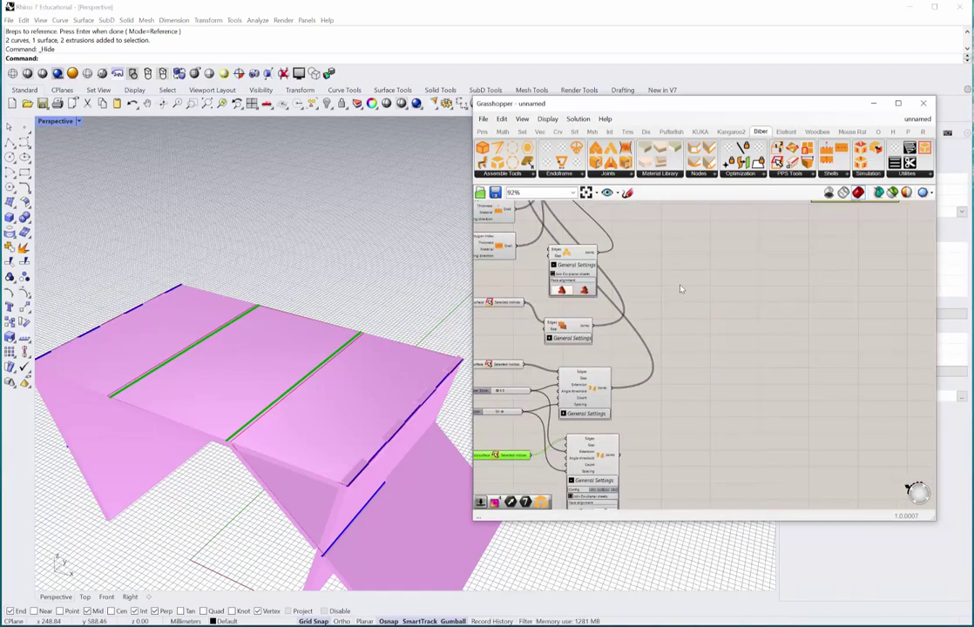
{"action": "right_click_drag", "start_coordinate": [705, 258], "coordinate": [705, 302]}
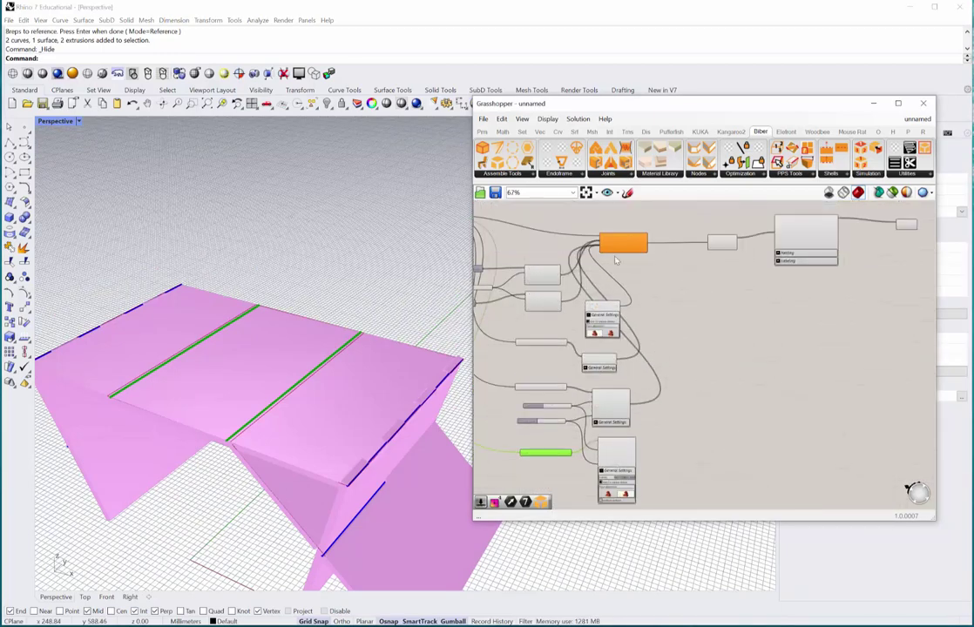
{"action": "left_click_drag", "start_coordinate": [623, 245], "coordinate": [708, 412]}
{"action": "scroll", "coordinate": [643, 450], "scroll_direction": "up", "scroll_amount": 4}
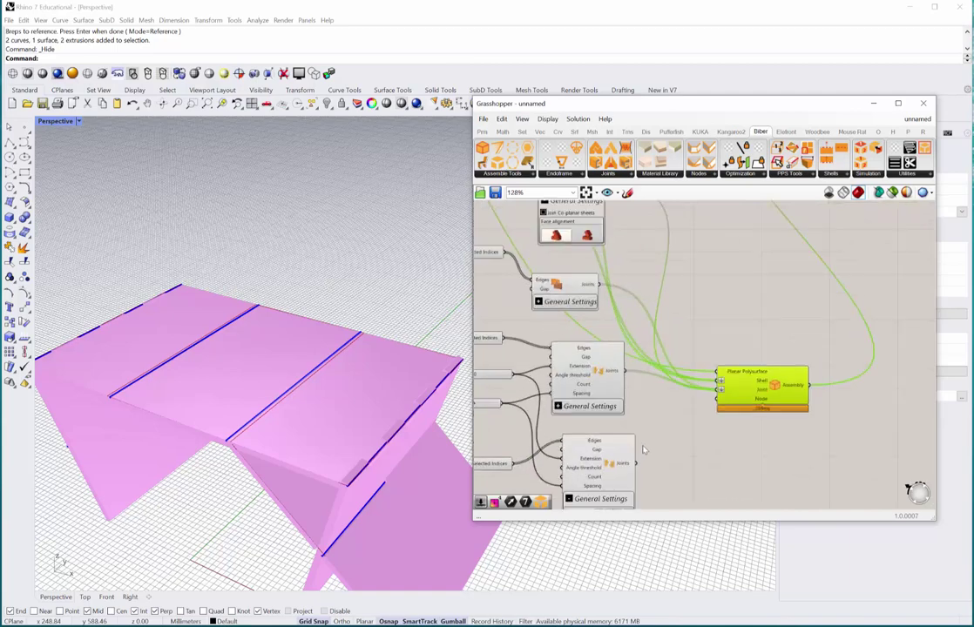
{"action": "scroll", "coordinate": [643, 449], "scroll_direction": "up", "scroll_amount": 1}
{"action": "left_click_drag", "start_coordinate": [626, 454], "coordinate": [723, 365]}
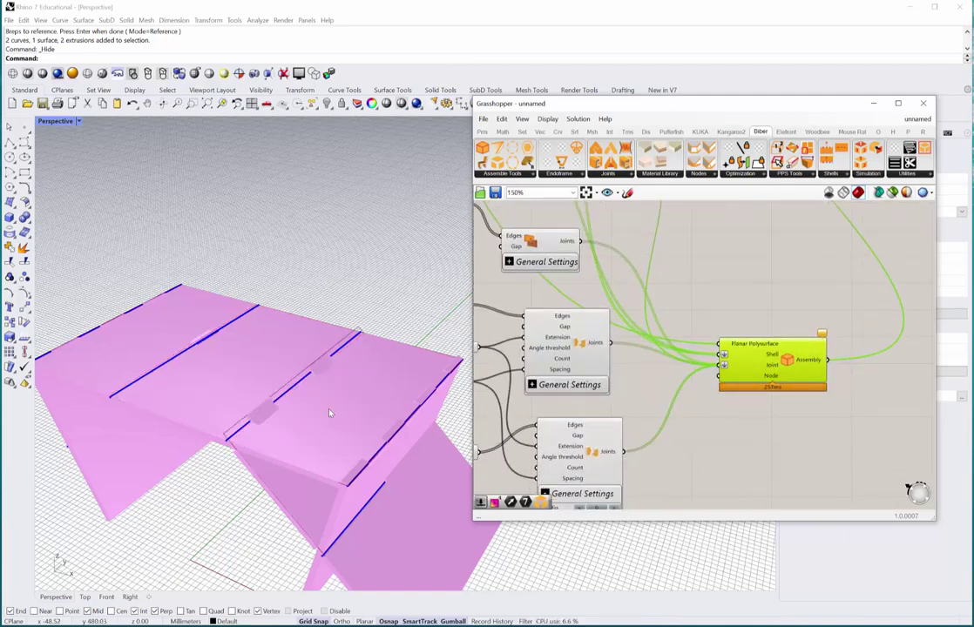
{"action": "right_click_drag", "start_coordinate": [333, 411], "coordinate": [358, 394]}
{"action": "scroll", "coordinate": [268, 361], "scroll_direction": "up", "scroll_amount": 4}
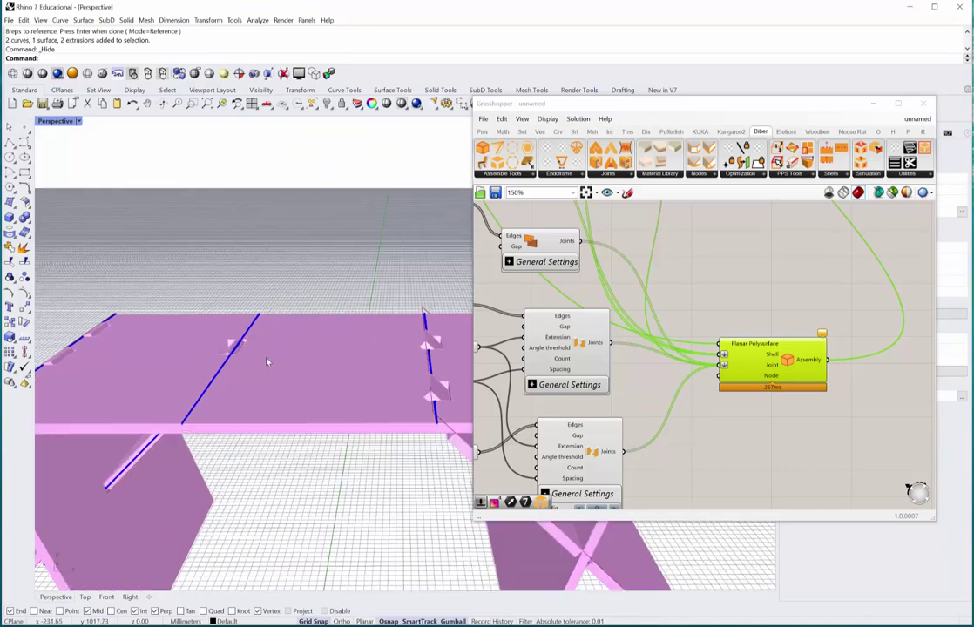
{"action": "right_click_drag", "start_coordinate": [258, 356], "coordinate": [249, 360]}
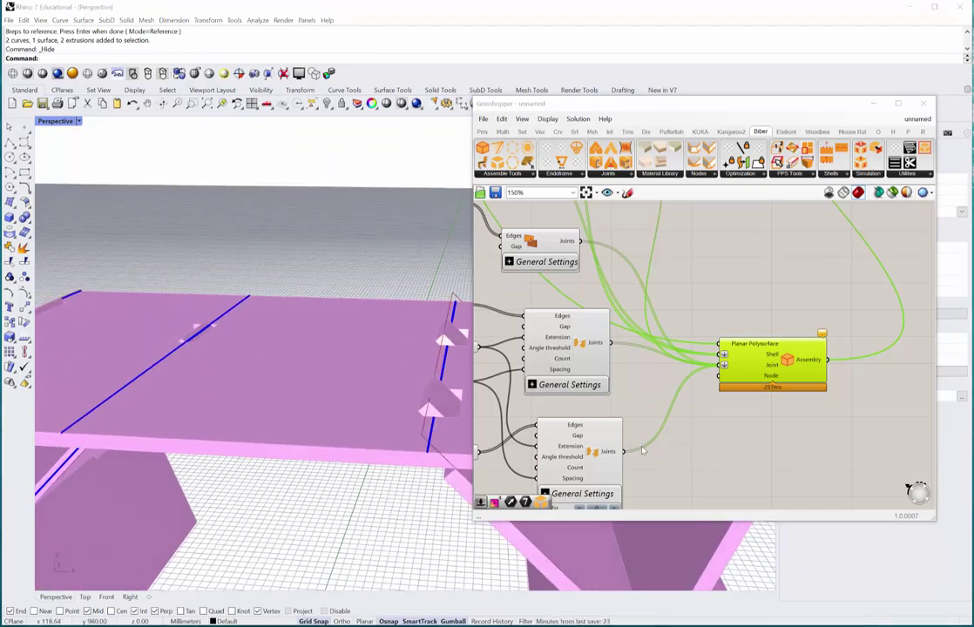
Step: Create a number slider with the value 4 and connect it to the duplicate Finger Joint's Count input
{"action": "right_click_drag", "start_coordinate": [671, 416], "coordinate": [732, 374]}
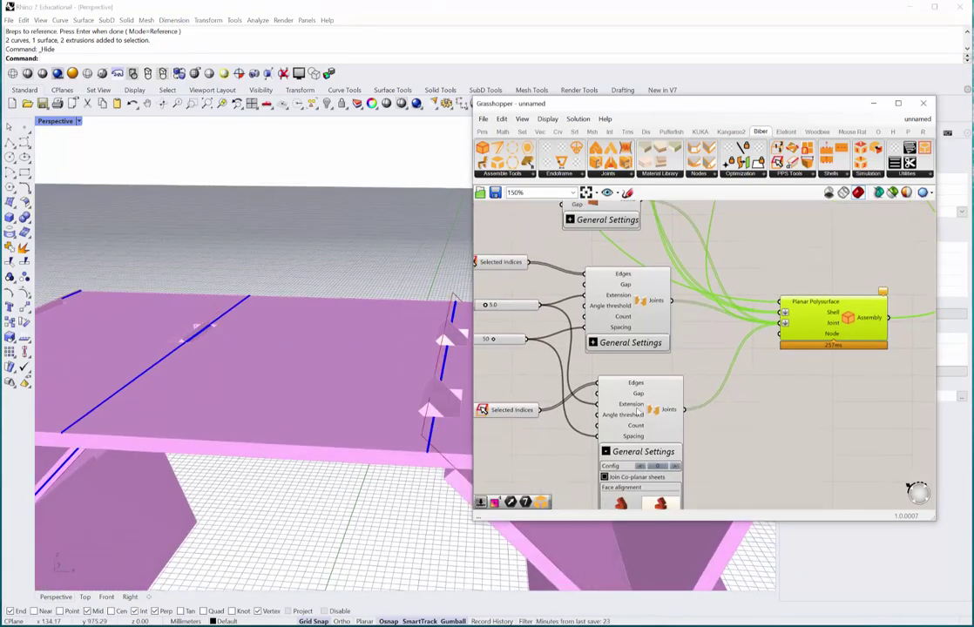
{"action": "right_click_drag", "start_coordinate": [772, 409], "coordinate": [823, 362]}
{"action": "right_click_drag", "start_coordinate": [563, 406], "coordinate": [621, 425]}
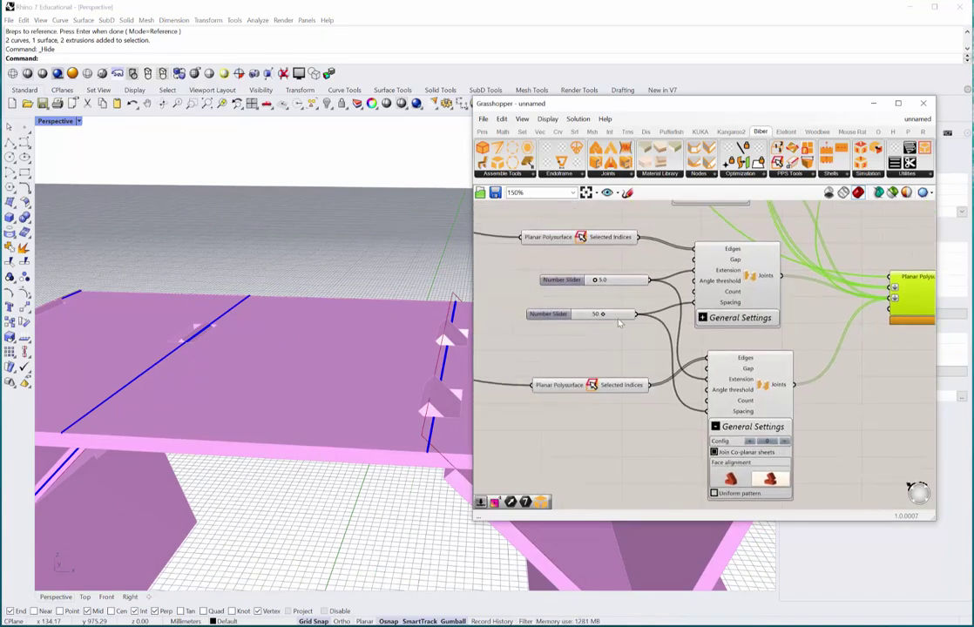
{"action": "left_click", "coordinate": [608, 316]}
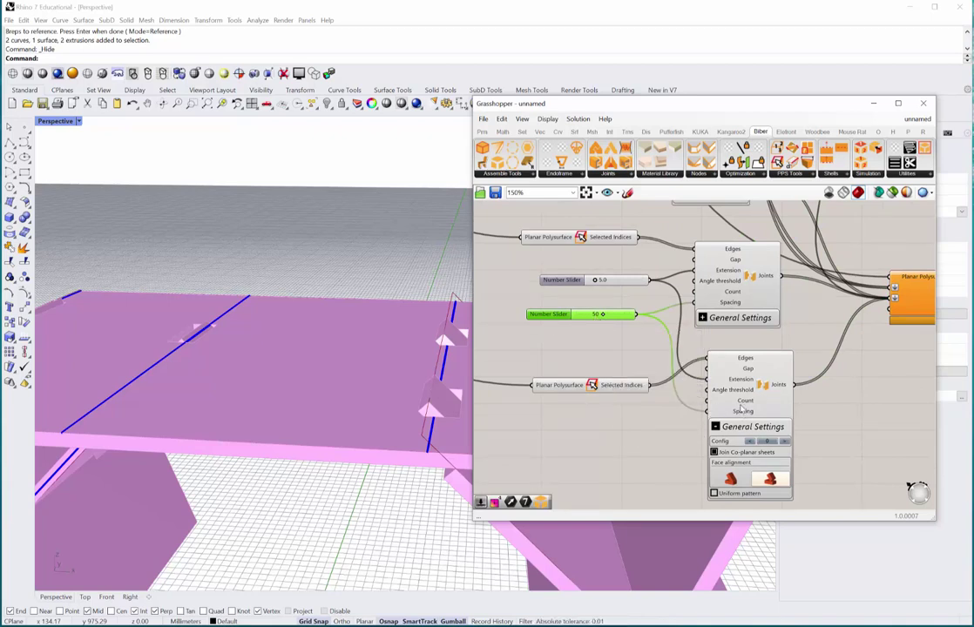
{"action": "double_click", "coordinate": [623, 428]}
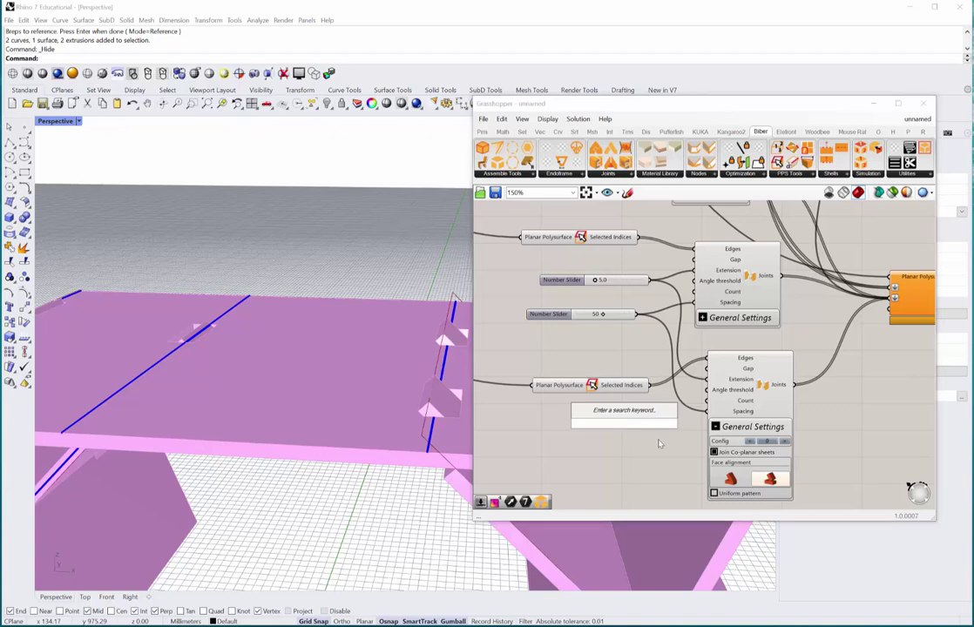
{"action": "type", "text": "4"}
{"action": "key", "text": "Return"}
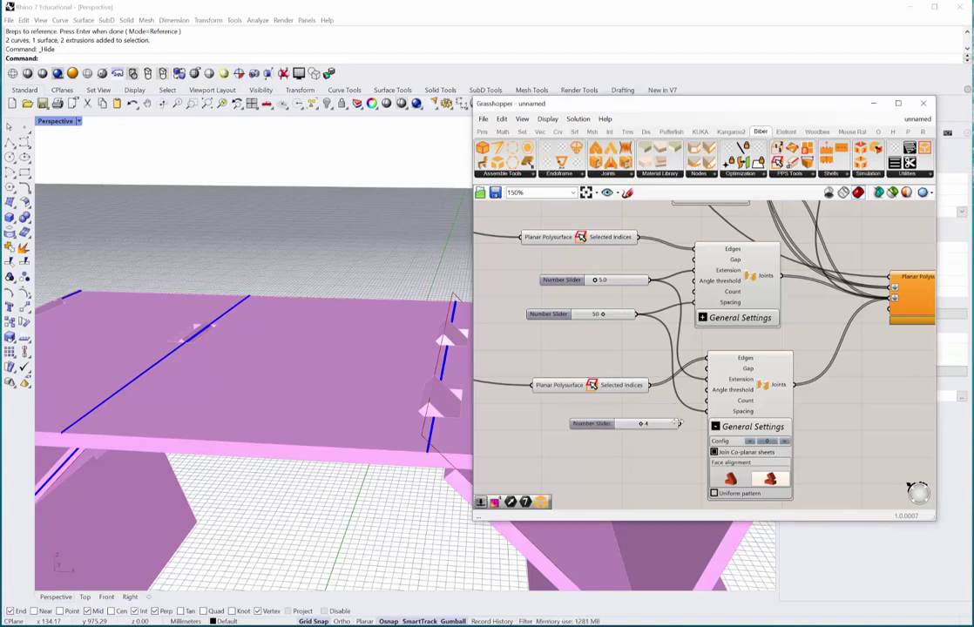
{"action": "left_click_drag", "start_coordinate": [699, 418], "coordinate": [715, 407]}
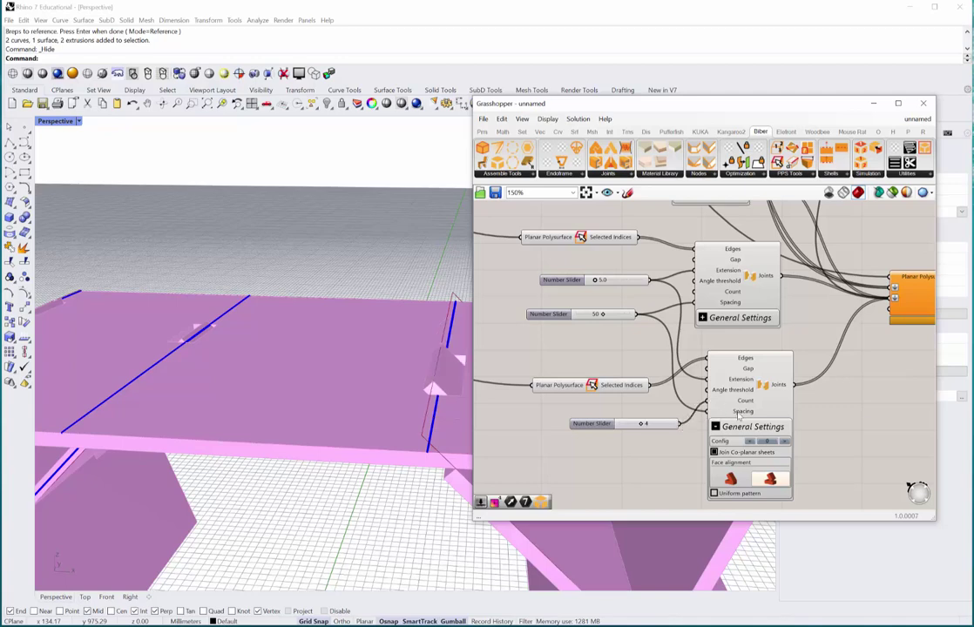
Step: Disconnect the number slider from the duplicate Finger Joint's Spacing input and set its Count slider to 8
{"action": "right_click", "coordinate": [737, 413]}
{"action": "mouse_move", "coordinate": [808, 442]}
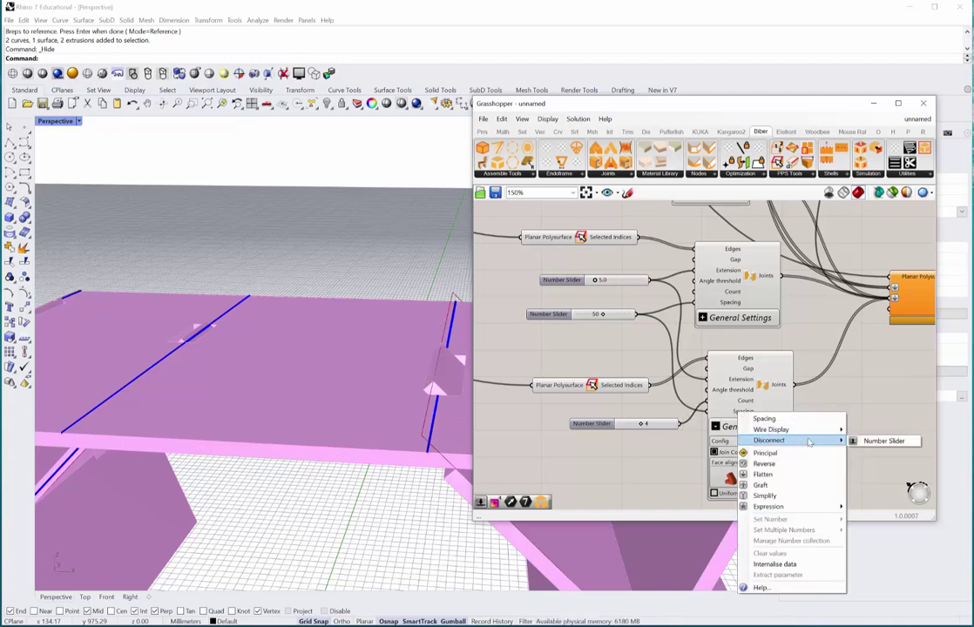
{"action": "left_click", "coordinate": [884, 441]}
{"action": "right_click_drag", "start_coordinate": [303, 387], "coordinate": [261, 429]}
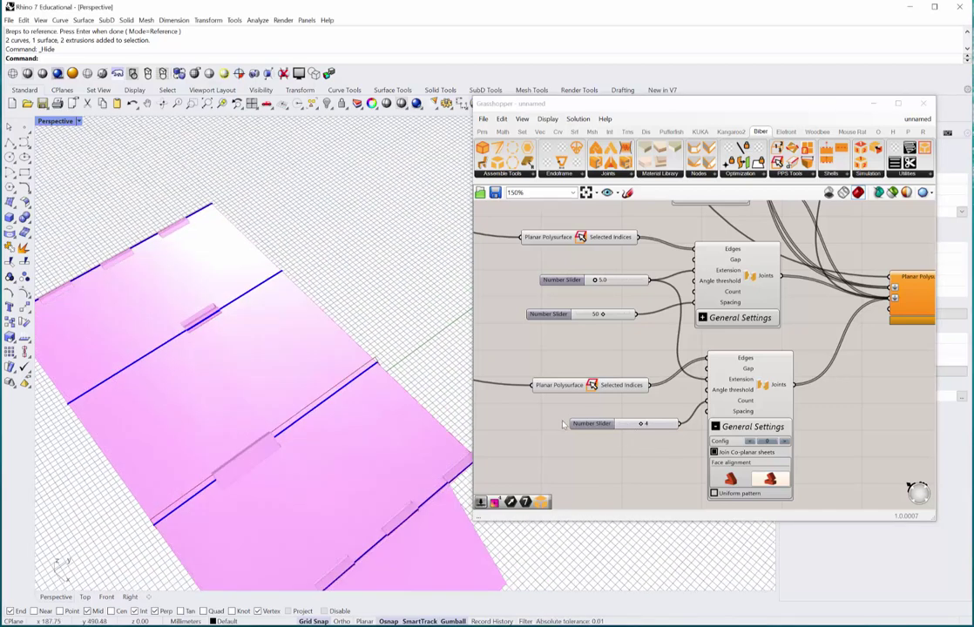
{"action": "left_click", "coordinate": [634, 425]}
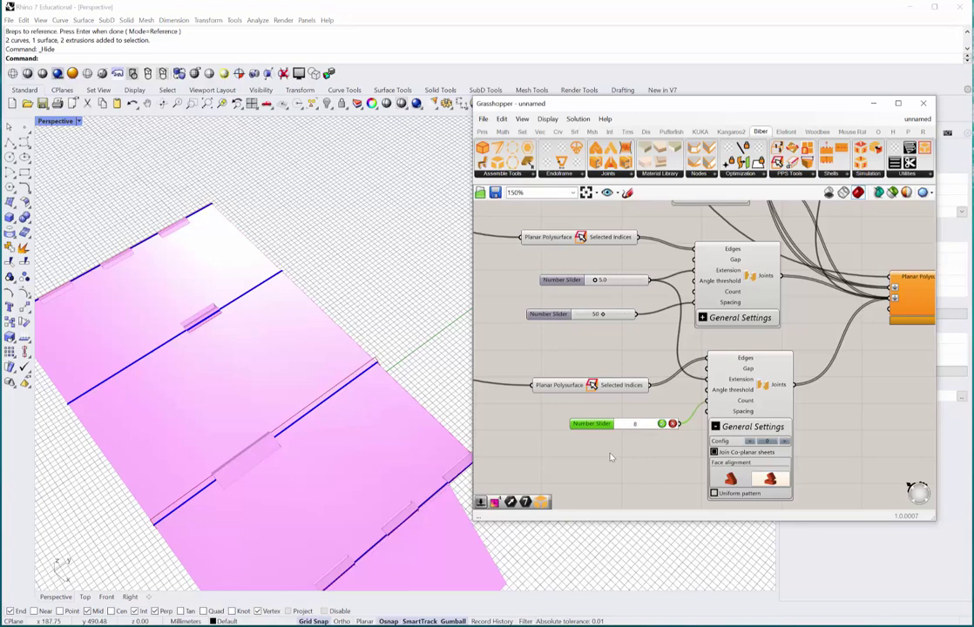
Step: Examine the finger joints along the inner tabletop seams from above and from the side of the slanted legs
{"action": "right_click_drag", "start_coordinate": [258, 418], "coordinate": [238, 351]}
{"action": "right_click", "coordinate": [264, 405]}
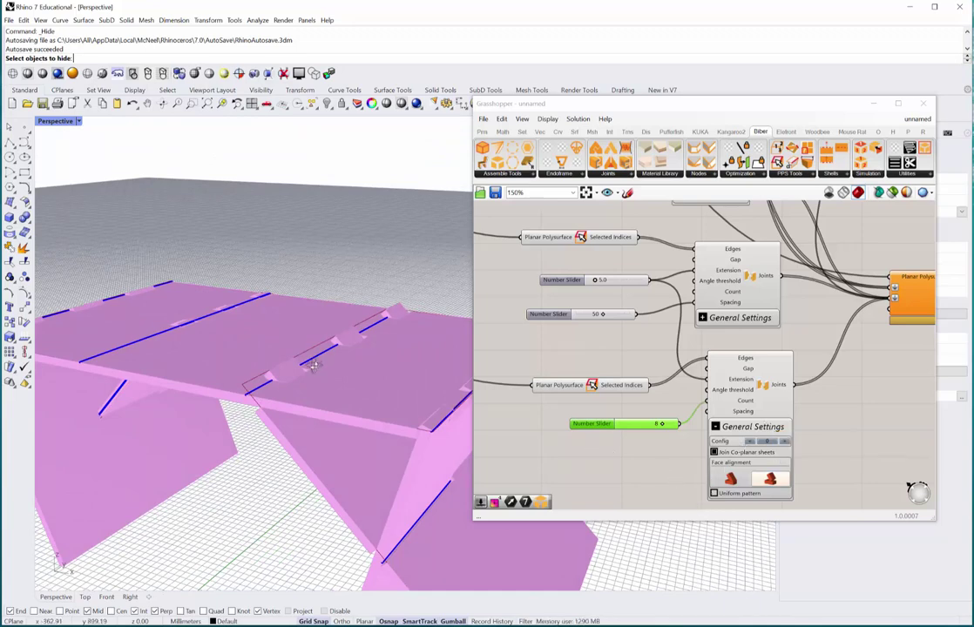
{"action": "right_click_drag", "start_coordinate": [273, 319], "coordinate": [373, 383]}
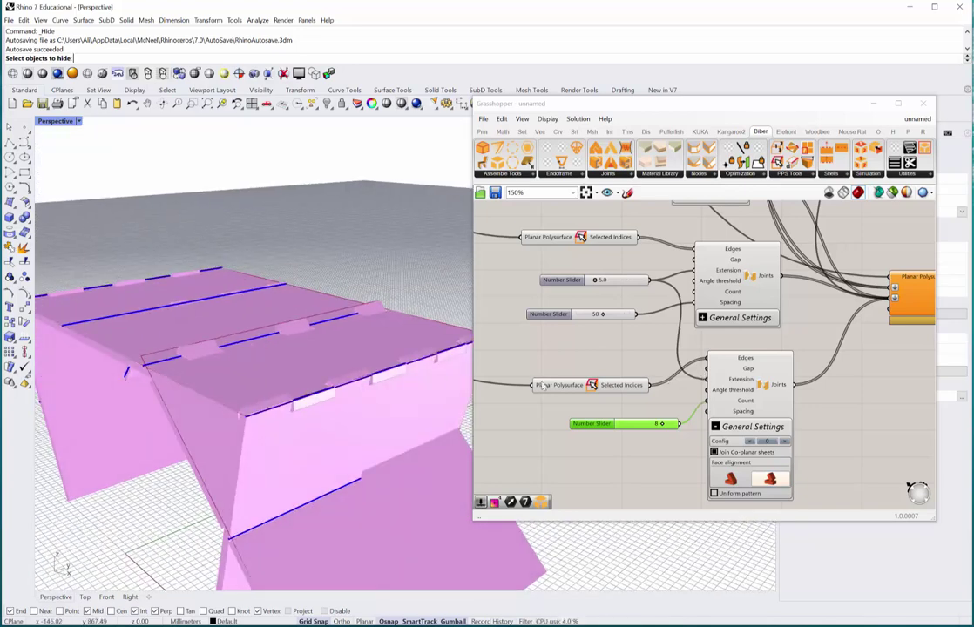
{"action": "right_click_drag", "start_coordinate": [321, 369], "coordinate": [445, 390]}
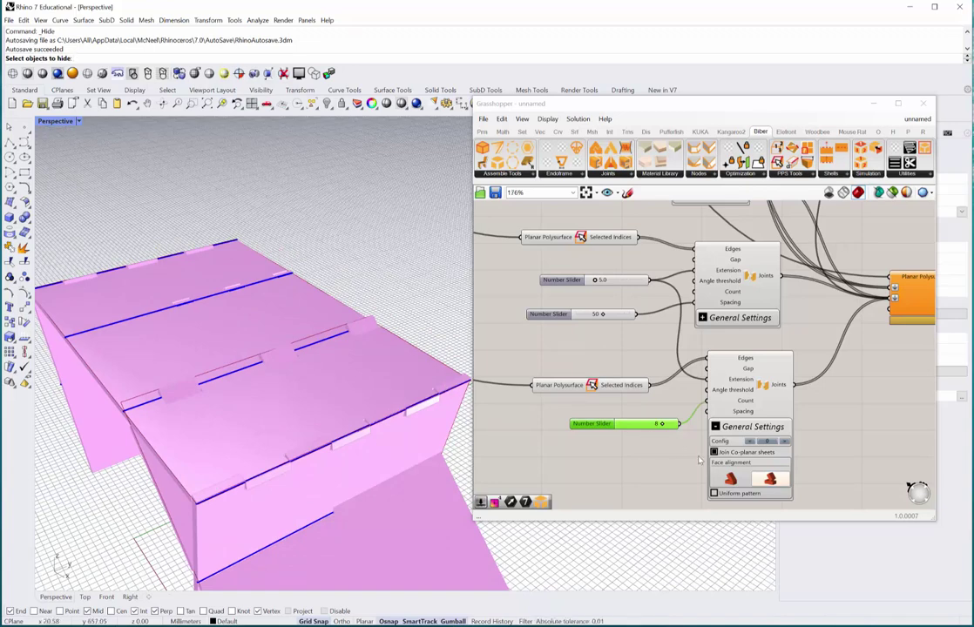
{"action": "scroll", "coordinate": [698, 460], "scroll_direction": "up", "scroll_amount": 1}
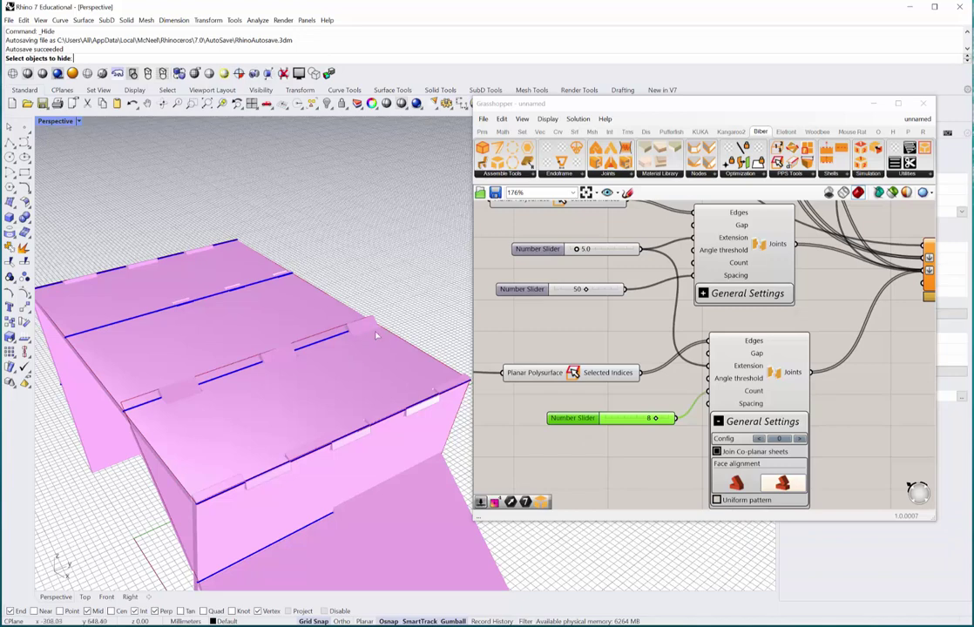
{"action": "right_click_drag", "start_coordinate": [223, 394], "coordinate": [250, 367]}
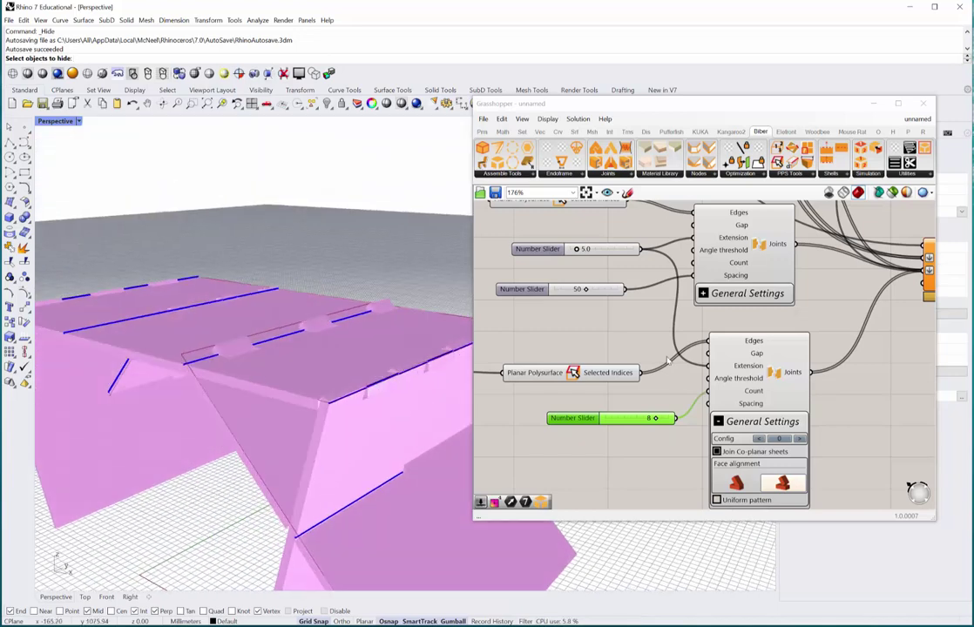
{"action": "right_click_drag", "start_coordinate": [383, 348], "coordinate": [260, 360]}
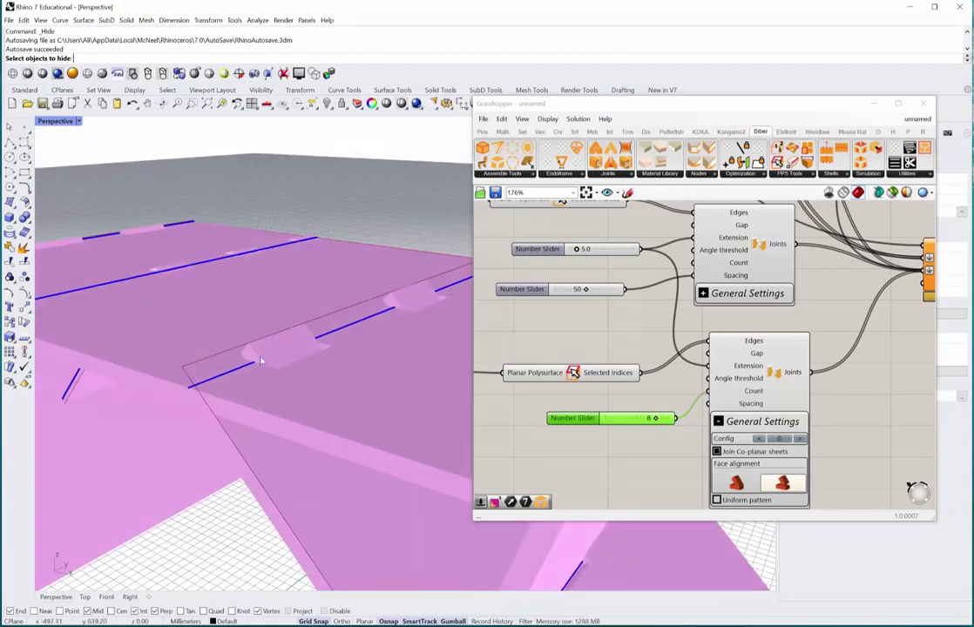
{"action": "mouse_move", "coordinate": [378, 331]}
{"action": "right_mouse_down"}
{"action": "mouse_move", "coordinate": [375, 319]}
{"action": "mouse_move", "coordinate": [369, 339]}
{"action": "right_mouse_up"}
{"action": "right_click_drag", "start_coordinate": [247, 400], "coordinate": [231, 345]}
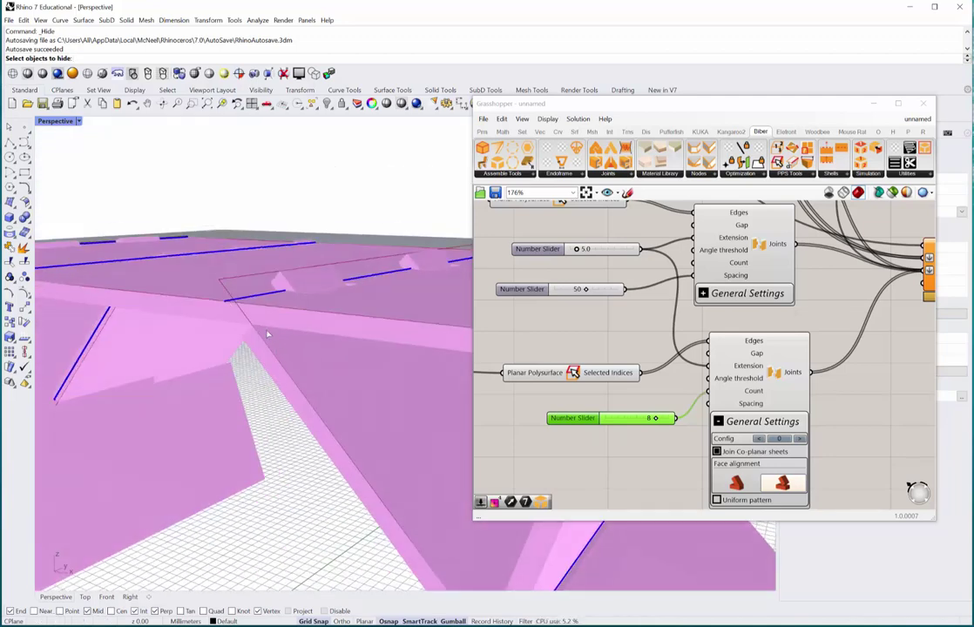
Step: Turn off Join Co-planar sheets on the duplicate Finger Joint and inspect the inner tabletop seams from above and from the side
{"action": "right_click_drag", "start_coordinate": [657, 470], "coordinate": [653, 445]}
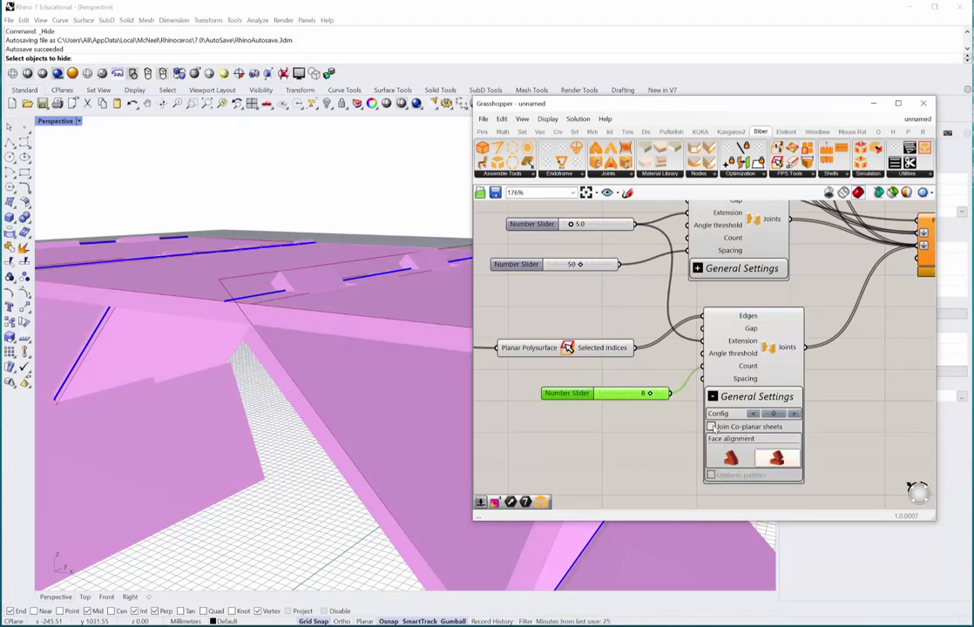
{"action": "right_click_drag", "start_coordinate": [233, 351], "coordinate": [228, 371]}
{"action": "scroll", "coordinate": [231, 374], "scroll_direction": "down", "scroll_amount": 4}
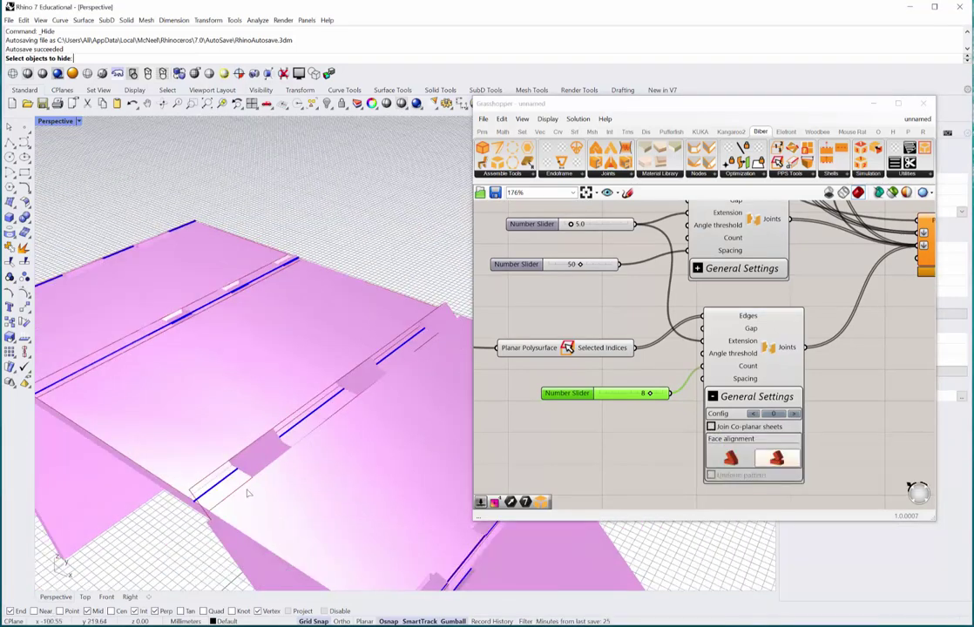
{"action": "scroll", "coordinate": [247, 492], "scroll_direction": "up", "scroll_amount": 6}
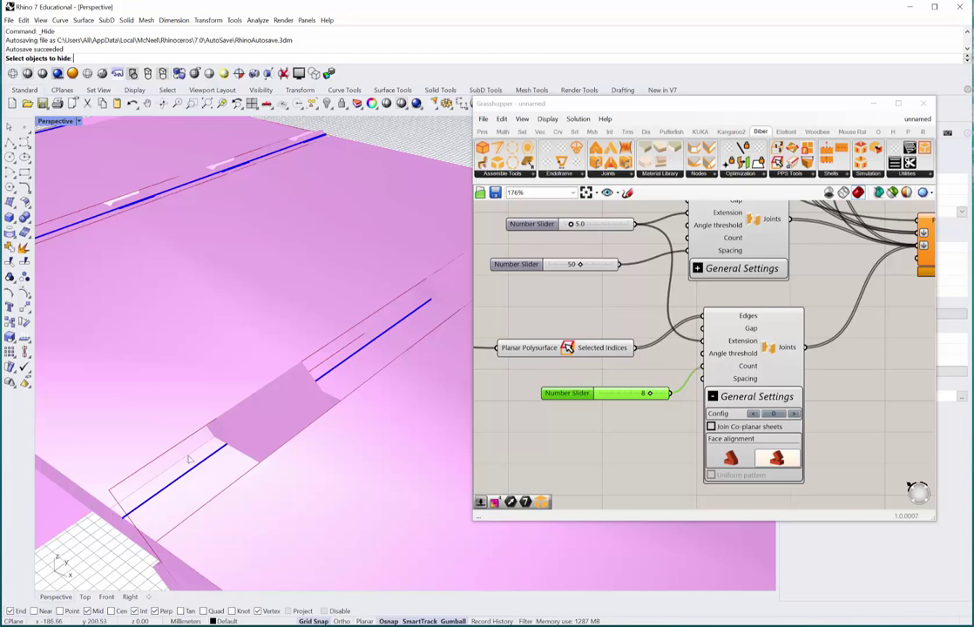
{"action": "scroll", "coordinate": [307, 477], "scroll_direction": "down", "scroll_amount": 4}
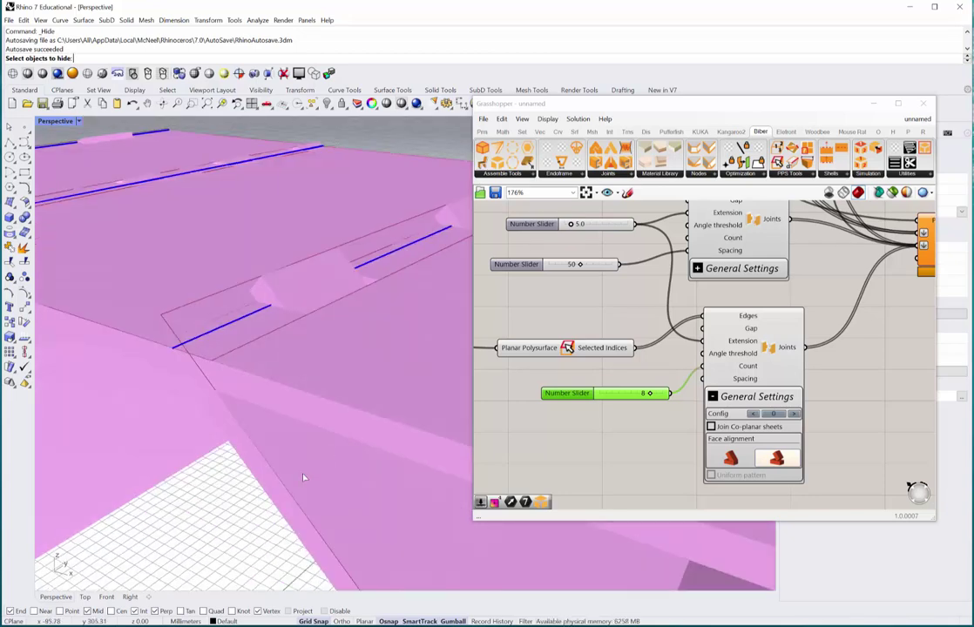
{"action": "right_click_drag", "start_coordinate": [375, 399], "coordinate": [372, 413]}
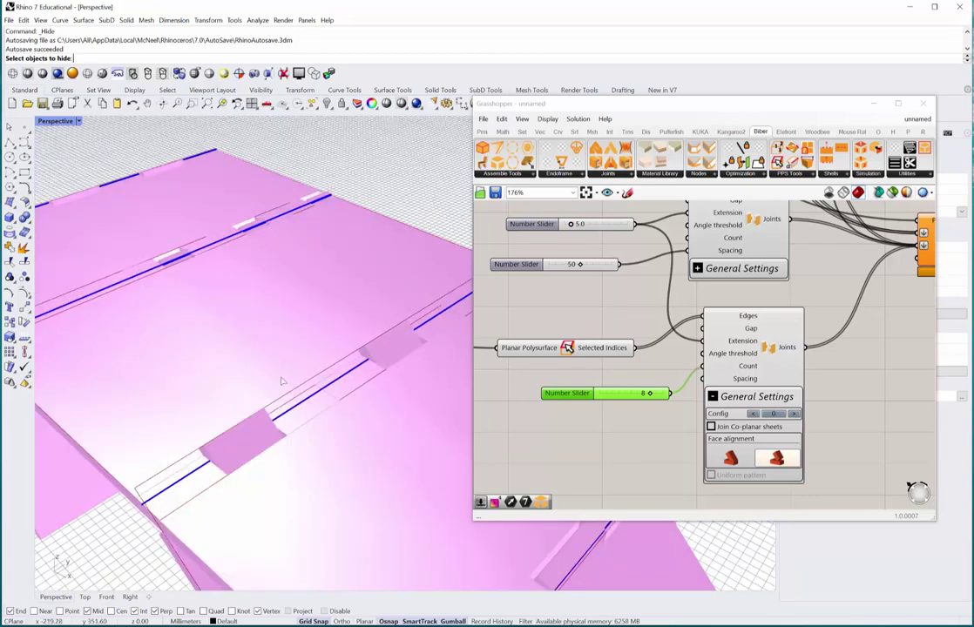
{"action": "scroll", "coordinate": [749, 310], "scroll_direction": "down", "scroll_amount": 2}
Step: Add a Brep Wireframe component beside the preview component and feed it the shell component's Solid output to show the part edges
{"action": "right_click_drag", "start_coordinate": [774, 306], "coordinate": [556, 353]}
{"action": "right_click_drag", "start_coordinate": [671, 349], "coordinate": [555, 440]}
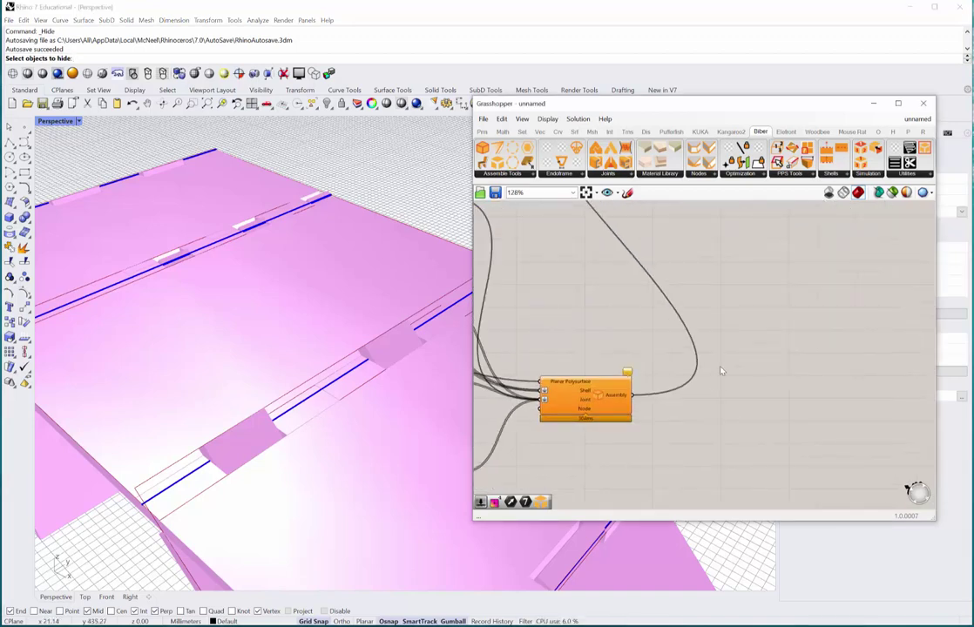
{"action": "scroll", "coordinate": [732, 362], "scroll_direction": "down", "scroll_amount": 2}
{"action": "right_click_drag", "start_coordinate": [751, 320], "coordinate": [690, 431]}
{"action": "double_click", "coordinate": [878, 307]}
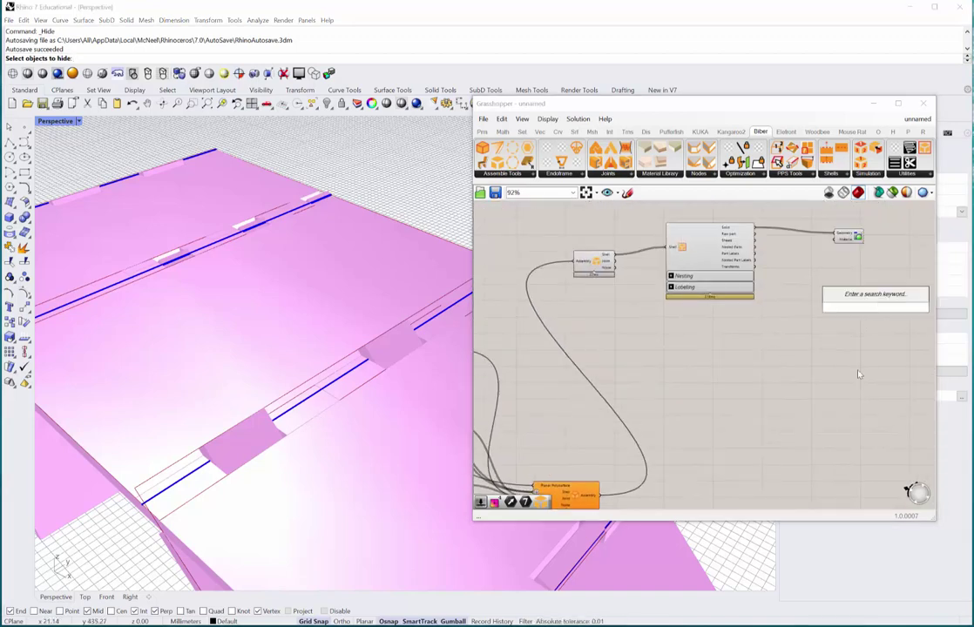
{"action": "type", "text": "weld"}
{"action": "key", "text": "Return"}
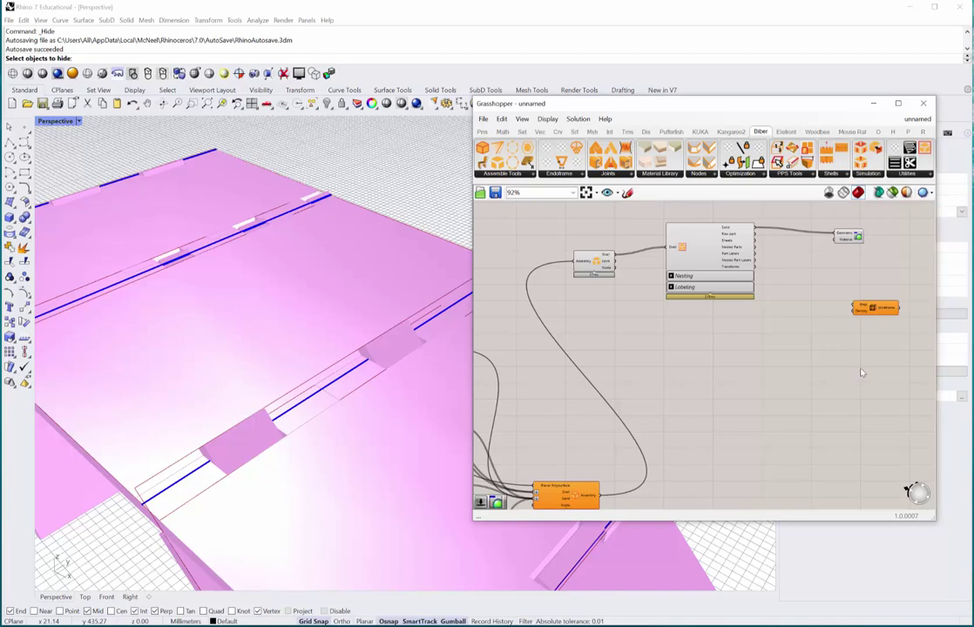
{"action": "scroll", "coordinate": [753, 218], "scroll_direction": "up", "scroll_amount": 1}
{"action": "left_click_drag", "start_coordinate": [755, 229], "coordinate": [870, 315]}
{"action": "right_click_drag", "start_coordinate": [289, 446], "coordinate": [314, 421]}
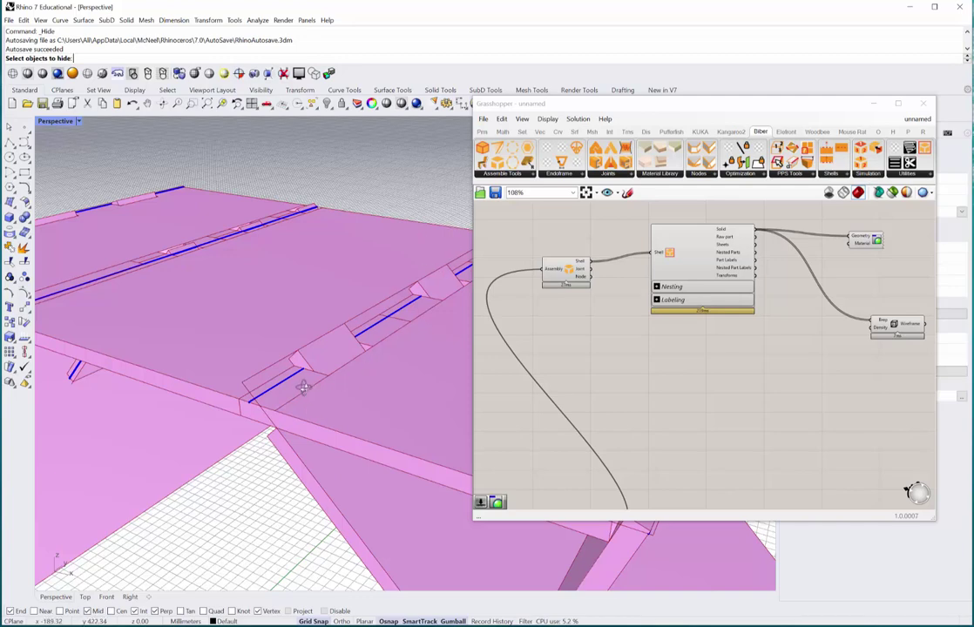
{"action": "right_click_drag", "start_coordinate": [299, 383], "coordinate": [301, 402]}
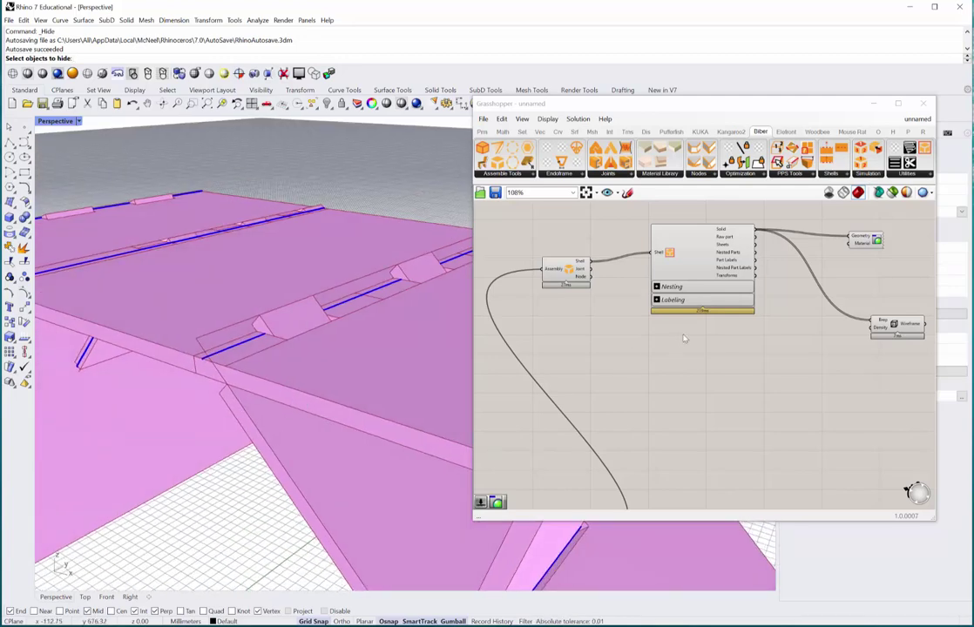
Step: Turn on Join Co-planar sheets and Uniform pattern for the duplicate Finger Joint and check the inner tabletop seams
{"action": "scroll", "coordinate": [683, 336], "scroll_direction": "down", "scroll_amount": 4}
{"action": "right_click_drag", "start_coordinate": [645, 391], "coordinate": [683, 343]}
{"action": "scroll", "coordinate": [620, 422], "scroll_direction": "up", "scroll_amount": 4}
{"action": "right_click_drag", "start_coordinate": [577, 479], "coordinate": [608, 438]}
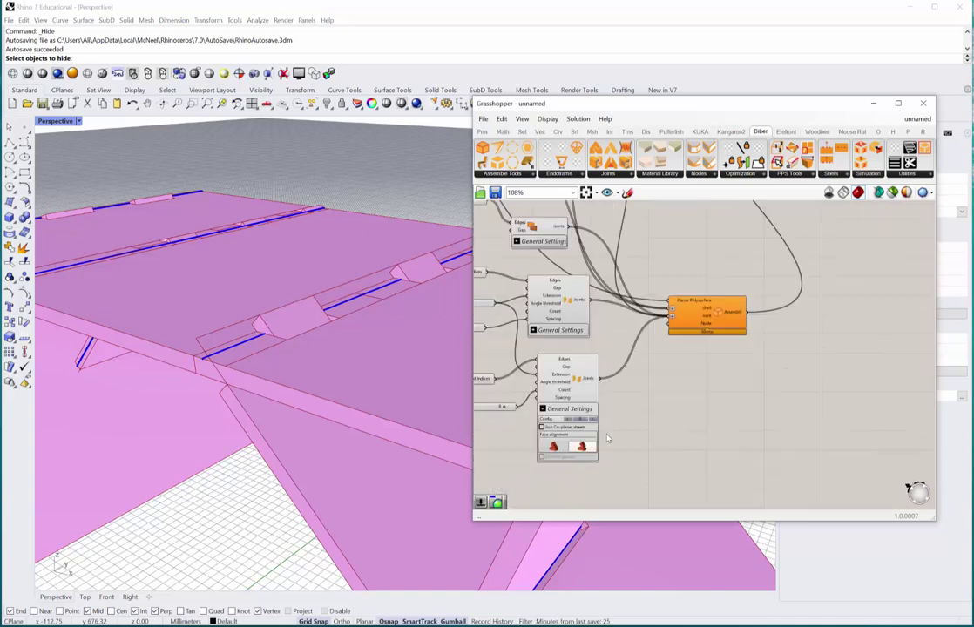
{"action": "scroll", "coordinate": [607, 439], "scroll_direction": "up", "scroll_amount": 4}
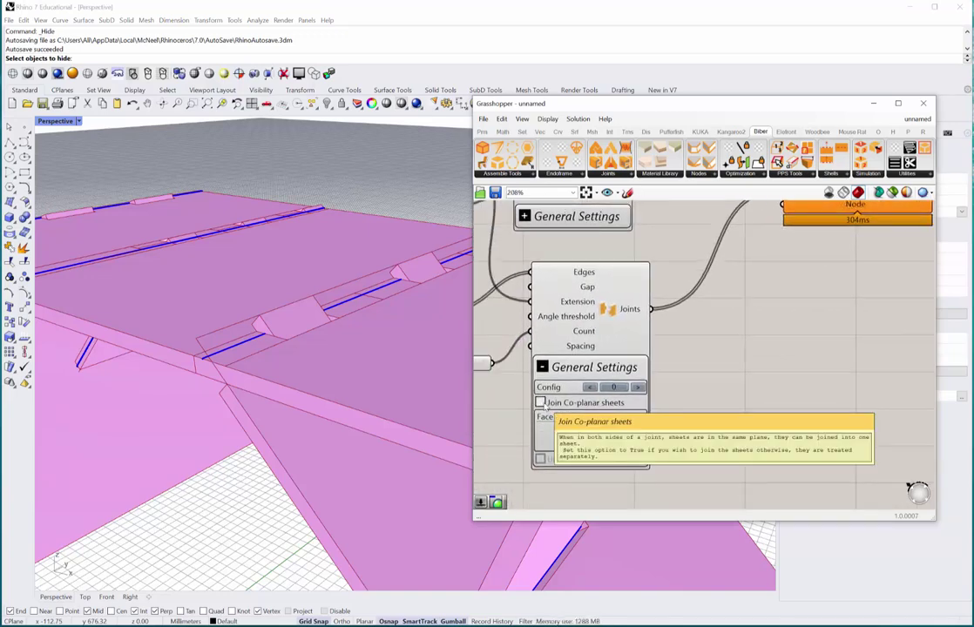
{"action": "left_click", "coordinate": [541, 403]}
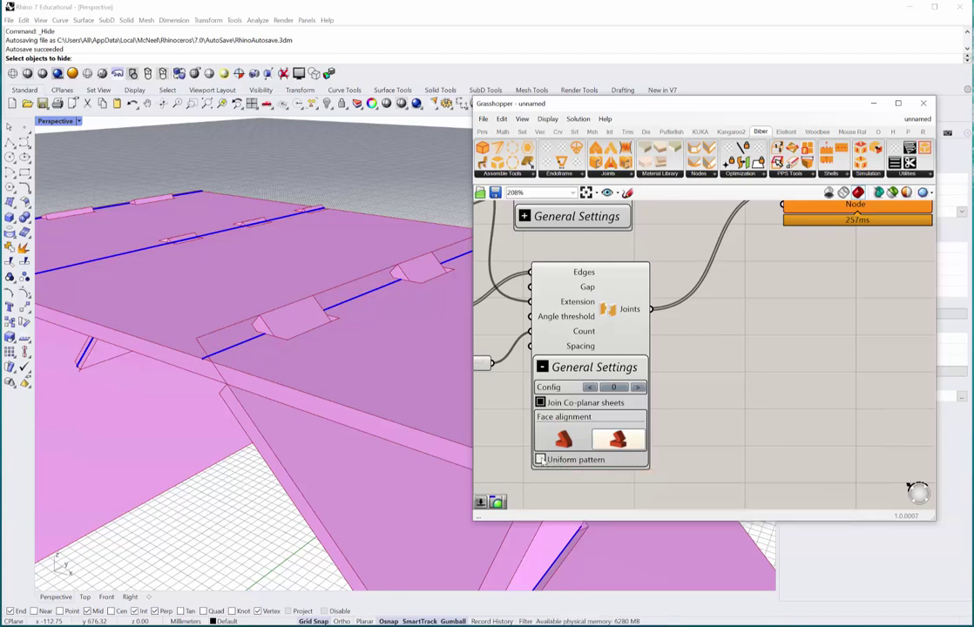
{"action": "mouse_move", "coordinate": [540, 460]}
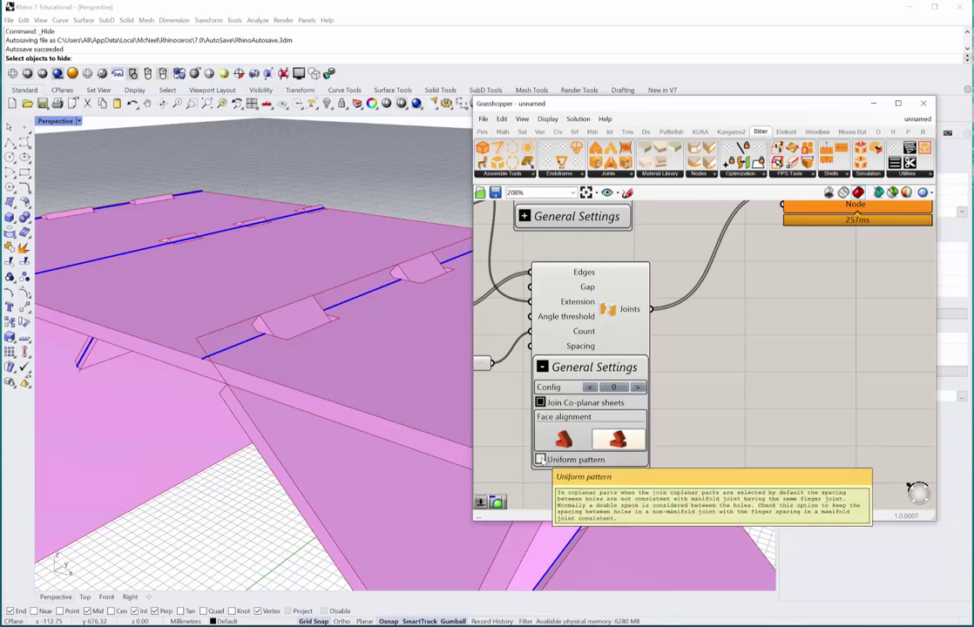
{"action": "left_click", "coordinate": [541, 459]}
{"action": "scroll", "coordinate": [319, 350], "scroll_direction": "down", "scroll_amount": 6}
{"action": "right_click_drag", "start_coordinate": [319, 350], "coordinate": [270, 364]}
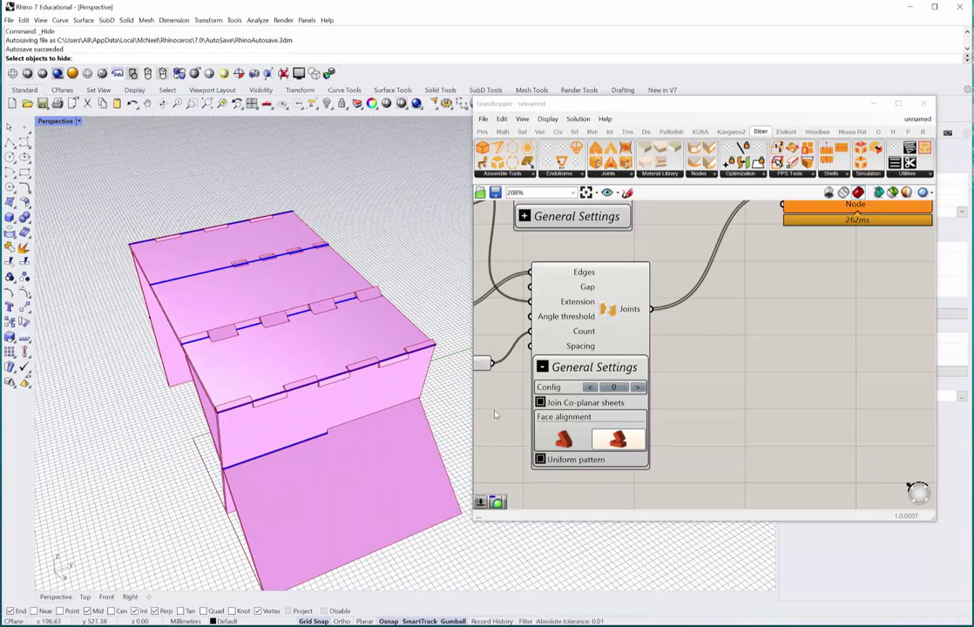
{"action": "right_click_drag", "start_coordinate": [495, 414], "coordinate": [611, 445]}
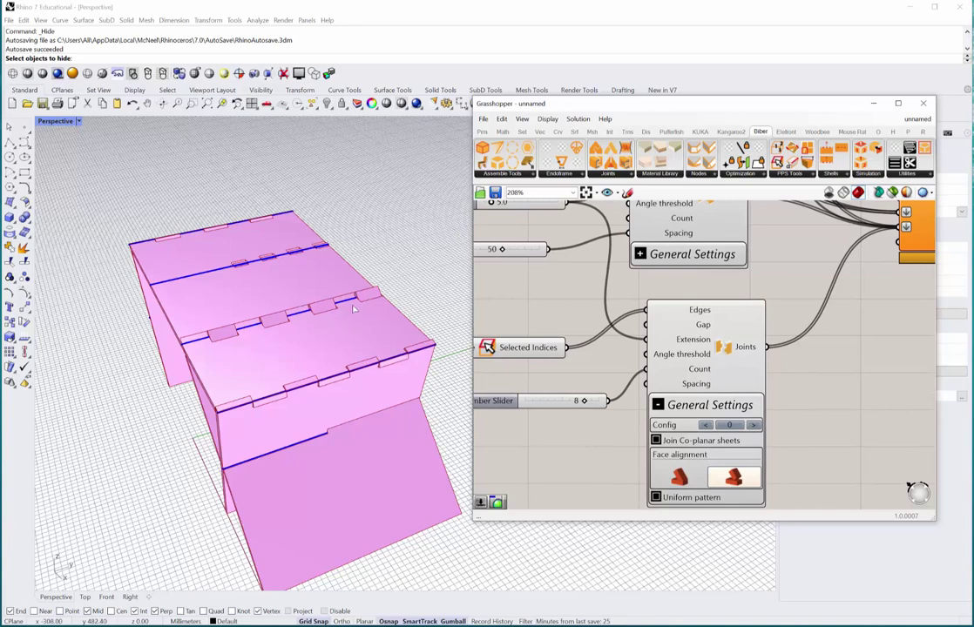
{"action": "right_click_drag", "start_coordinate": [348, 314], "coordinate": [266, 366]}
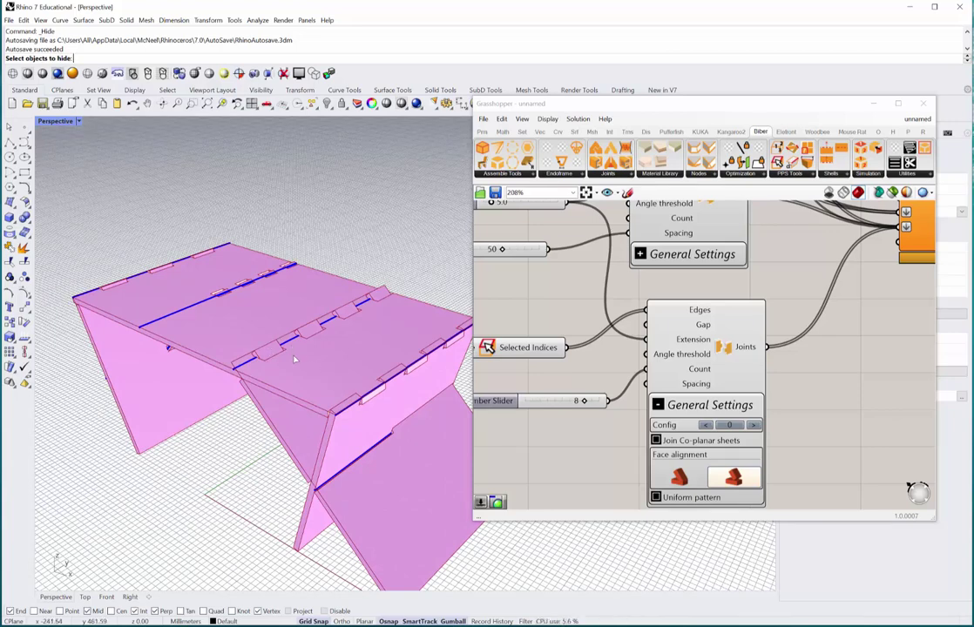
{"action": "right_click_drag", "start_coordinate": [295, 359], "coordinate": [305, 357]}
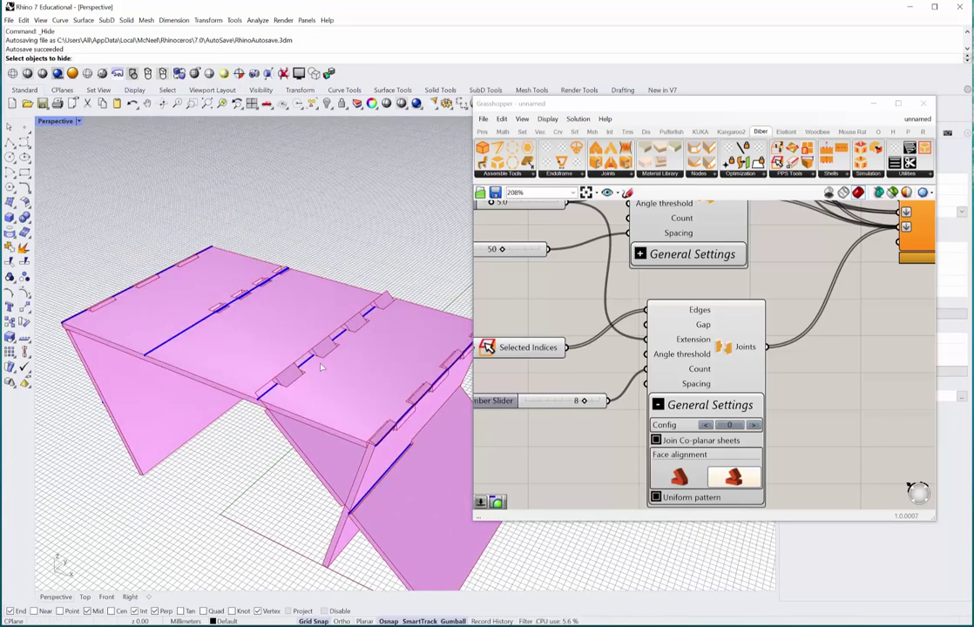
Step: Move the duplicate Finger Joint lower on the canvas and turn on Uniform pattern in the original Finger Joint's expanded General Settings
{"action": "scroll", "coordinate": [598, 416], "scroll_direction": "down", "scroll_amount": 2}
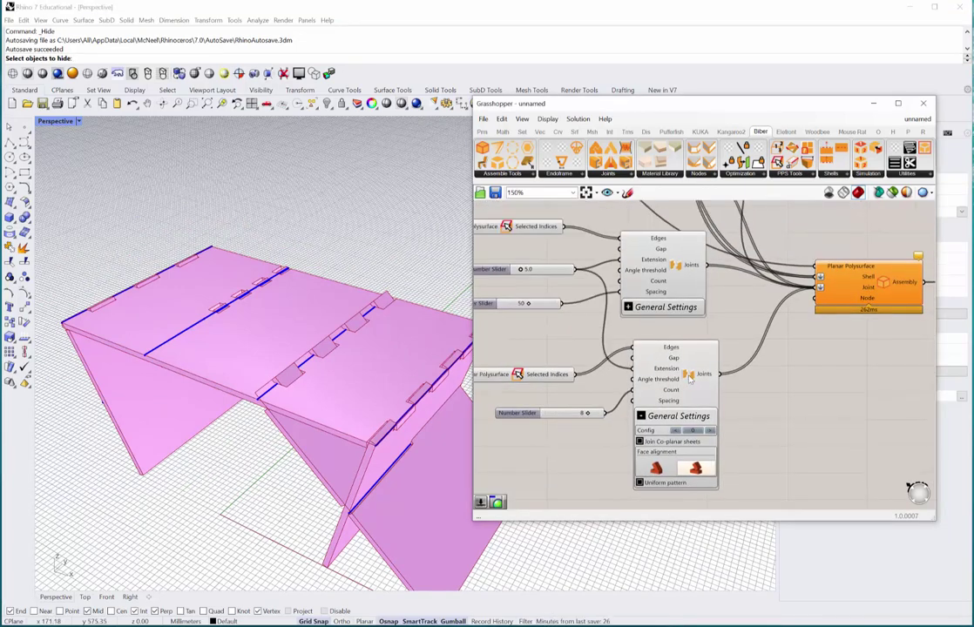
{"action": "left_click_drag", "start_coordinate": [686, 370], "coordinate": [698, 423]}
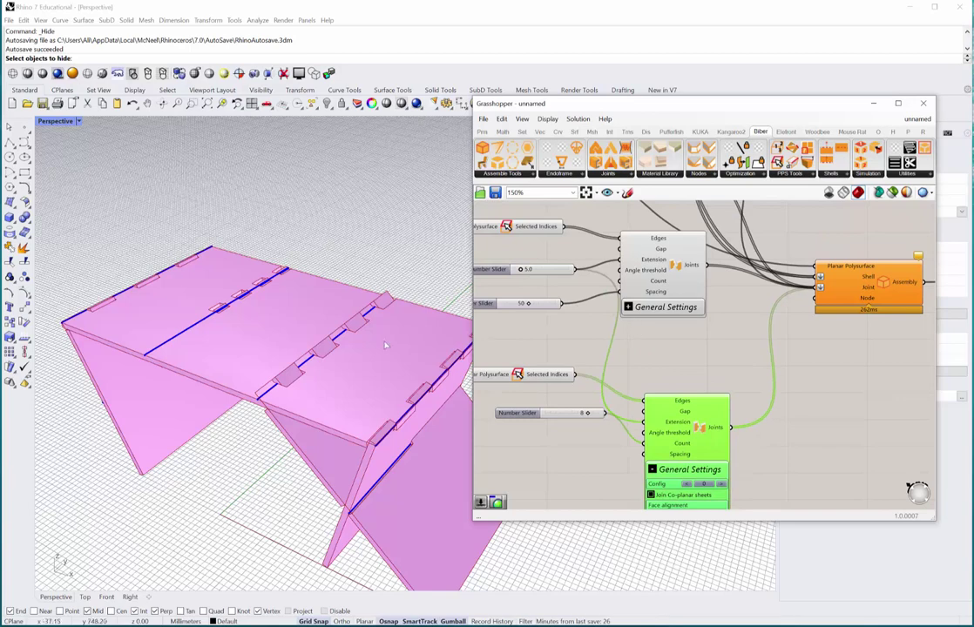
{"action": "right_click_drag", "start_coordinate": [365, 347], "coordinate": [375, 349]}
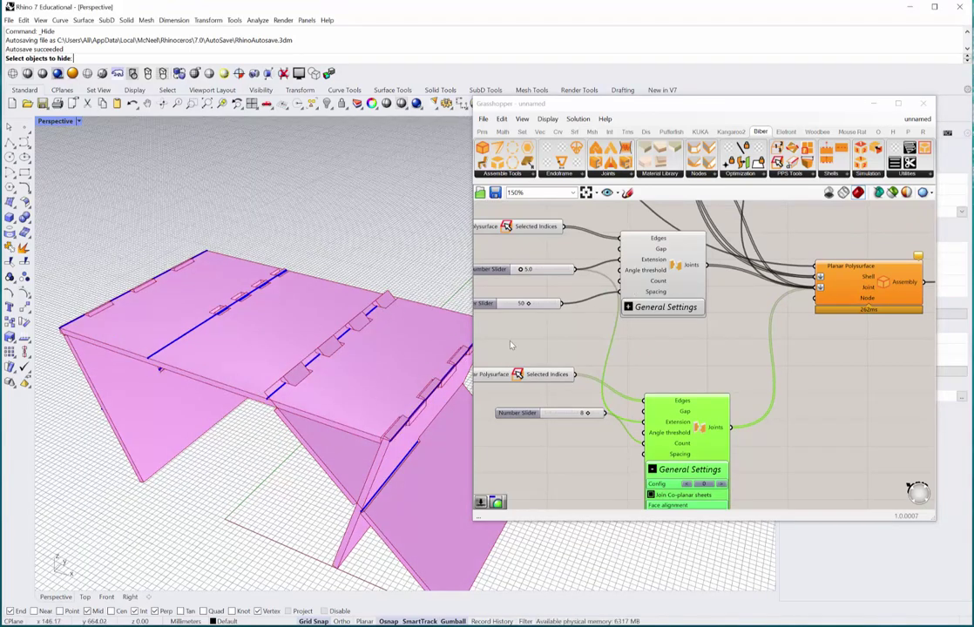
{"action": "left_click", "coordinate": [628, 307]}
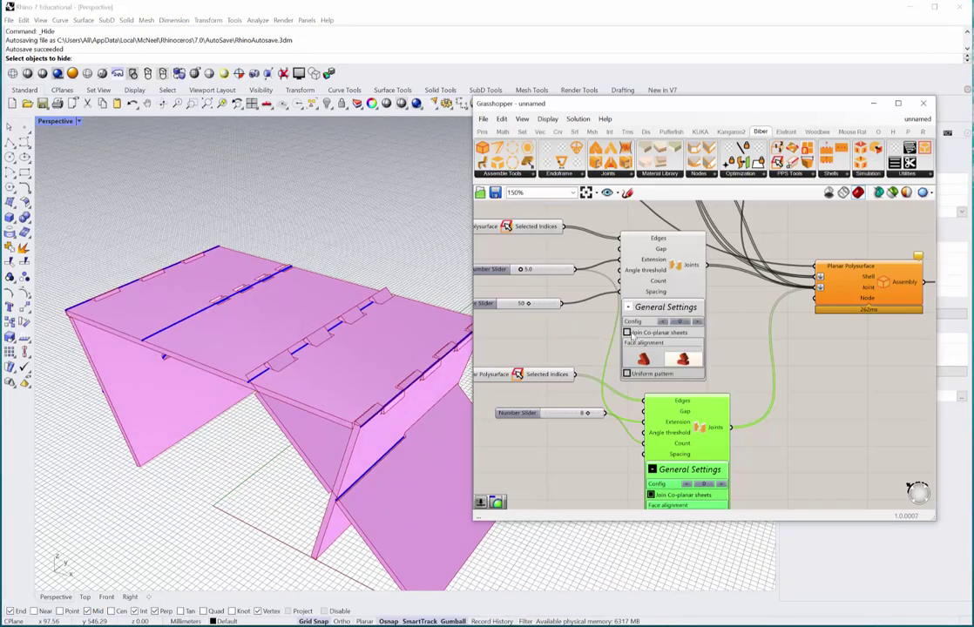
{"action": "mouse_move", "coordinate": [626, 374]}
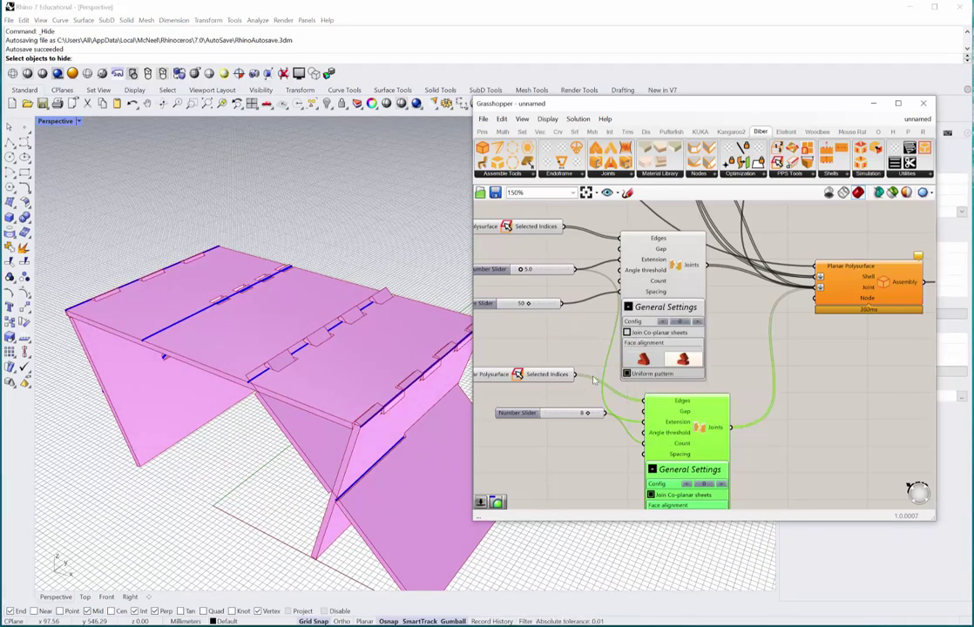
Step: Edit the duplicate Finger Joint's Edge Selection, removing the right inner tabletop seam and keeping only the left one
{"action": "right_click_drag", "start_coordinate": [601, 329], "coordinate": [650, 334]}
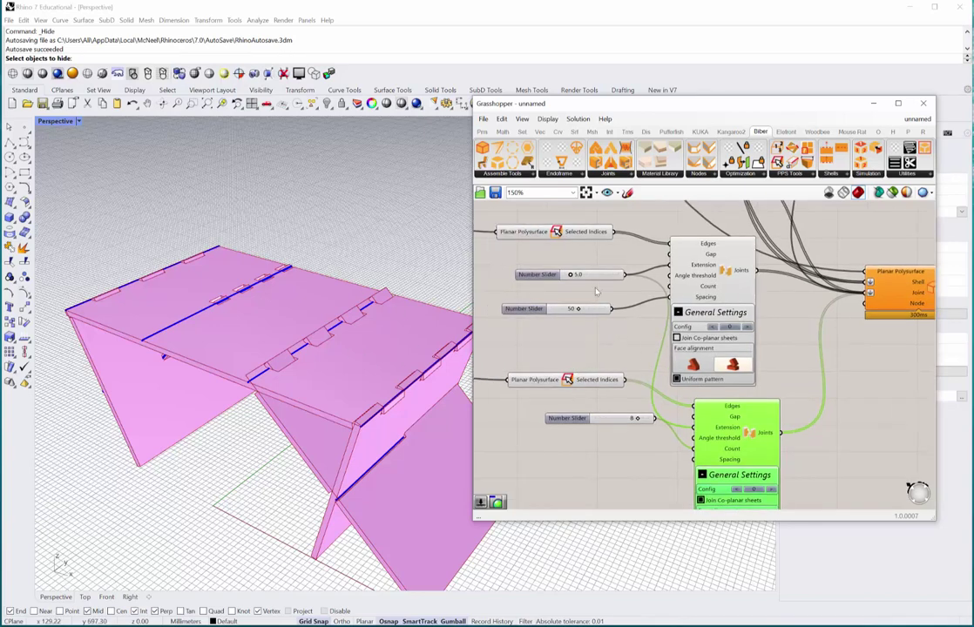
{"action": "right_click", "coordinate": [556, 233]}
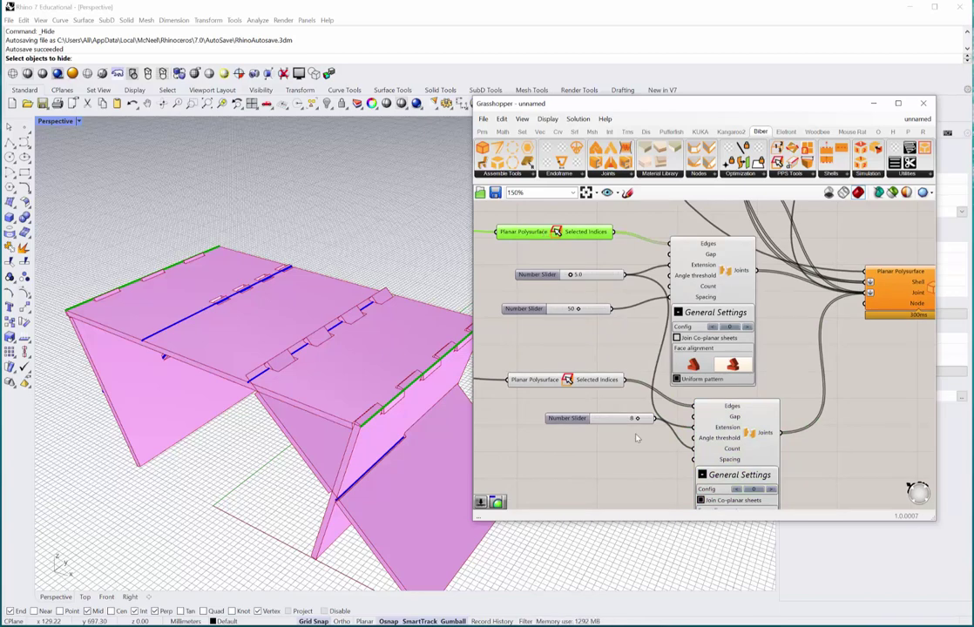
{"action": "right_click", "coordinate": [567, 379]}
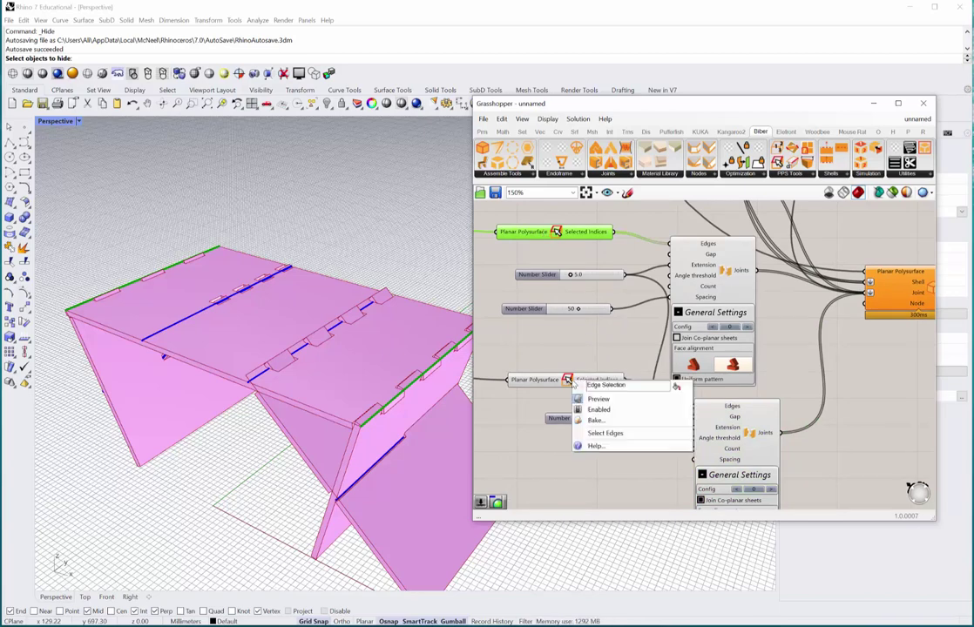
{"action": "left_click", "coordinate": [598, 433]}
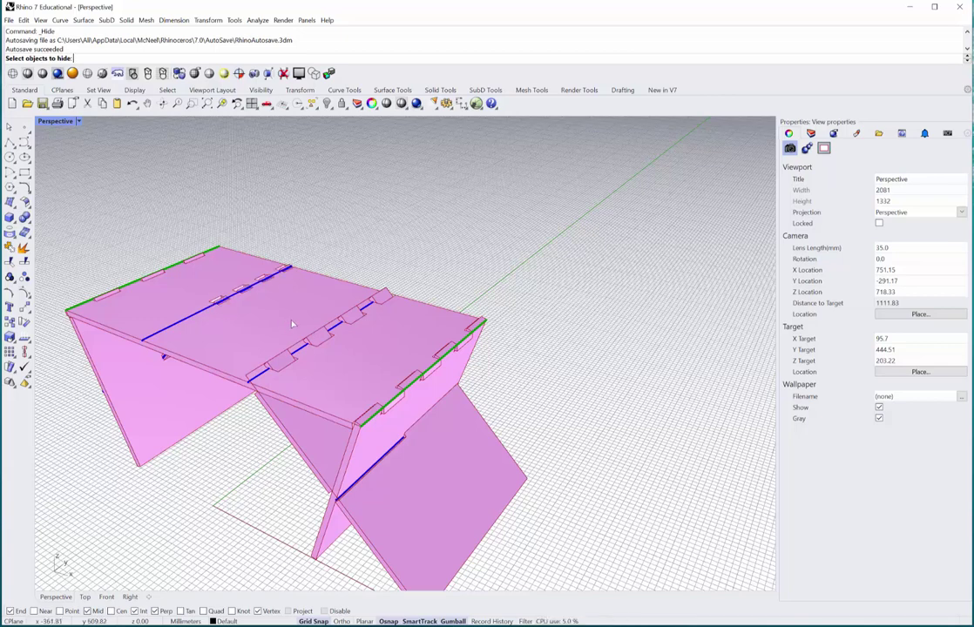
{"action": "right_click_drag", "start_coordinate": [255, 280], "coordinate": [322, 307]}
{"action": "left_click", "coordinate": [265, 297]}
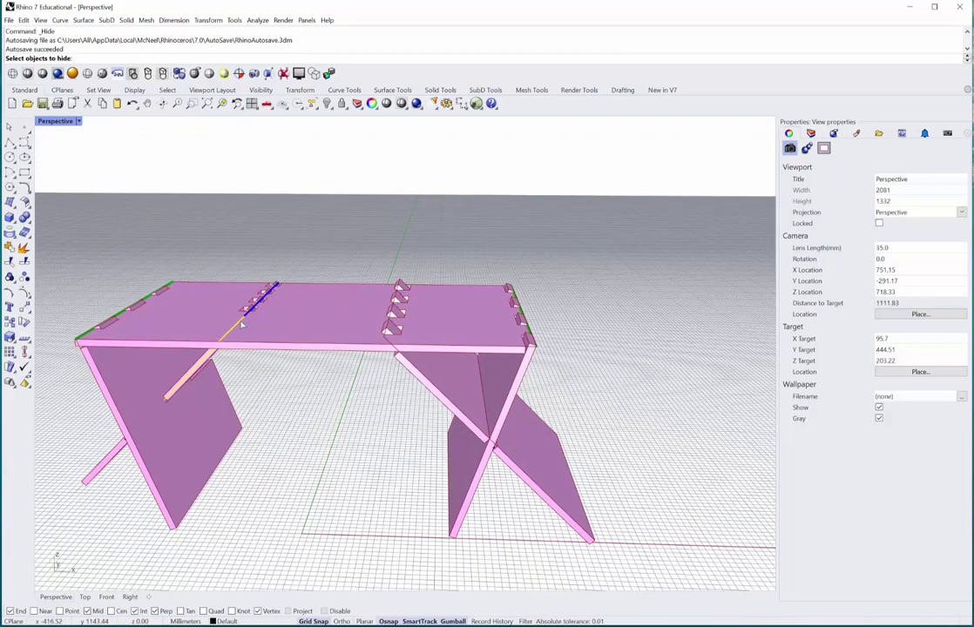
{"action": "right_click_drag", "start_coordinate": [268, 401], "coordinate": [270, 364]}
{"action": "right_click_drag", "start_coordinate": [228, 337], "coordinate": [275, 280]}
{"action": "left_click_drag", "start_coordinate": [259, 256], "coordinate": [300, 316]}
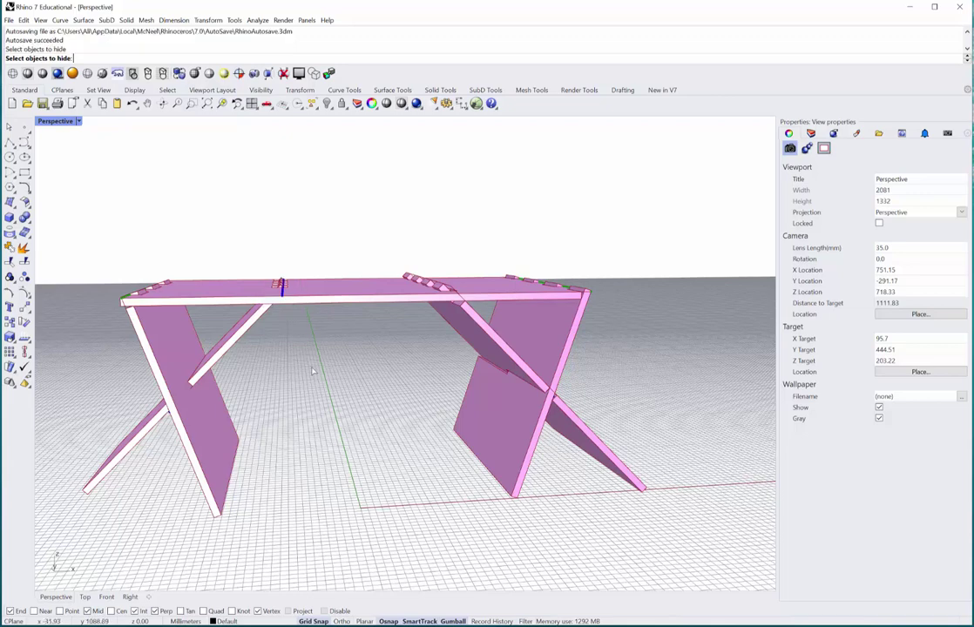
{"action": "right_click_drag", "start_coordinate": [323, 356], "coordinate": [302, 372]}
{"action": "key", "text": "alt+Tab"}
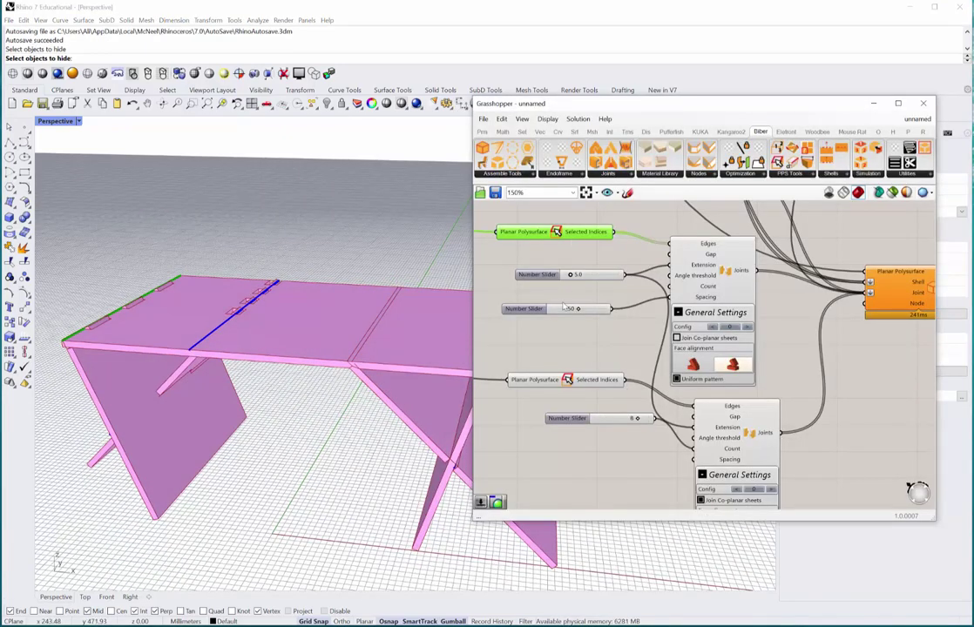
Step: Shift the duplicate Edge Selection slightly down, add the right inner seam to the original Edge Selection, and enable Join Co-planar sheets on its Finger Joint
{"action": "left_click", "coordinate": [567, 379]}
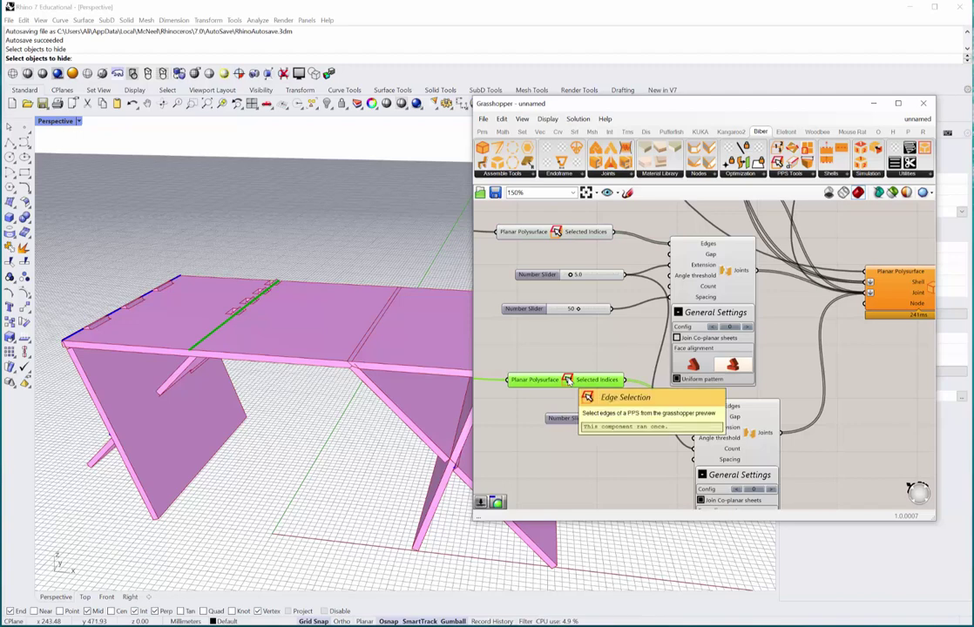
{"action": "left_click_drag", "start_coordinate": [567, 381], "coordinate": [563, 394]}
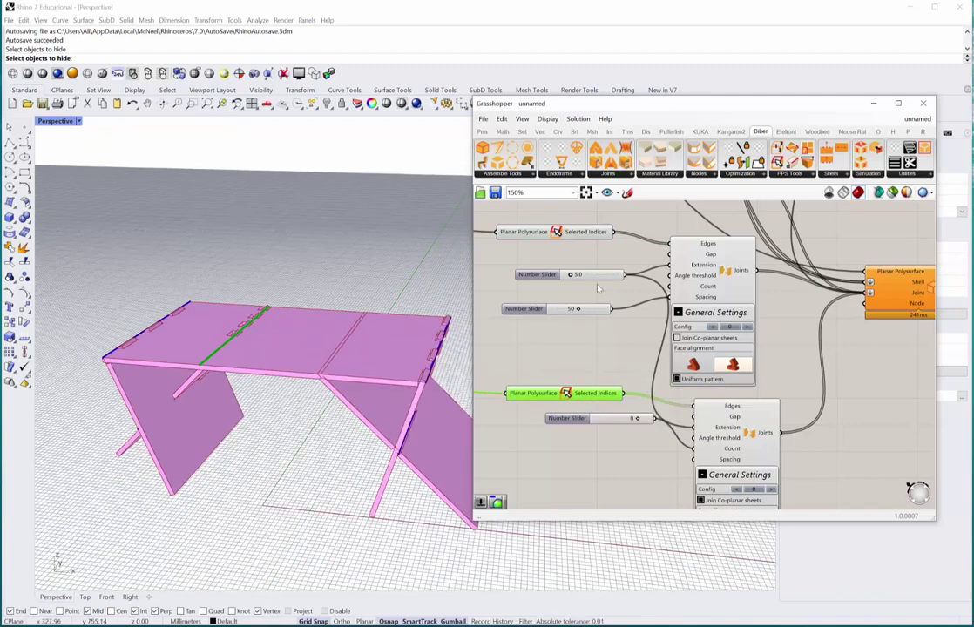
{"action": "left_click", "coordinate": [557, 233]}
{"action": "right_click", "coordinate": [557, 232]}
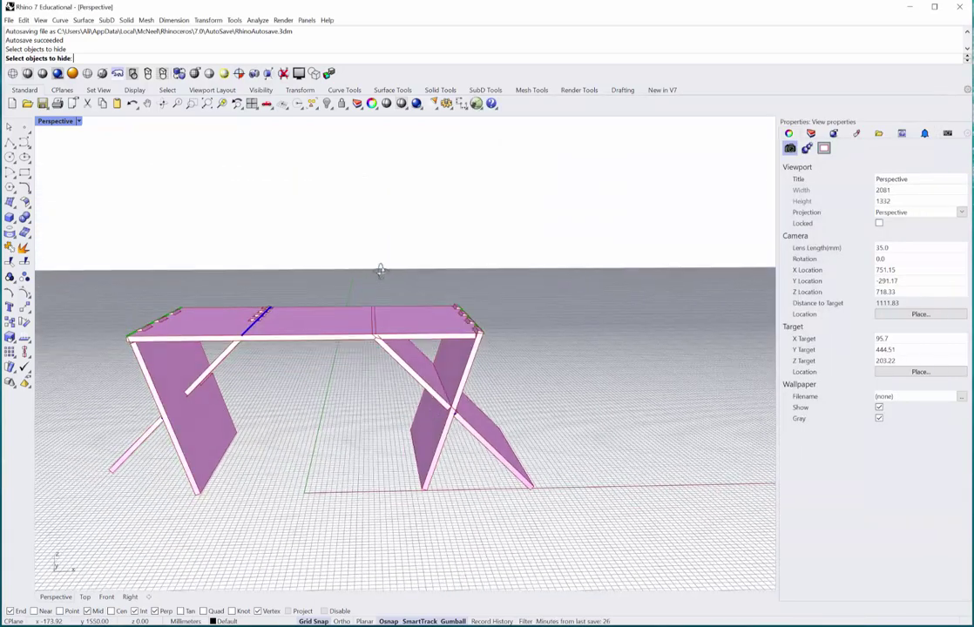
{"action": "left_click_drag", "start_coordinate": [363, 280], "coordinate": [406, 342]}
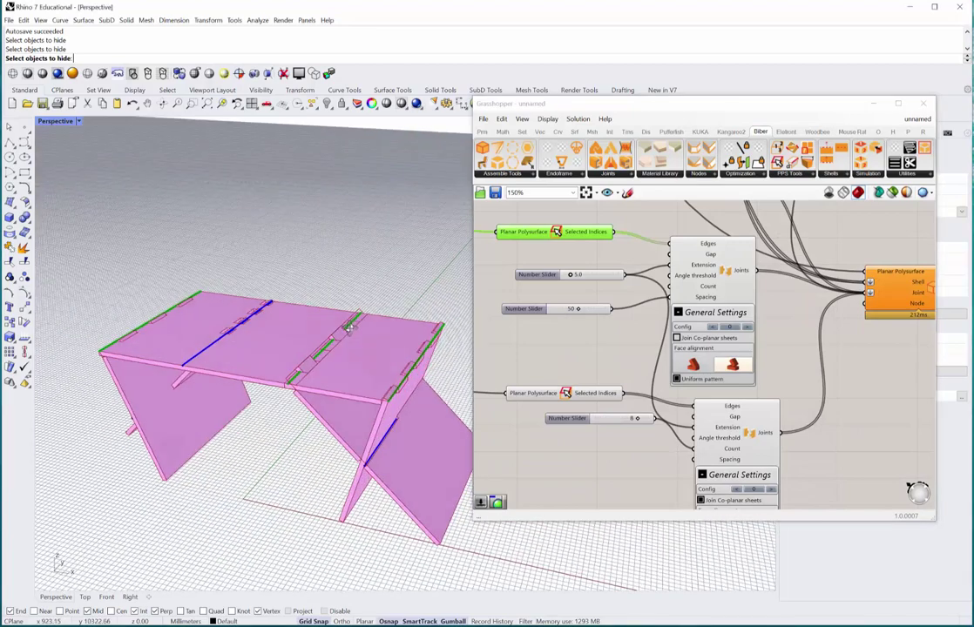
{"action": "left_click", "coordinate": [677, 338]}
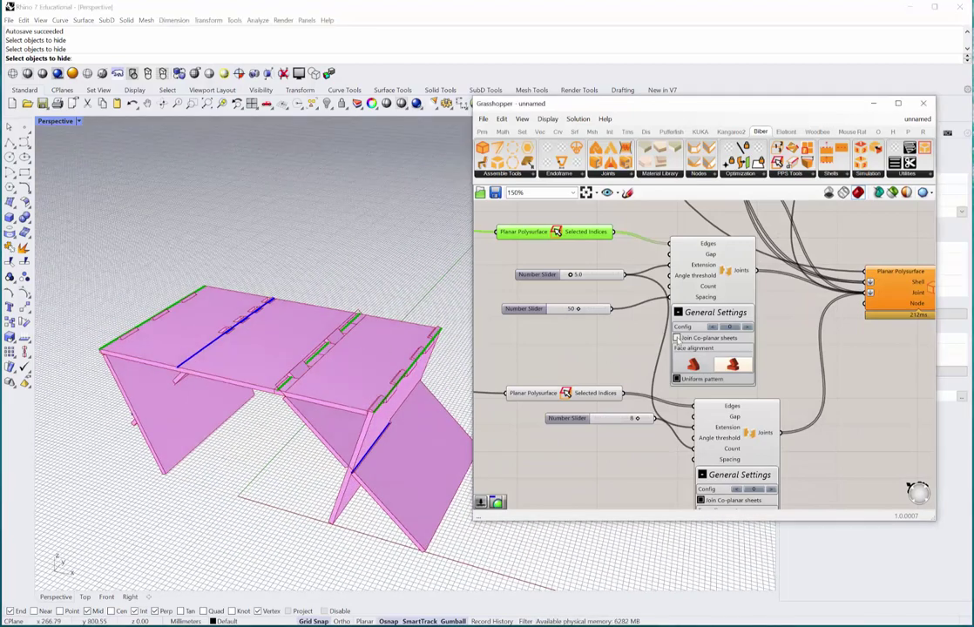
Step: Inspect the inner tabletop seams and set the duplicate Finger Joint's Count slider to 5
{"action": "right_click_drag", "start_coordinate": [381, 366], "coordinate": [333, 386]}
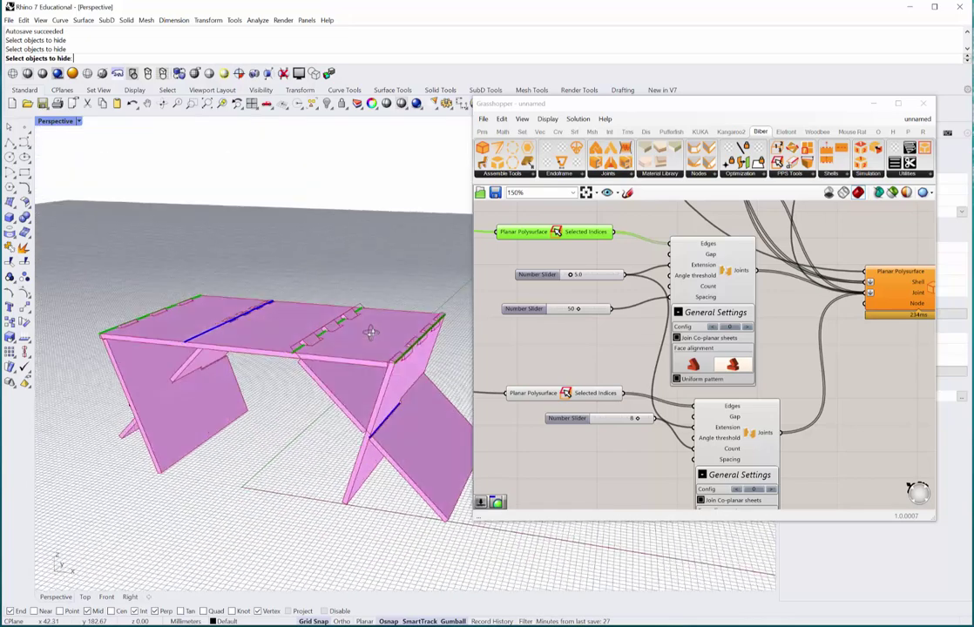
{"action": "right_click_drag", "start_coordinate": [370, 333], "coordinate": [369, 375]}
{"action": "left_click", "coordinate": [754, 435]}
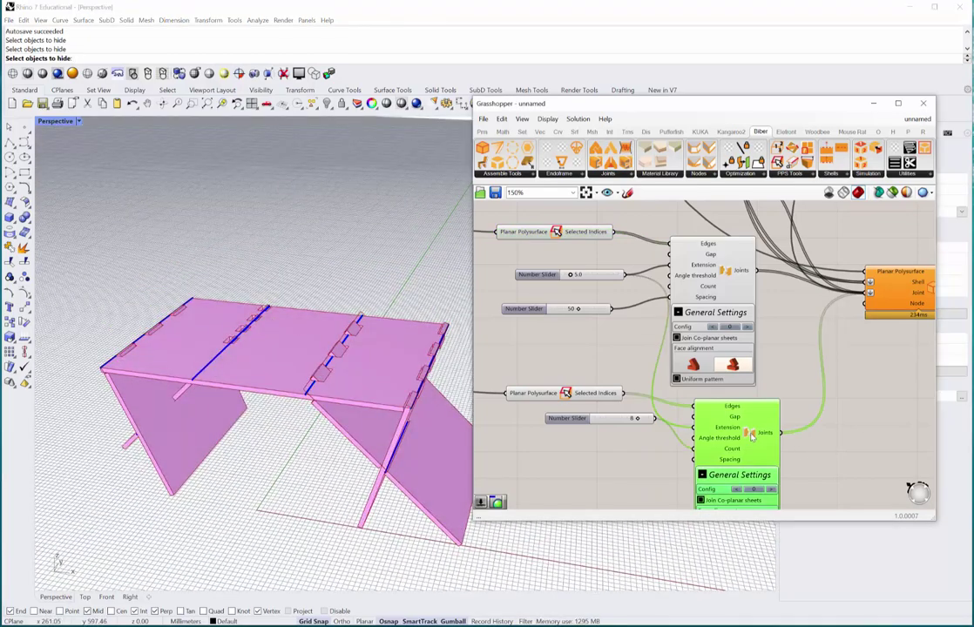
{"action": "scroll", "coordinate": [260, 333], "scroll_direction": "up", "scroll_amount": 6}
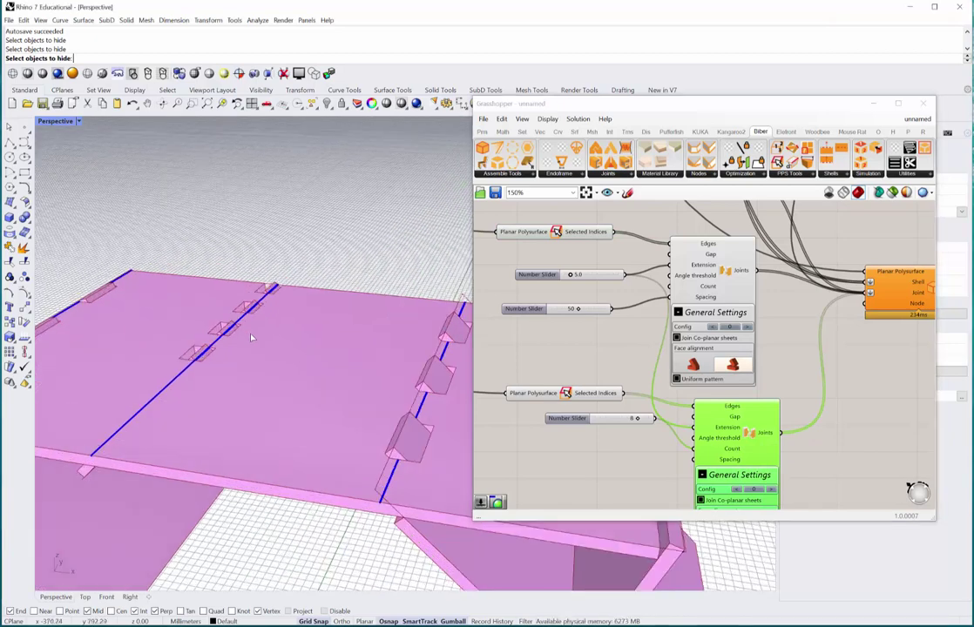
{"action": "right_click_drag", "start_coordinate": [250, 337], "coordinate": [261, 377]}
{"action": "right_click_drag", "start_coordinate": [604, 422], "coordinate": [629, 398]}
{"action": "left_click", "coordinate": [629, 398]}
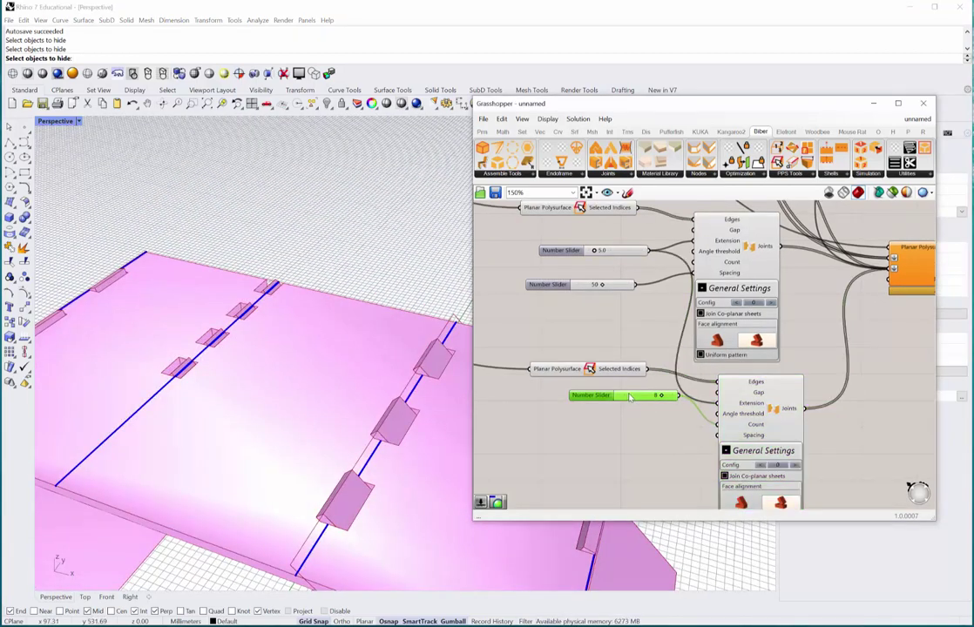
{"action": "double_click", "coordinate": [636, 396]}
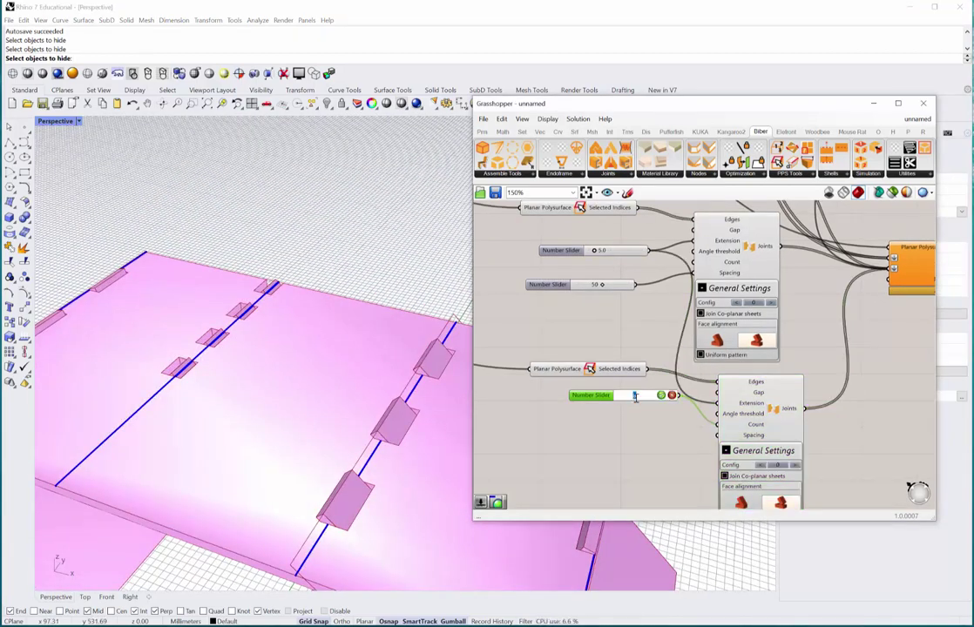
{"action": "type", "text": "5"}
{"action": "key", "text": "Return"}
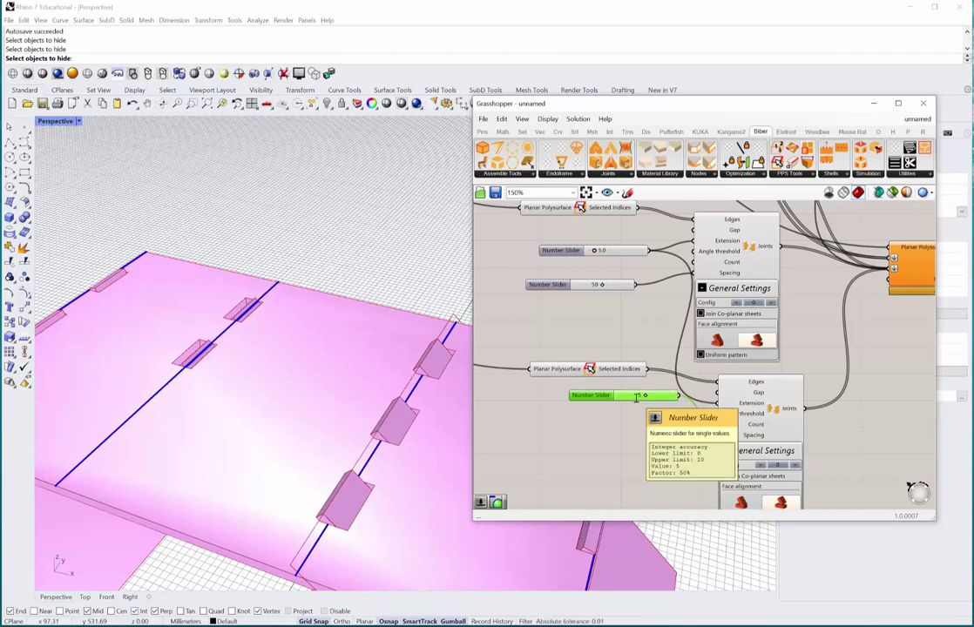
Step: Try Config 1 on the original Finger Joint and return it to Config 0
{"action": "right_click_drag", "start_coordinate": [231, 357], "coordinate": [263, 409]}
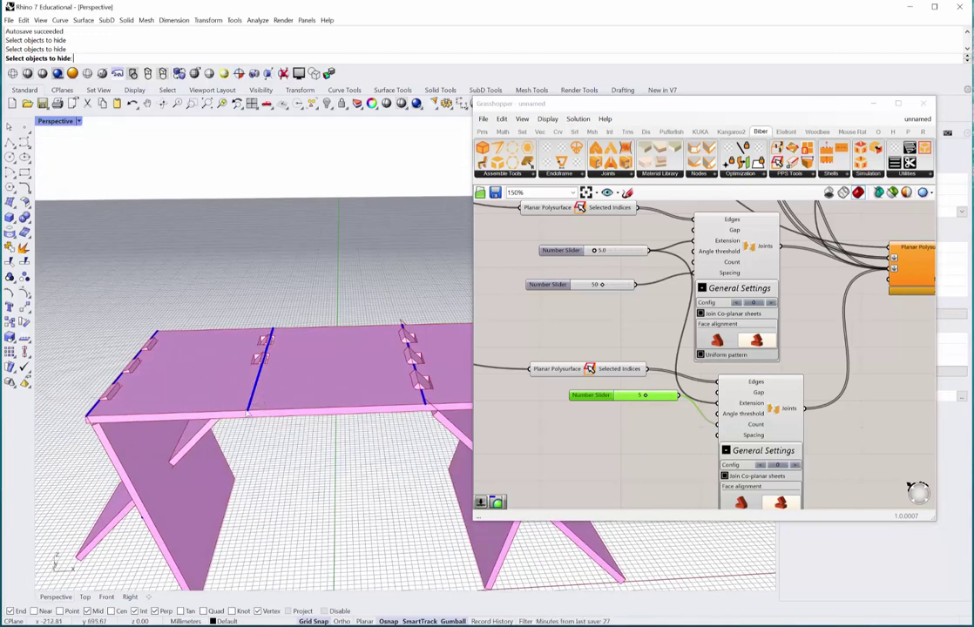
{"action": "right_click_drag", "start_coordinate": [248, 415], "coordinate": [153, 378]}
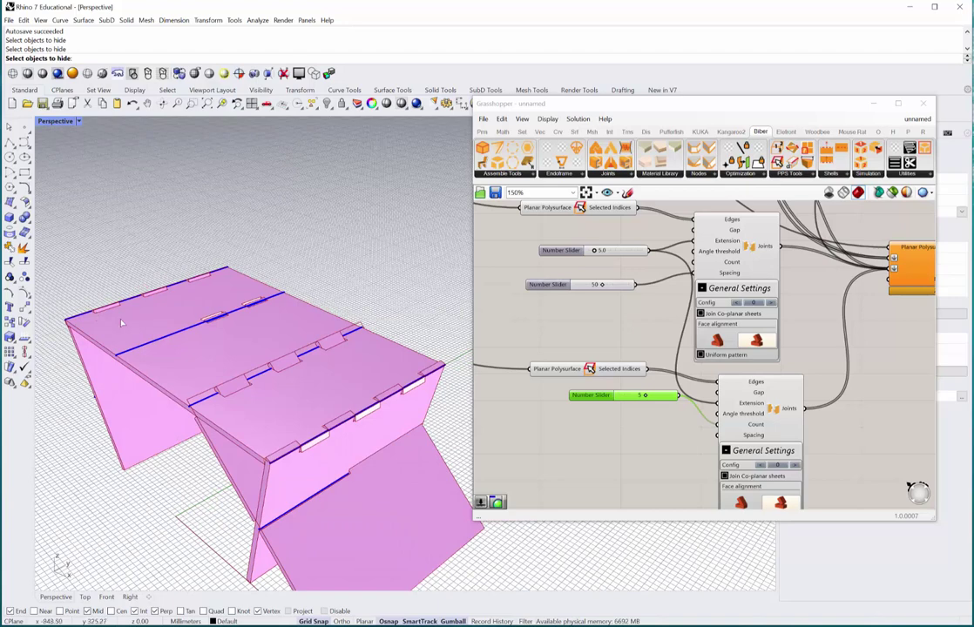
{"action": "scroll", "coordinate": [619, 426], "scroll_direction": "down", "scroll_amount": 1}
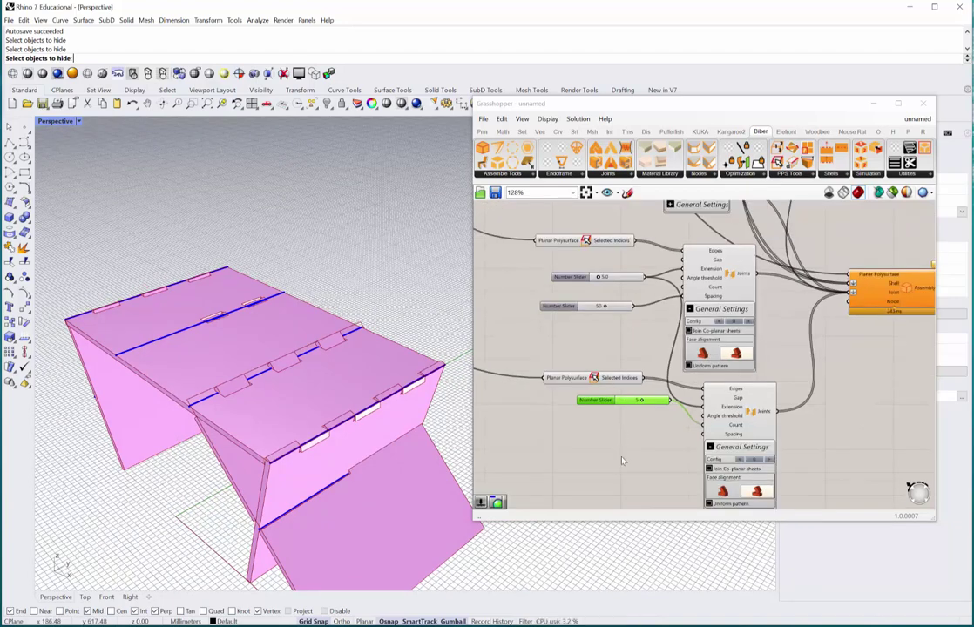
{"action": "scroll", "coordinate": [649, 428], "scroll_direction": "up", "scroll_amount": 1}
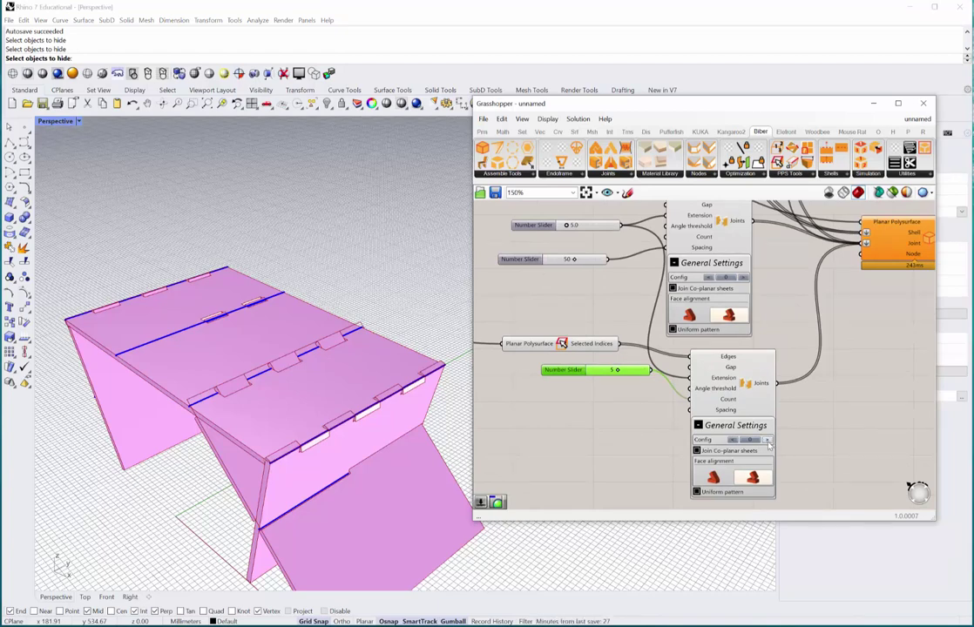
{"action": "right_click_drag", "start_coordinate": [778, 298], "coordinate": [784, 358]}
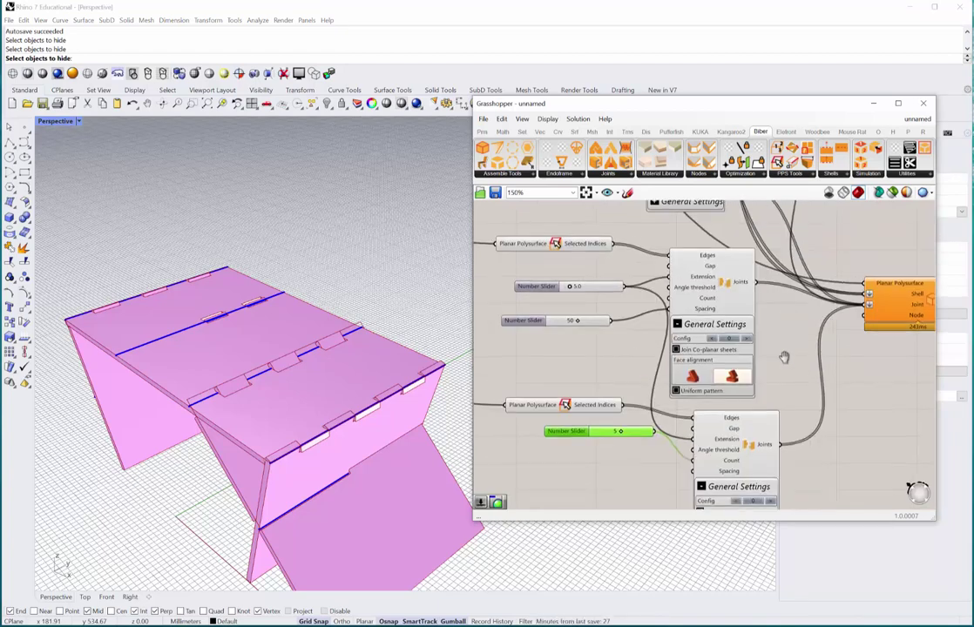
{"action": "scroll", "coordinate": [758, 340], "scroll_direction": "up", "scroll_amount": 2}
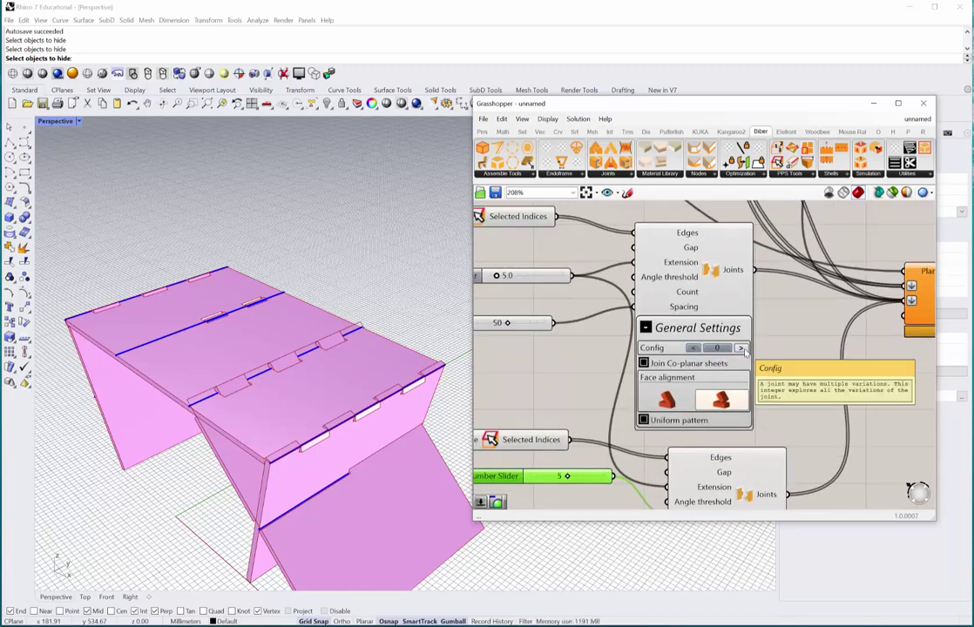
{"action": "left_click", "coordinate": [741, 348]}
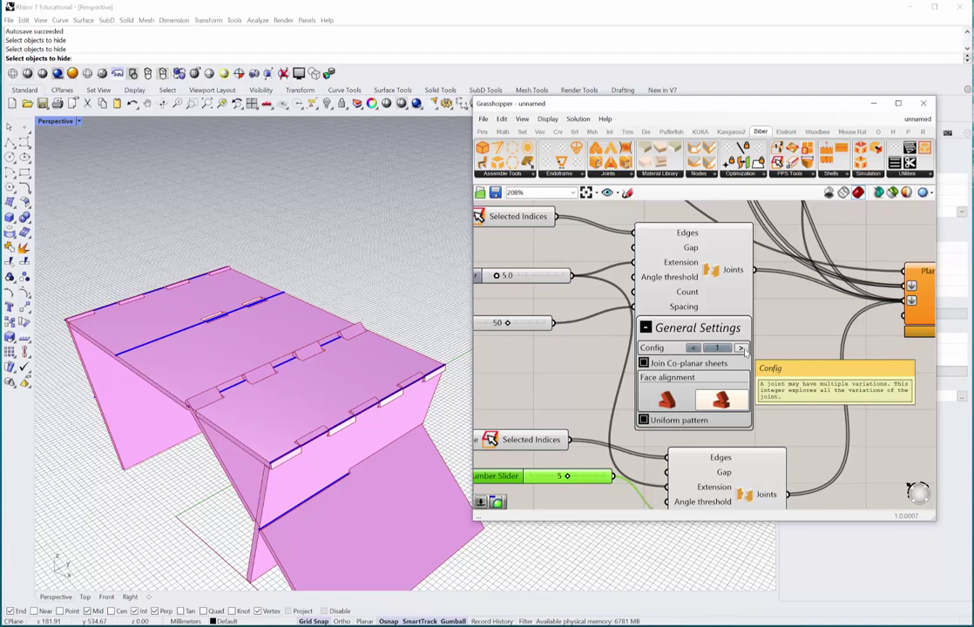
{"action": "left_click", "coordinate": [692, 348]}
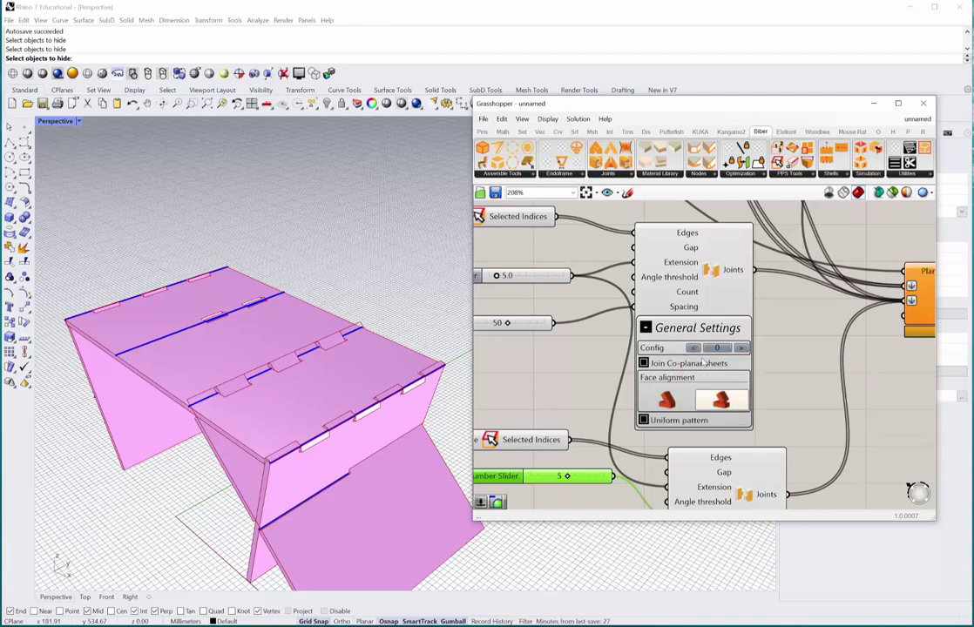
Step: Collapse the General Settings of the original Finger Joint and view the whole table
{"action": "left_click", "coordinate": [645, 327]}
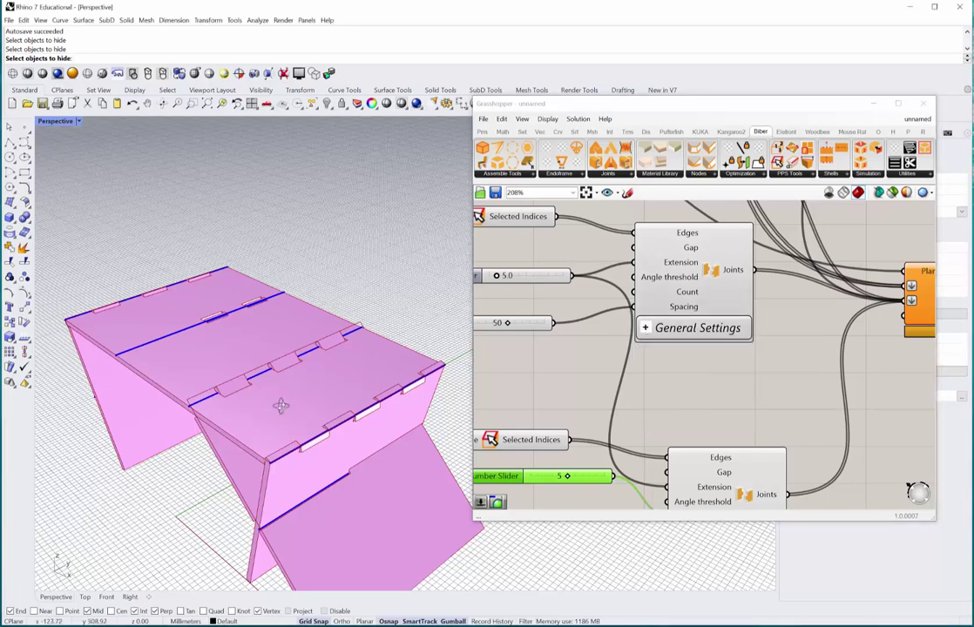
{"action": "right_click_drag", "start_coordinate": [277, 404], "coordinate": [233, 405]}
{"action": "scroll", "coordinate": [234, 405], "scroll_direction": "down", "scroll_amount": 5}
{"action": "scroll", "coordinate": [606, 328], "scroll_direction": "down", "scroll_amount": 4}
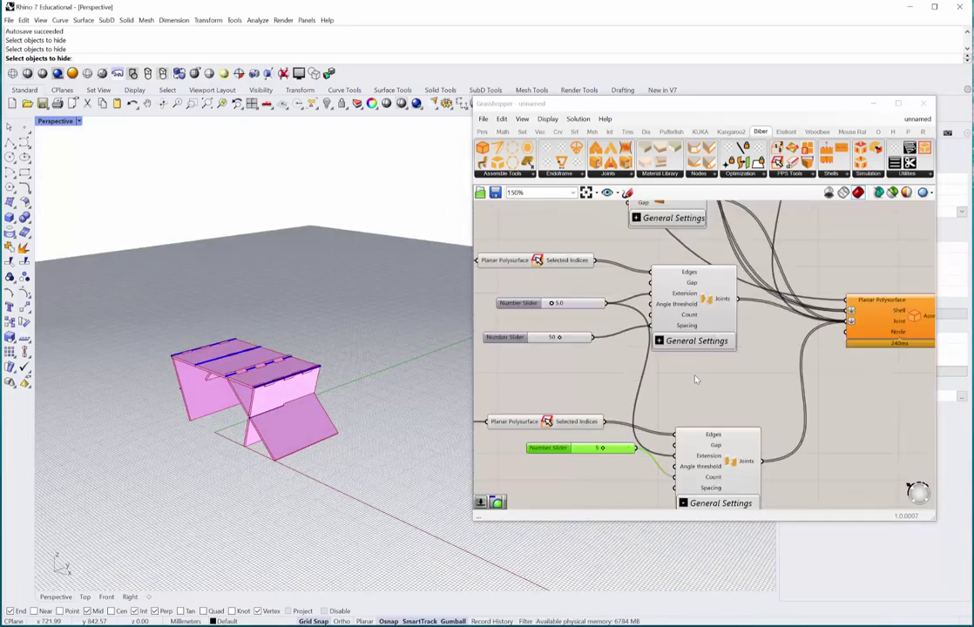
Step: Expand the Nesting settings of the component fed by the disassembled Shell output and turn on Nest to lay out the parts
{"action": "right_click_drag", "start_coordinate": [586, 418], "coordinate": [619, 424]}
{"action": "scroll", "coordinate": [619, 423], "scroll_direction": "down", "scroll_amount": 5}
{"action": "right_click_drag", "start_coordinate": [688, 329], "coordinate": [649, 370]}
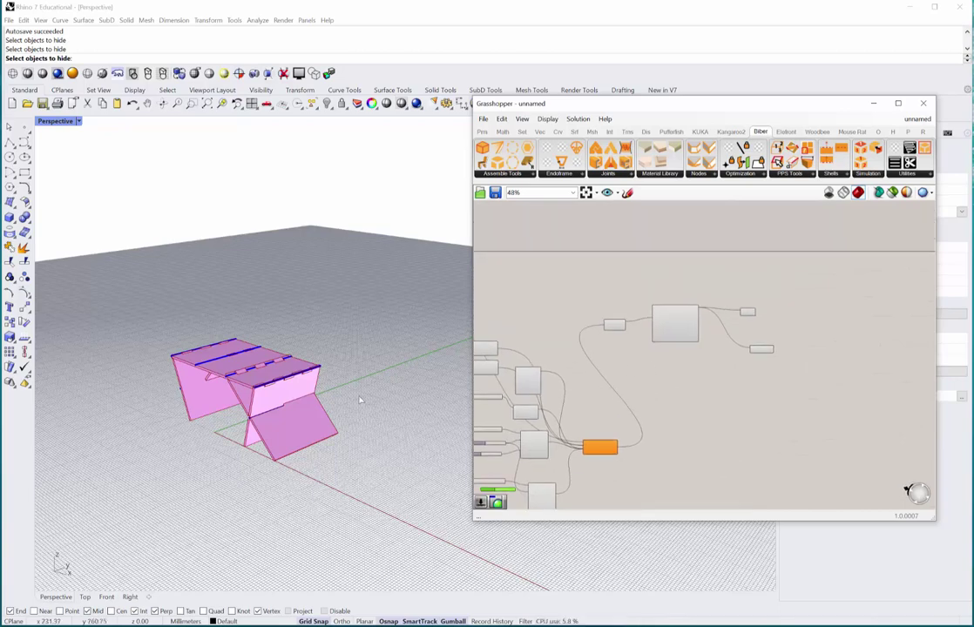
{"action": "right_click_drag", "start_coordinate": [263, 396], "coordinate": [308, 420]}
{"action": "scroll", "coordinate": [267, 367], "scroll_direction": "up", "scroll_amount": 5}
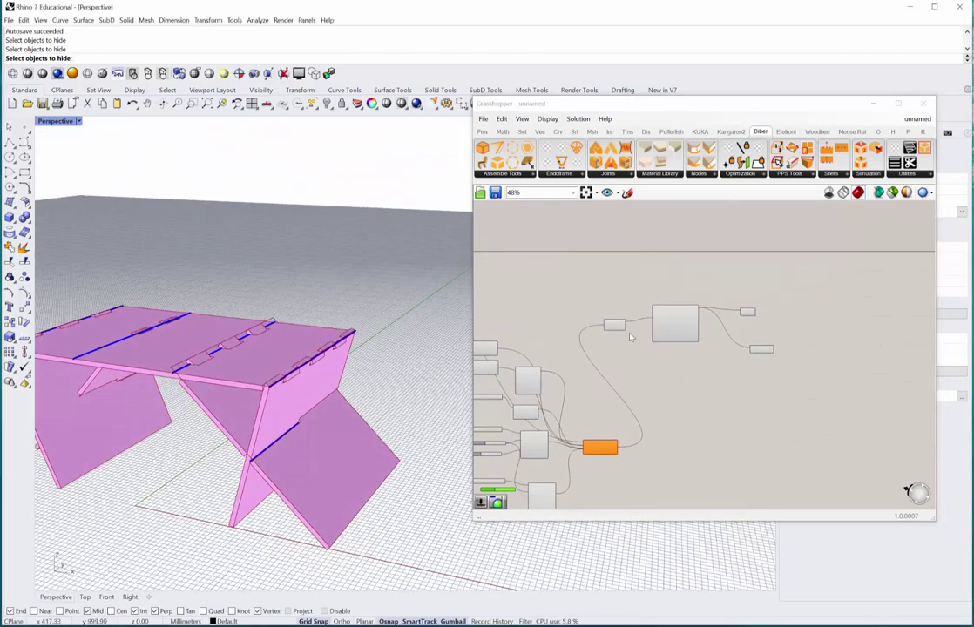
{"action": "scroll", "coordinate": [646, 332], "scroll_direction": "up", "scroll_amount": 2}
{"action": "scroll", "coordinate": [648, 336], "scroll_direction": "up", "scroll_amount": 5}
{"action": "left_click", "coordinate": [663, 342]}
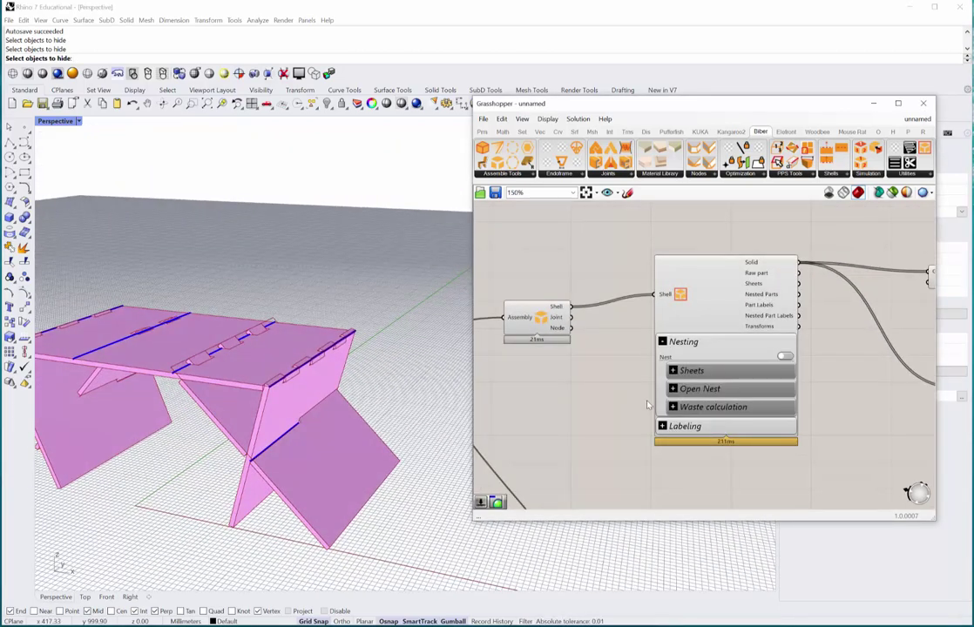
{"action": "right_click_drag", "start_coordinate": [647, 404], "coordinate": [608, 393]}
{"action": "scroll", "coordinate": [144, 399], "scroll_direction": "down", "scroll_amount": 7}
{"action": "right_click_drag", "start_coordinate": [146, 397], "coordinate": [193, 449]}
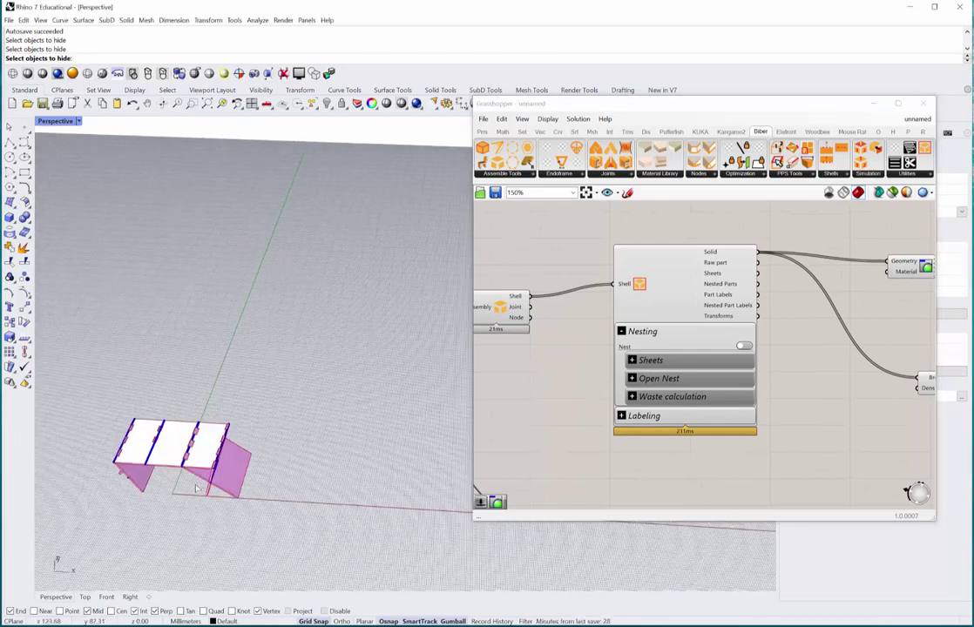
{"action": "scroll", "coordinate": [196, 488], "scroll_direction": "up", "scroll_amount": 4}
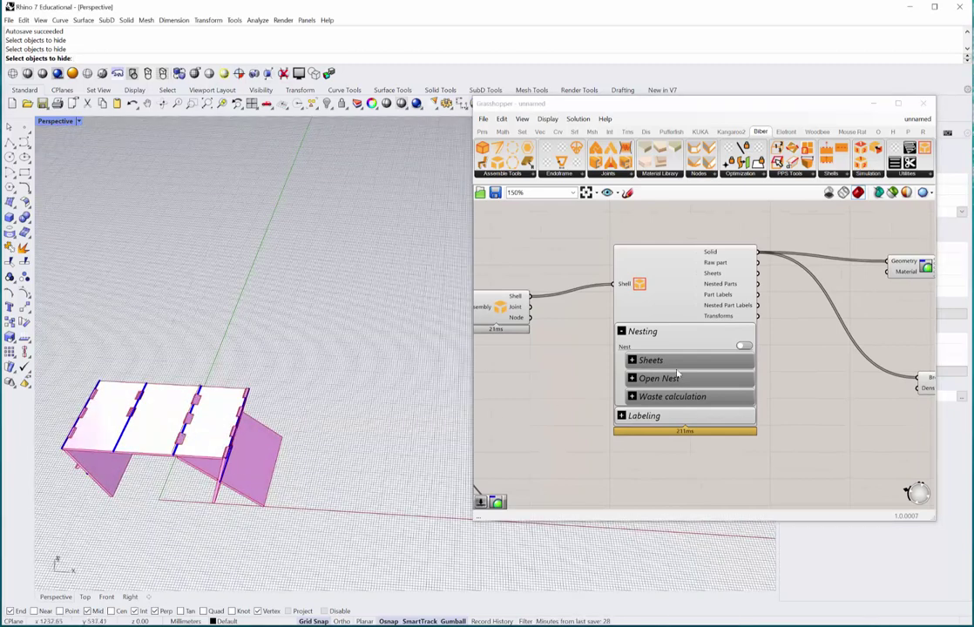
{"action": "left_click", "coordinate": [745, 348]}
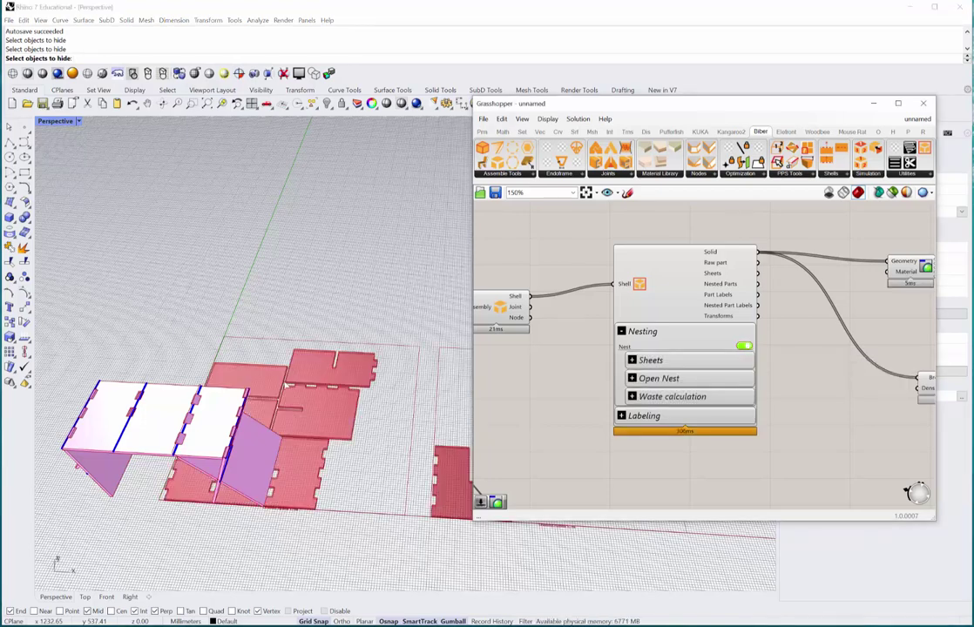
{"action": "scroll", "coordinate": [286, 384], "scroll_direction": "down", "scroll_amount": 4}
{"action": "right_click_drag", "start_coordinate": [286, 385], "coordinate": [322, 417]}
{"action": "scroll", "coordinate": [398, 438], "scroll_direction": "up", "scroll_amount": 4}
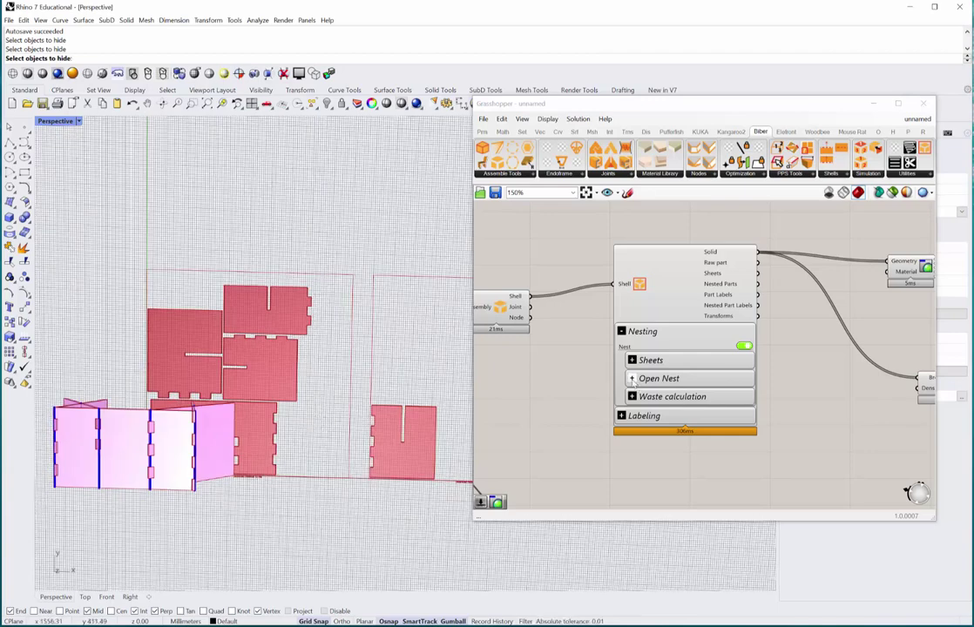
Step: Expand the Sheets settings under Nesting and examine the spacing, width, height and number of copies options
{"action": "left_click", "coordinate": [632, 360]}
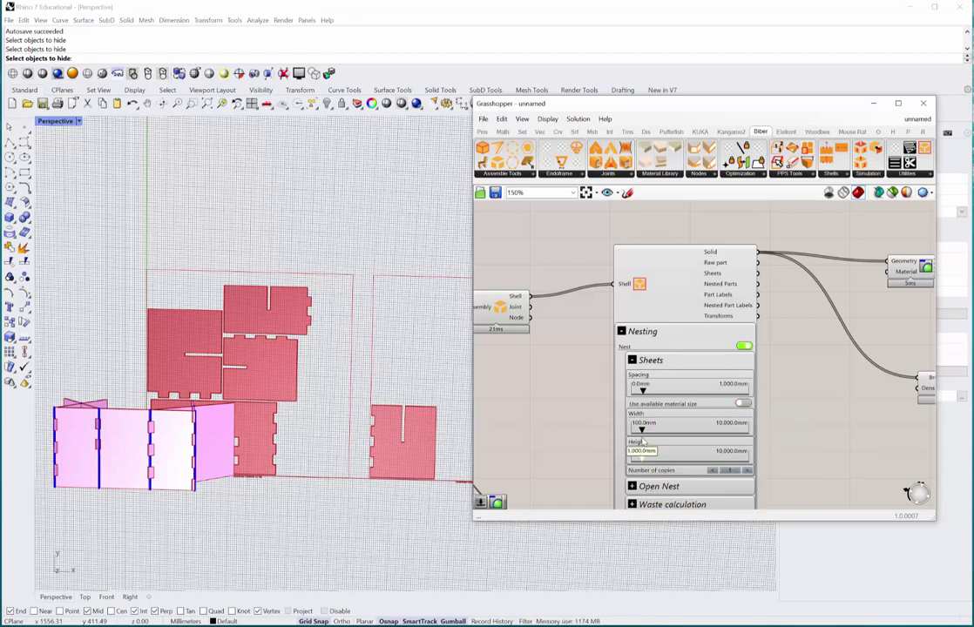
{"action": "right_click_drag", "start_coordinate": [803, 408], "coordinate": [785, 368]}
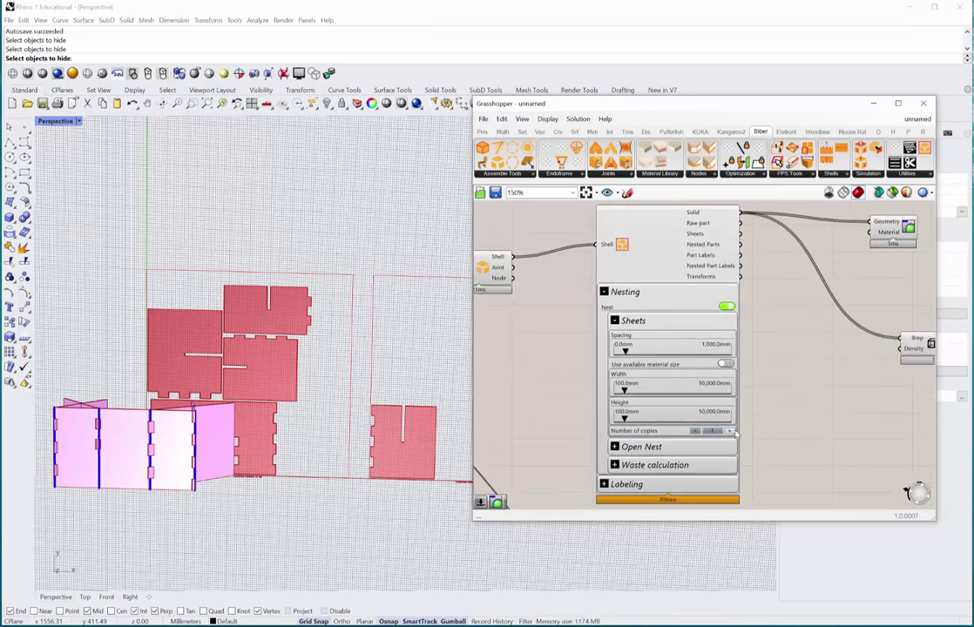
{"action": "right_click_drag", "start_coordinate": [734, 432], "coordinate": [736, 409]}
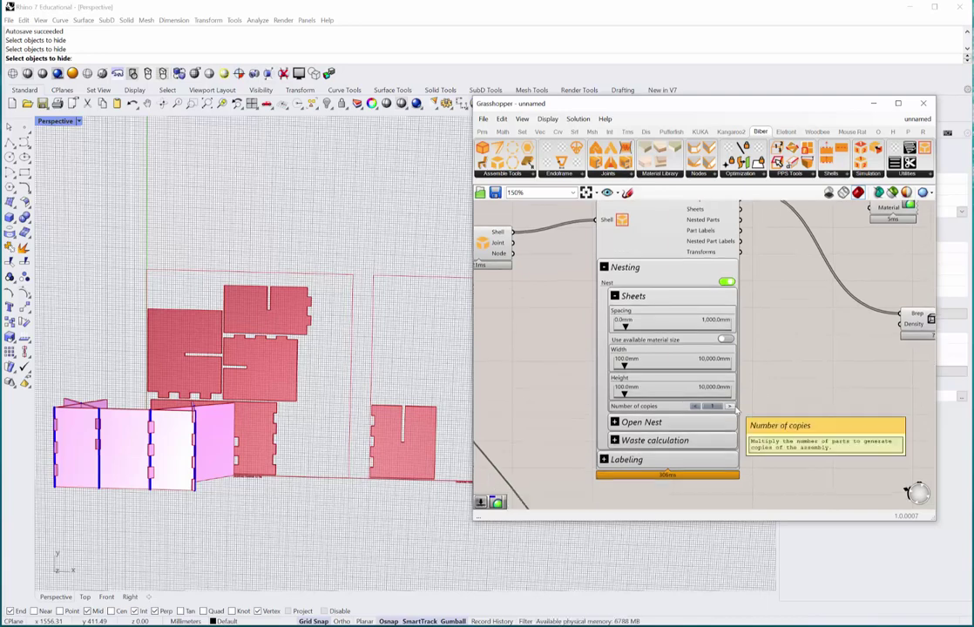
{"action": "right_click_drag", "start_coordinate": [749, 387], "coordinate": [747, 413]}
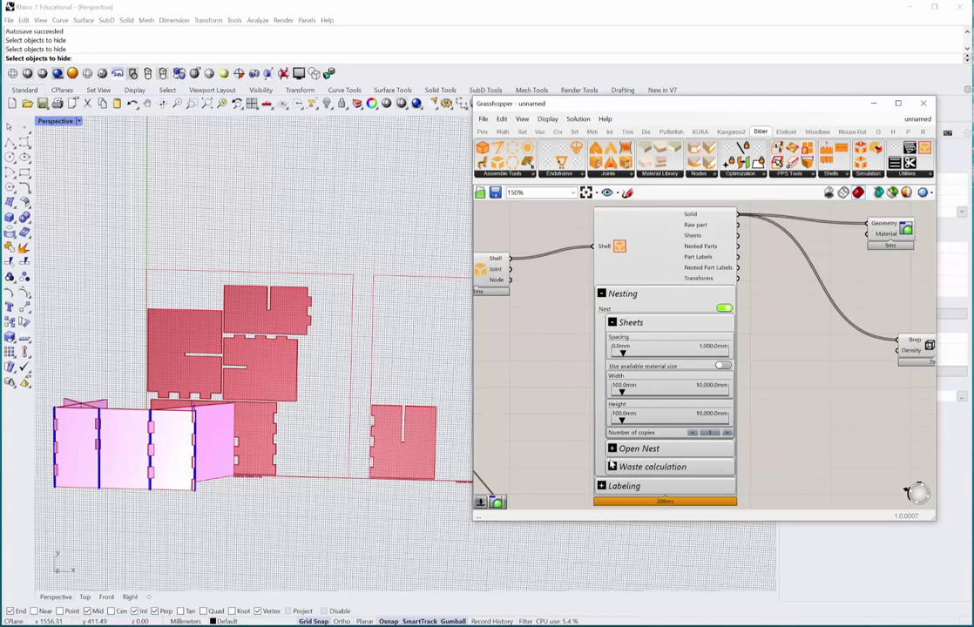
{"action": "right_click_drag", "start_coordinate": [563, 465], "coordinate": [561, 439]}
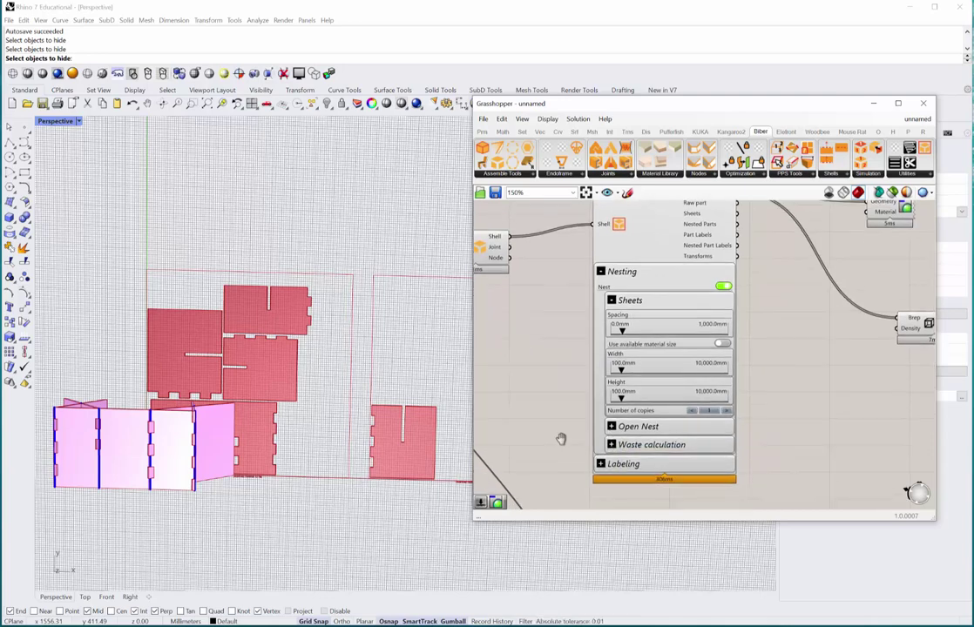
Step: Expand the Open Nest settings and set the nesting Seed to 4, trying several seeds up to 5
{"action": "left_click", "coordinate": [611, 427]}
{"action": "mouse_move", "coordinate": [560, 440]}
{"action": "right_mouse_down"}
{"action": "mouse_move", "coordinate": [551, 364]}
{"action": "mouse_move", "coordinate": [558, 382]}
{"action": "right_mouse_up"}
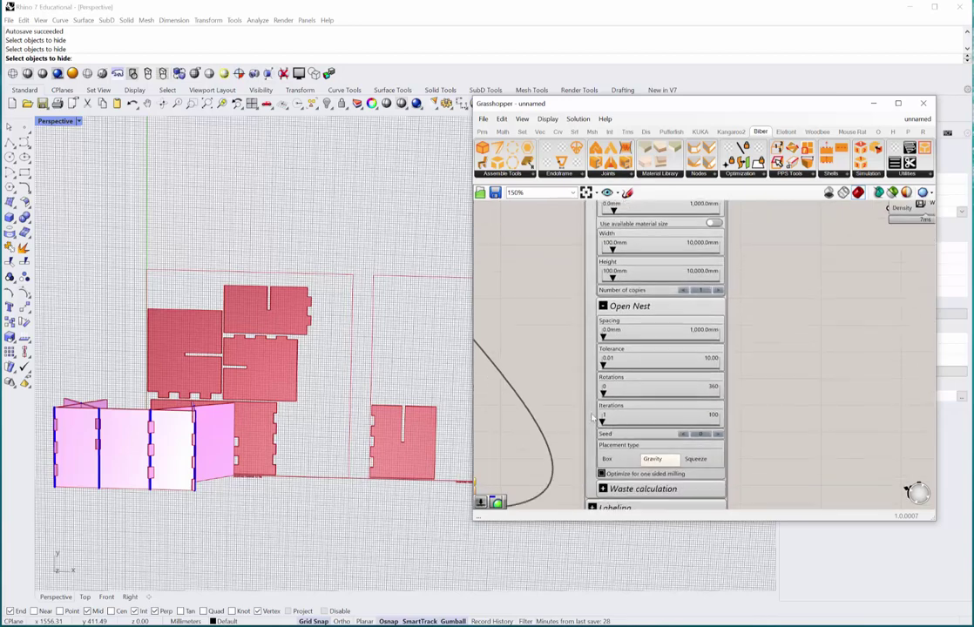
{"action": "left_click", "coordinate": [720, 435]}
{"action": "left_click", "coordinate": [719, 434]}
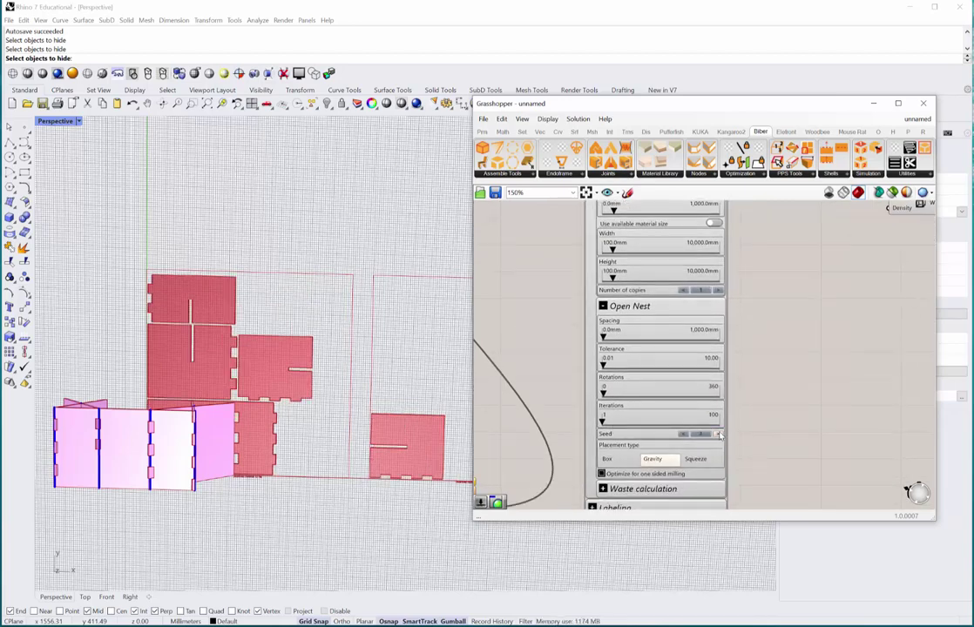
{"action": "left_click", "coordinate": [719, 435]}
{"action": "left_click", "coordinate": [720, 435]}
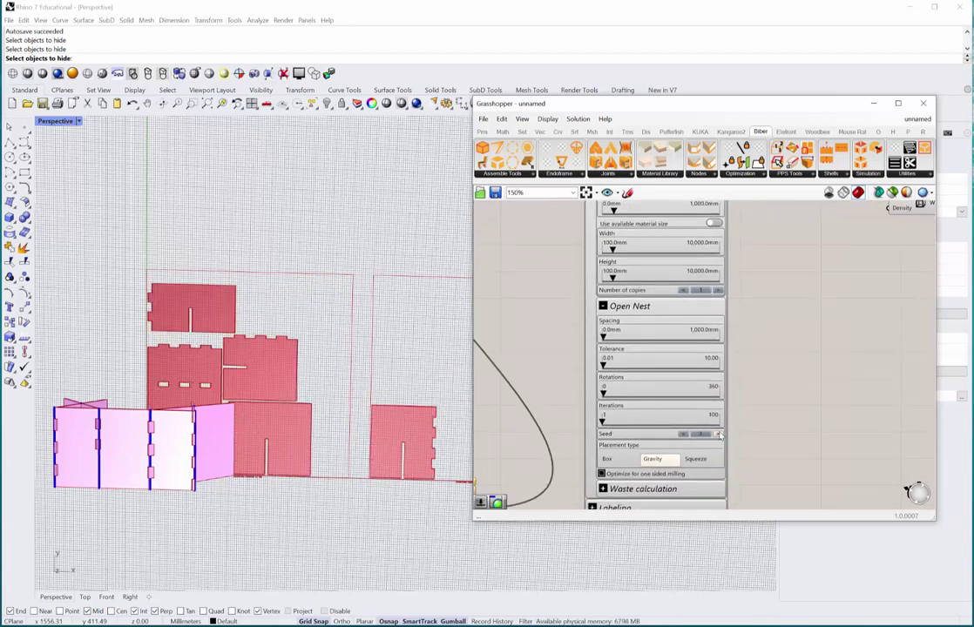
{"action": "left_click", "coordinate": [719, 434]}
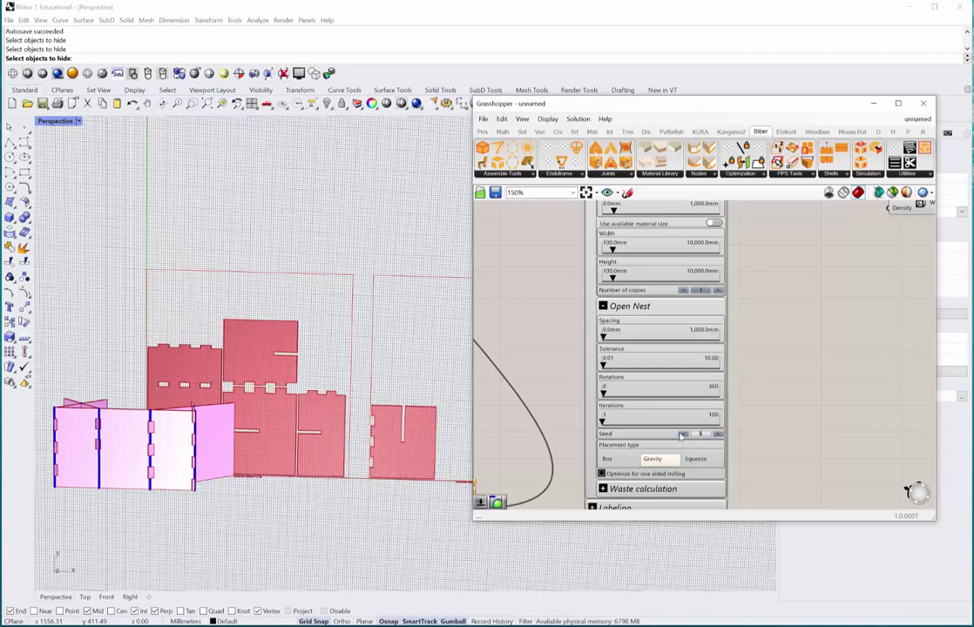
{"action": "left_click", "coordinate": [682, 435]}
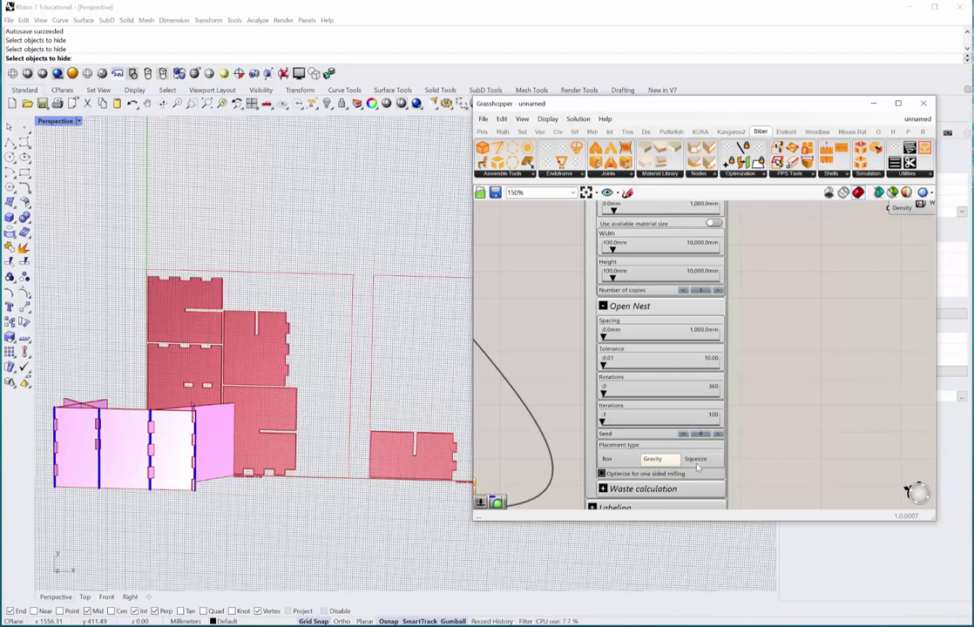
Step: Try the Squeeze placement type for the nesting and switch the Placement type to Box
{"action": "left_click", "coordinate": [696, 459]}
{"action": "left_click", "coordinate": [609, 460]}
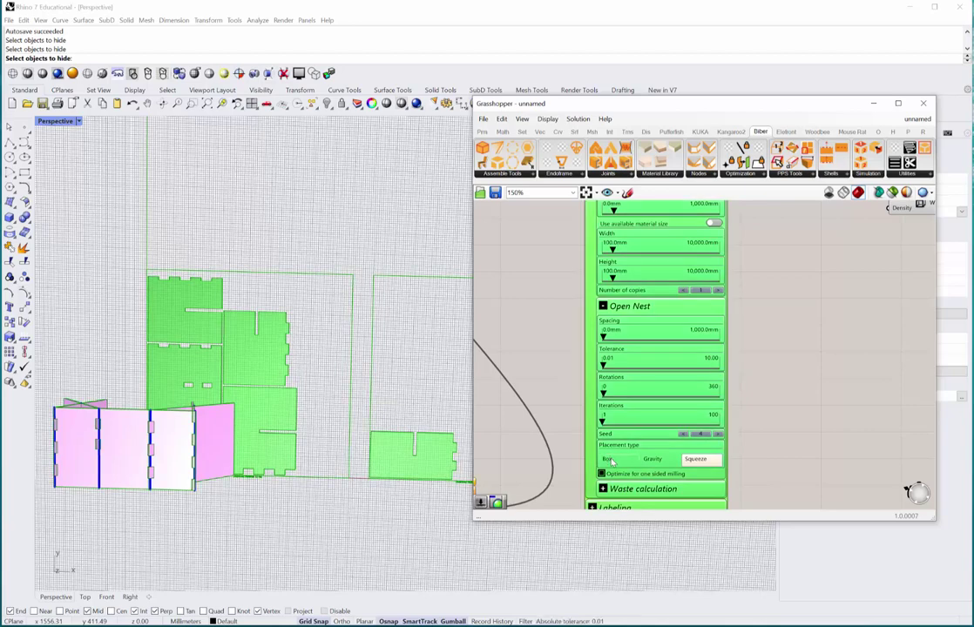
{"action": "left_click", "coordinate": [607, 459]}
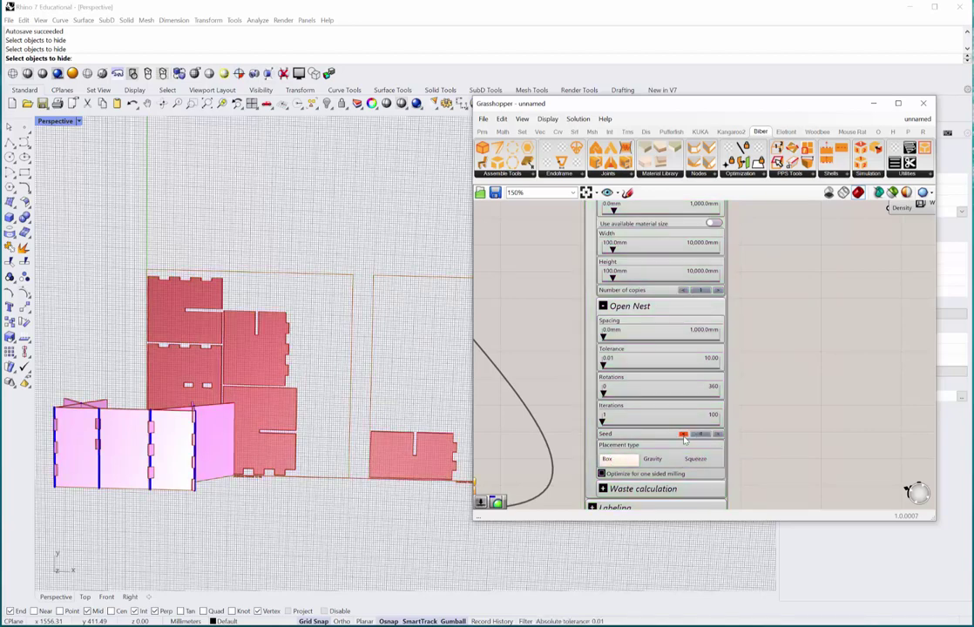
Step: Set the nesting Seed to 0 and collapse the Open Nest settings
{"action": "left_click", "coordinate": [684, 436]}
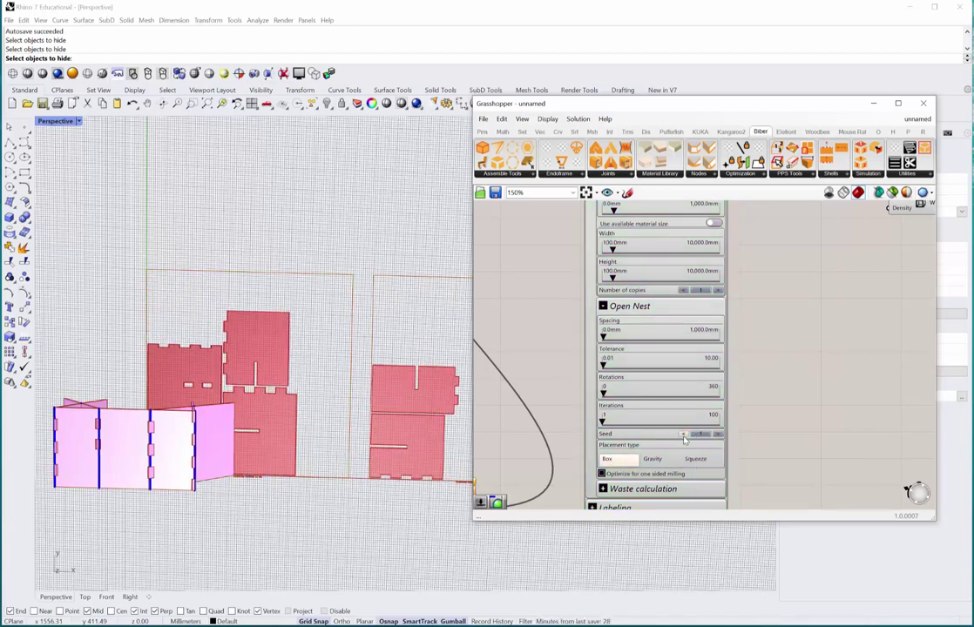
{"action": "left_click", "coordinate": [686, 435]}
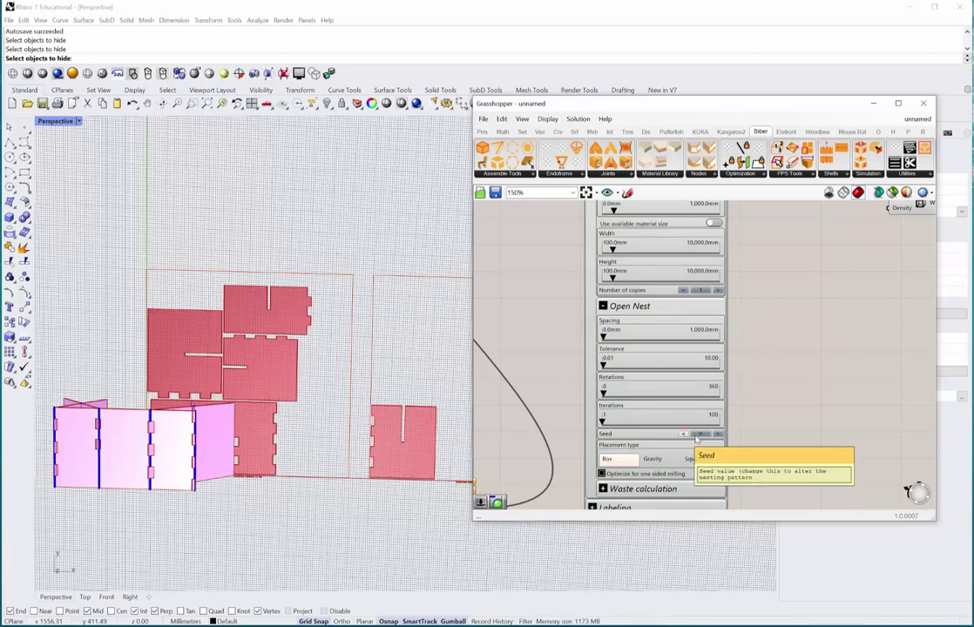
{"action": "right_click_drag", "start_coordinate": [780, 409], "coordinate": [775, 471]}
{"action": "left_click", "coordinate": [601, 377]}
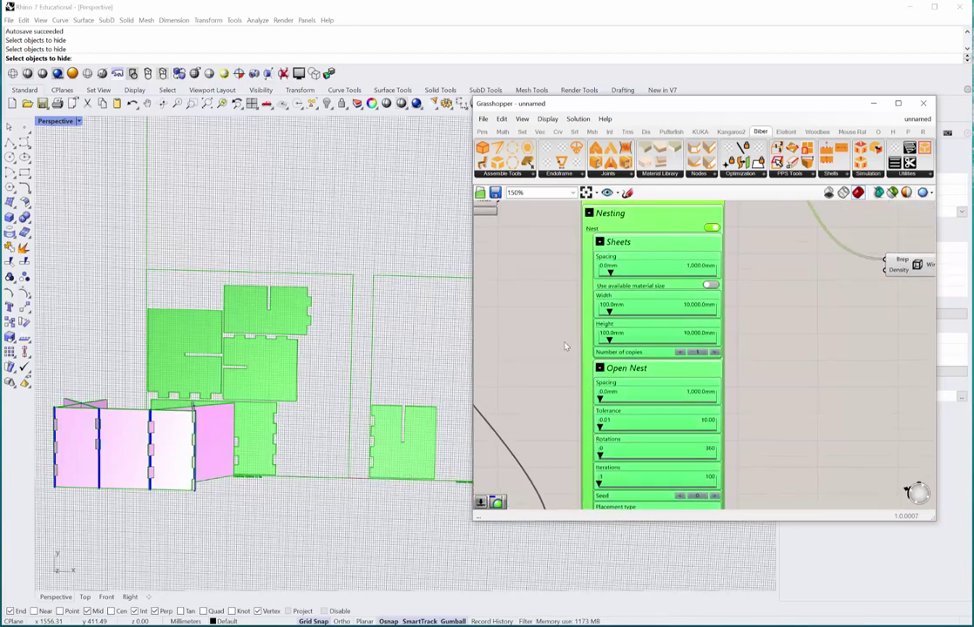
{"action": "left_click", "coordinate": [599, 369]}
Step: Set the sheet Width in the nesting Sheets settings to 1,200 mm
{"action": "left_click", "coordinate": [609, 307]}
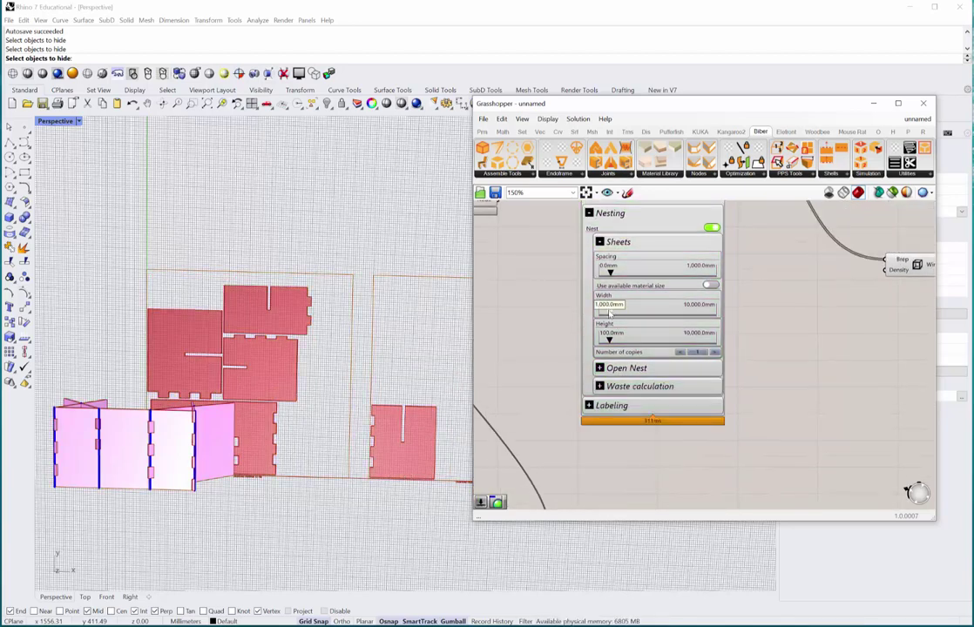
{"action": "double_click", "coordinate": [609, 309]}
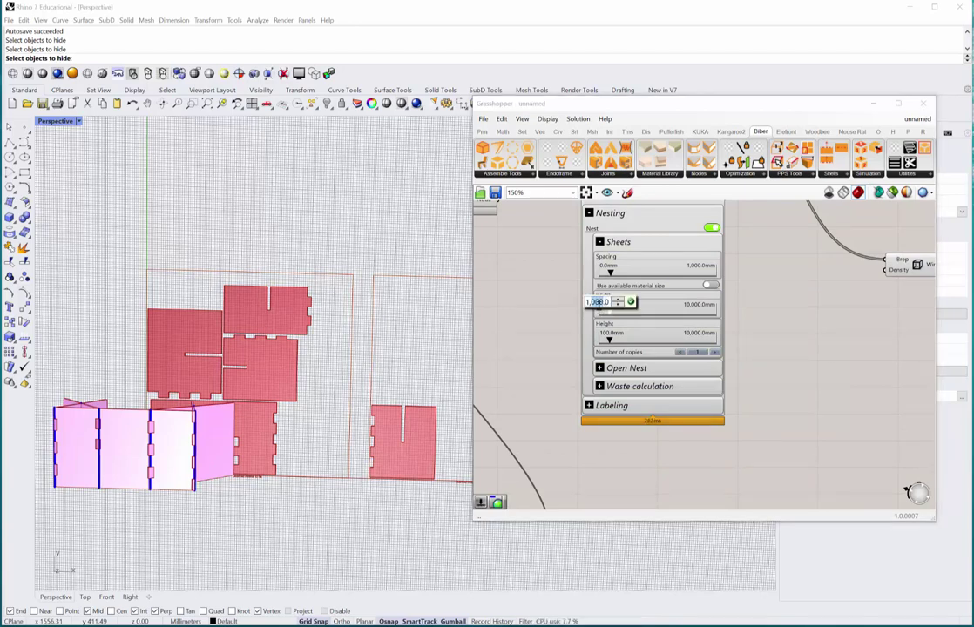
{"action": "key", "text": "Return"}
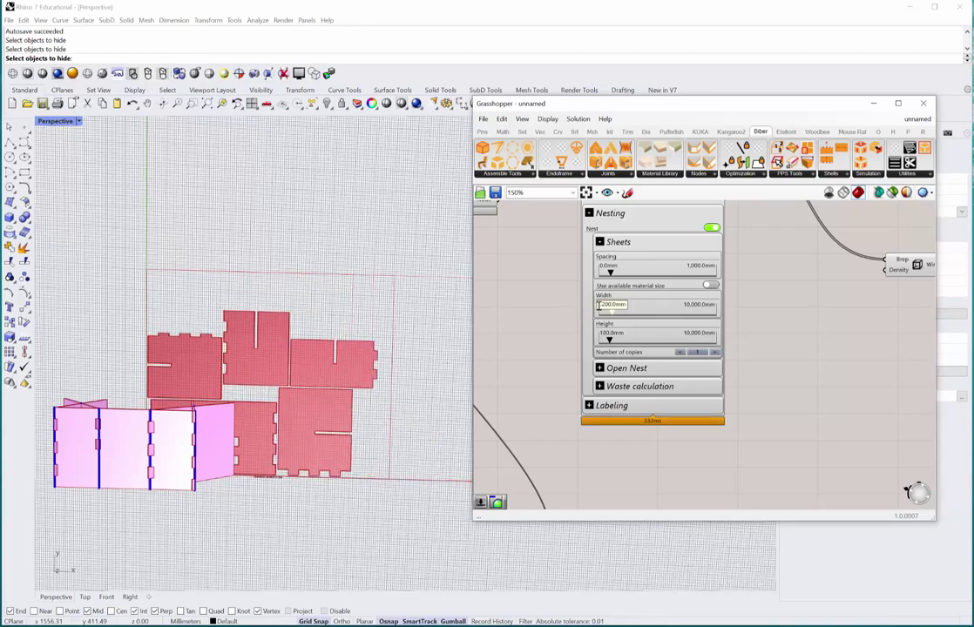
Step: Examine the nested parts on the sheet in the Perspective view and up close in the Top view of the four-view layout
{"action": "scroll", "coordinate": [211, 283], "scroll_direction": "down", "scroll_amount": 3}
{"action": "right_click_drag", "start_coordinate": [232, 294], "coordinate": [271, 431]}
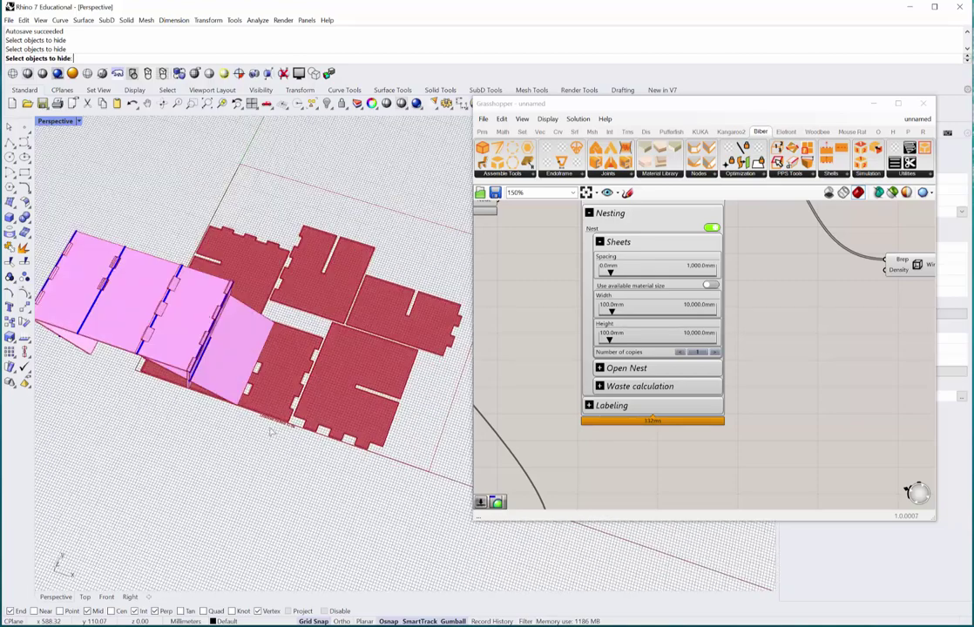
{"action": "double_click", "coordinate": [64, 125]}
{"action": "scroll", "coordinate": [227, 228], "scroll_direction": "down", "scroll_amount": 5}
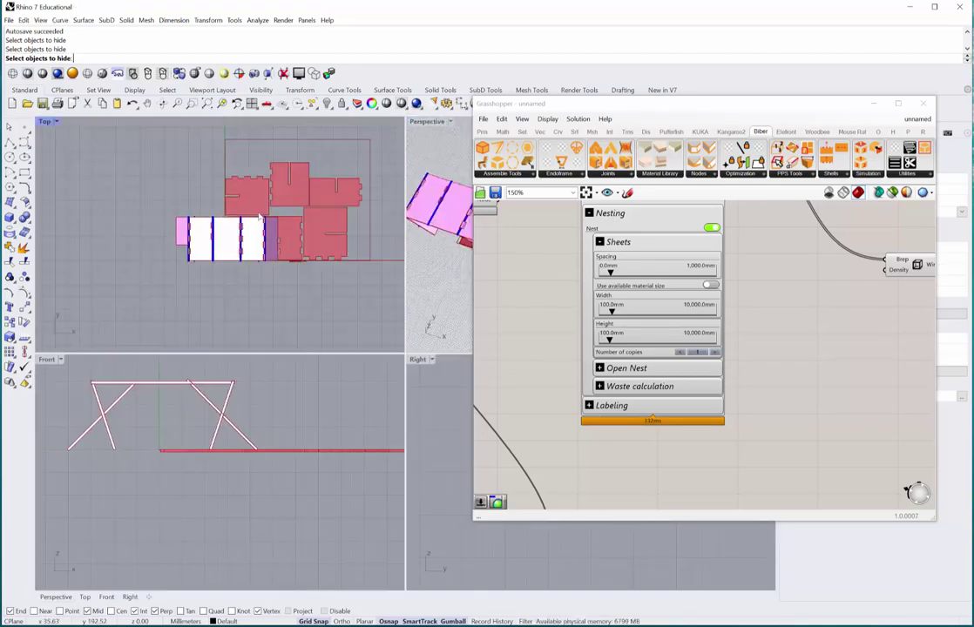
{"action": "right_click_drag", "start_coordinate": [248, 203], "coordinate": [202, 242]}
{"action": "scroll", "coordinate": [202, 243], "scroll_direction": "up", "scroll_amount": 6}
{"action": "scroll", "coordinate": [201, 244], "scroll_direction": "up", "scroll_amount": 2}
{"action": "right_click_drag", "start_coordinate": [265, 233], "coordinate": [168, 231]}
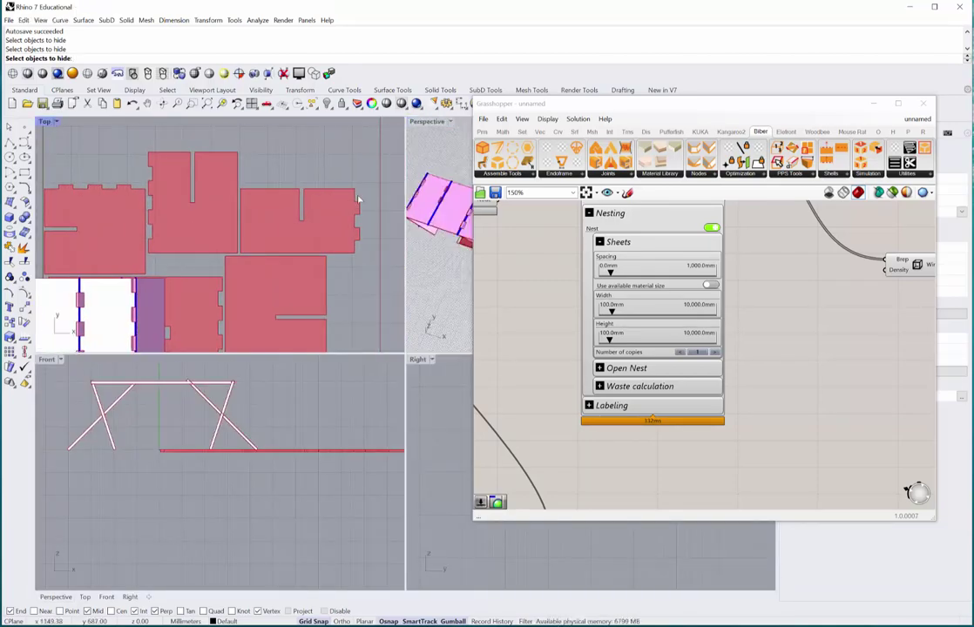
{"action": "right_click_drag", "start_coordinate": [340, 322], "coordinate": [346, 256]}
{"action": "scroll", "coordinate": [309, 299], "scroll_direction": "up", "scroll_amount": 8}
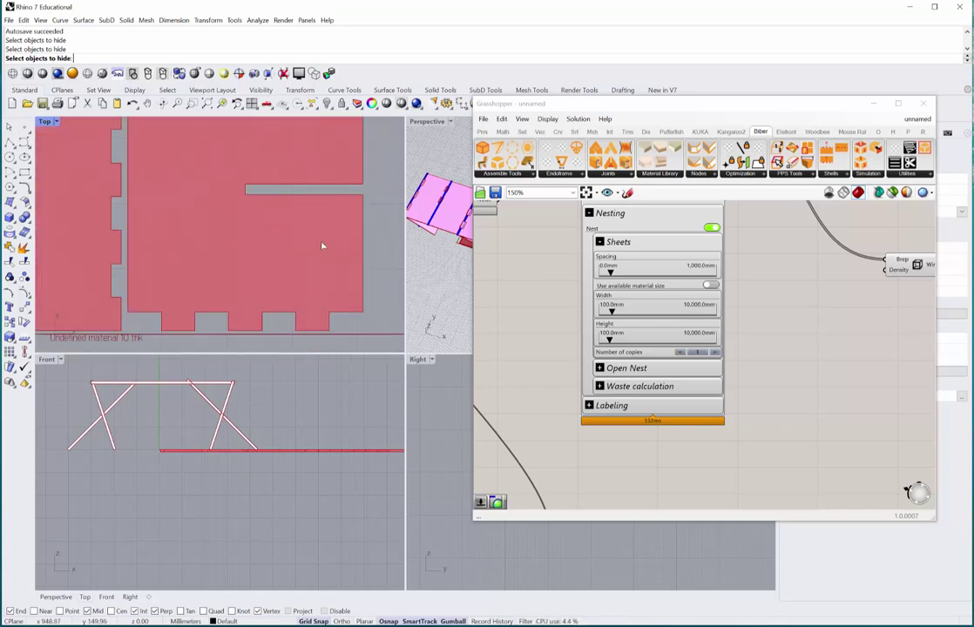
{"action": "scroll", "coordinate": [320, 245], "scroll_direction": "down", "scroll_amount": 4}
{"action": "scroll", "coordinate": [175, 248], "scroll_direction": "down", "scroll_amount": 3}
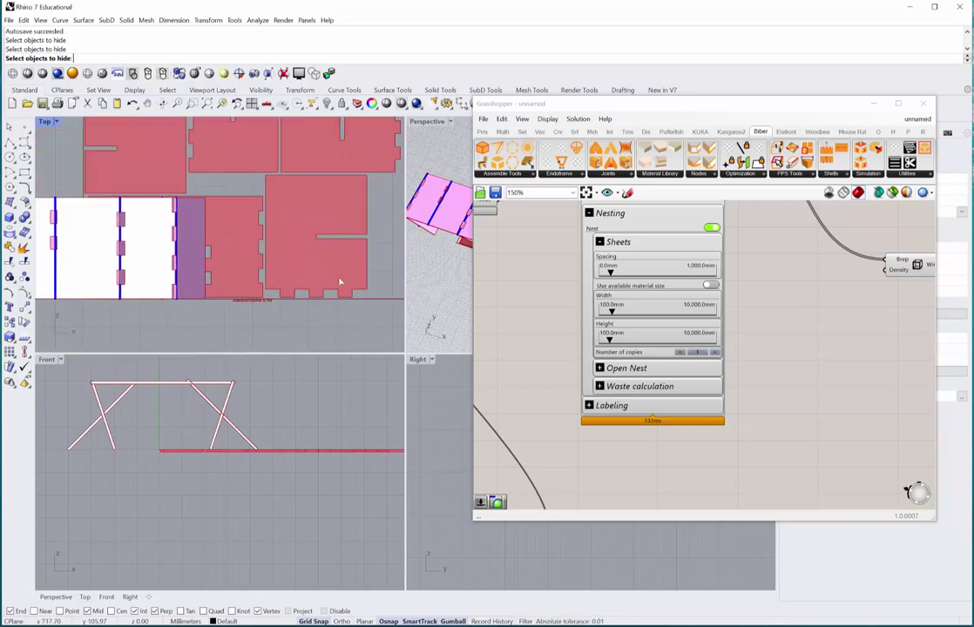
Step: Add a Move component beside the nesting component's outputs, above the Wireframe component
{"action": "scroll", "coordinate": [547, 357], "scroll_direction": "down", "scroll_amount": 2}
{"action": "scroll", "coordinate": [548, 358], "scroll_direction": "down", "scroll_amount": 1}
{"action": "right_click_drag", "start_coordinate": [673, 348], "coordinate": [634, 409]}
{"action": "double_click", "coordinate": [731, 303]}
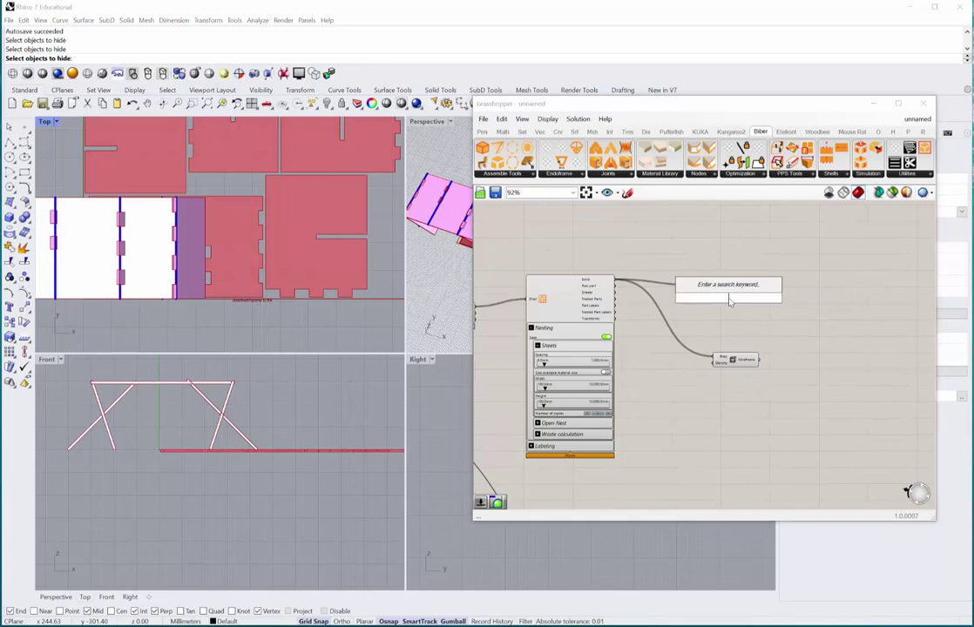
{"action": "type", "text": "move"}
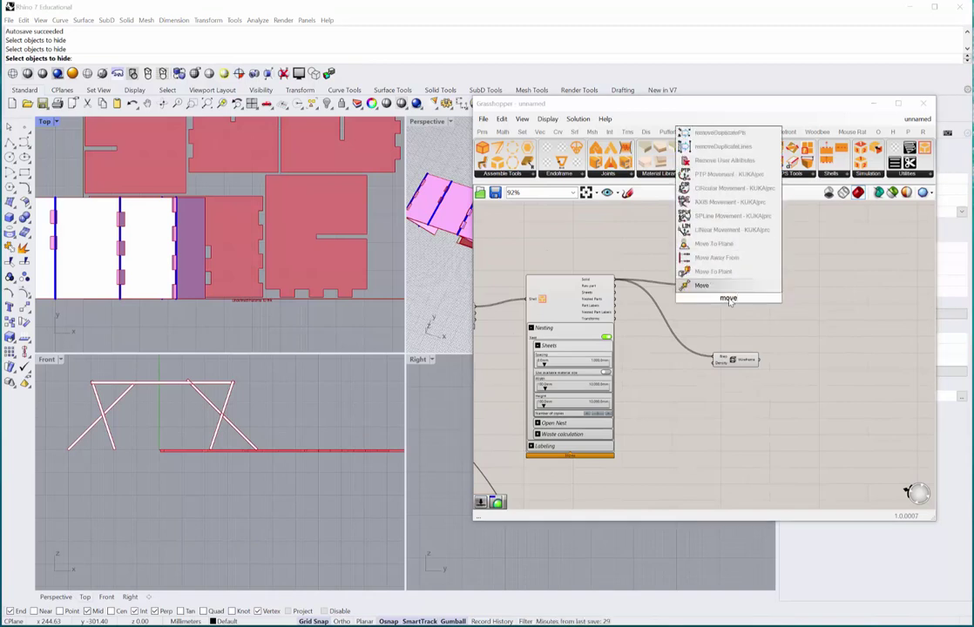
{"action": "key", "text": "Return"}
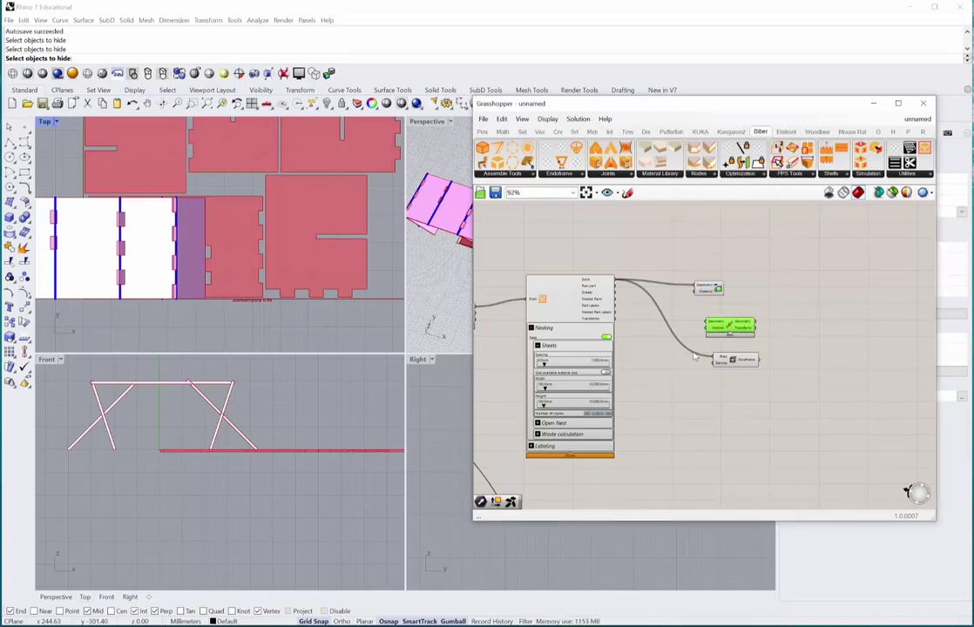
Step: Add a Vector parameter and set it to one vector about 1310 mm long along the X axis, drawn in the Top view
{"action": "double_click", "coordinate": [681, 373]}
{"action": "type", "text": "vec"}
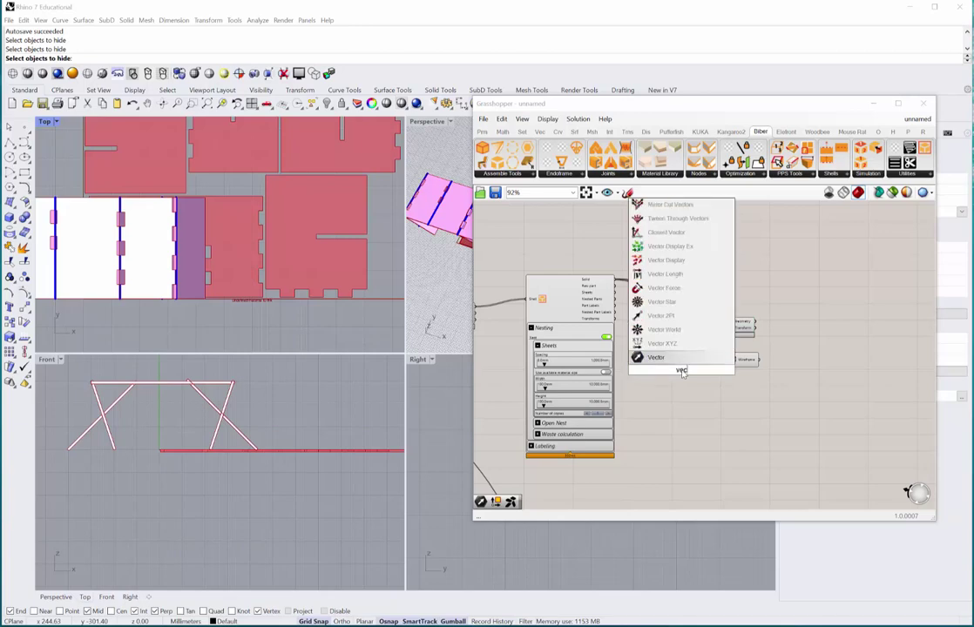
{"action": "key", "text": "Return"}
{"action": "right_click", "coordinate": [680, 370]}
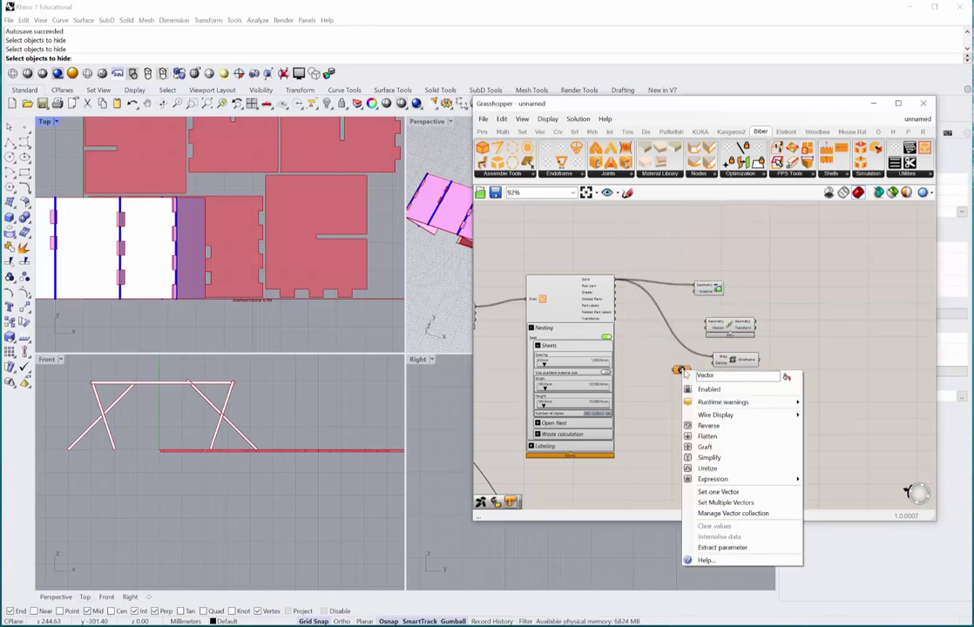
{"action": "left_click", "coordinate": [712, 492]}
{"action": "left_click", "coordinate": [96, 296]}
{"action": "scroll", "coordinate": [324, 317], "scroll_direction": "down", "scroll_amount": 3}
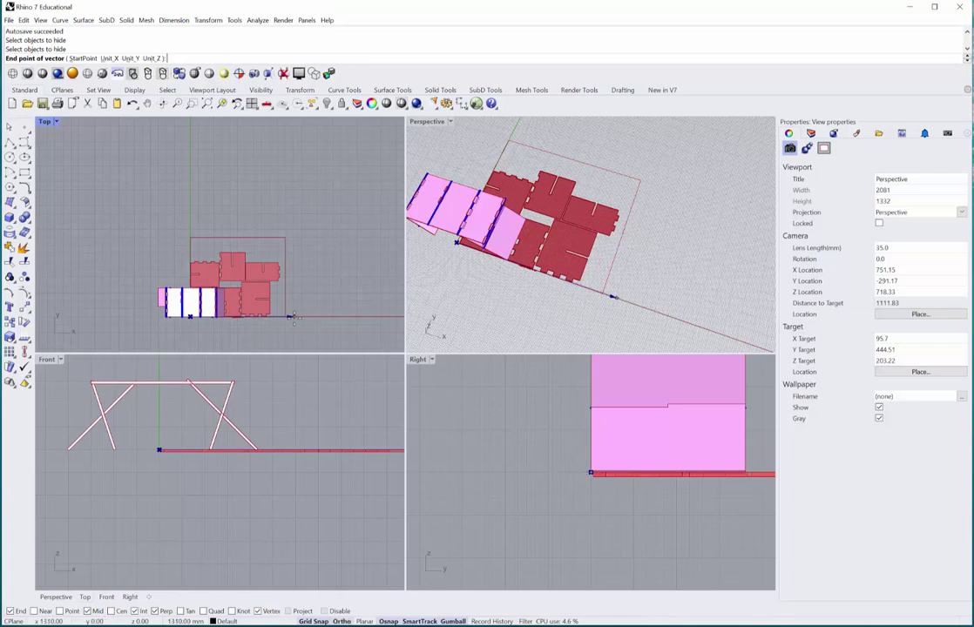
{"action": "left_click", "coordinate": [294, 317], "text": "shift"}
Step: Connect the Vector parameter to the Move component's Motion input and the Solid output to its Geometry input
{"action": "scroll", "coordinate": [689, 363], "scroll_direction": "up", "scroll_amount": 3}
{"action": "left_click_drag", "start_coordinate": [692, 376], "coordinate": [714, 305]}
{"action": "left_click_drag", "start_coordinate": [574, 231], "coordinate": [715, 296]}
Step: Feed both the moved geometry and the original Solid output into the material preview and Wireframe components
{"action": "left_click_drag", "start_coordinate": [796, 305], "coordinate": [697, 239]}
{"action": "left_click_drag", "start_coordinate": [792, 297], "coordinate": [843, 353]}
{"action": "left_click_drag", "start_coordinate": [737, 246], "coordinate": [870, 266]}
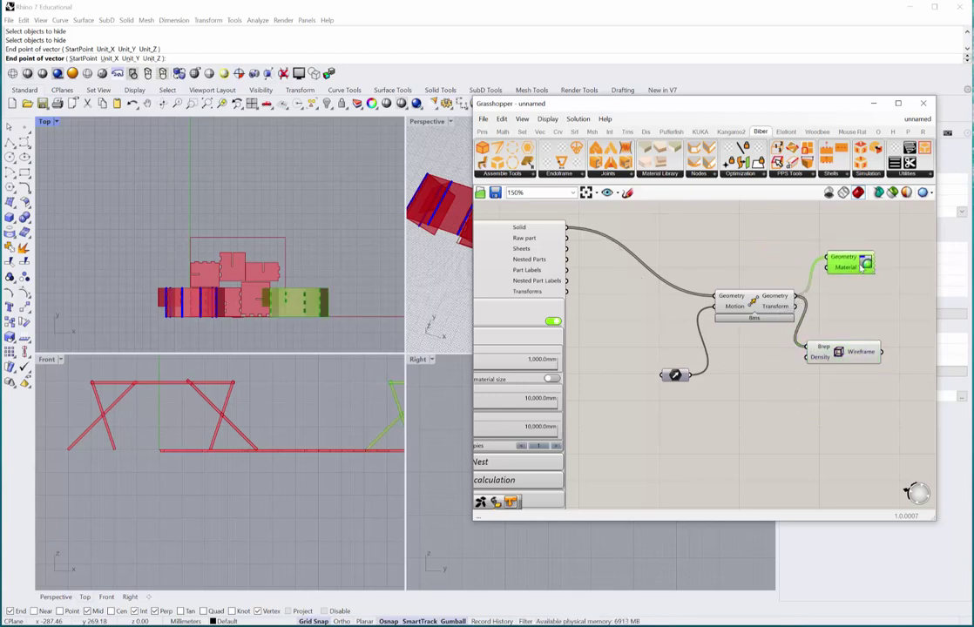
{"action": "left_click_drag", "start_coordinate": [570, 230], "coordinate": [828, 259]}
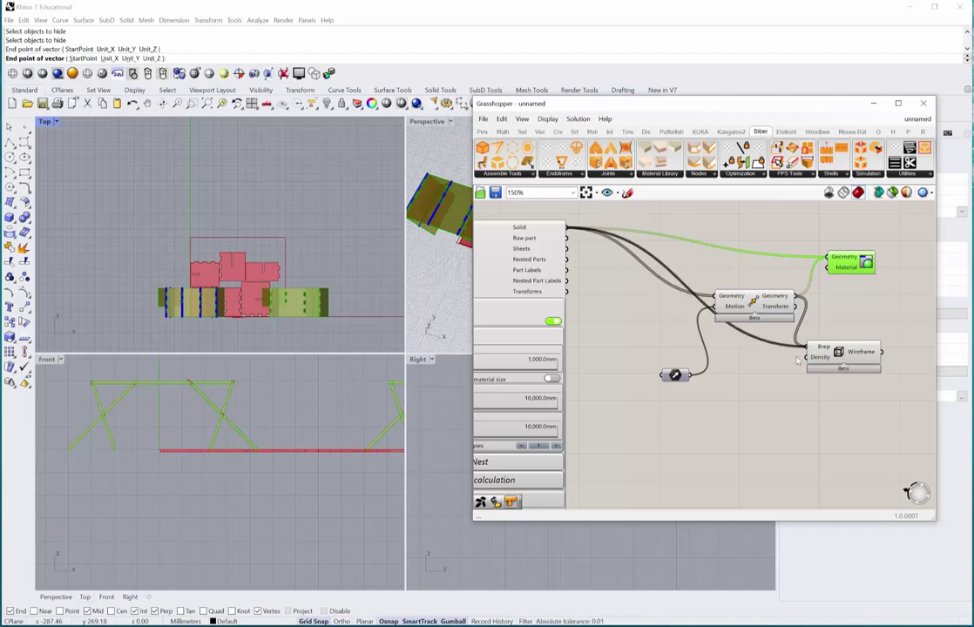
Step: Turn off the viewport preview of the nesting component
{"action": "scroll", "coordinate": [258, 275], "scroll_direction": "down", "scroll_amount": 3}
{"action": "right_click_drag", "start_coordinate": [257, 274], "coordinate": [226, 273]}
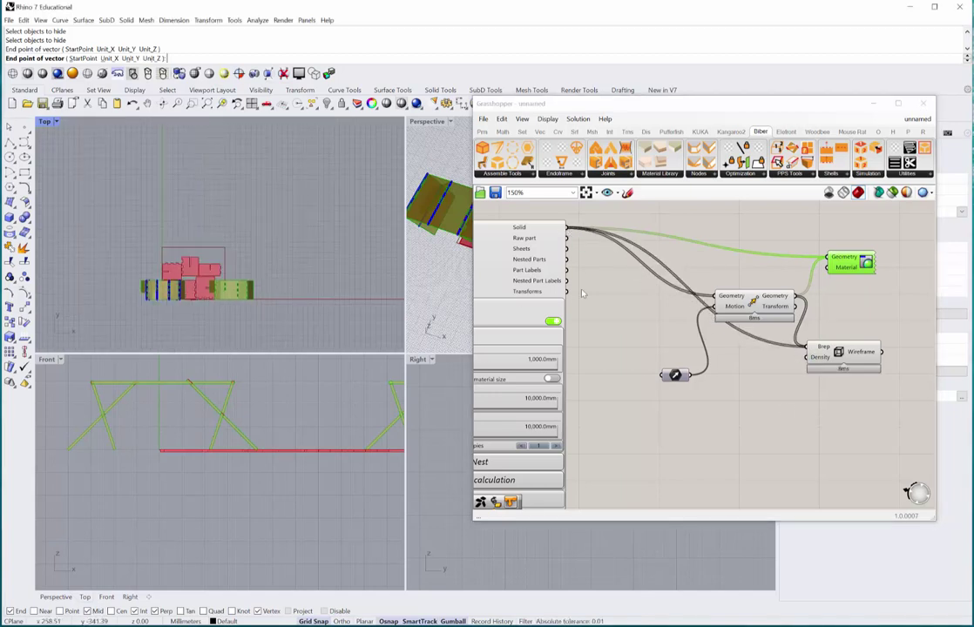
{"action": "right_click", "coordinate": [505, 254]}
{"action": "left_click", "coordinate": [531, 272]}
{"action": "scroll", "coordinate": [204, 302], "scroll_direction": "up", "scroll_amount": 7}
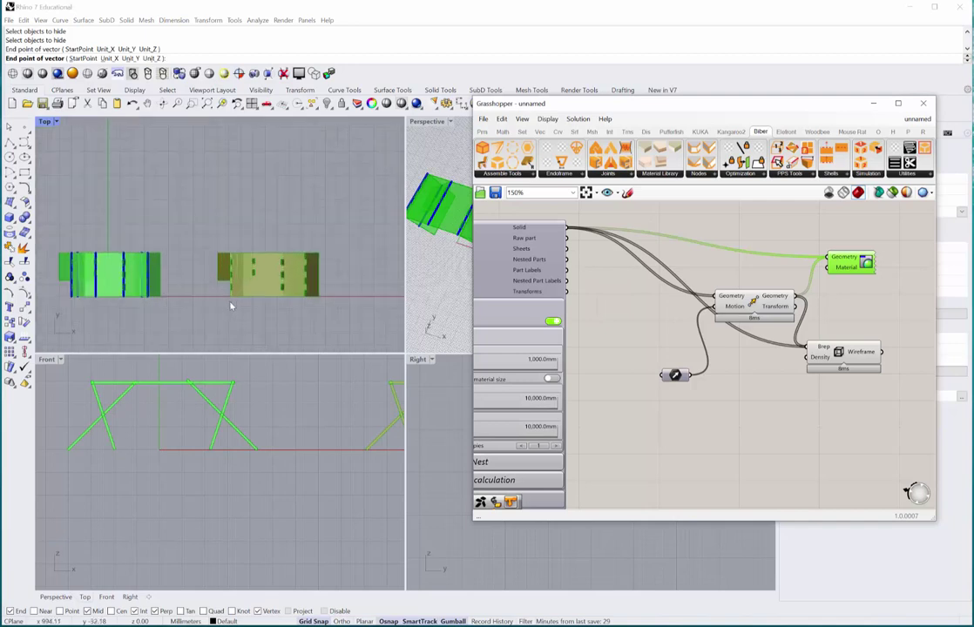
Step: Replace the Move component's Geometry source with the Nested Parts output
{"action": "right_click_drag", "start_coordinate": [617, 312], "coordinate": [610, 332]}
{"action": "scroll", "coordinate": [627, 326], "scroll_direction": "up", "scroll_amount": 1}
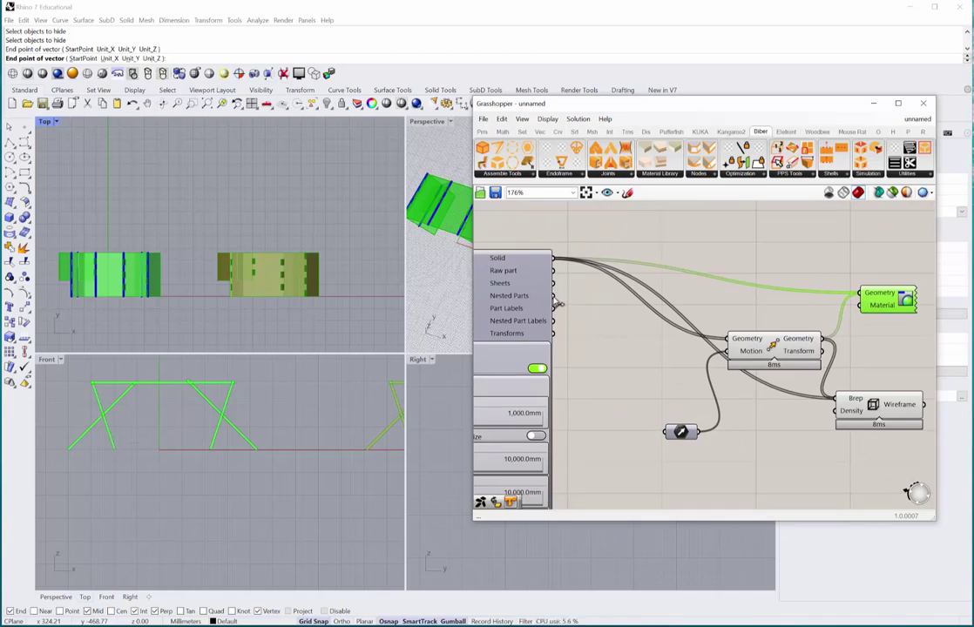
{"action": "left_click_drag", "start_coordinate": [552, 296], "coordinate": [727, 338]}
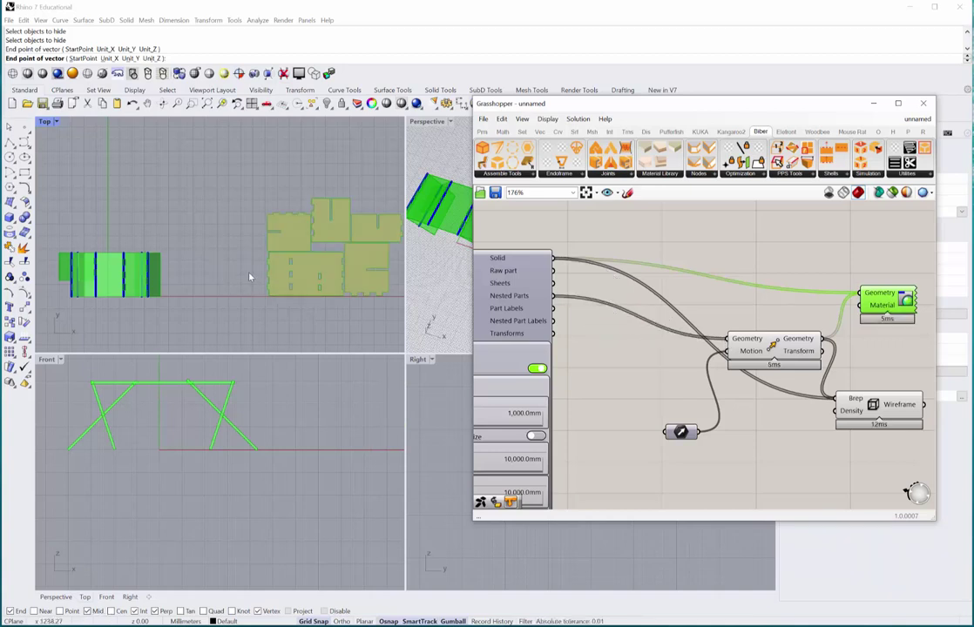
{"action": "left_click", "coordinate": [561, 340]}
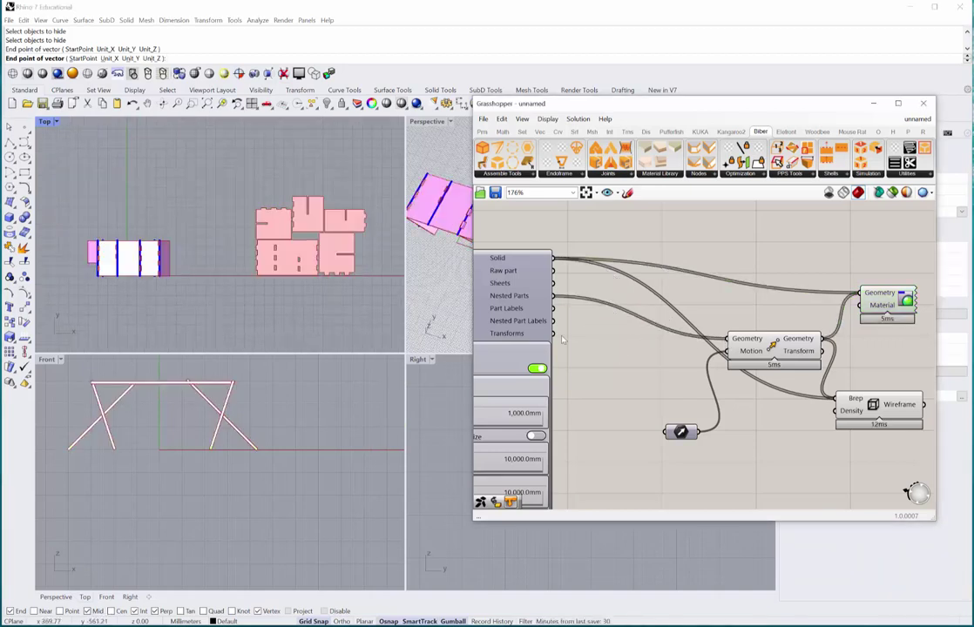
Step: Examine the shifted nested parts and the assembled table from several angles in the maximized Perspective view
{"action": "double_click", "coordinate": [427, 122]}
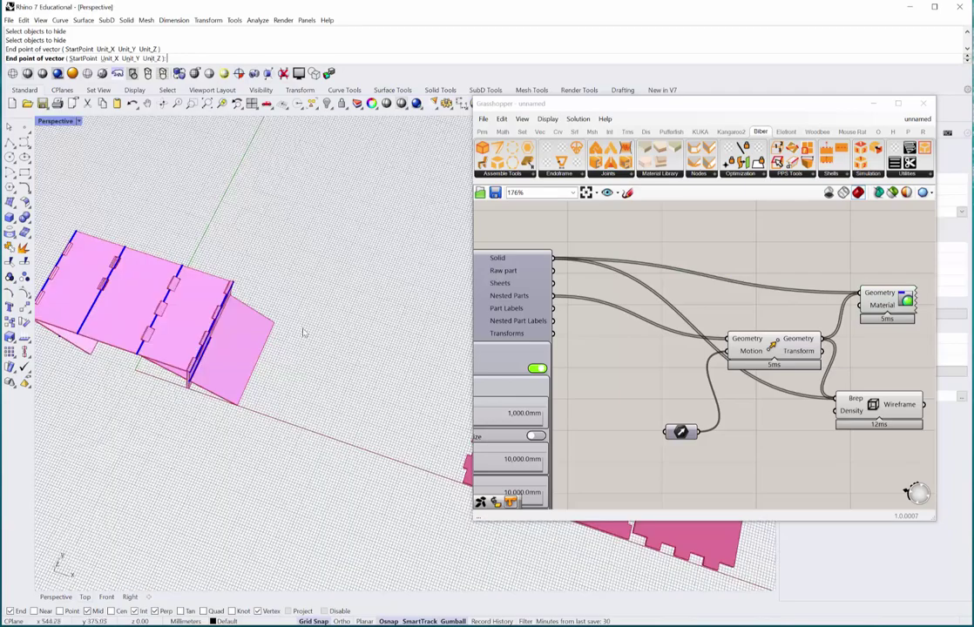
{"action": "scroll", "coordinate": [303, 333], "scroll_direction": "down", "scroll_amount": 5}
{"action": "right_click_drag", "start_coordinate": [317, 347], "coordinate": [317, 363]}
{"action": "right_click_drag", "start_coordinate": [460, 392], "coordinate": [413, 376], "text": "shift"}
{"action": "scroll", "coordinate": [413, 376], "scroll_direction": "up", "scroll_amount": 6}
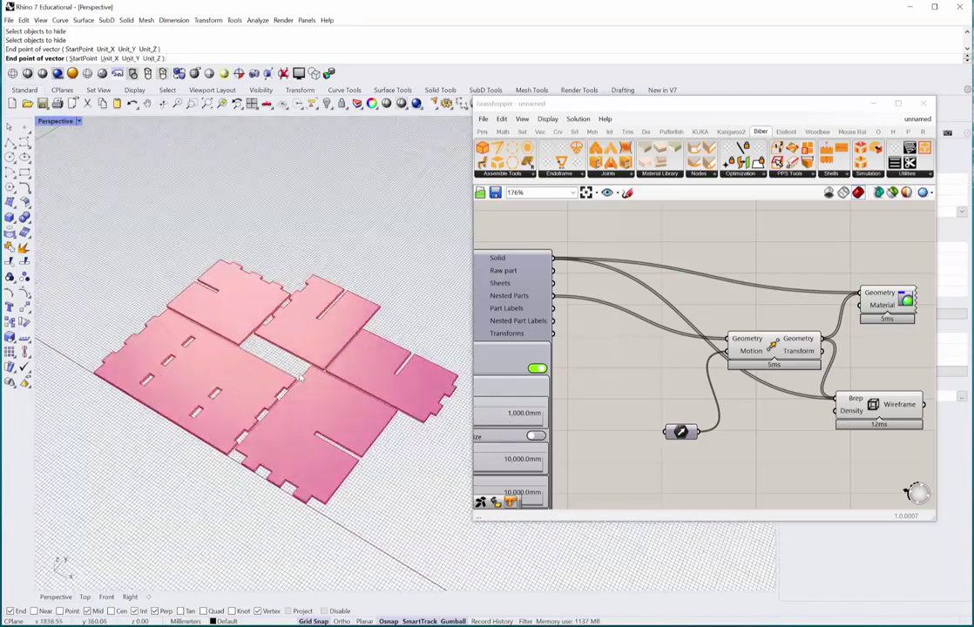
{"action": "right_click_drag", "start_coordinate": [296, 388], "coordinate": [344, 440]}
{"action": "scroll", "coordinate": [220, 344], "scroll_direction": "down", "scroll_amount": 6}
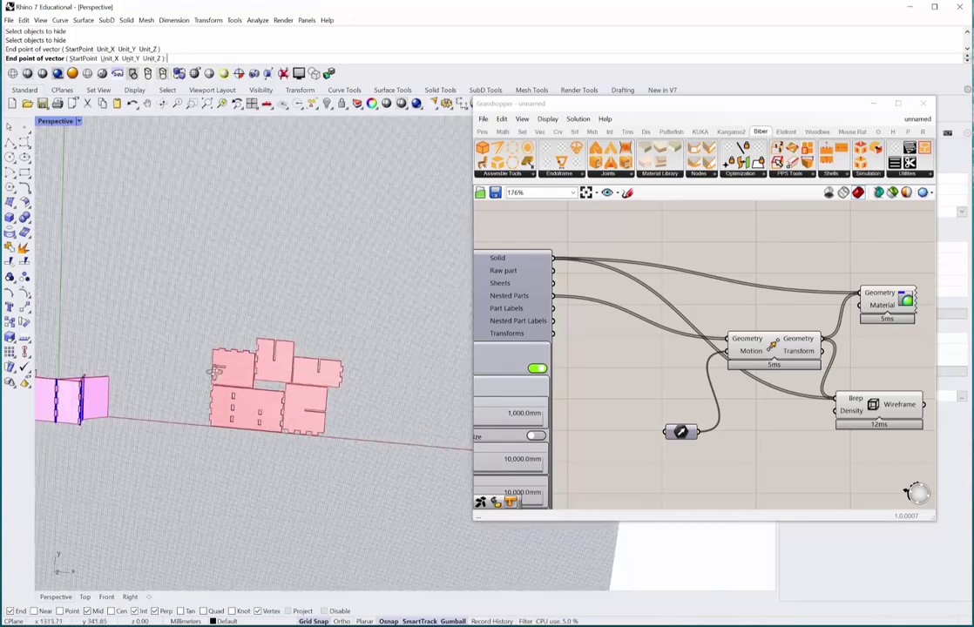
{"action": "right_click_drag", "start_coordinate": [214, 373], "coordinate": [237, 355]}
{"action": "right_click_drag", "start_coordinate": [462, 257], "coordinate": [362, 361]}
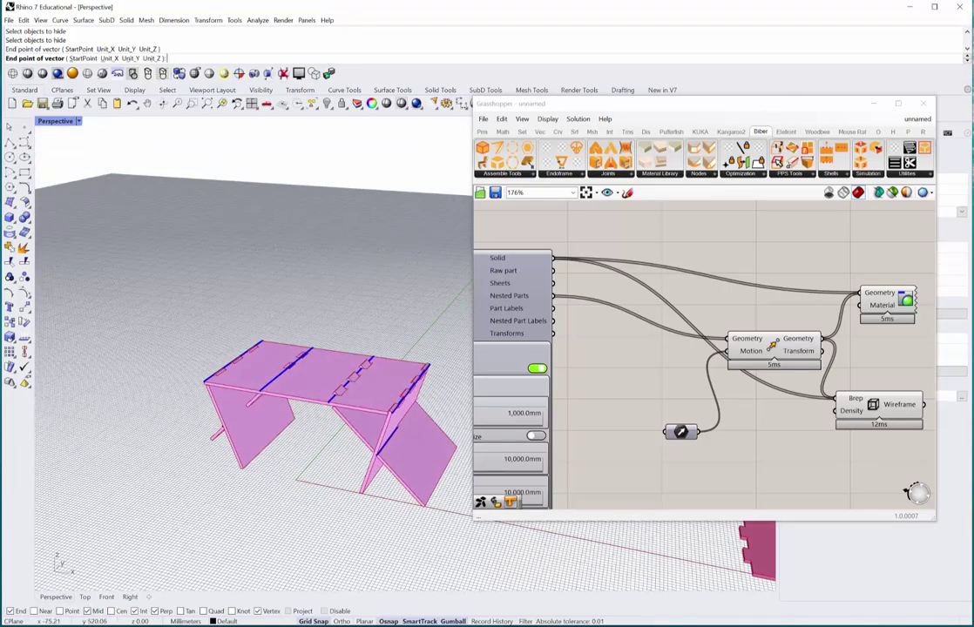